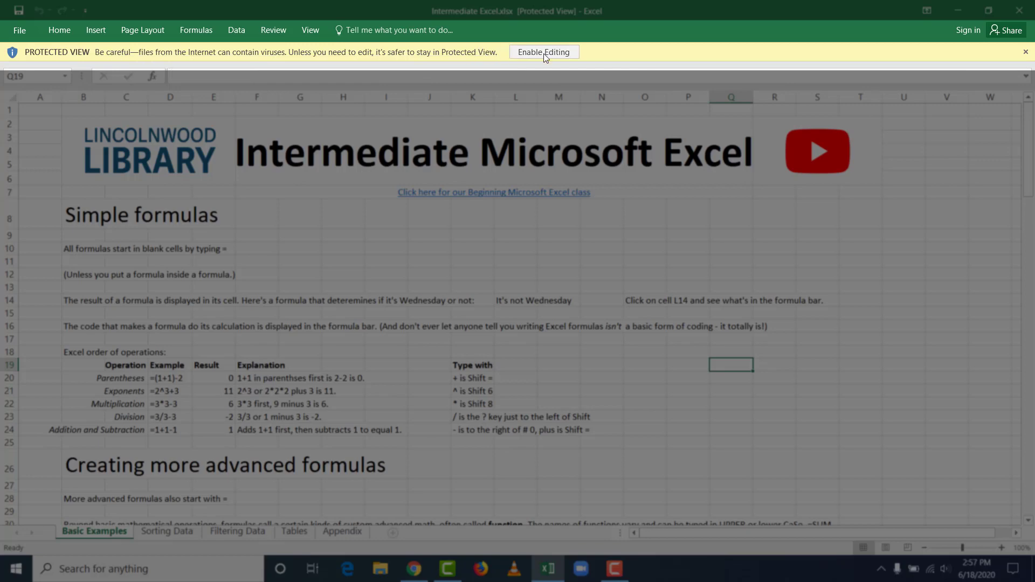
# - Enable editing for the Intermediate Excel workbook opened in Protected View
pyautogui.click(543, 54)
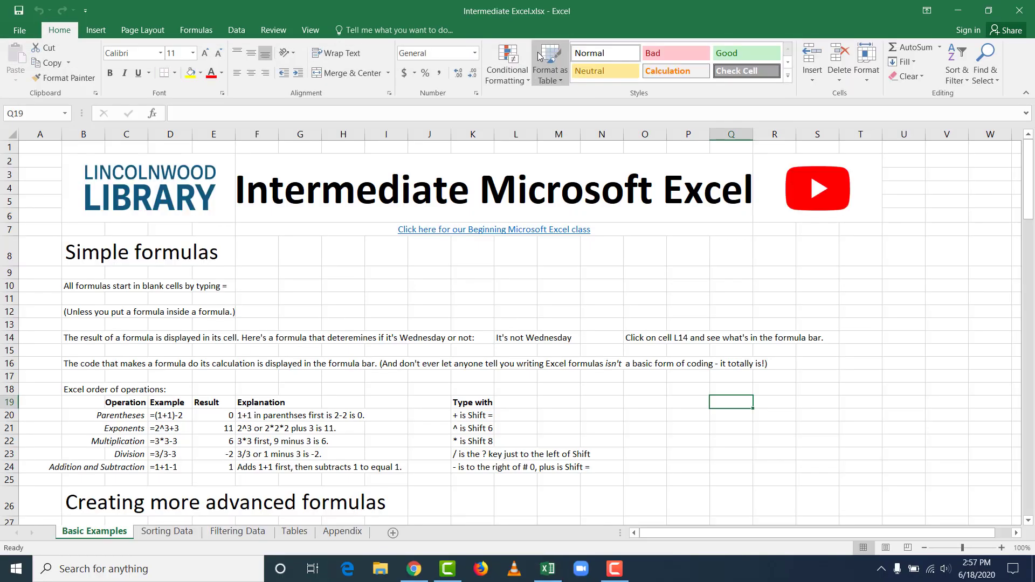
pyautogui.click(708, 271)
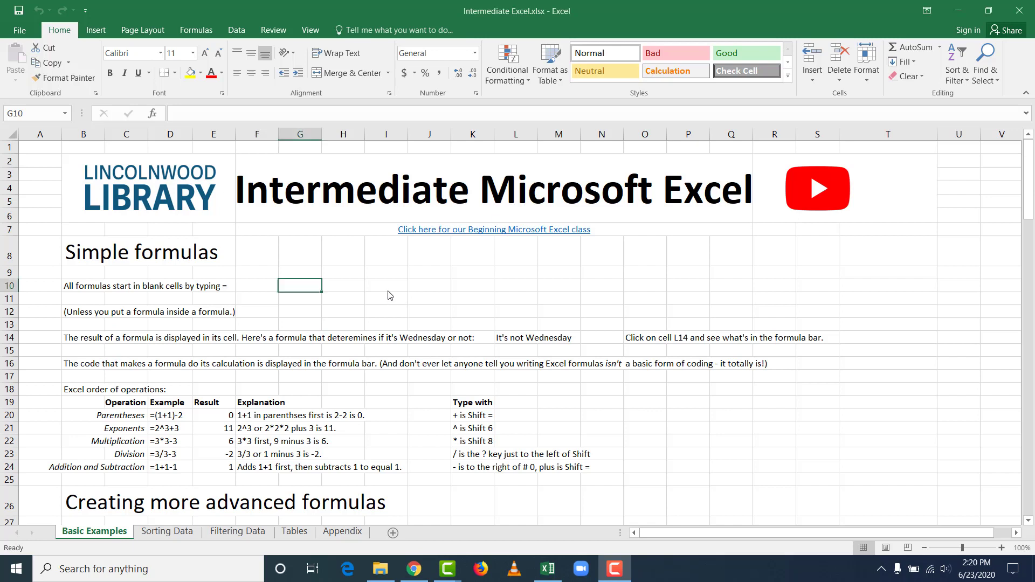
pyautogui.click(337, 291)
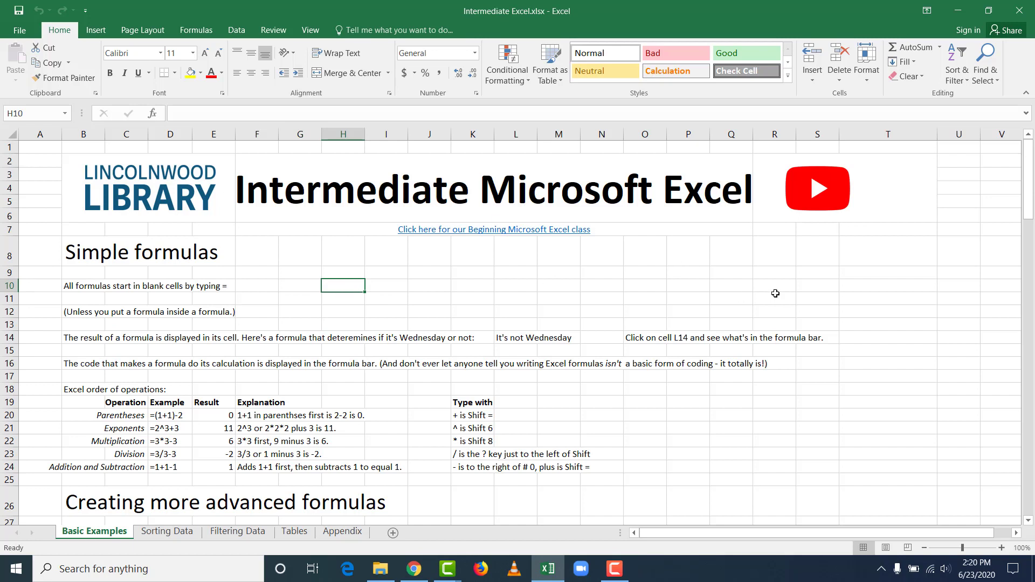
pyautogui.click(781, 275)
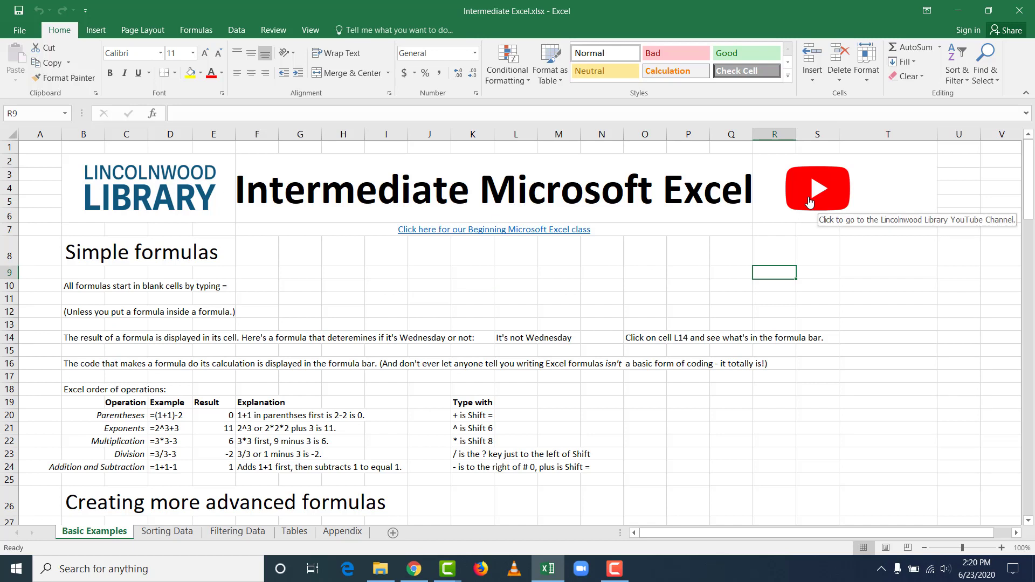
pyautogui.click(360, 274)
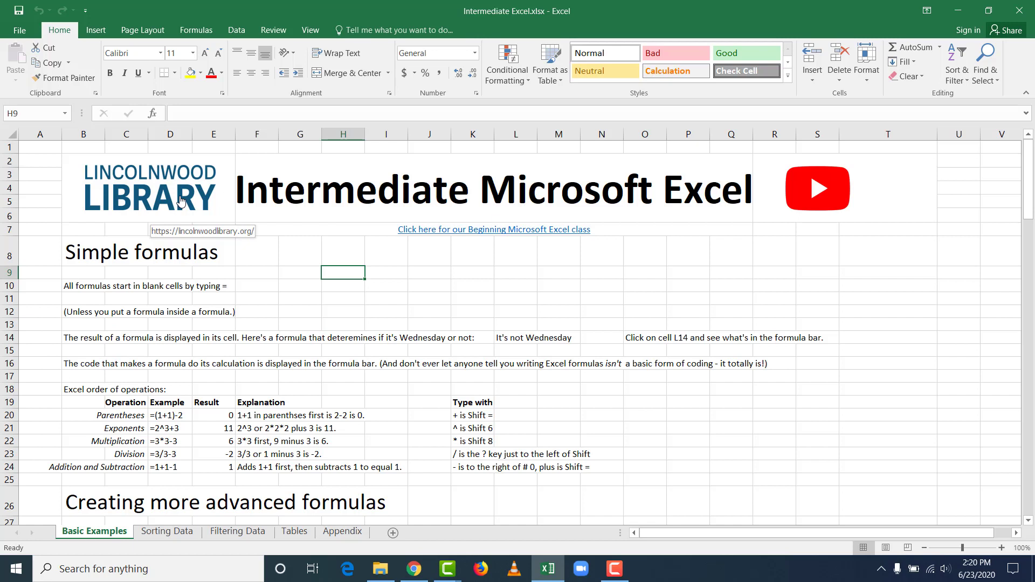
pyautogui.click(376, 299)
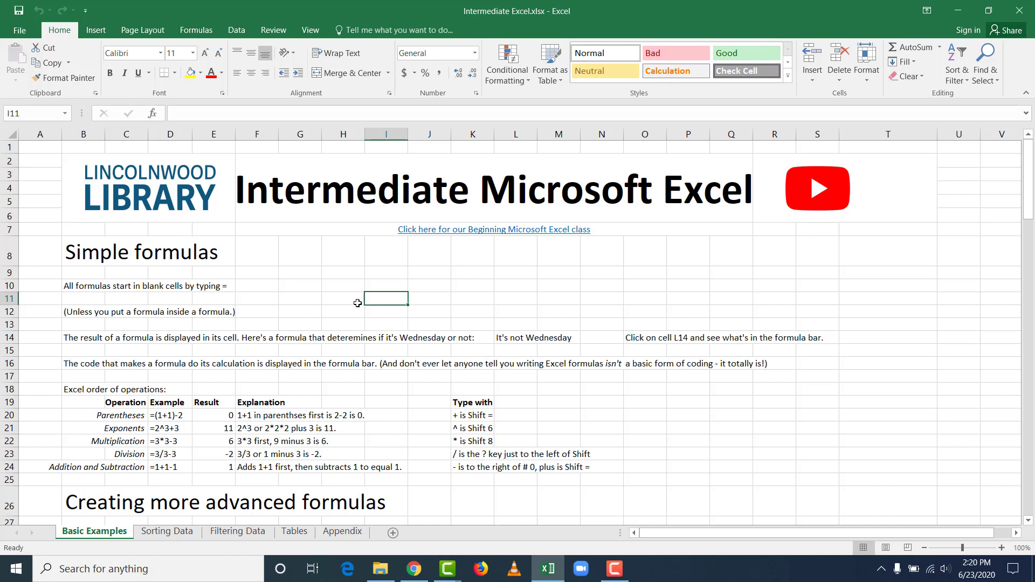
# - Enter the formula =1+1 in cell G10 and reselect the cell to check its formula
pyautogui.scroll(-2, 355, 298)
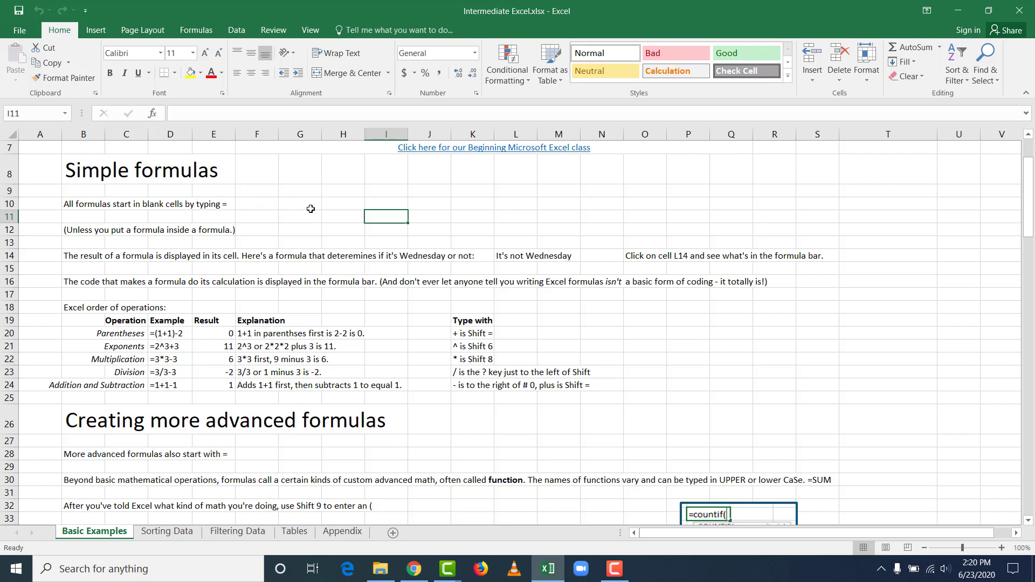
pyautogui.click(310, 206)
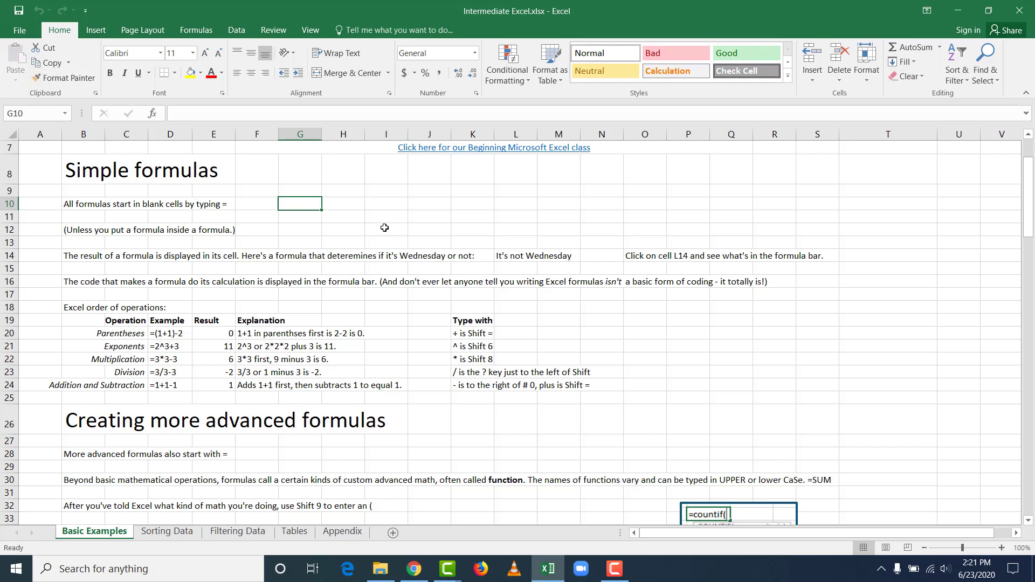
pyautogui.write('=')
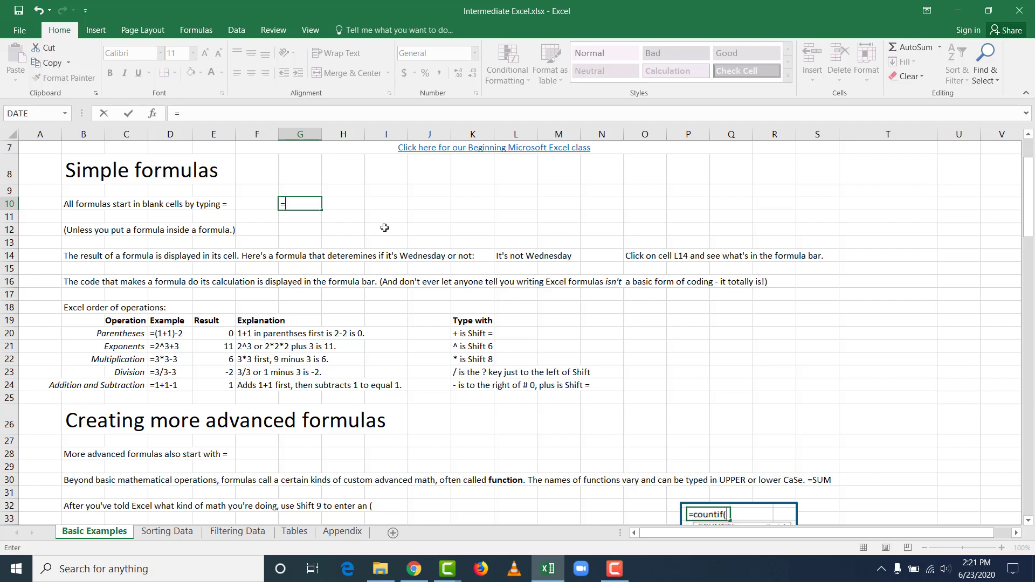
pyautogui.write('1+1')
pyautogui.press('Return')
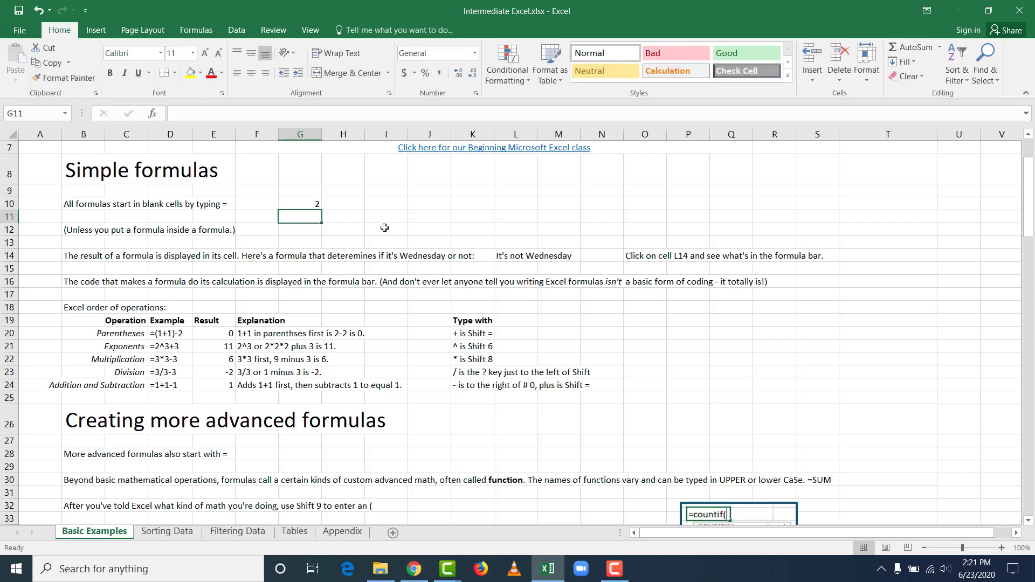
pyautogui.click(309, 204)
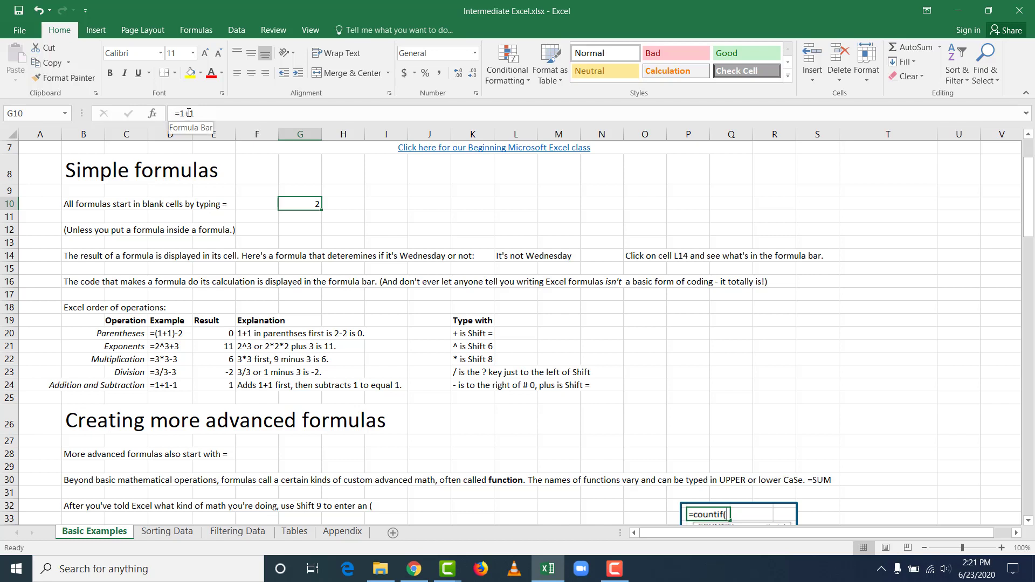
pyautogui.click(303, 226)
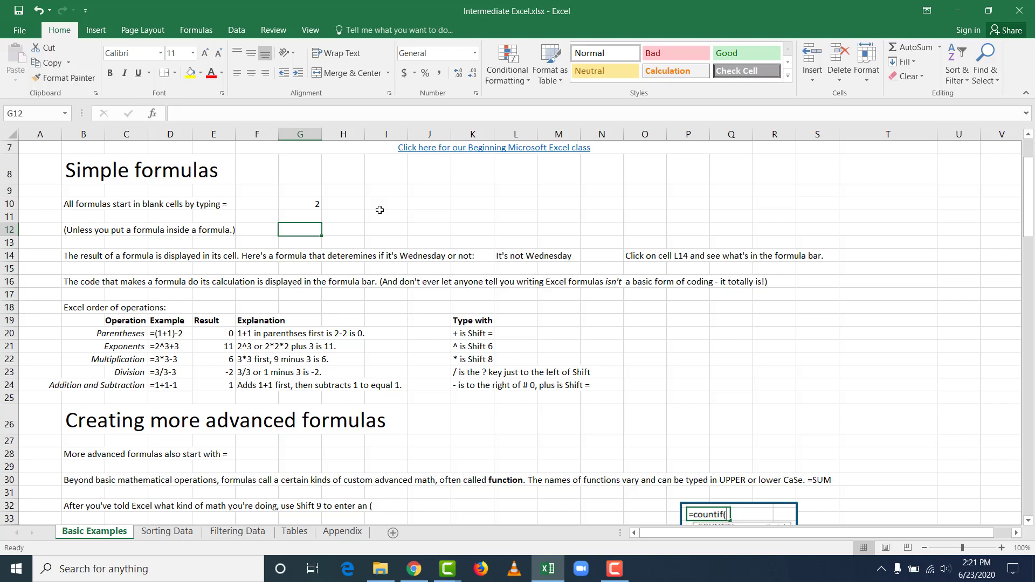
pyautogui.write('=')
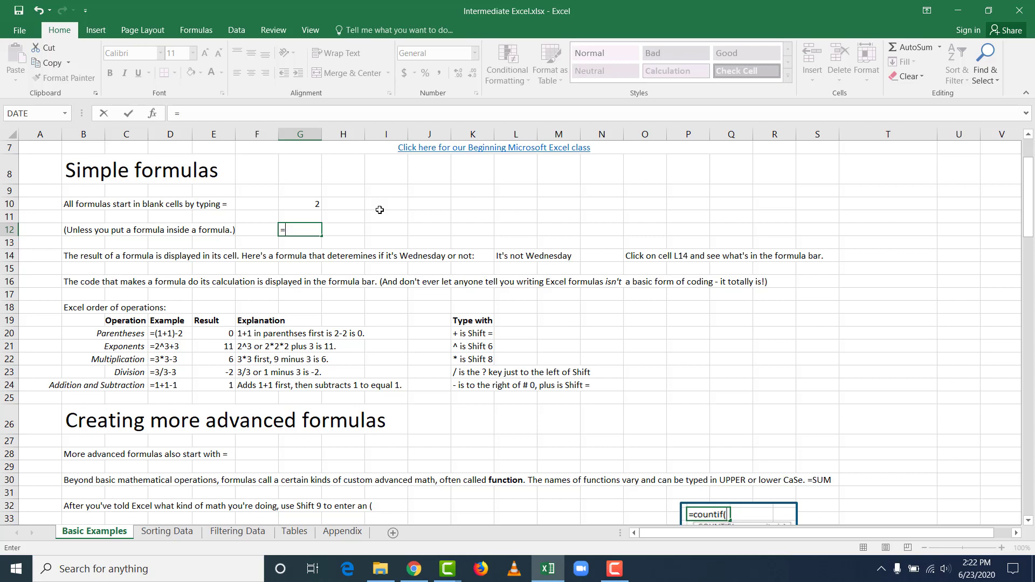
pyautogui.write('1+1+')
pyautogui.press('BackSpace')
pyautogui.press('BackSpace')
pyautogui.press('BackSpace')
pyautogui.press('BackSpace')
pyautogui.press('BackSpace')
pyautogui.press('BackSpace')
pyautogui.press('Return')
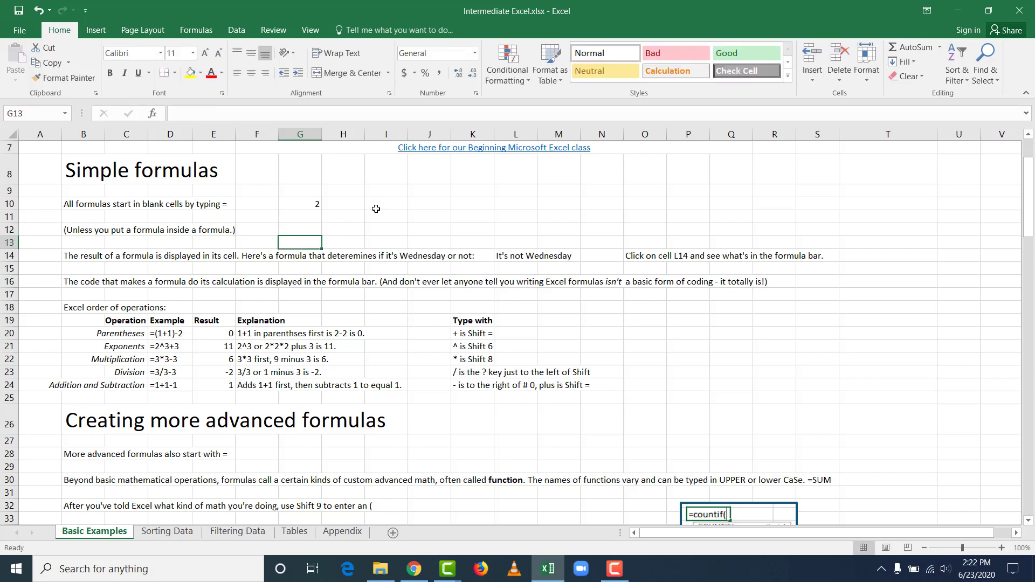
pyautogui.click(376, 214)
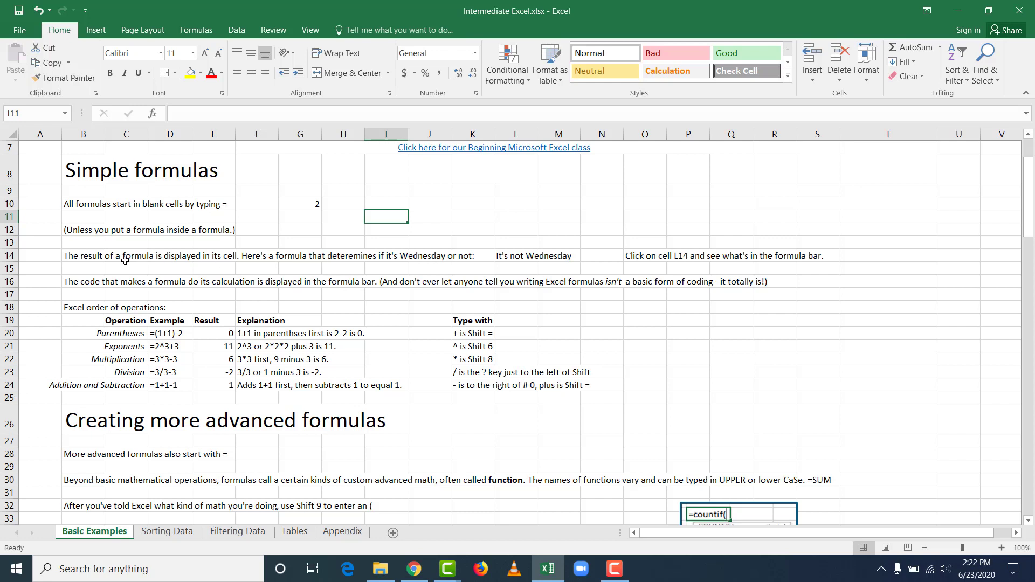
# - Examine the IF formula in cell L14, going through its logical test and its true and false texts
pyautogui.click(523, 257)
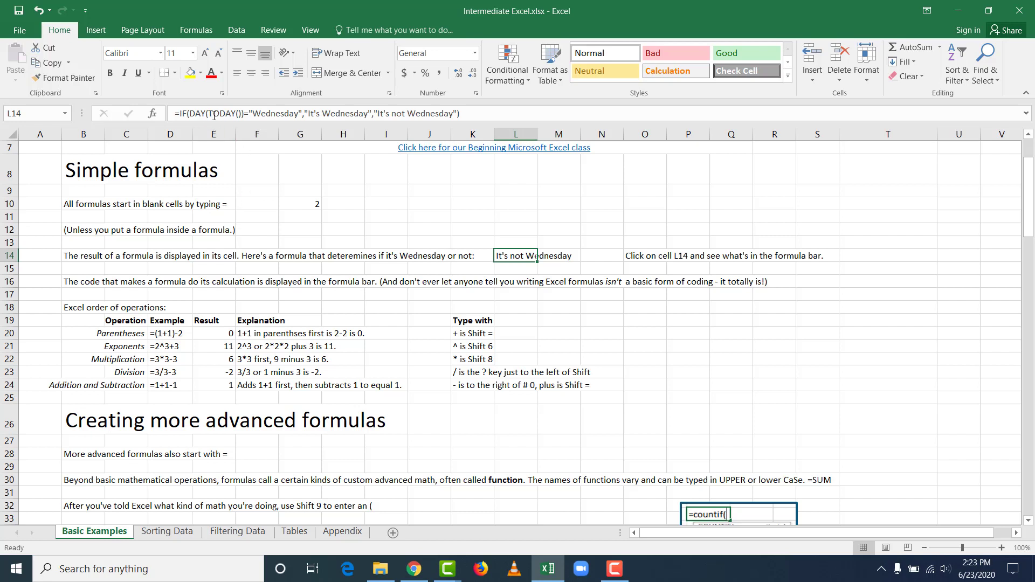
pyautogui.moveTo(211, 116); pyautogui.dragTo(244, 118)
pyautogui.click(244, 118)
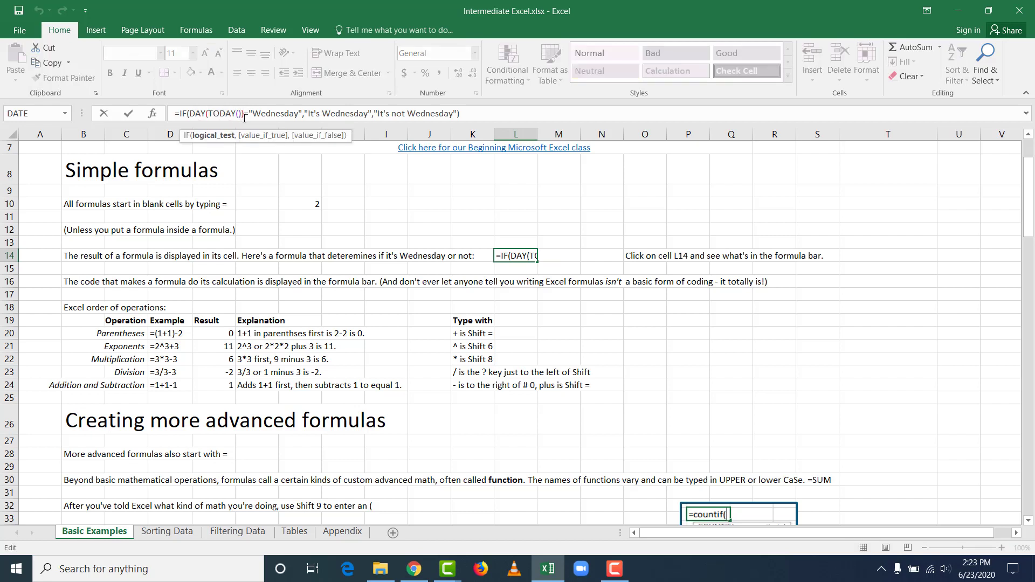
pyautogui.doubleClick(183, 116)
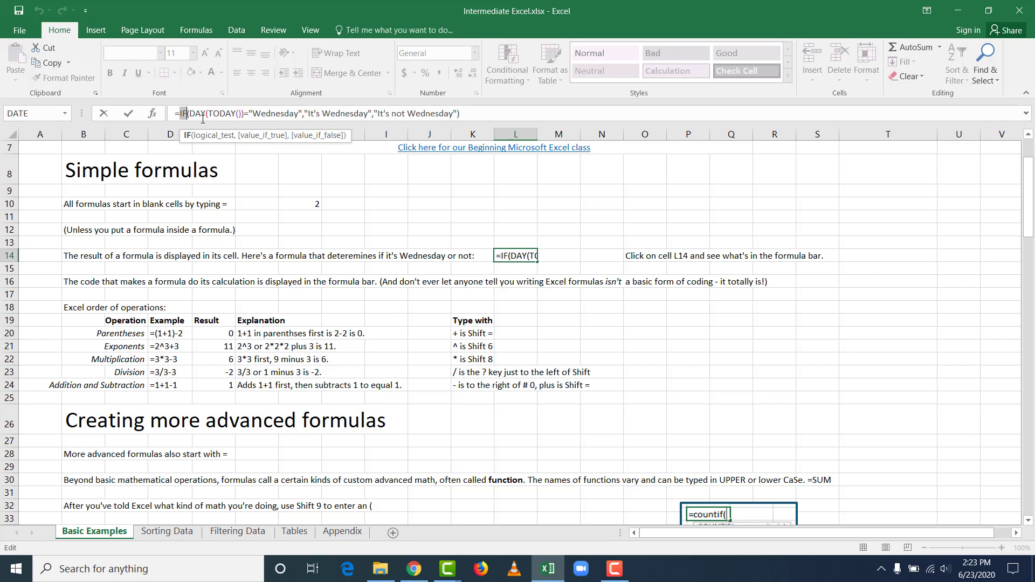
pyautogui.click(265, 113)
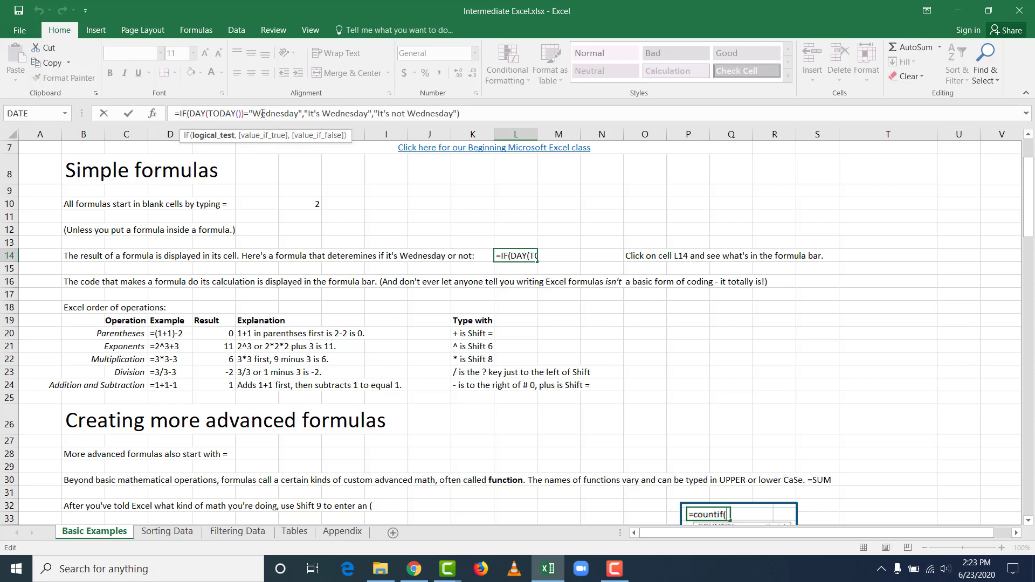
pyautogui.moveTo(308, 115); pyautogui.dragTo(369, 117)
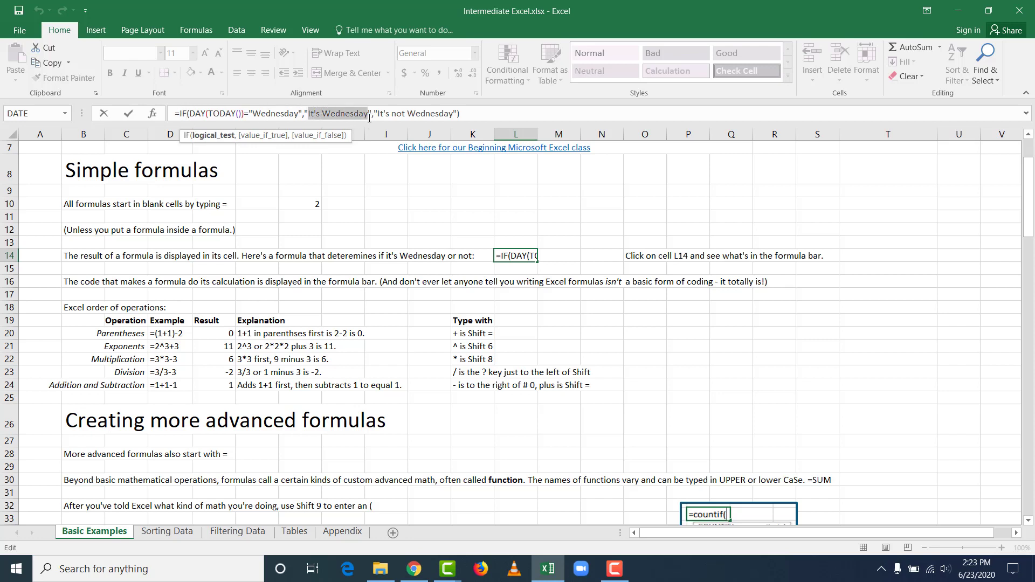
pyautogui.click(383, 114)
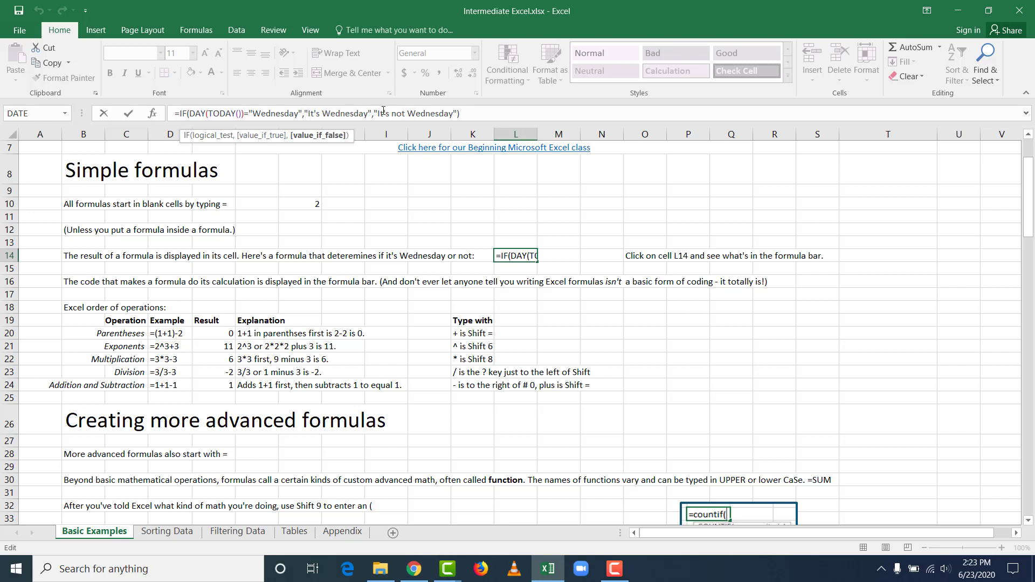
pyautogui.click(467, 113)
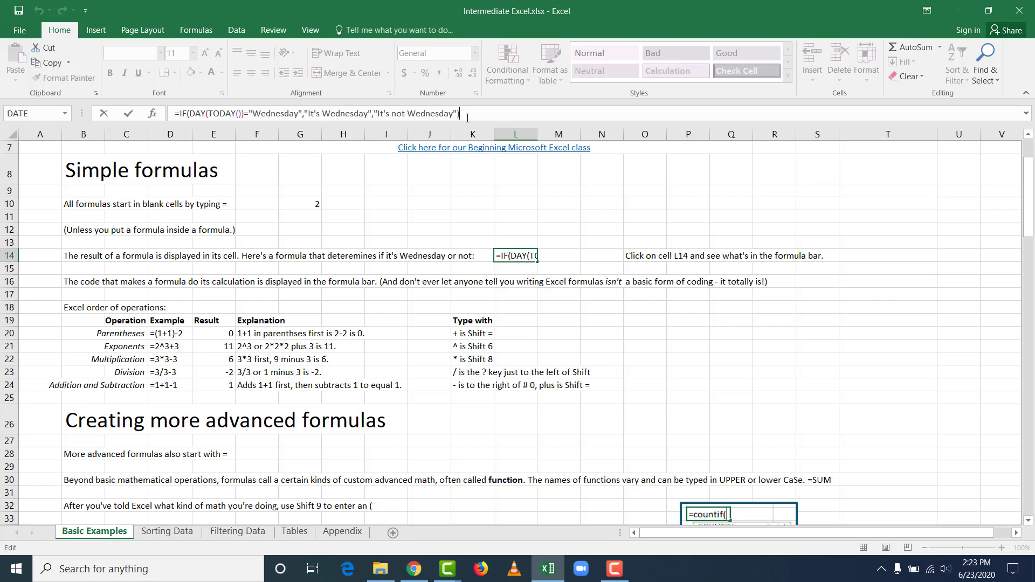
# - Inspect the nested DAY(TODAY()) part of the formula in L14, then close the formula without altering it
pyautogui.click(210, 113)
pyautogui.click(197, 114)
pyautogui.moveTo(189, 114); pyautogui.dragTo(236, 114)
pyautogui.click(218, 116)
pyautogui.click(236, 114)
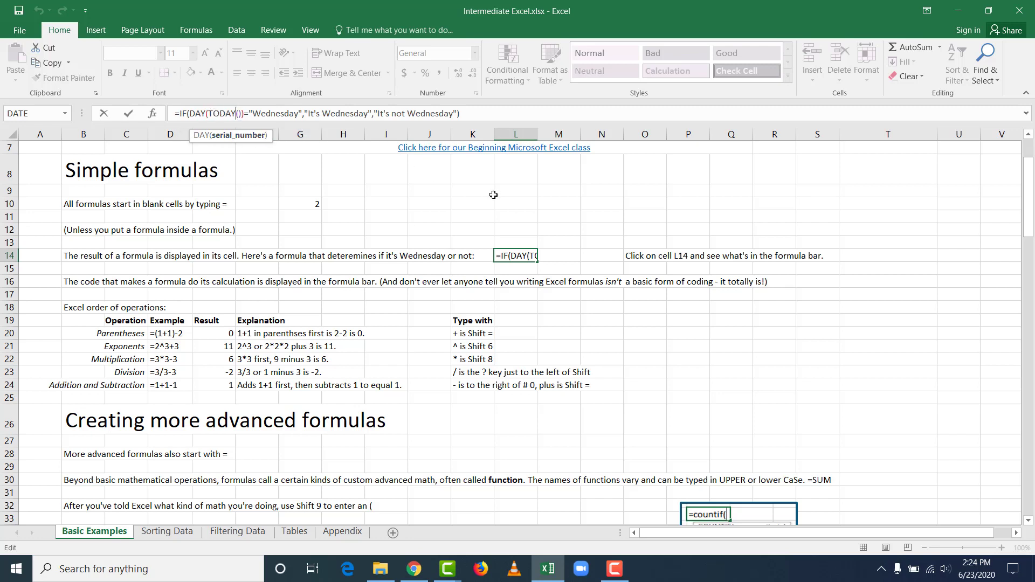
pyautogui.click(486, 111)
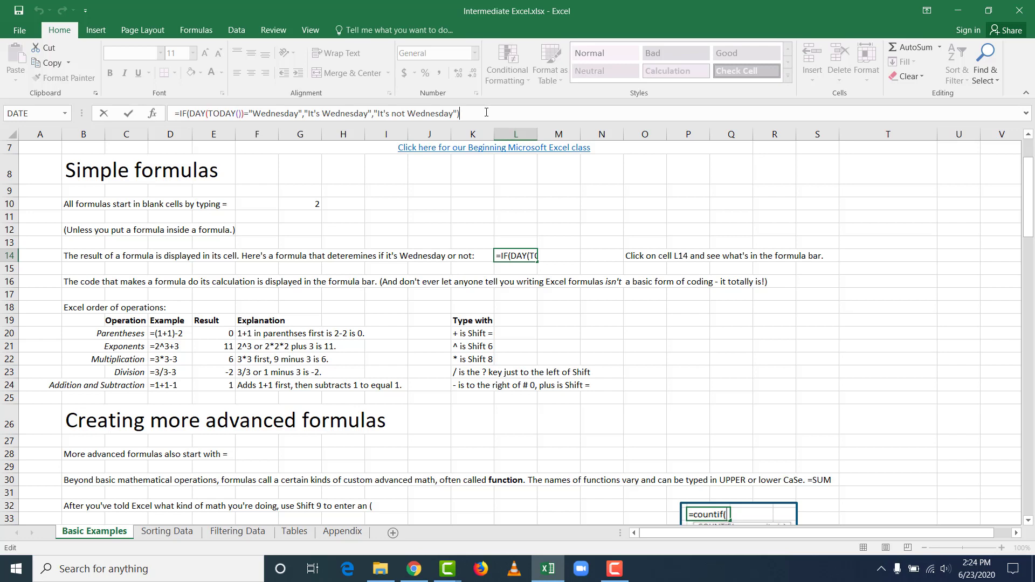
pyautogui.press('Return')
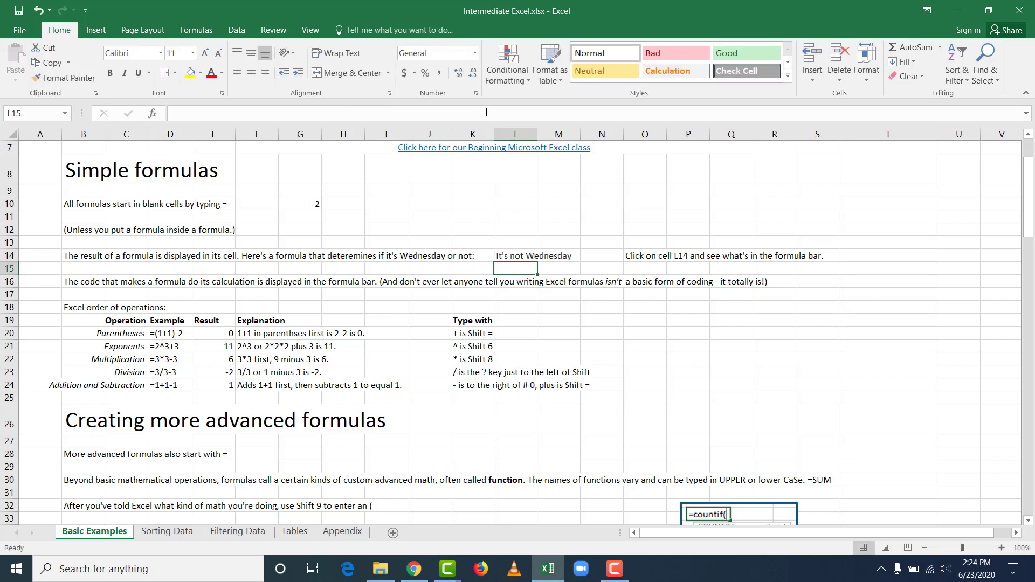
pyautogui.click(507, 256)
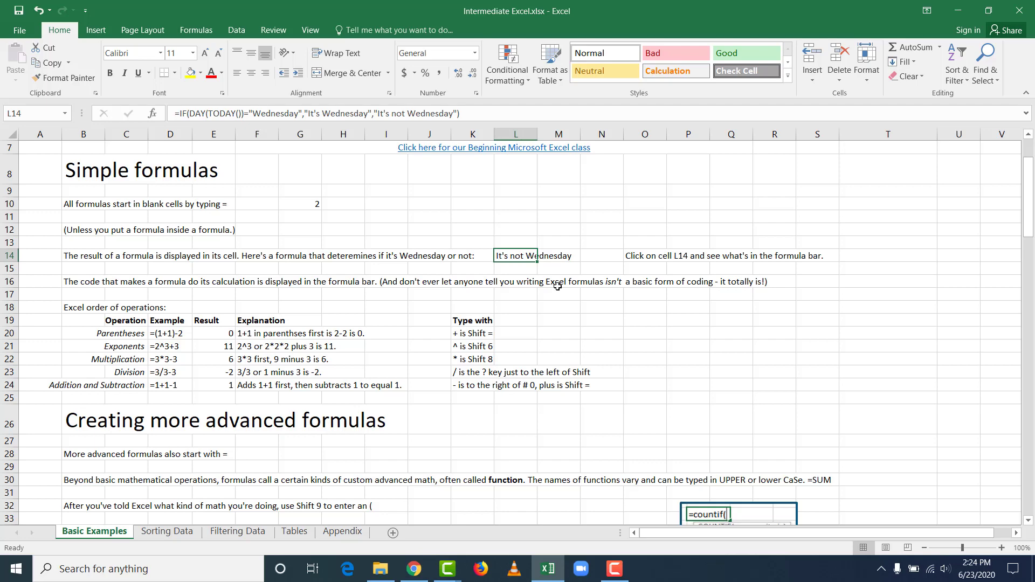
# - Examine the Excel order of operations table and the formulas behind its Result column, from Parentheses through Division
pyautogui.click(638, 316)
pyautogui.scroll(-3, 638, 314)
pyautogui.scroll(-1, 638, 305)
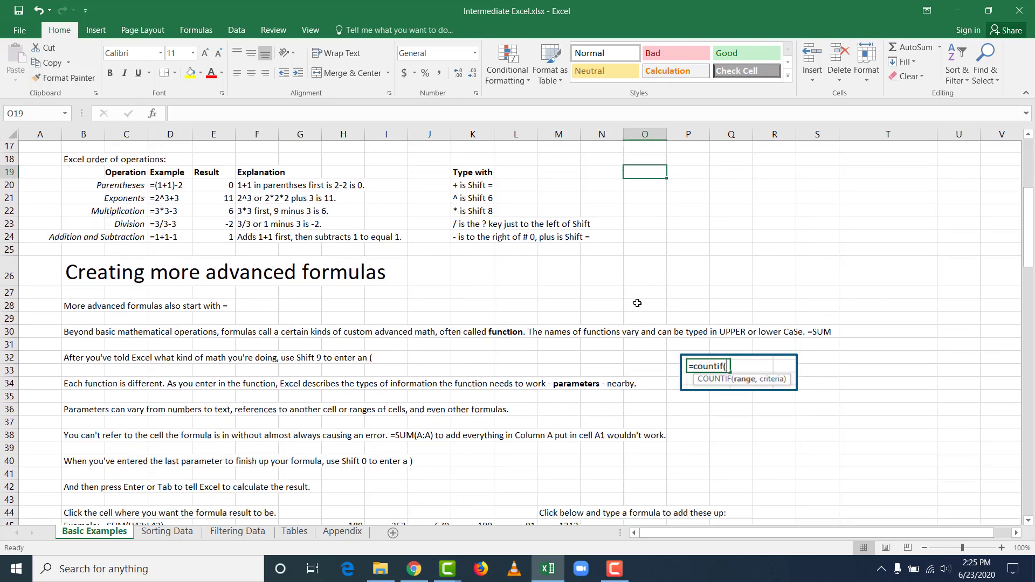
pyautogui.moveTo(1029, 242); pyautogui.dragTo(1030, 239)
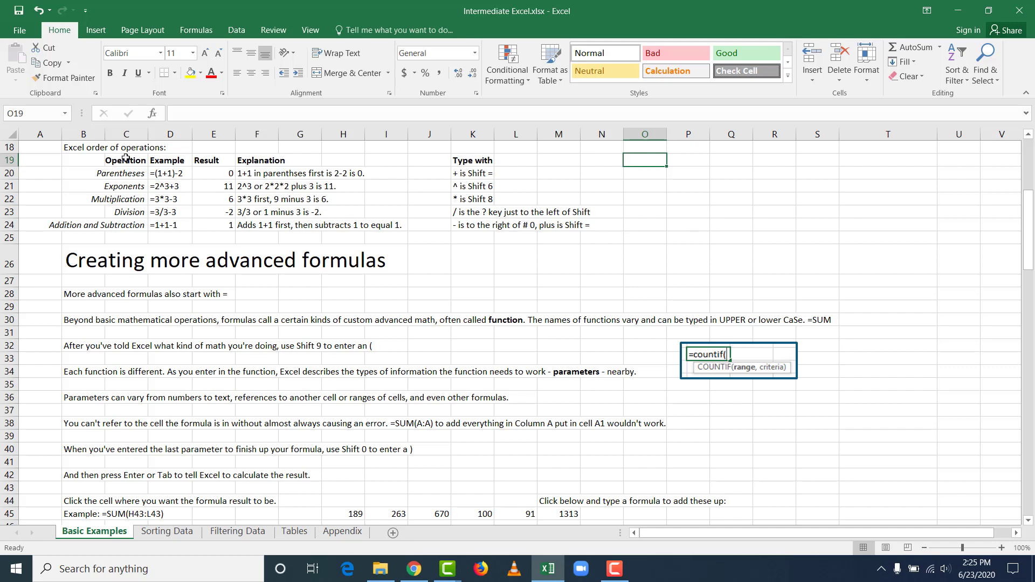
pyautogui.moveTo(129, 160); pyautogui.dragTo(452, 221)
pyautogui.click(710, 239)
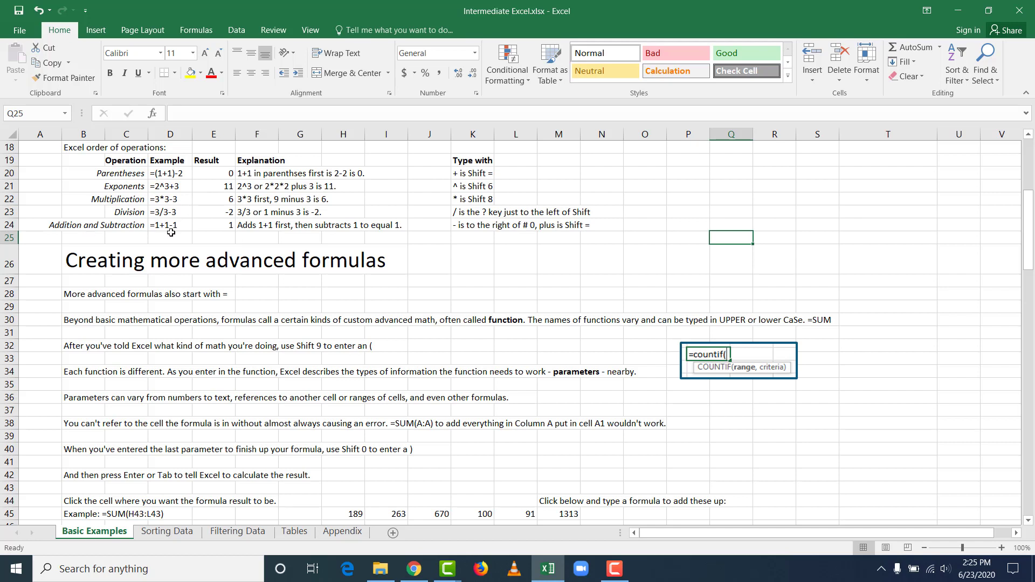
pyautogui.click(170, 173)
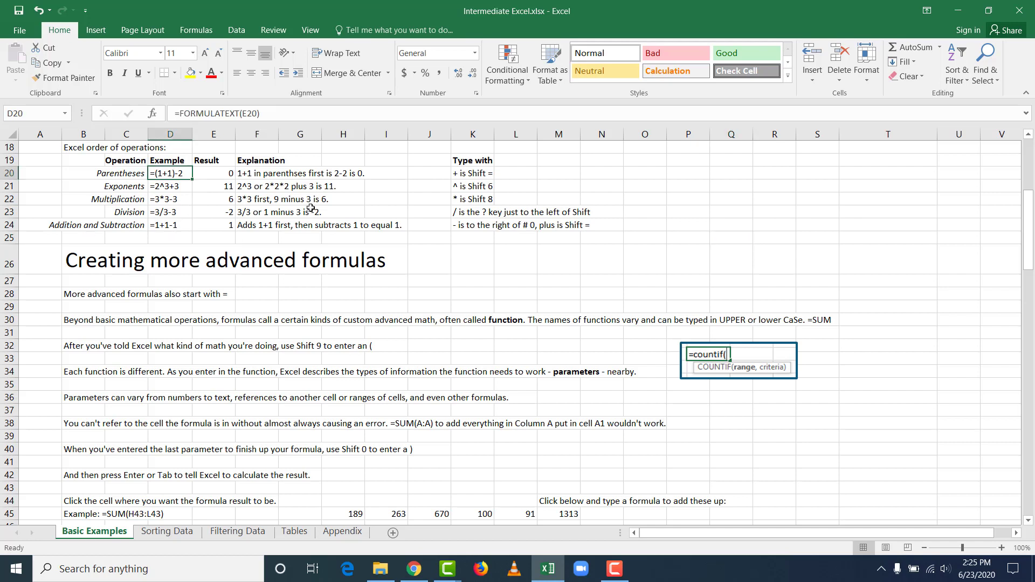
pyautogui.press('Right')
pyautogui.press('Down')
pyautogui.press('Down')
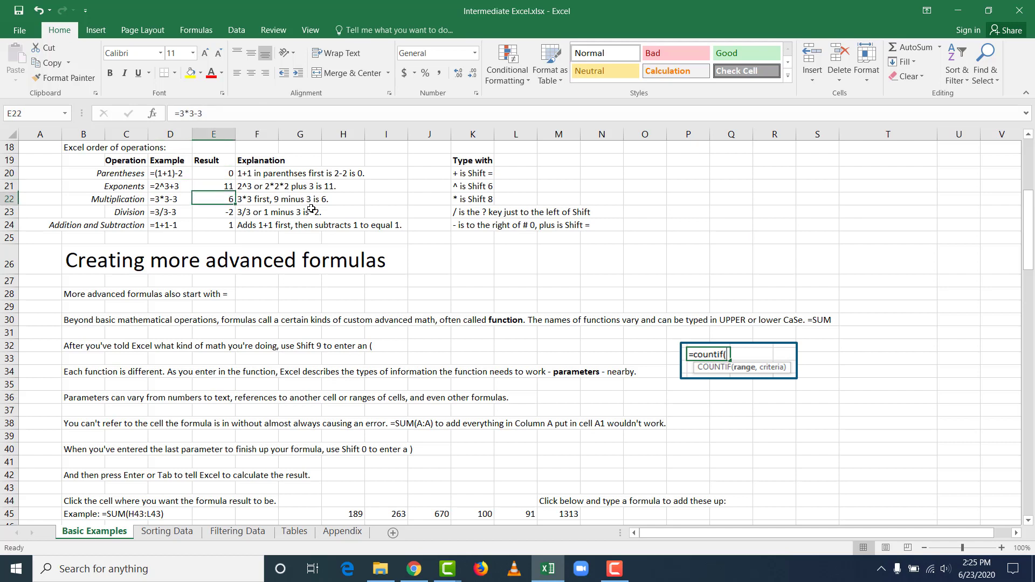
pyautogui.press('Down')
pyautogui.press('Up')
pyautogui.press('Up')
pyautogui.press('Up')
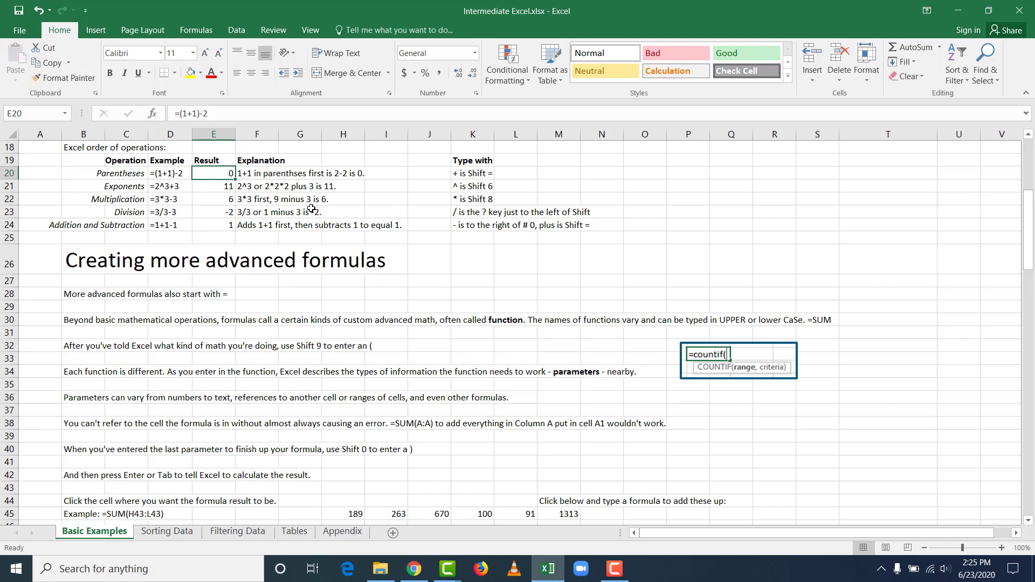
# - Go through the Example column of the order of operations table from Parentheses to Addition and Subtraction and back
pyautogui.press('Left')
pyautogui.press('Down')
pyautogui.press('Down')
pyautogui.press('Down')
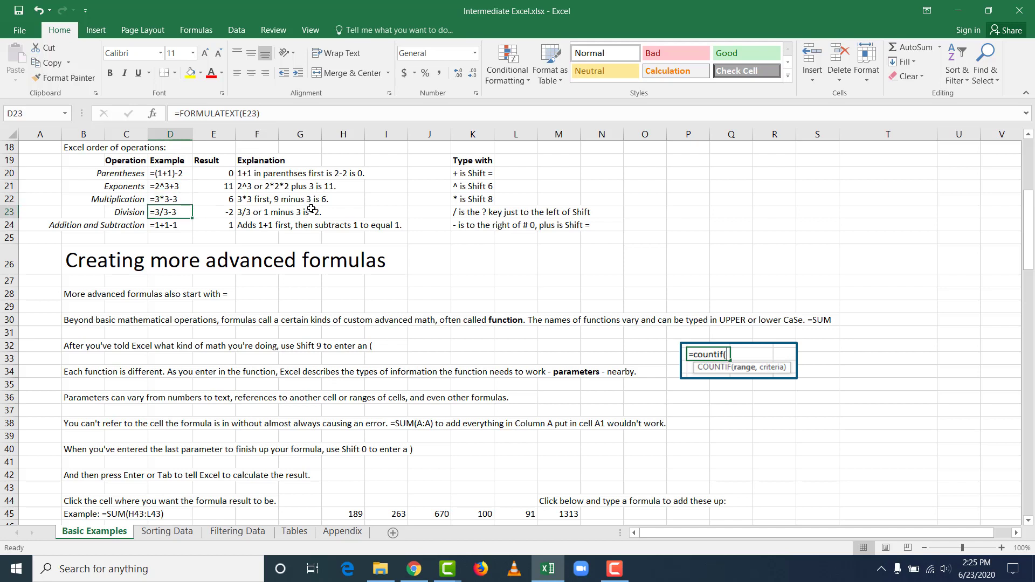
pyautogui.press('Down')
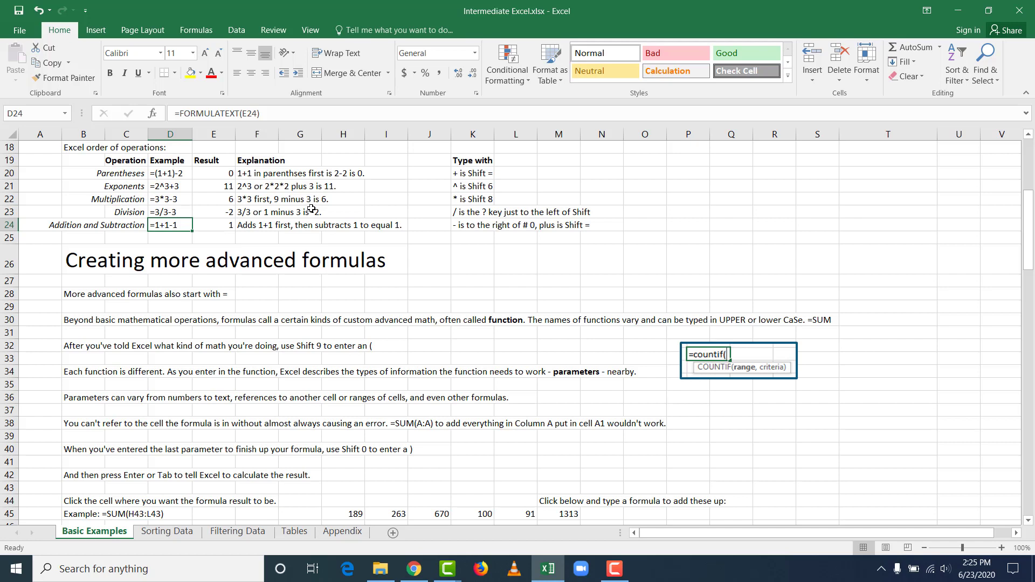
pyautogui.press('Up')
pyautogui.press('Up')
pyautogui.press('Up')
pyautogui.press('Up')
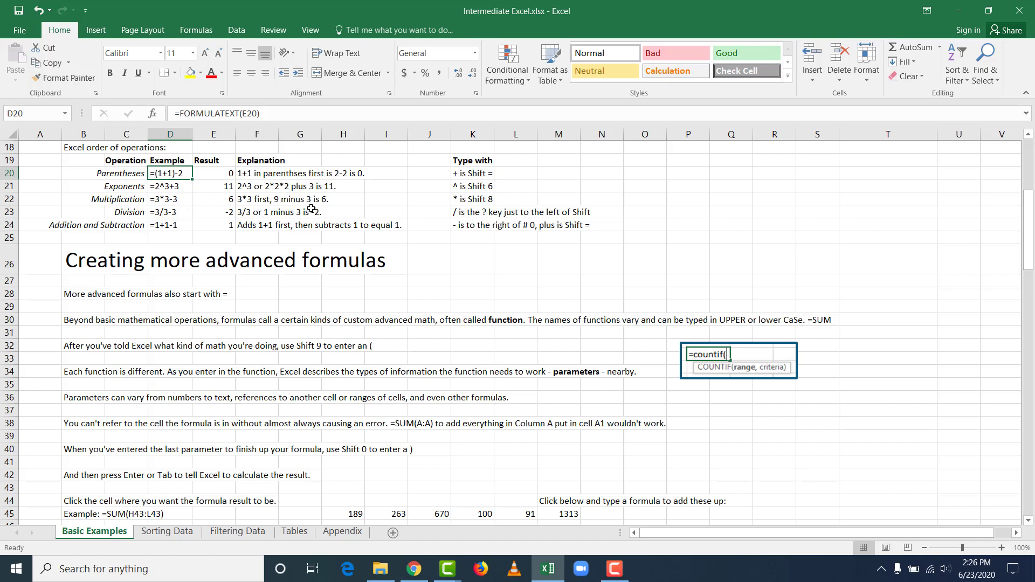
# - Go through the Type with column of the order of operations table, from the plus sign in K20 to the minus sign in K24
pyautogui.press('Right')
pyautogui.press('Right')
pyautogui.press('Right')
pyautogui.press('Right')
pyautogui.press('Right')
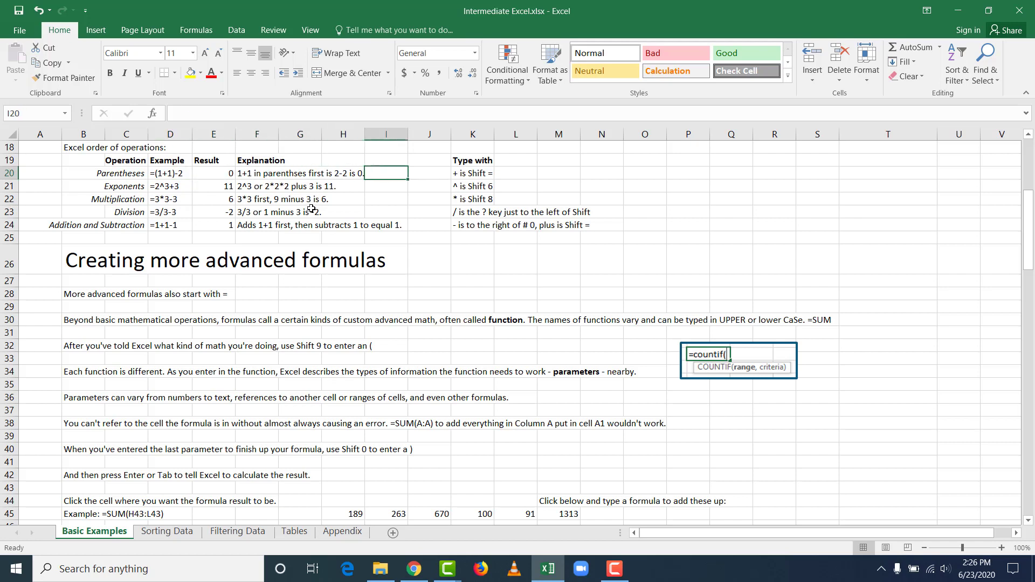
pyautogui.press('Right')
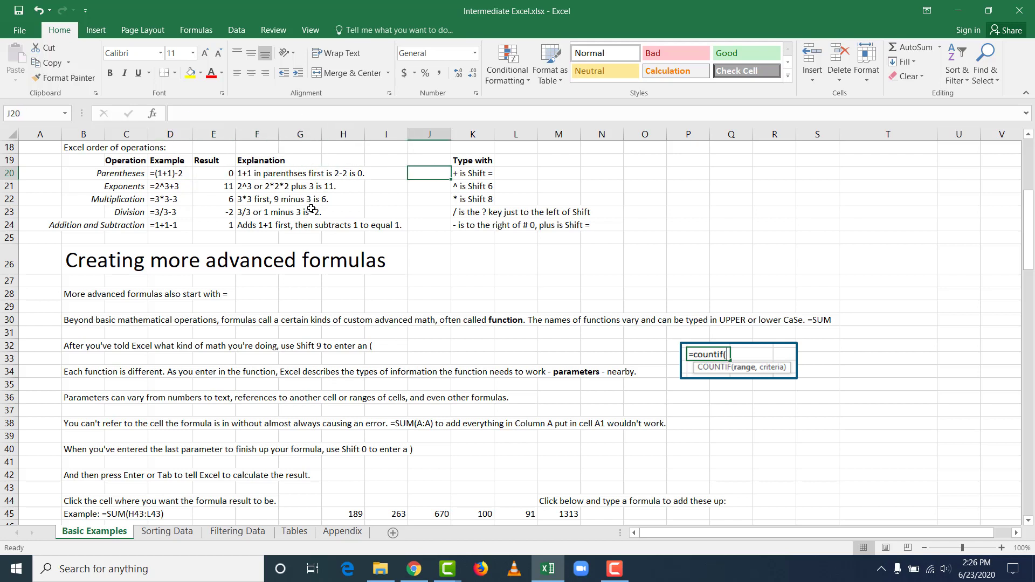
pyautogui.press('Right')
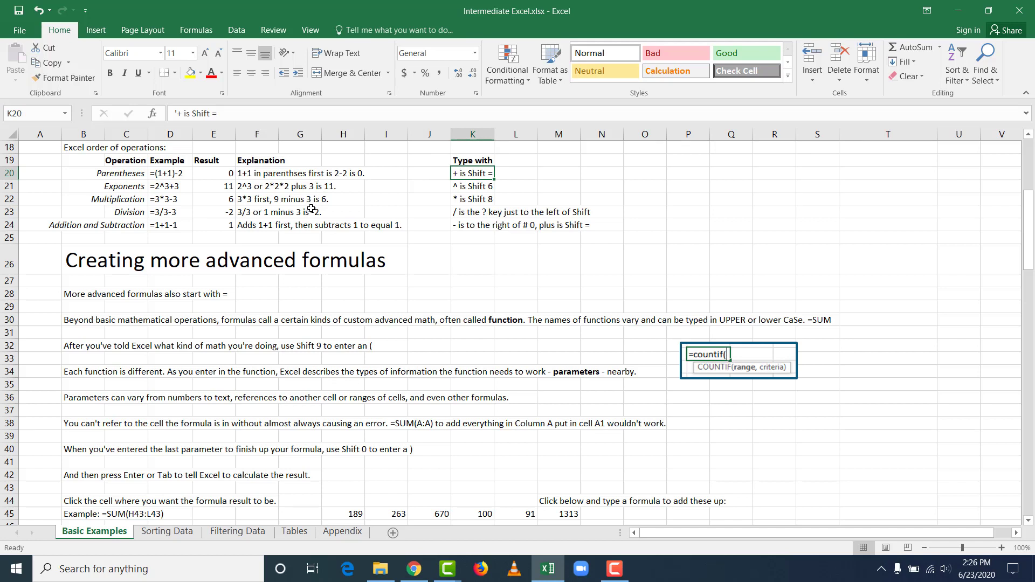
pyautogui.press('Down')
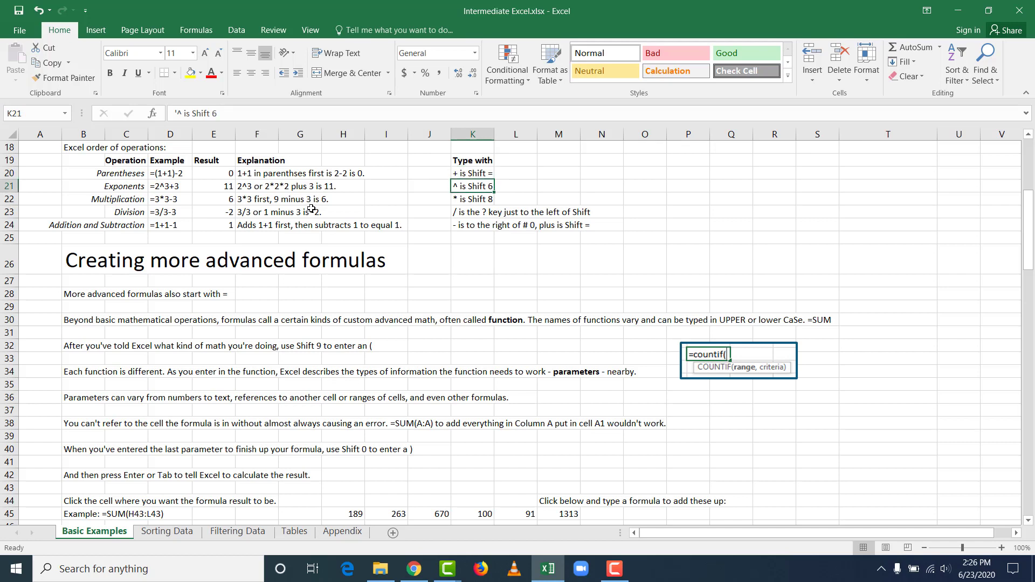
pyautogui.press('Down')
pyautogui.press('Down')
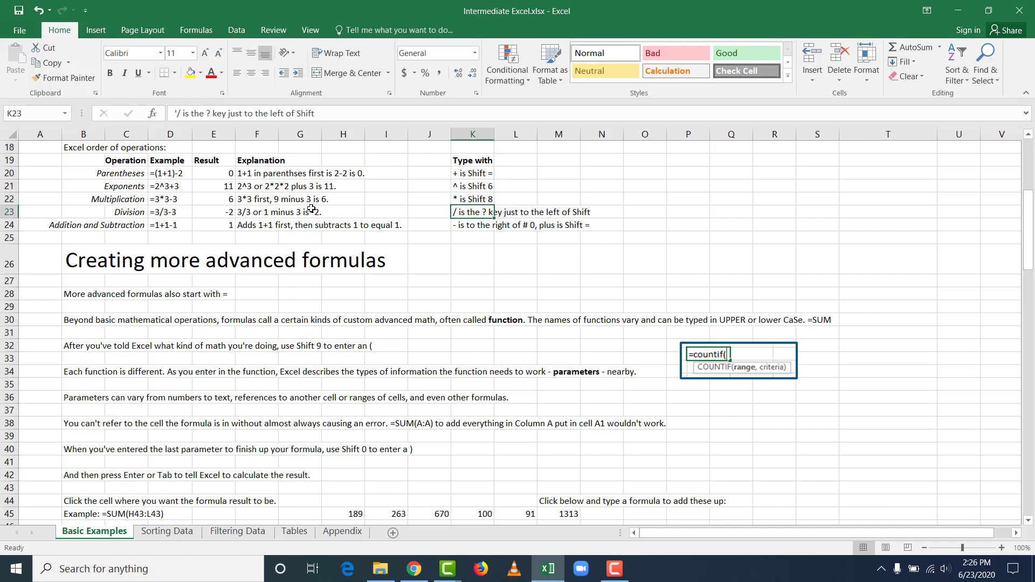
pyautogui.press('Down')
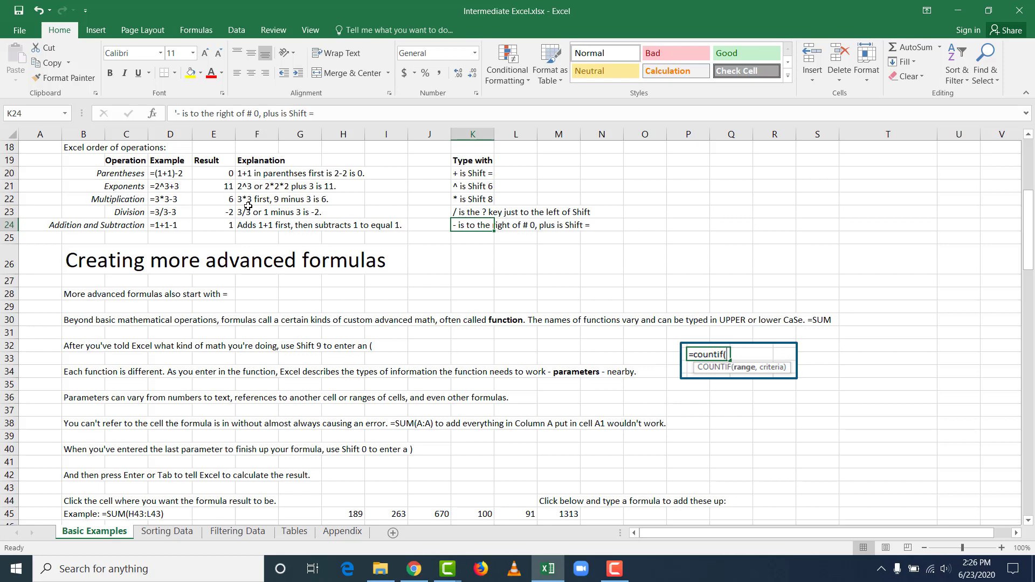
# - Read the Creating more advanced formulas section, including the COUNTIF picture, the parameter notes and the SUM example with its numbers in row 45
pyautogui.scroll(5, 249, 216)
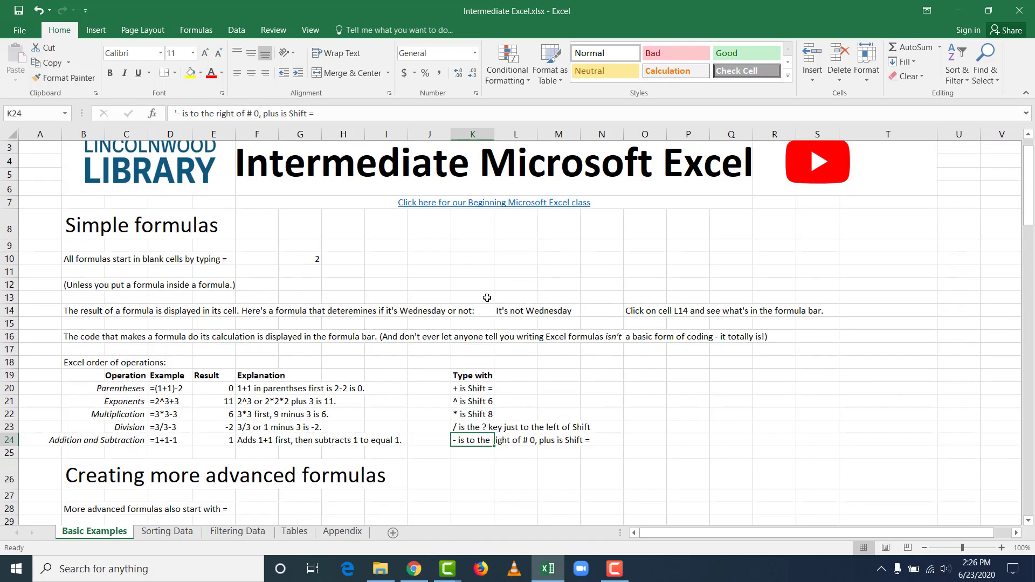
pyautogui.click(523, 312)
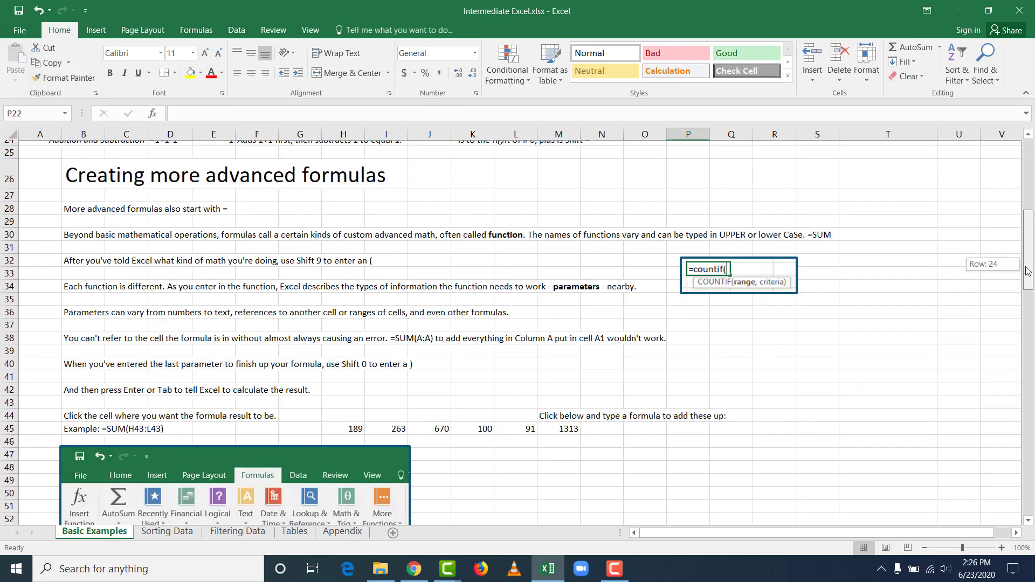
pyautogui.moveTo(1028, 264); pyautogui.dragTo(1028, 276)
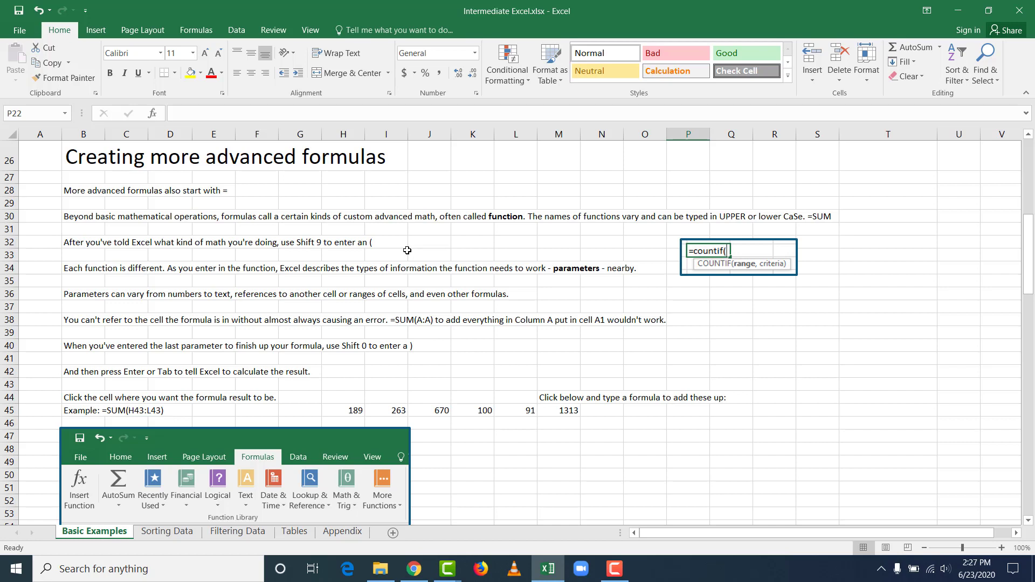
pyautogui.click(725, 268)
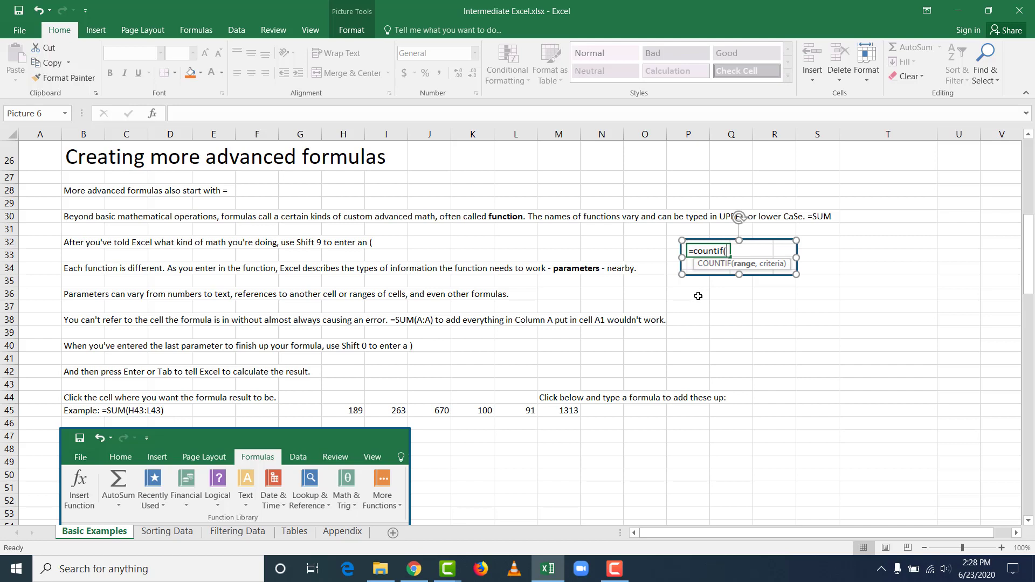
pyautogui.click(47, 295)
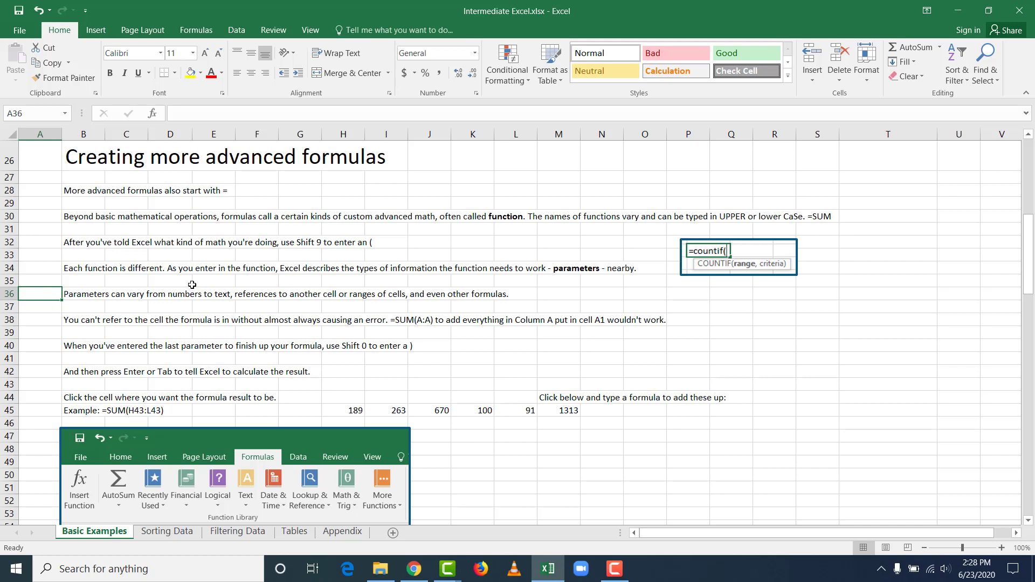
pyautogui.click(50, 322)
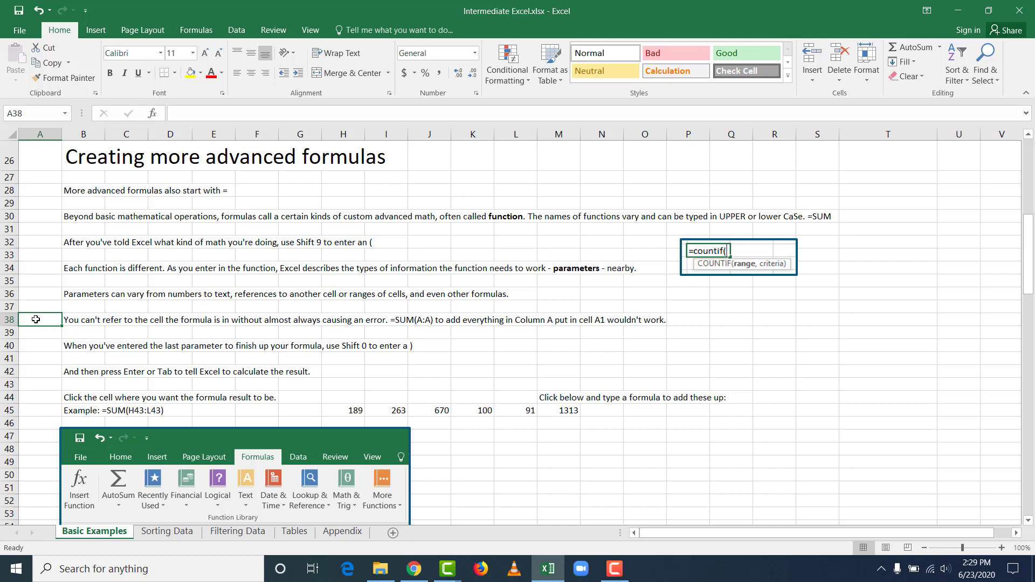
pyautogui.click(473, 343)
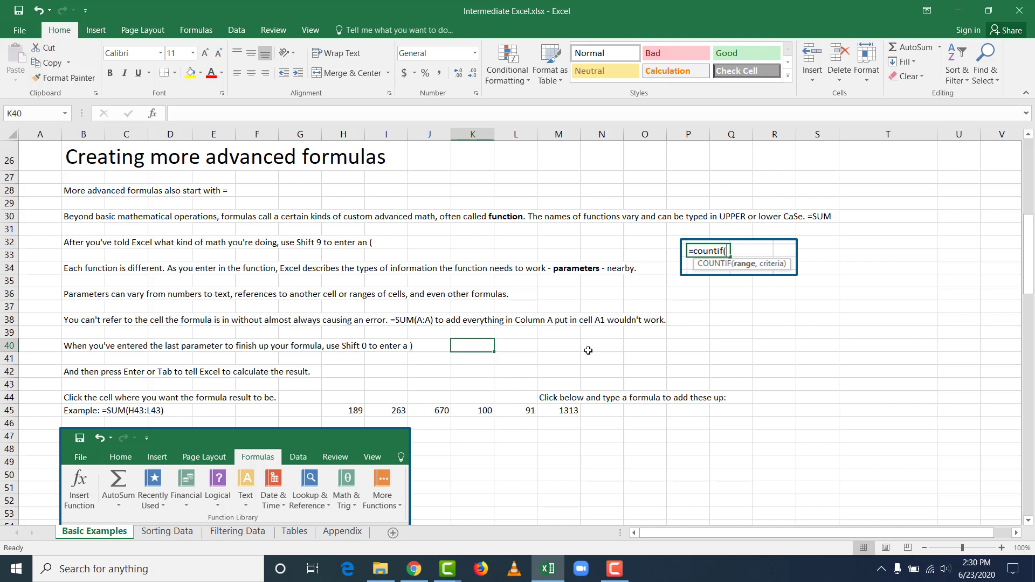
pyautogui.scroll(-4, 585, 355)
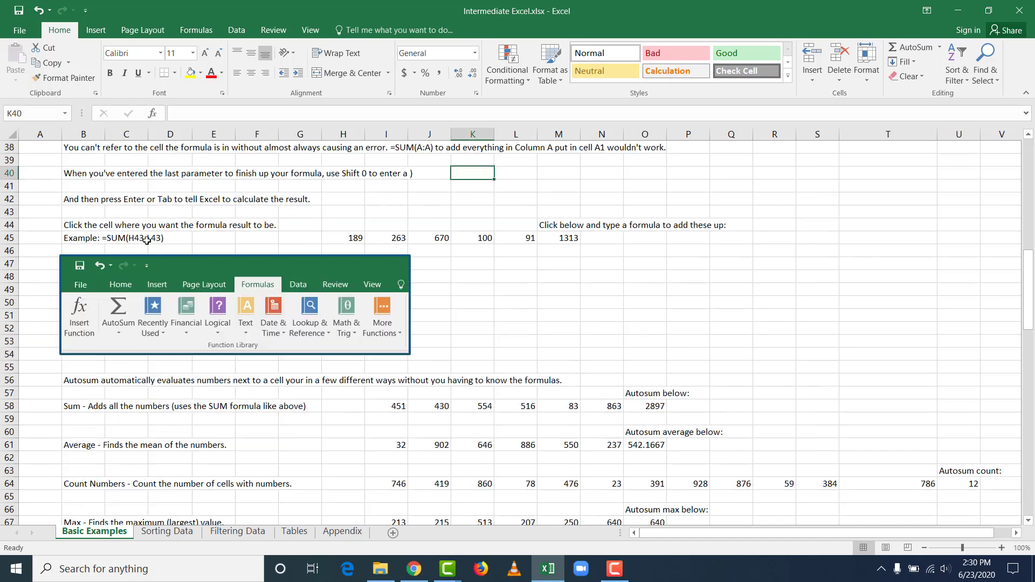
pyautogui.click(83, 235)
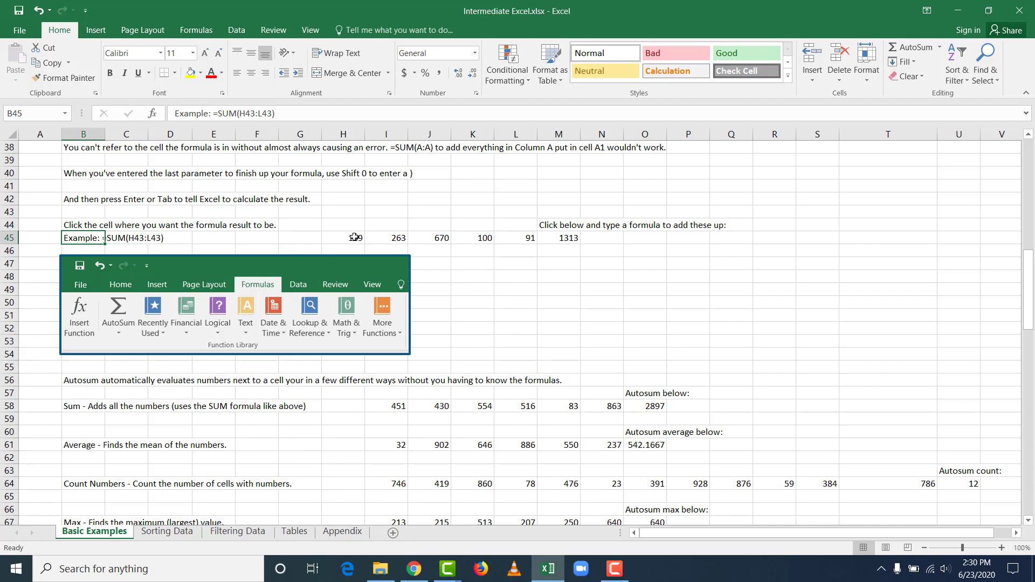
pyautogui.moveTo(354, 237); pyautogui.dragTo(566, 238)
pyautogui.click(551, 299)
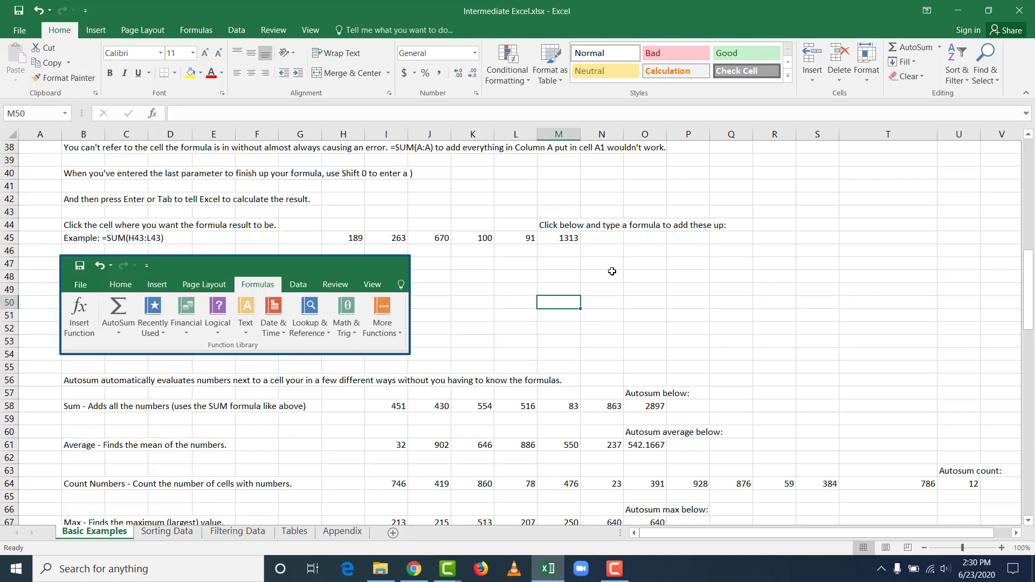
# - Begin a SUM formula in cell N45 up to its opening parenthesis, examining the function suggestions for su and sum
pyautogui.click(598, 238)
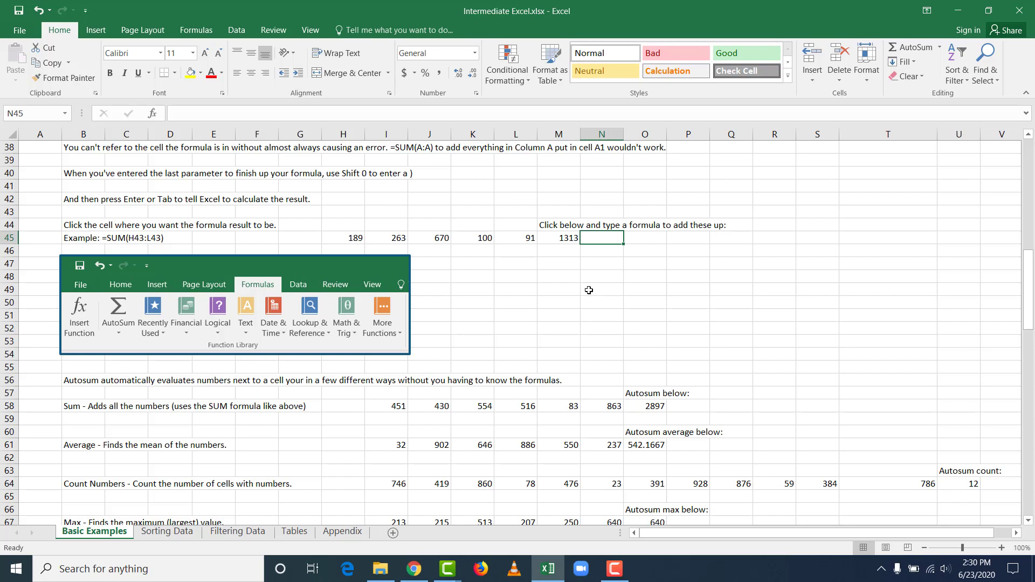
pyautogui.write('=')
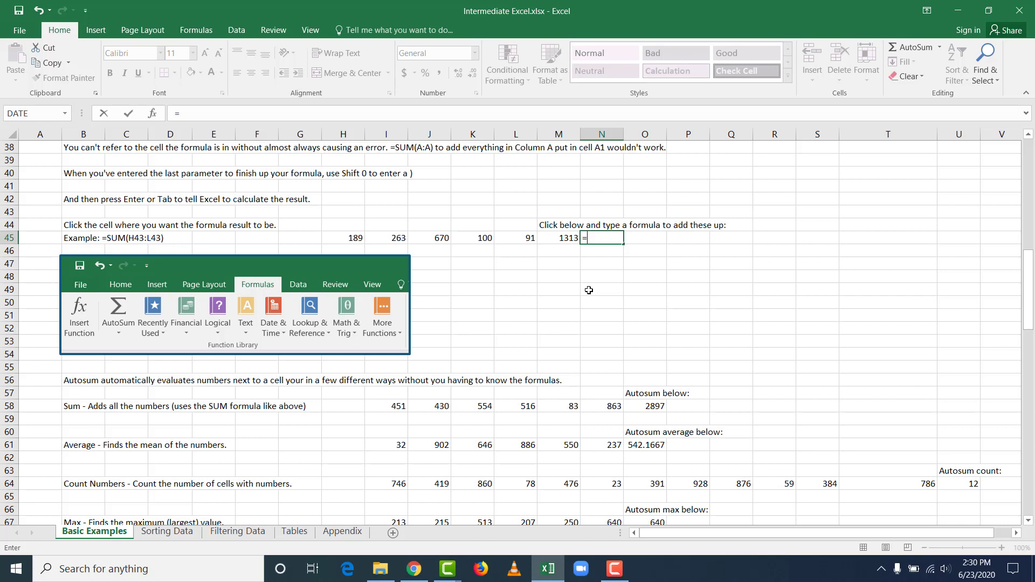
pyautogui.write('sum')
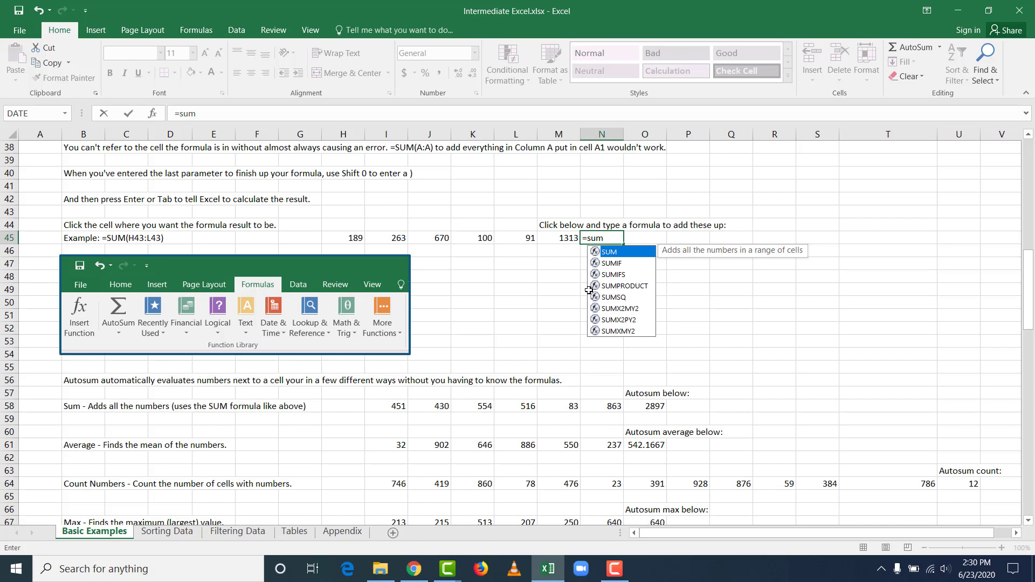
pyautogui.press('BackSpace')
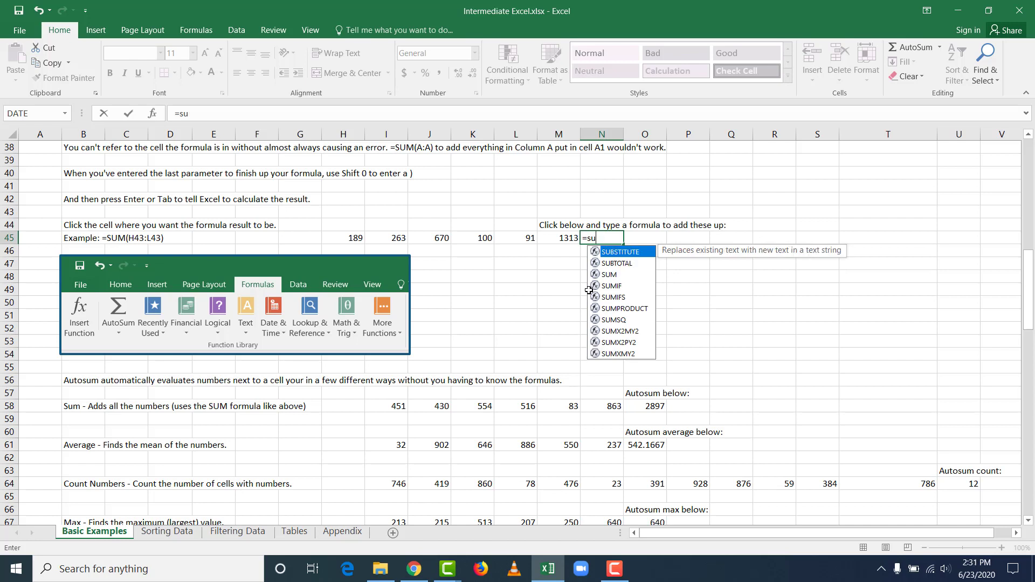
pyautogui.press('BackSpace')
pyautogui.press('BackSpace')
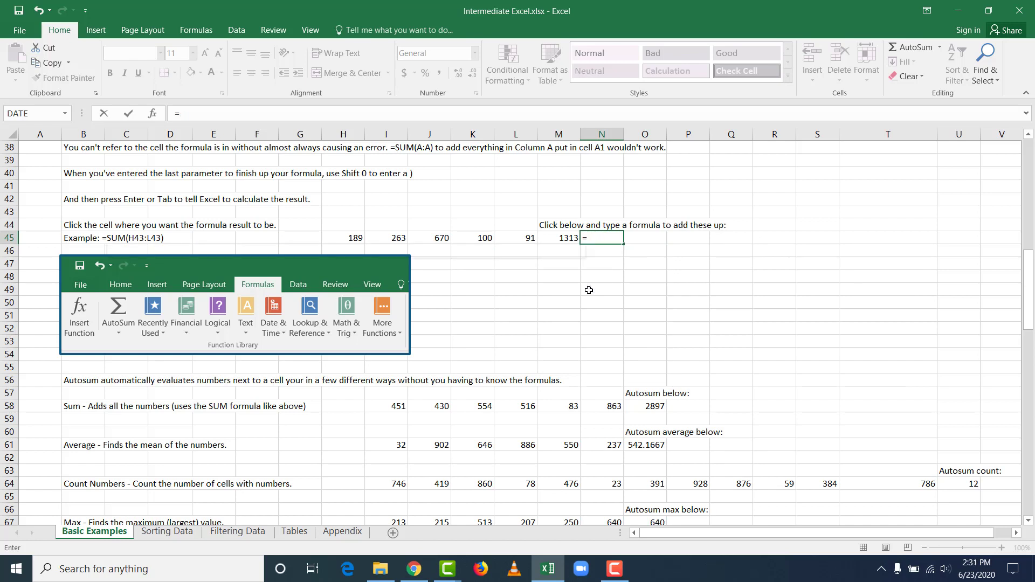
pyautogui.write('su')
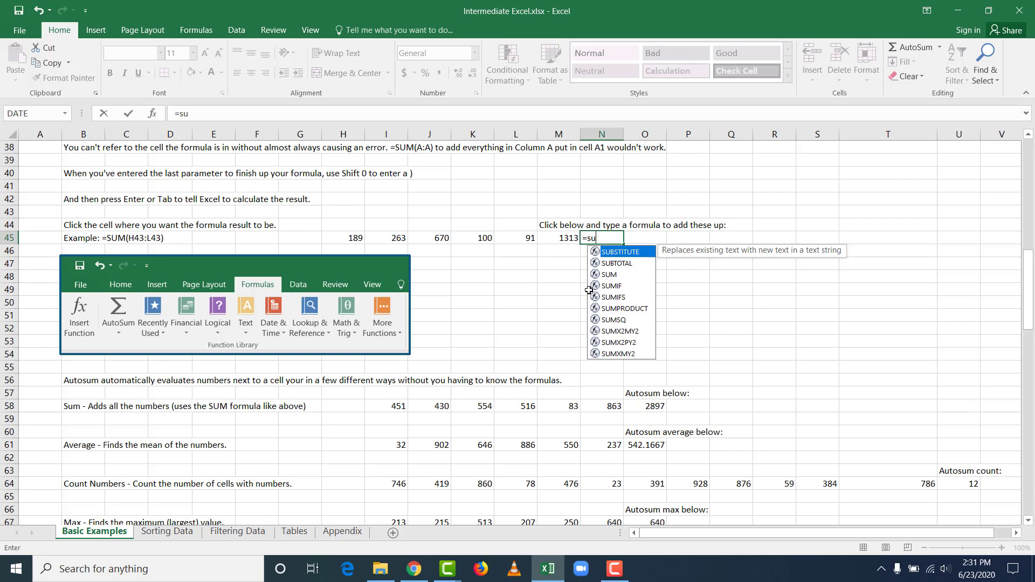
pyautogui.write('m')
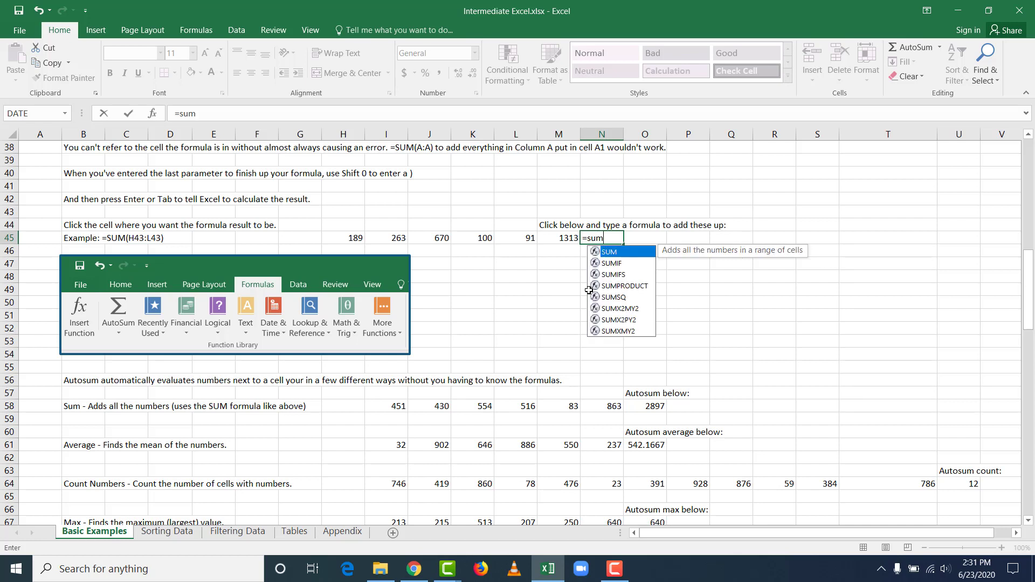
pyautogui.write('(')
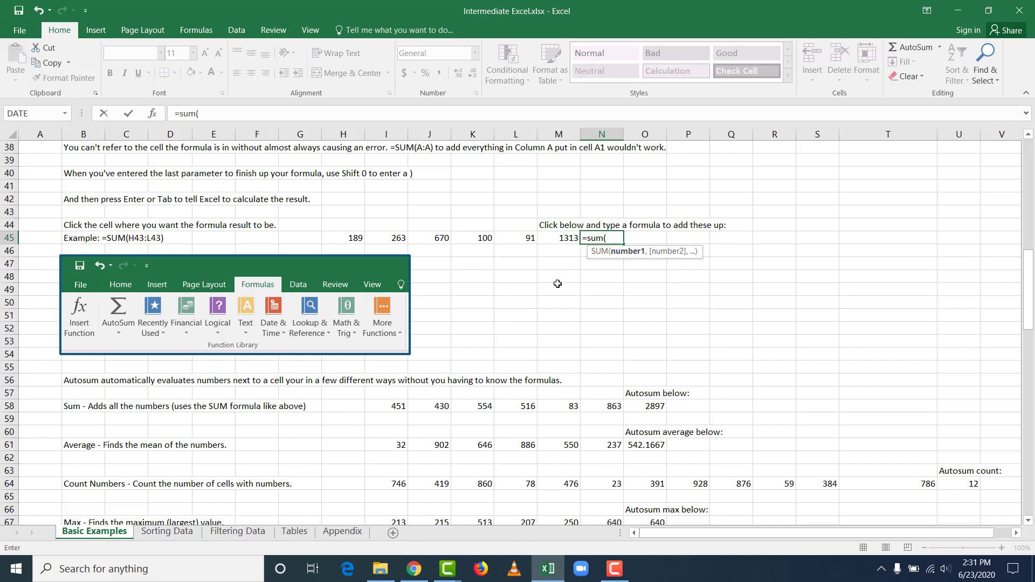
# - Try the range H45:M45 as the SUM argument, shortening it to H45:I45 and extending it back to M45
pyautogui.click(350, 240)
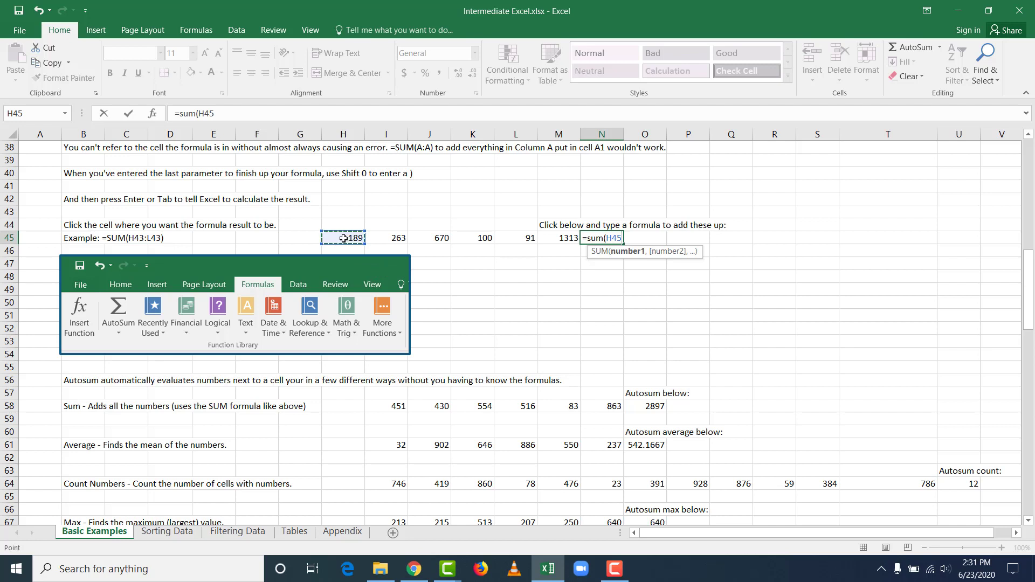
pyautogui.moveTo(348, 238); pyautogui.dragTo(566, 238)
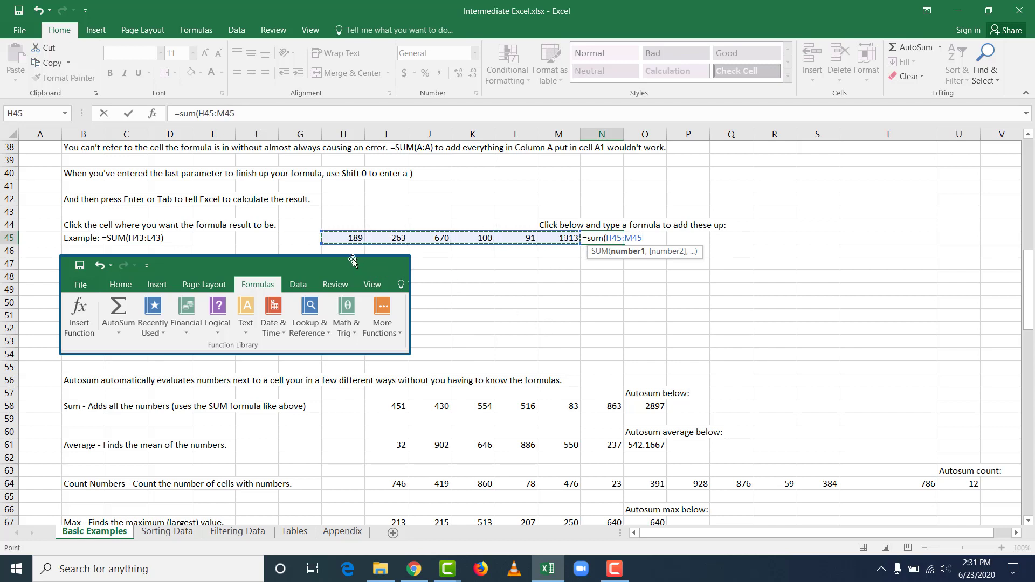
pyautogui.moveTo(345, 238); pyautogui.dragTo(390, 239)
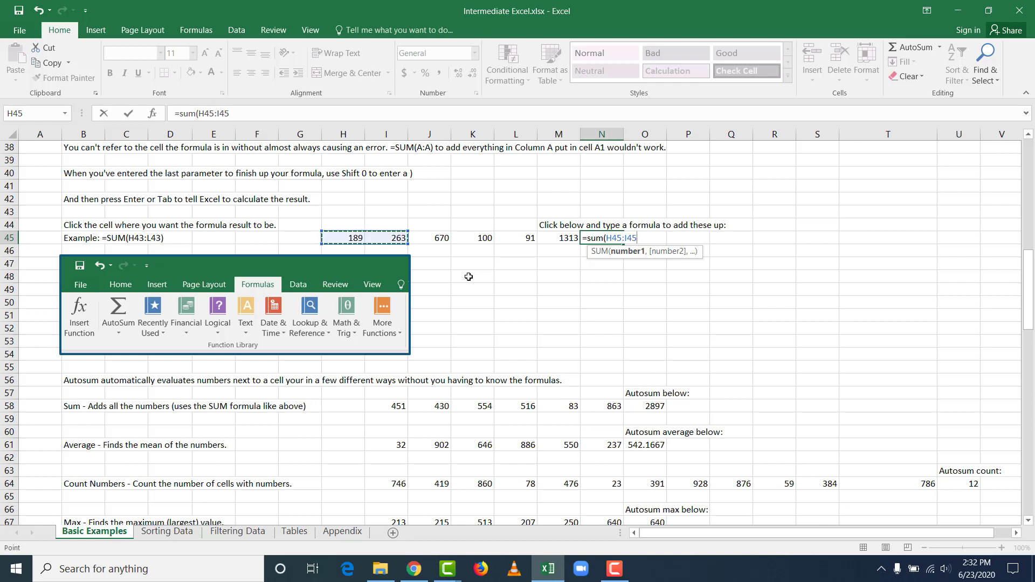
pyautogui.click(407, 243)
pyautogui.moveTo(431, 244); pyautogui.dragTo(565, 241)
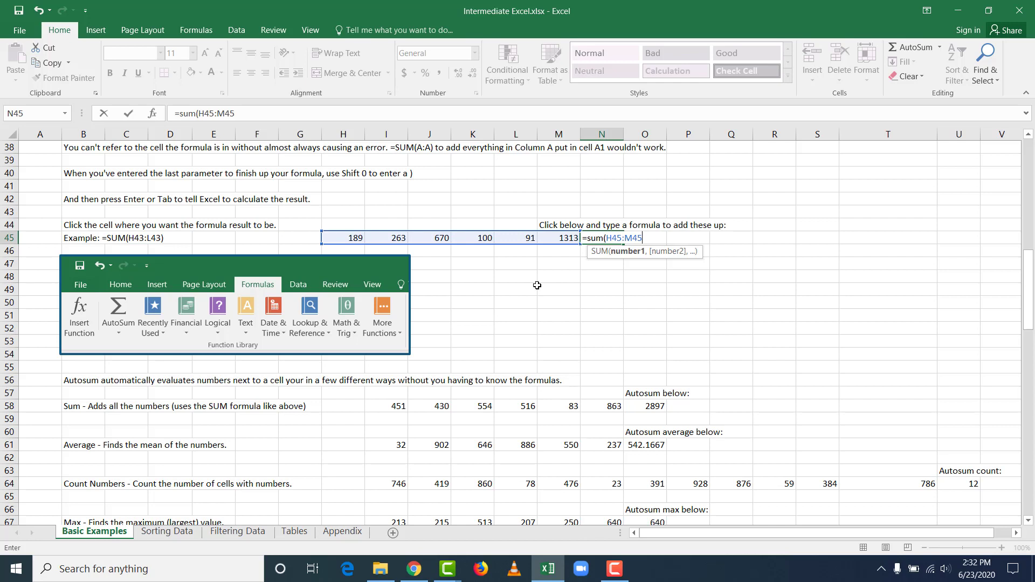
# - Remove the range H45:M45 from the SUM formula in N45, keeping only =sum(
pyautogui.press('BackSpace')
pyautogui.press('BackSpace')
pyautogui.press('BackSpace')
pyautogui.press('BackSpace')
pyautogui.press('BackSpace')
pyautogui.press('BackSpace')
pyautogui.press('BackSpace')
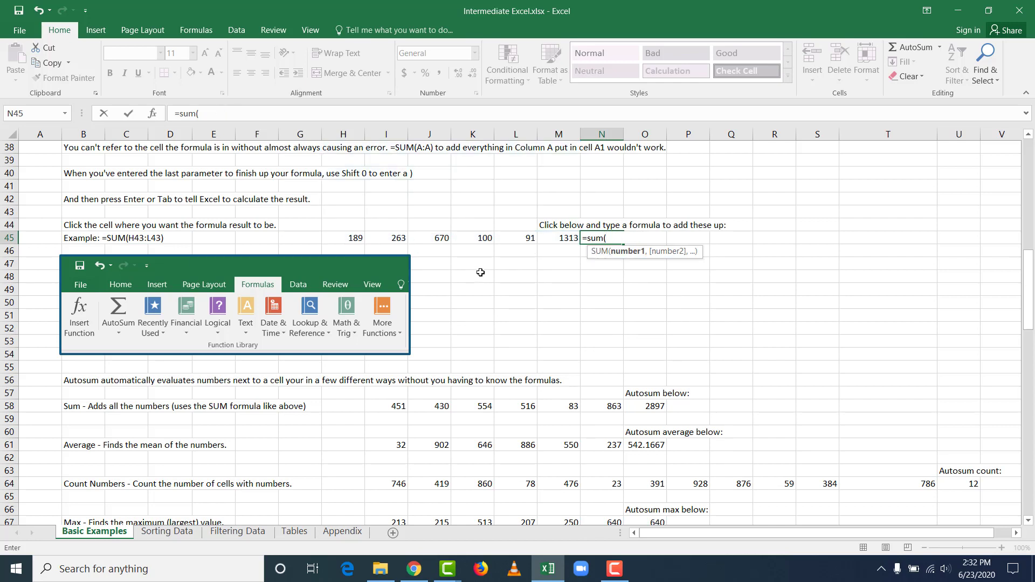
# - Complete the SUM formula in N45 with the separate cell references H45, I45, J45, K45, L45 and M45
pyautogui.click(354, 238)
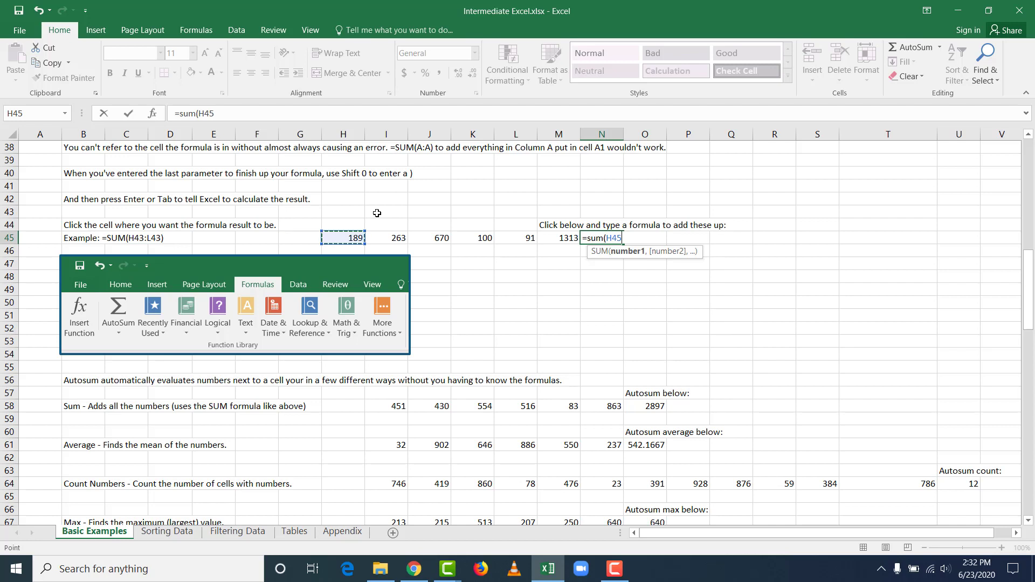
pyautogui.write(',')
pyautogui.click(399, 237)
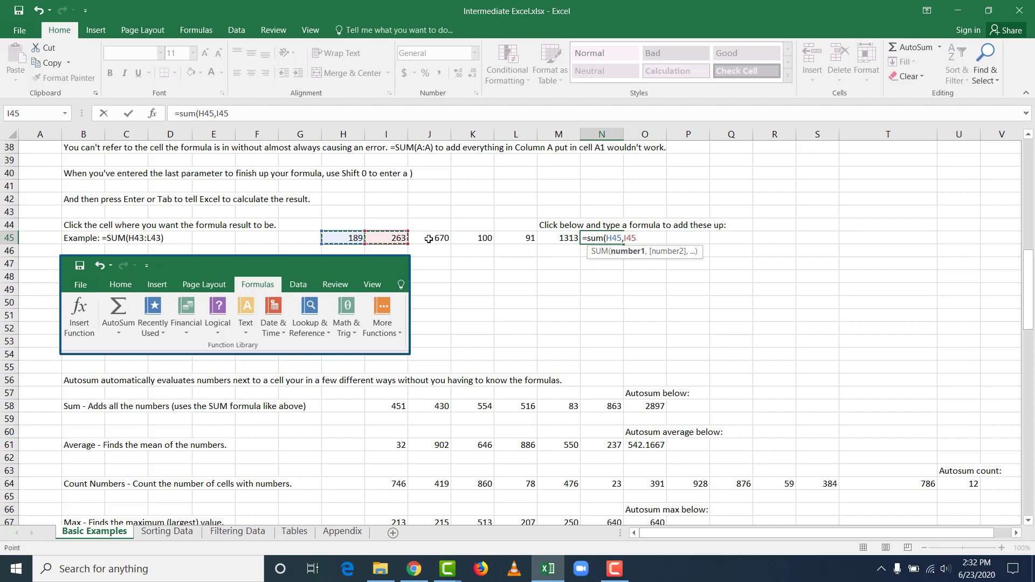
pyautogui.write(',')
pyautogui.click(433, 239)
pyautogui.write(',')
pyautogui.click(483, 237)
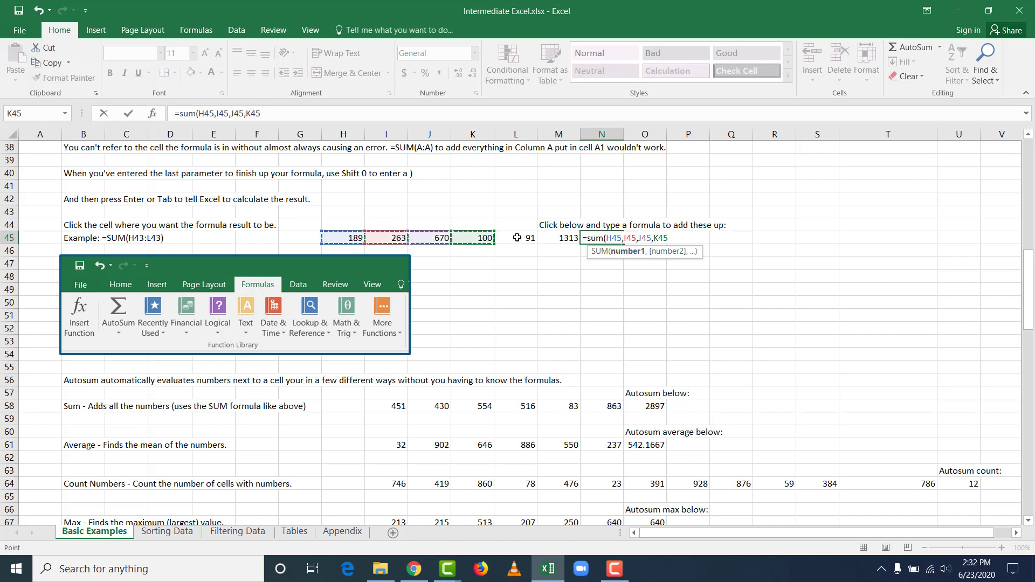
pyautogui.write(',')
pyautogui.click(517, 237)
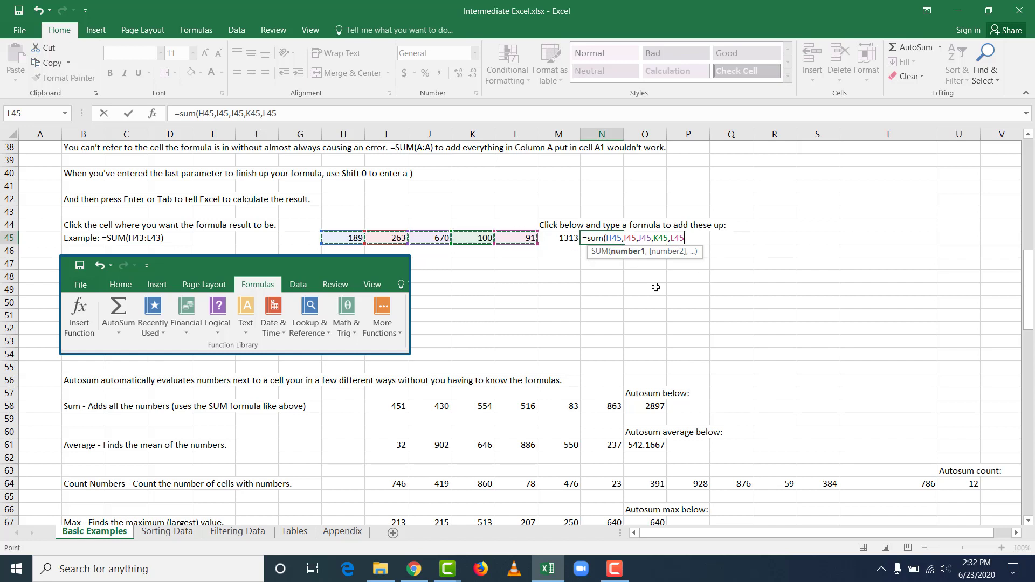
pyautogui.write(',')
pyautogui.click(559, 237)
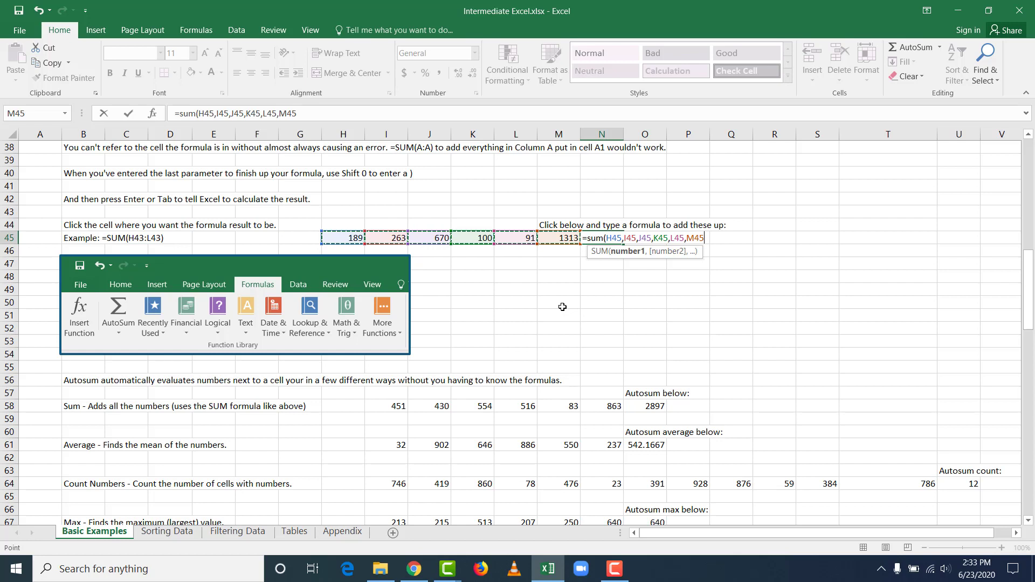
pyautogui.write(')')
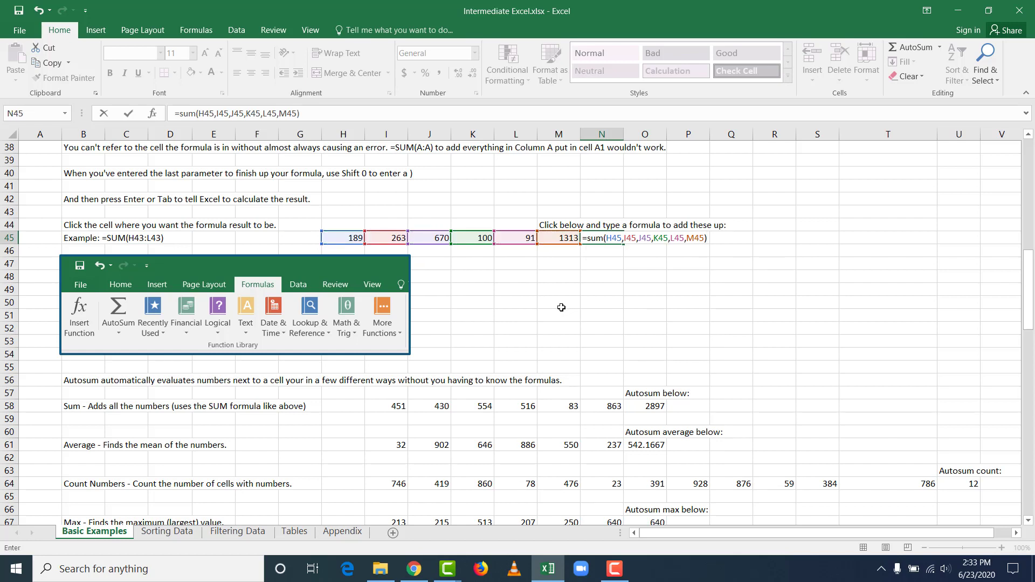
pyautogui.press('Return')
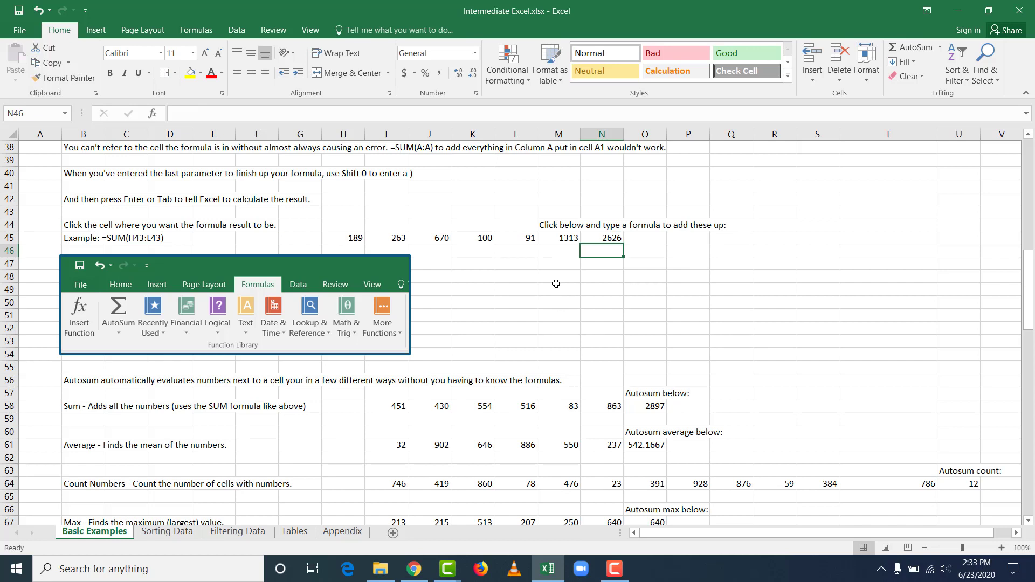
# - Examine the comma-separated cell references of the SUM formula in N45, leaving the formula as it is
pyautogui.click(593, 240)
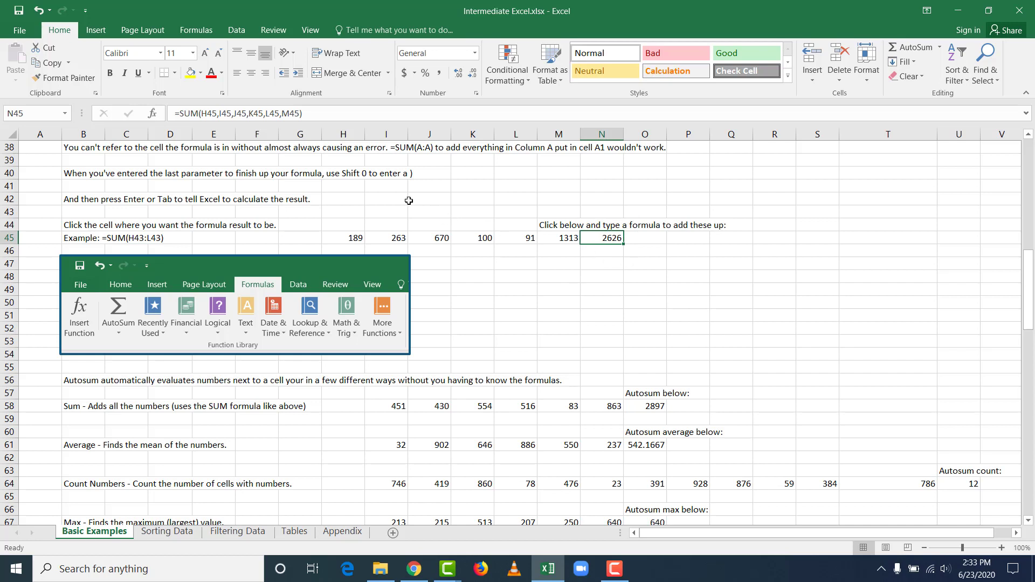
pyautogui.click(320, 115)
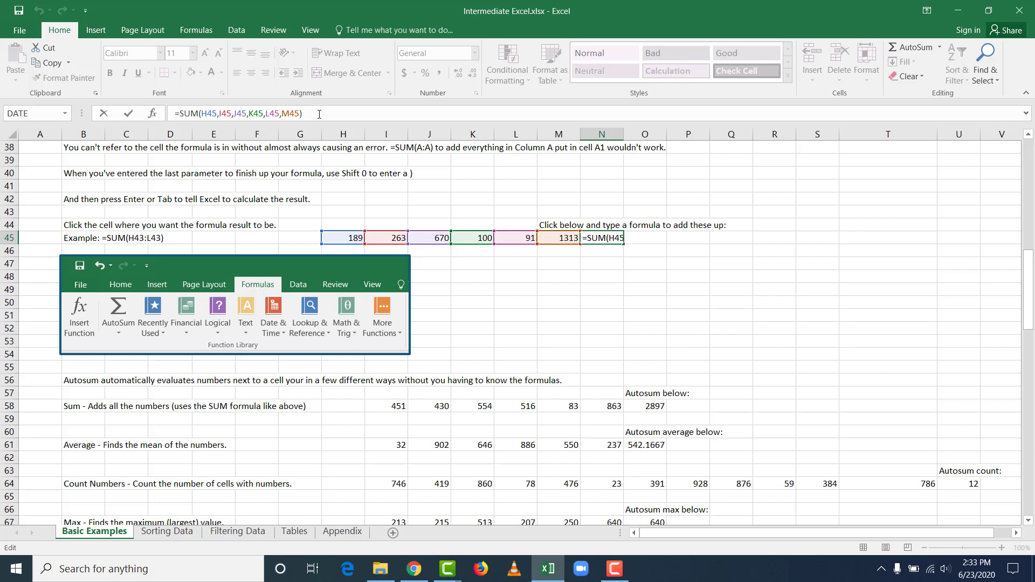
pyautogui.press('Return')
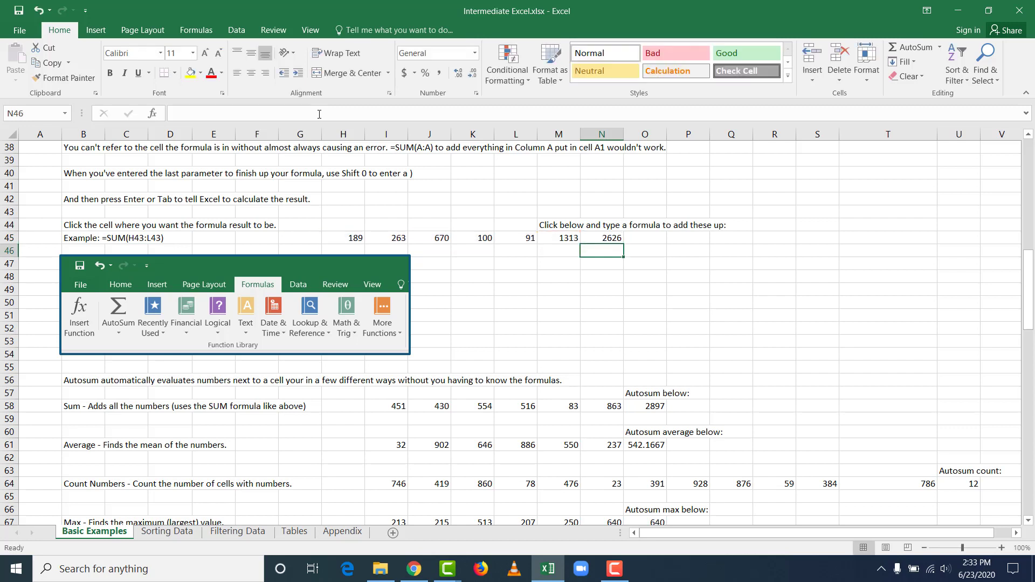
pyautogui.doubleClick(605, 241)
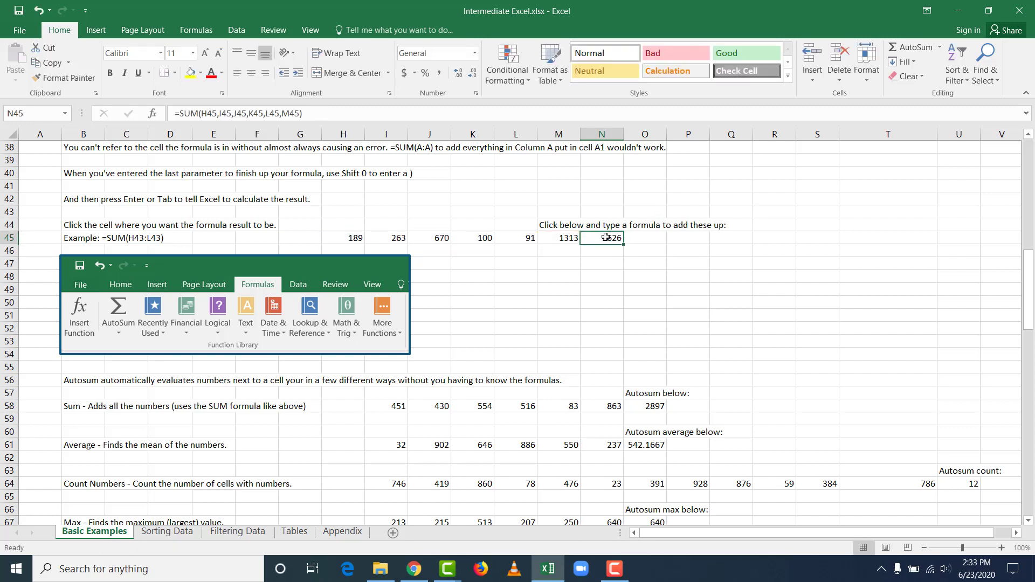
pyautogui.click(672, 239)
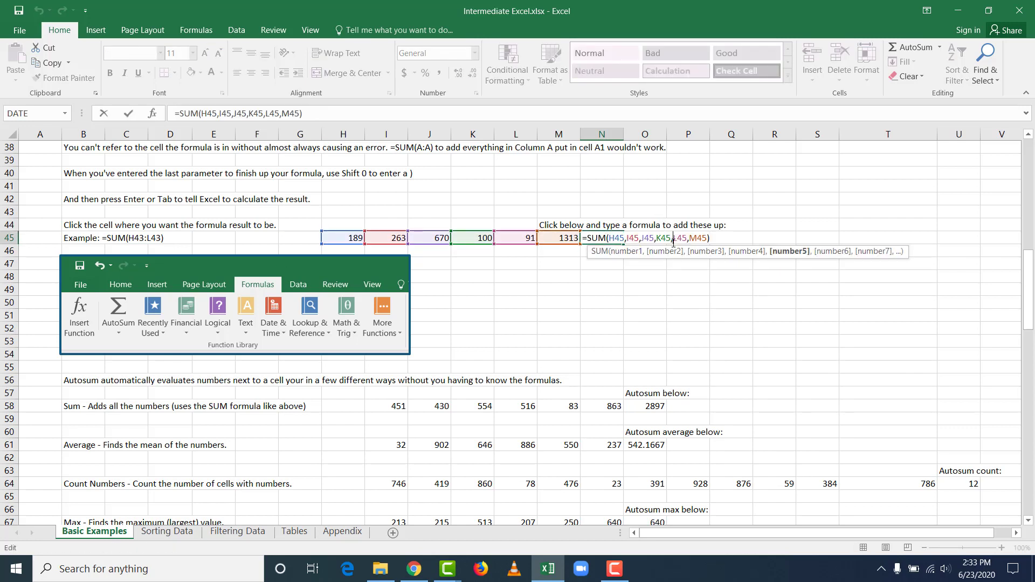
pyautogui.press('Escape')
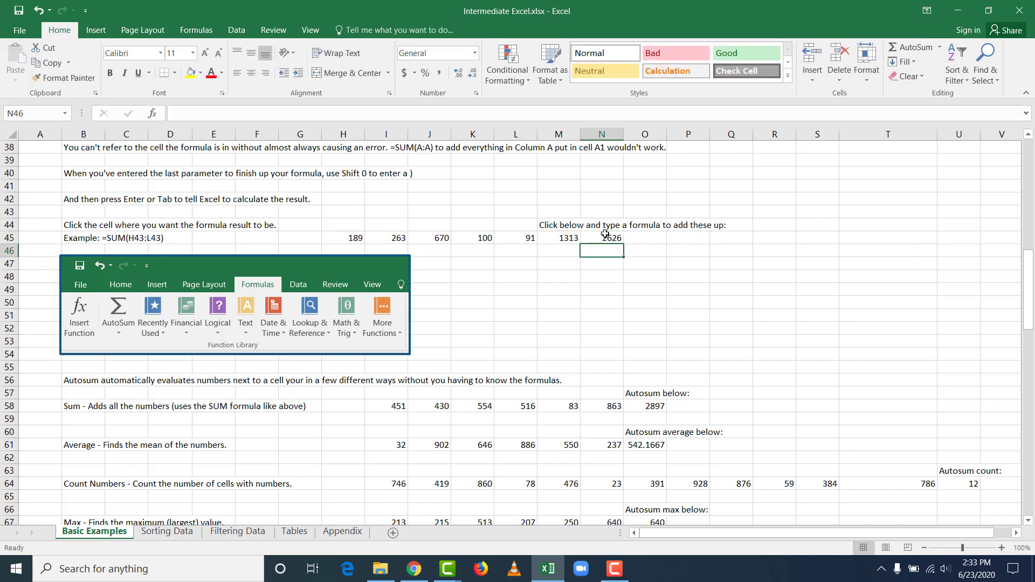
# - Replace the separate cell references in N45's SUM formula with the range H45:M45
pyautogui.click(332, 111)
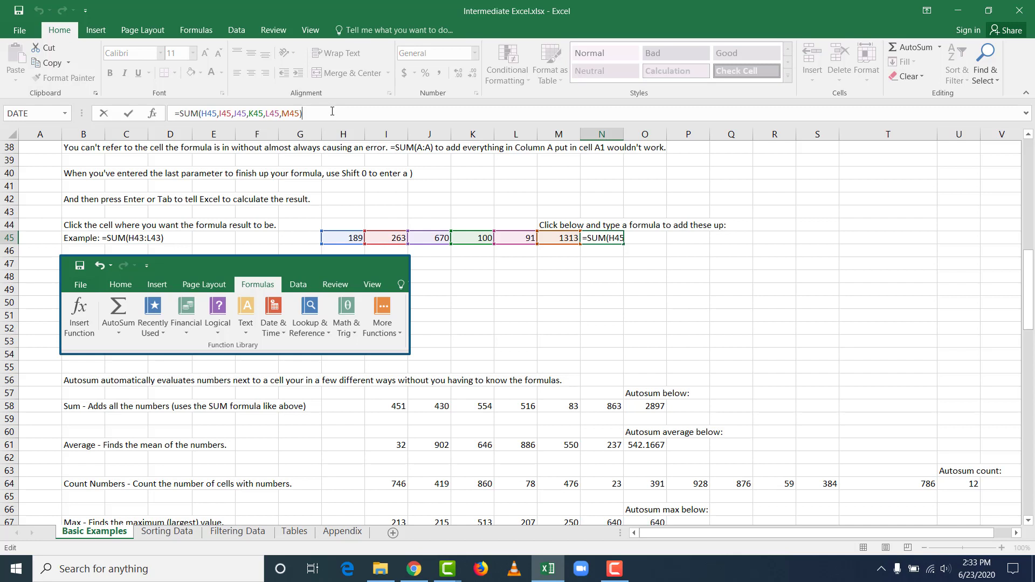
pyautogui.press('Left')
pyautogui.press('Left')
pyautogui.press('Left')
pyautogui.press('Left')
pyautogui.press('Left')
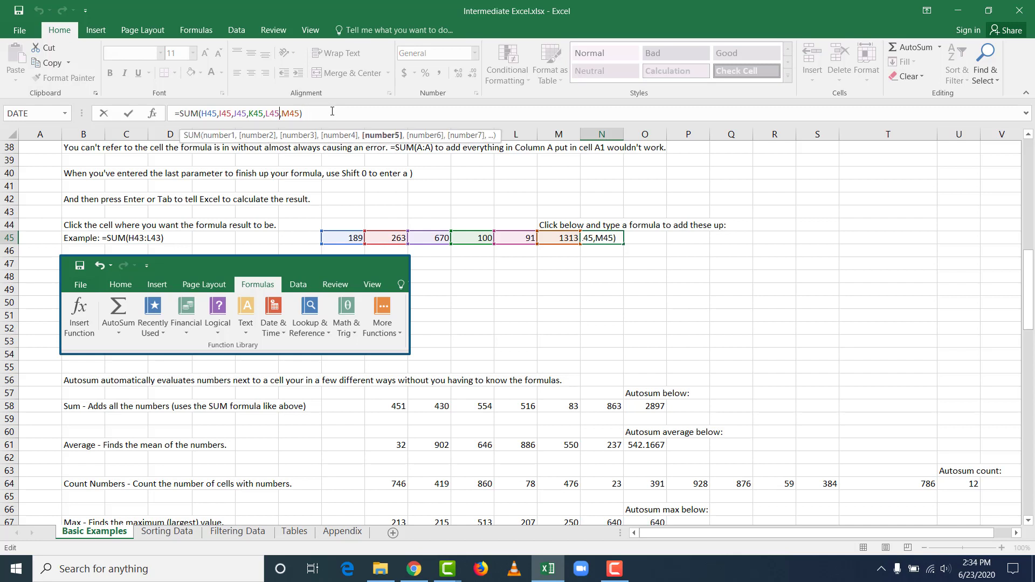
pyautogui.press('Right')
pyautogui.press('BackSpace')
pyautogui.press('BackSpace')
pyautogui.press('BackSpace')
pyautogui.press('BackSpace')
pyautogui.press('BackSpace')
pyautogui.press('BackSpace')
pyautogui.press('BackSpace')
pyautogui.press('BackSpace')
pyautogui.press('BackSpace')
pyautogui.press('BackSpace')
pyautogui.press('BackSpace')
pyautogui.press('BackSpace')
pyautogui.press('BackSpace')
pyautogui.press('BackSpace')
pyautogui.press('BackSpace')
pyautogui.press('BackSpace')
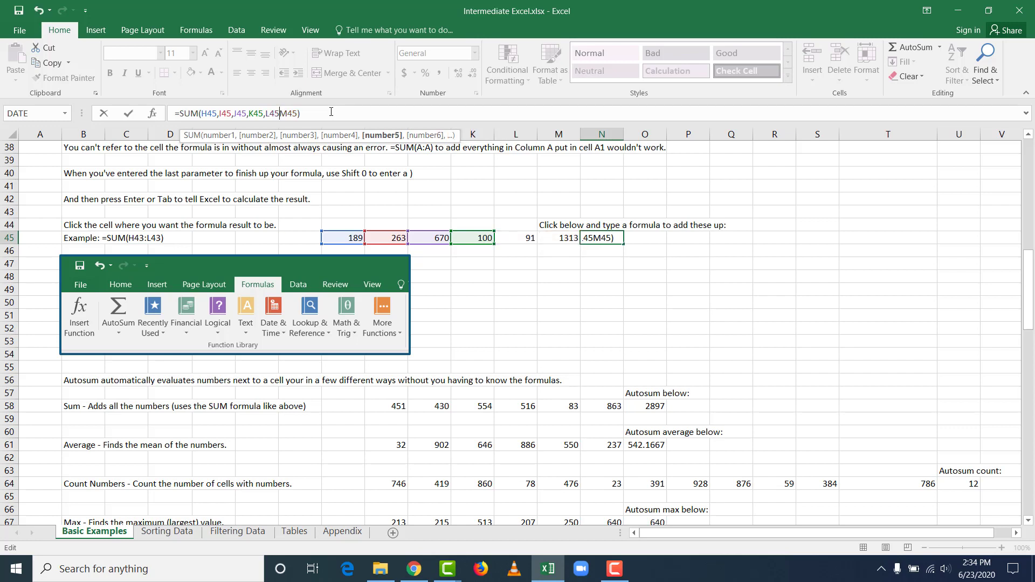
pyautogui.press('BackSpace')
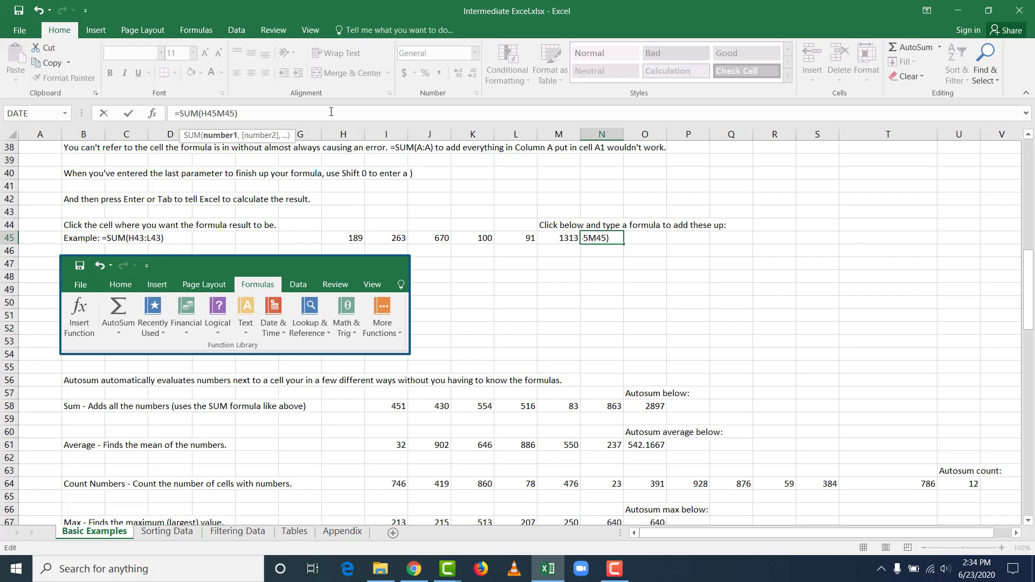
pyautogui.write(':')
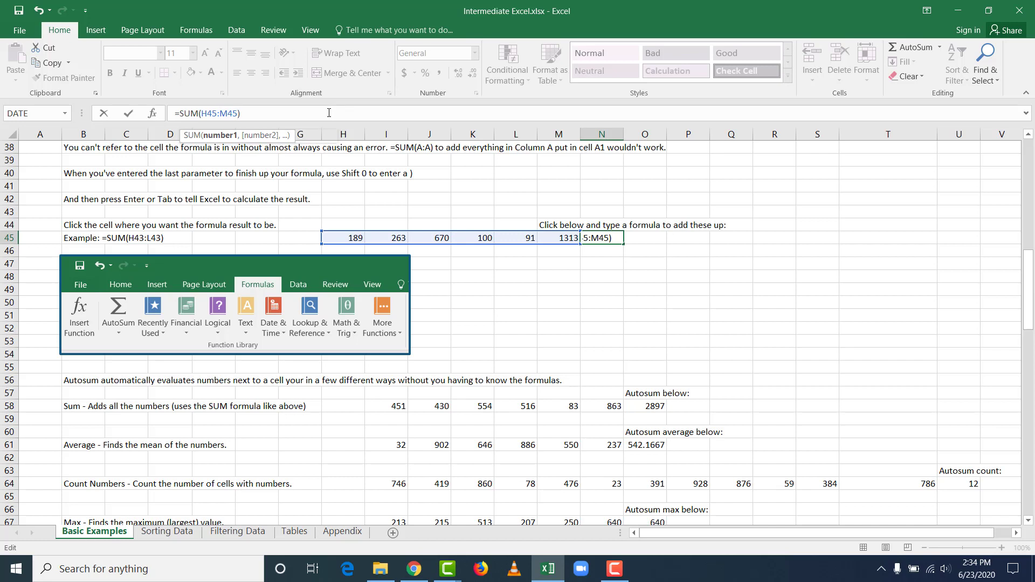
pyautogui.write(',')
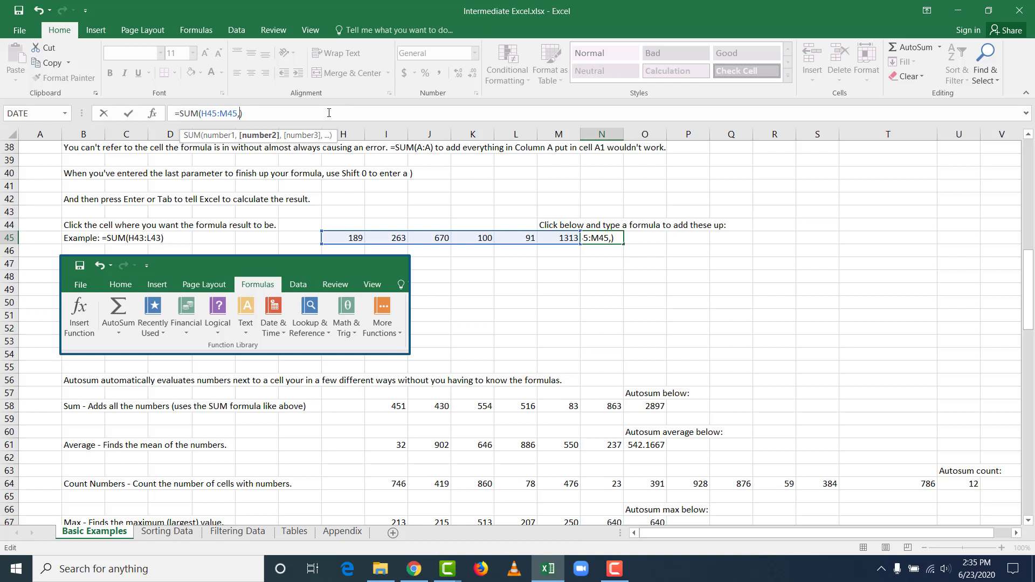
pyautogui.press('BackSpace')
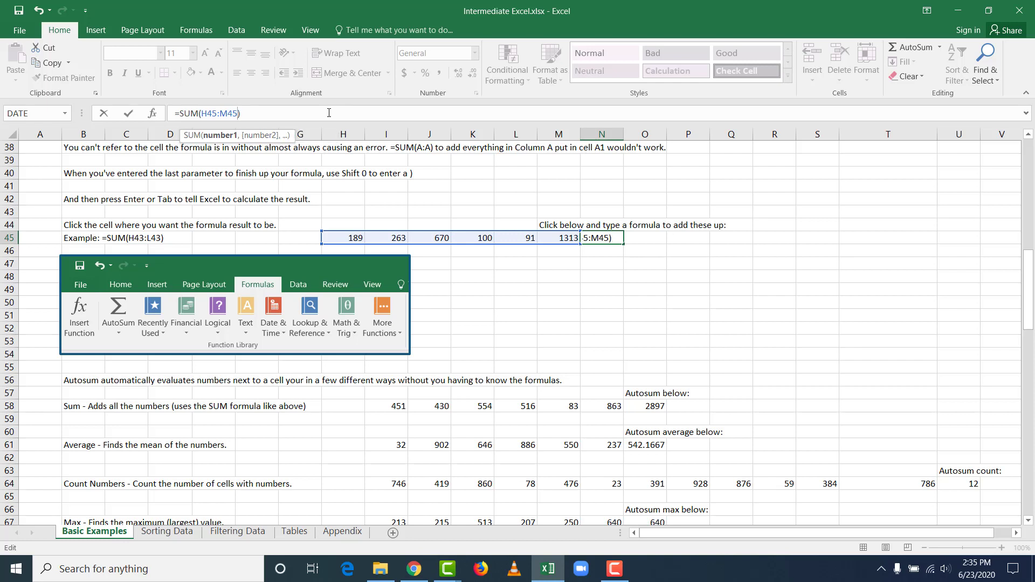
pyautogui.press('Return')
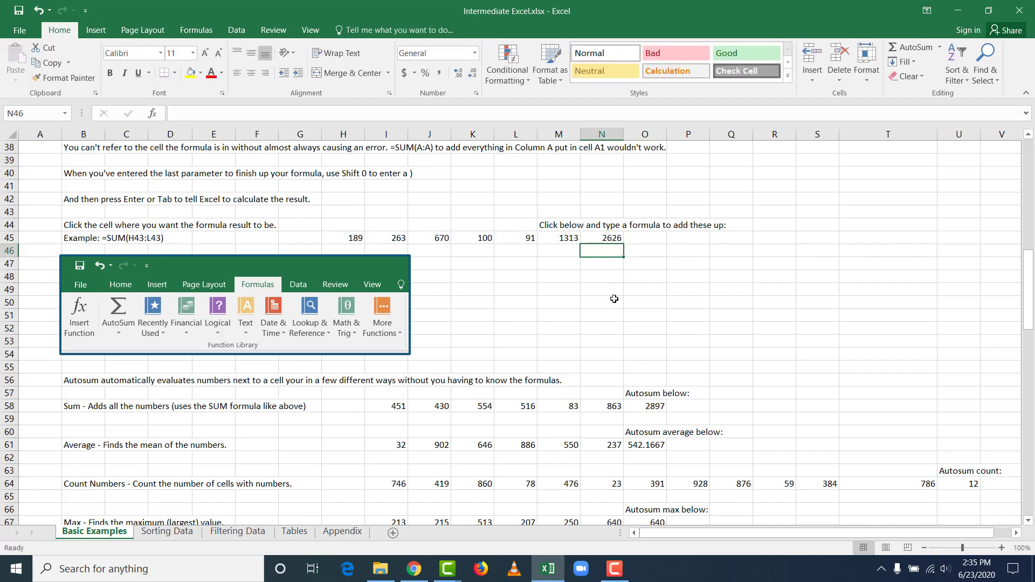
# - Review the range formula in N45 against the numbers it adds in H45:M45
pyautogui.click(605, 240)
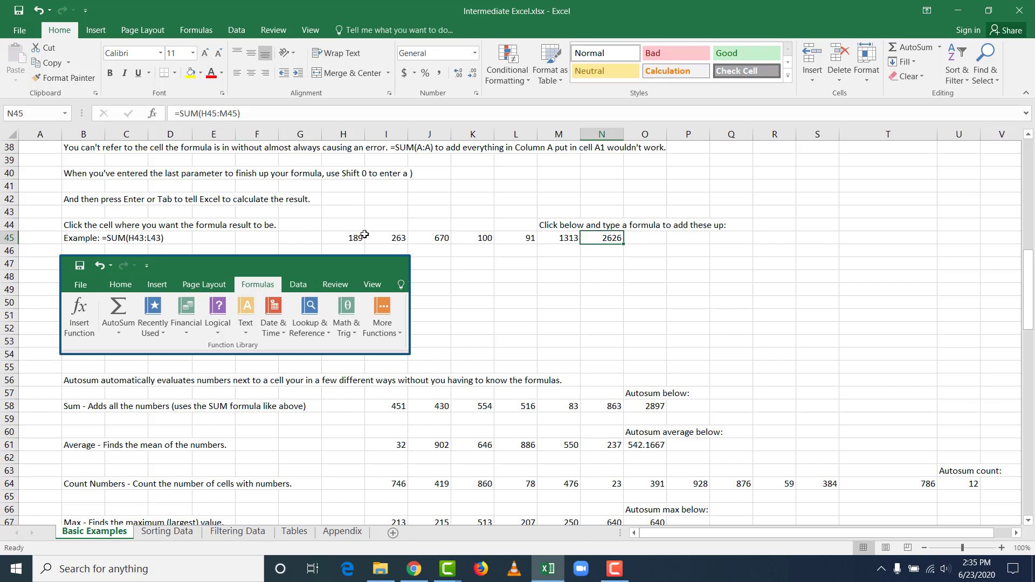
pyautogui.moveTo(355, 237); pyautogui.dragTo(563, 239)
pyautogui.click(592, 312)
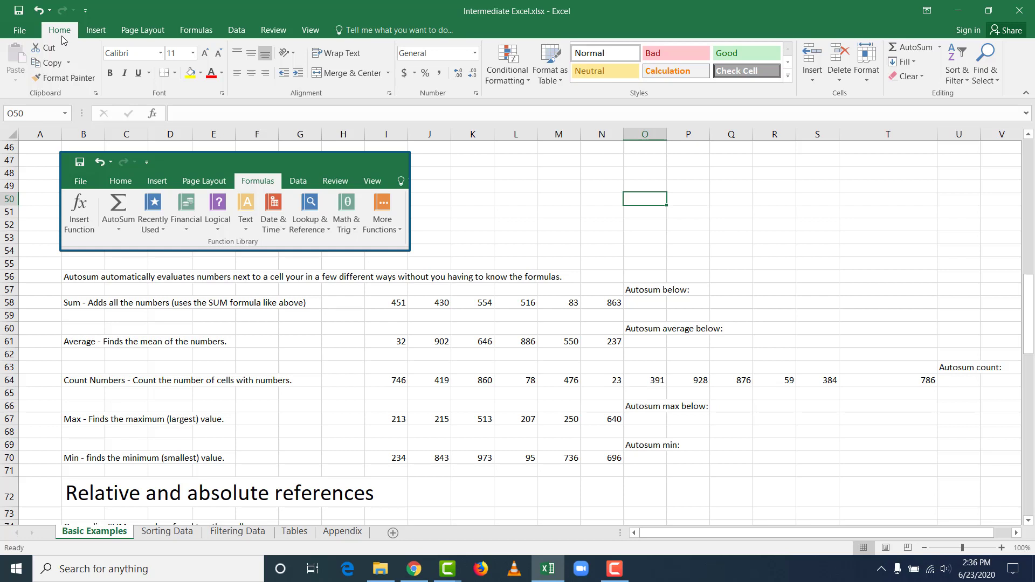
# - Examine the function library's recently used functions and look through its list of financial functions
pyautogui.click(190, 33)
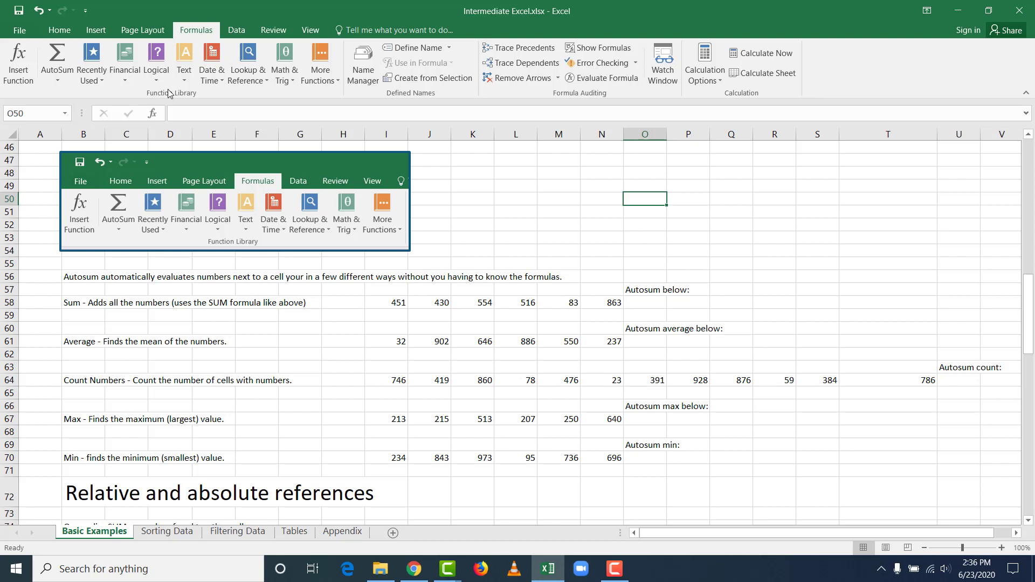
pyautogui.click(102, 78)
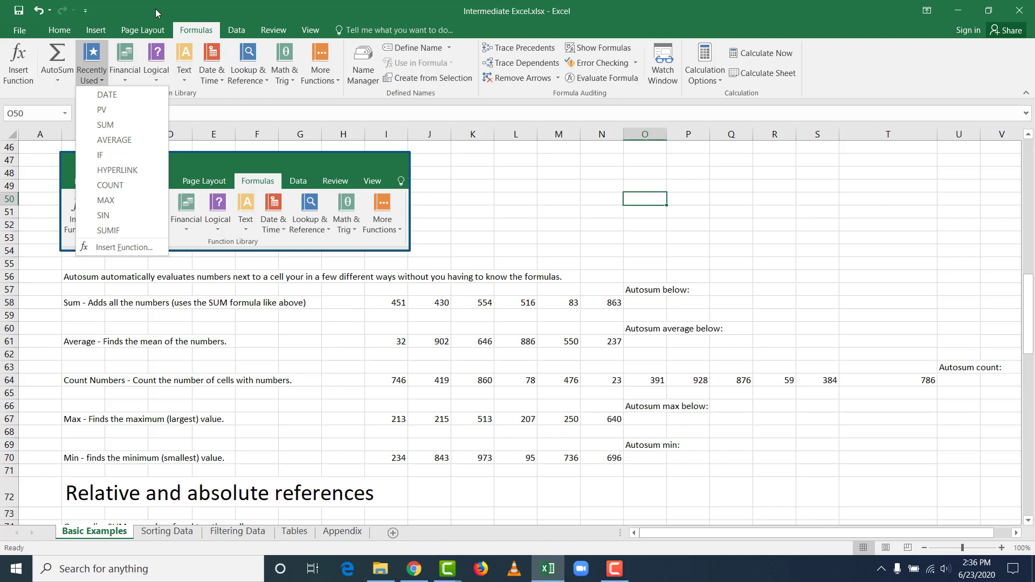
pyautogui.press('Escape')
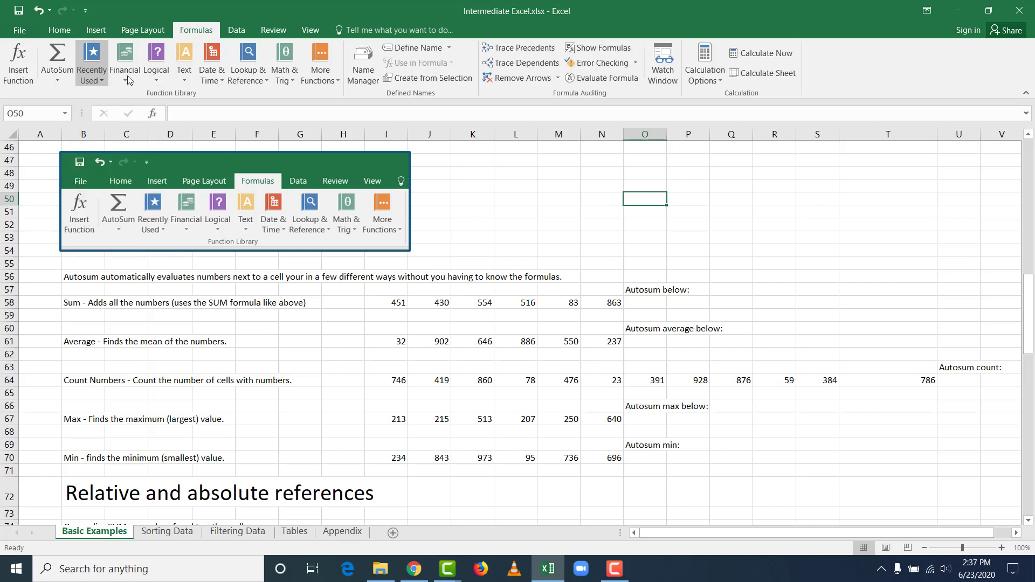
pyautogui.click(127, 76)
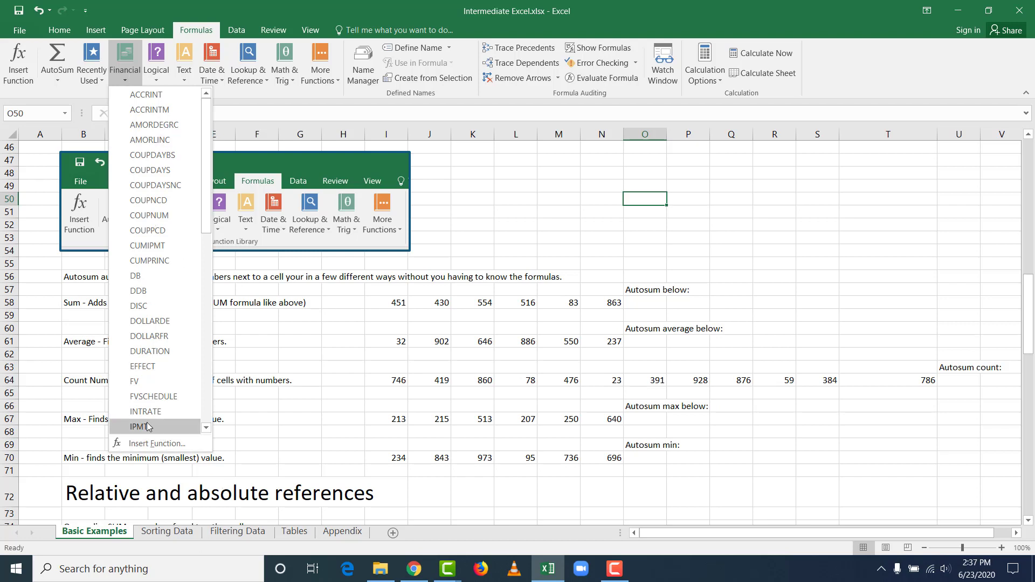
pyautogui.scroll(-5, 151, 374)
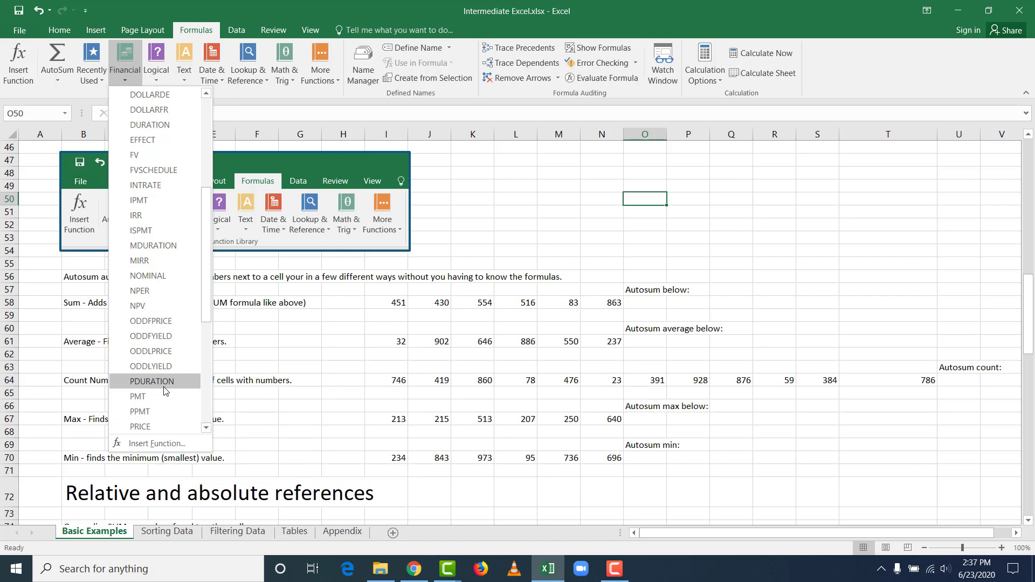
pyautogui.moveTo(207, 288); pyautogui.dragTo(203, 154)
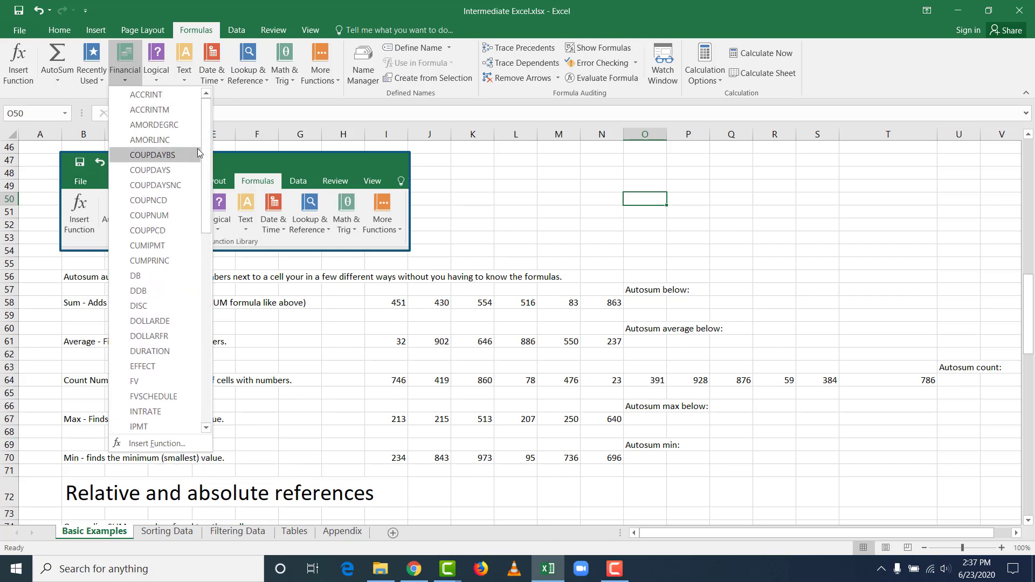
# - Look through the function library's logical, text, date and time, and lookup and reference functions
pyautogui.click(157, 77)
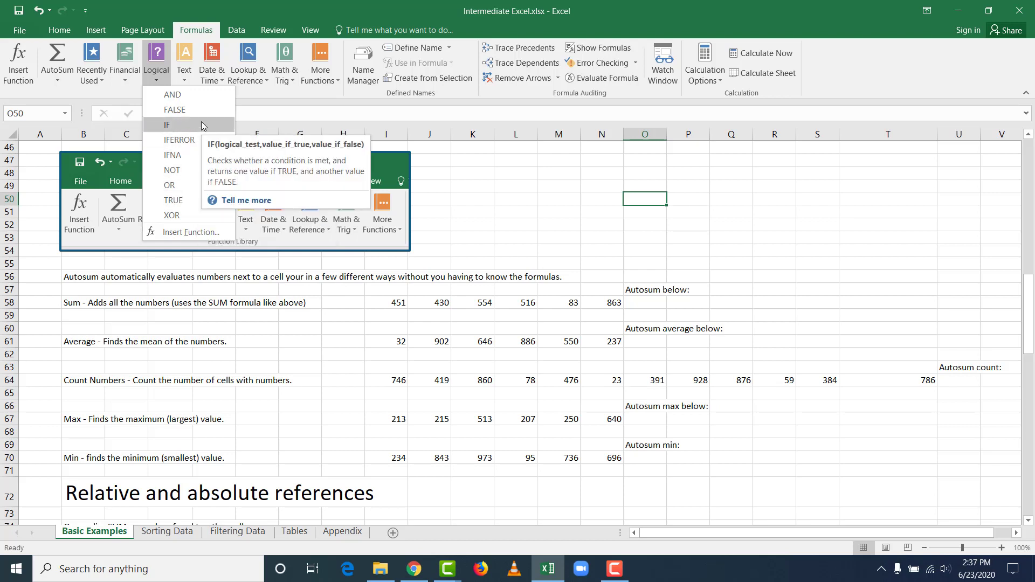
pyautogui.click(185, 82)
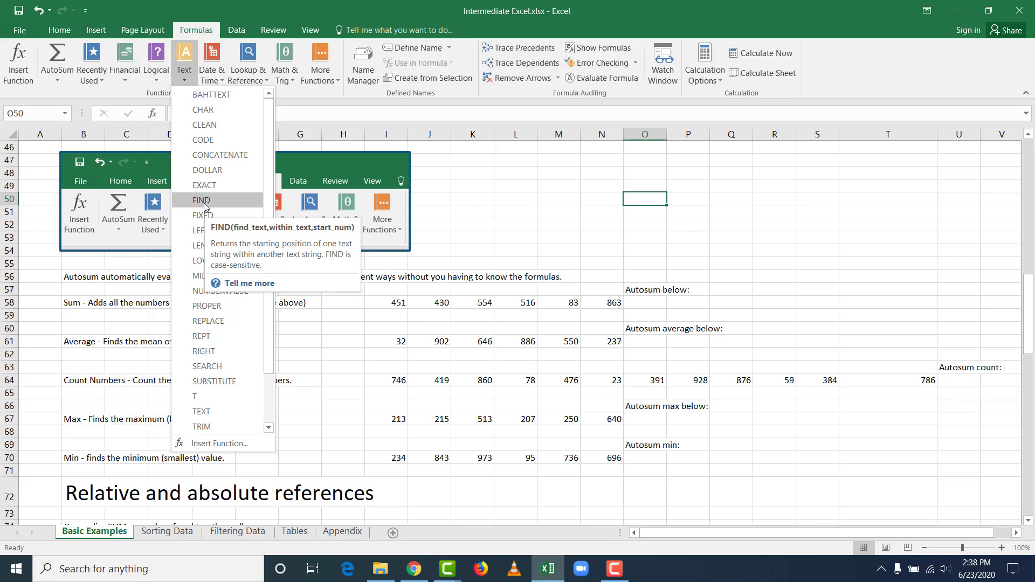
pyautogui.click(240, 13)
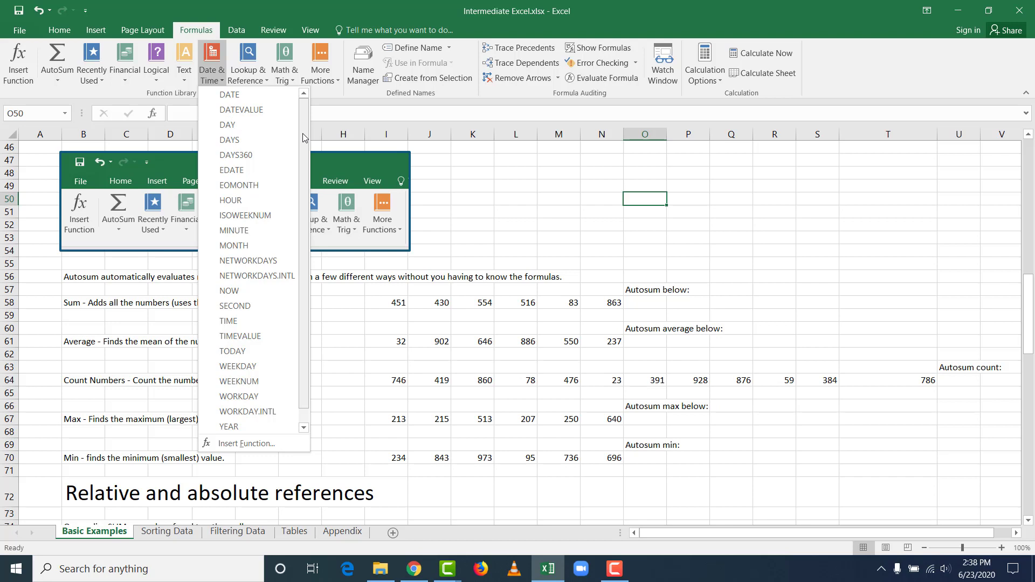
pyautogui.moveTo(302, 133); pyautogui.dragTo(305, 104)
pyautogui.click(249, 79)
pyautogui.click(250, 81)
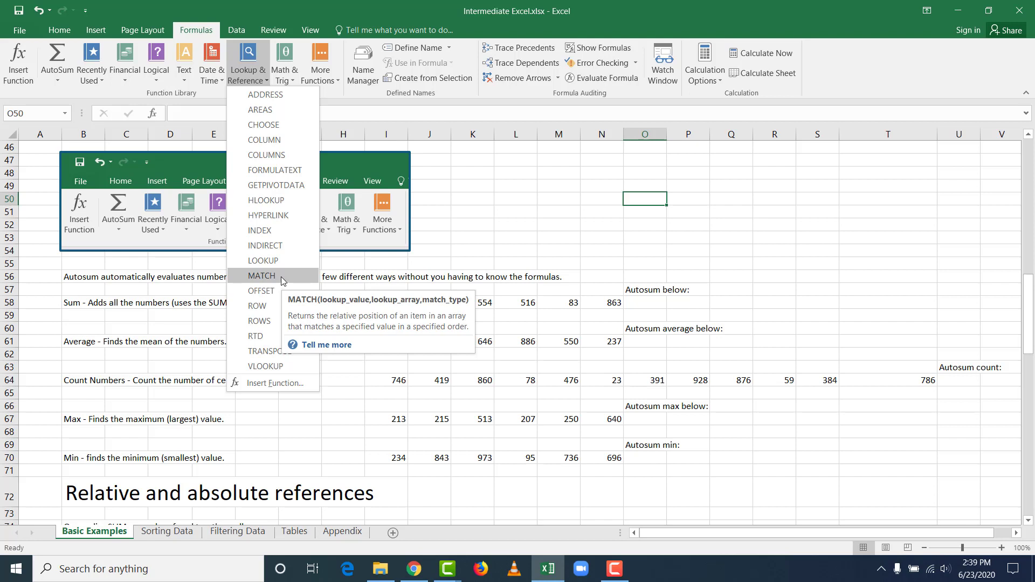
# - Look through the math and trigonometry functions and the additional function categories, including the cube functions
pyautogui.click(281, 79)
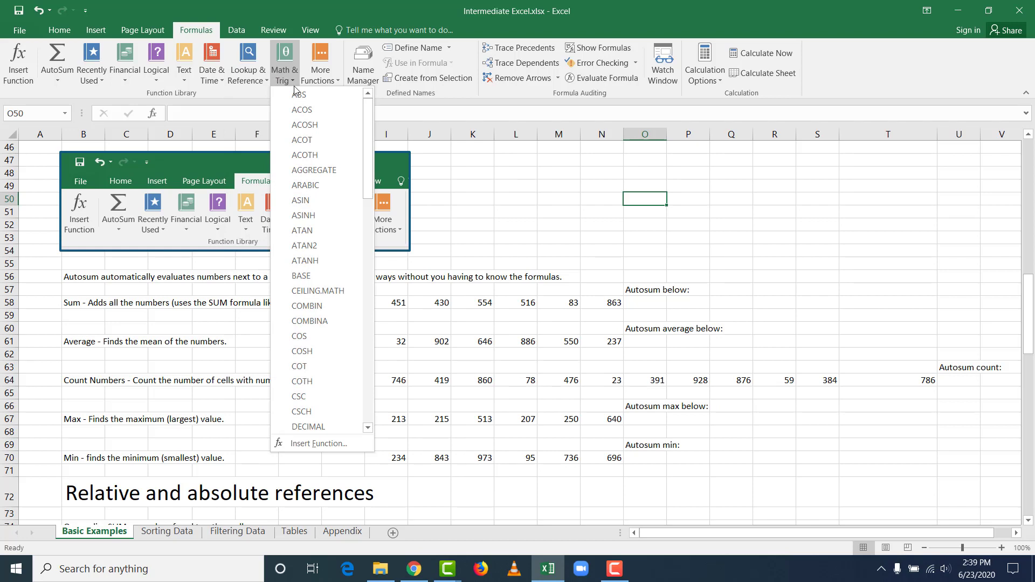
pyautogui.moveTo(365, 171); pyautogui.dragTo(361, 137)
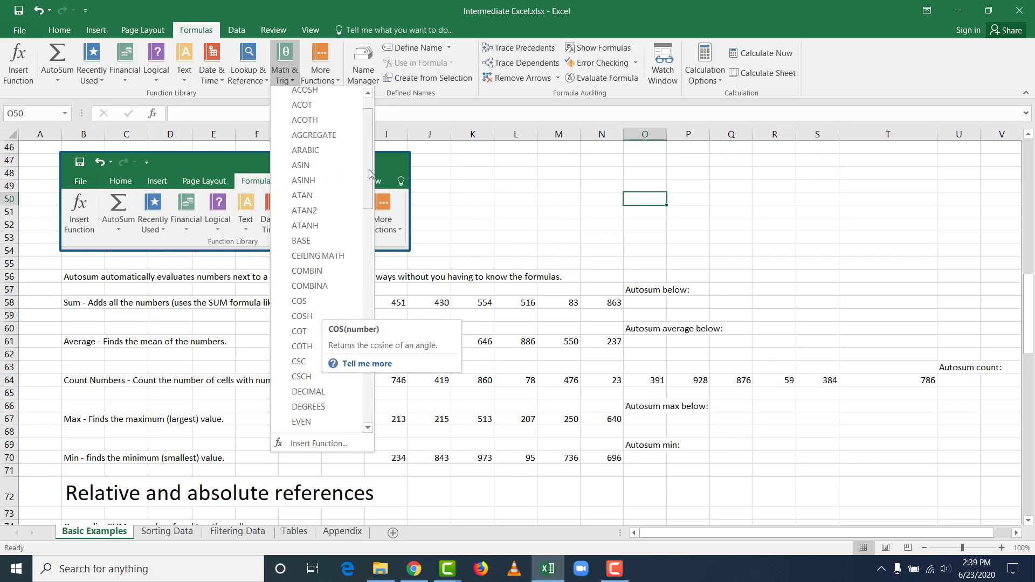
pyautogui.moveTo(368, 144); pyautogui.dragTo(368, 136)
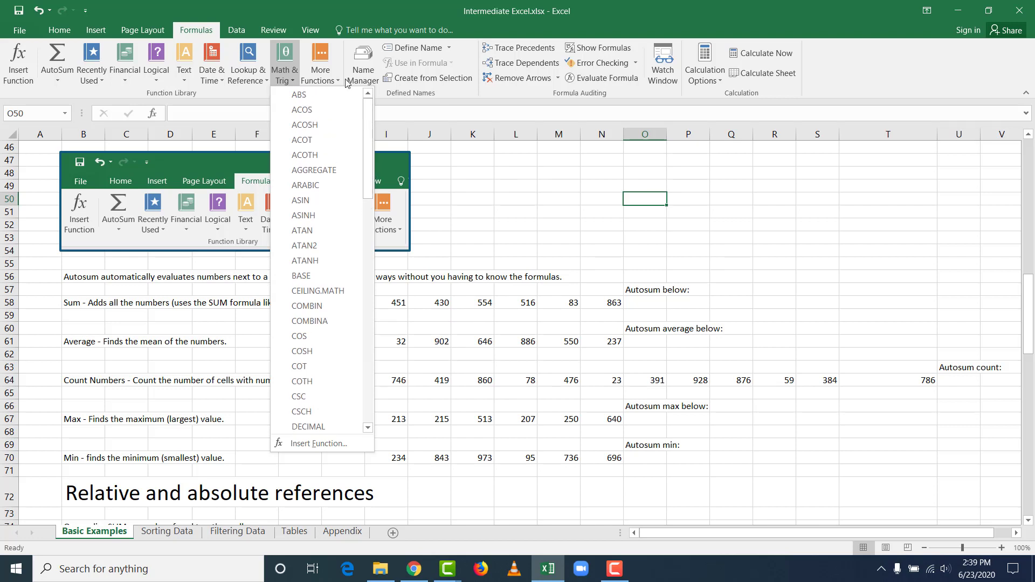
pyautogui.click(321, 71)
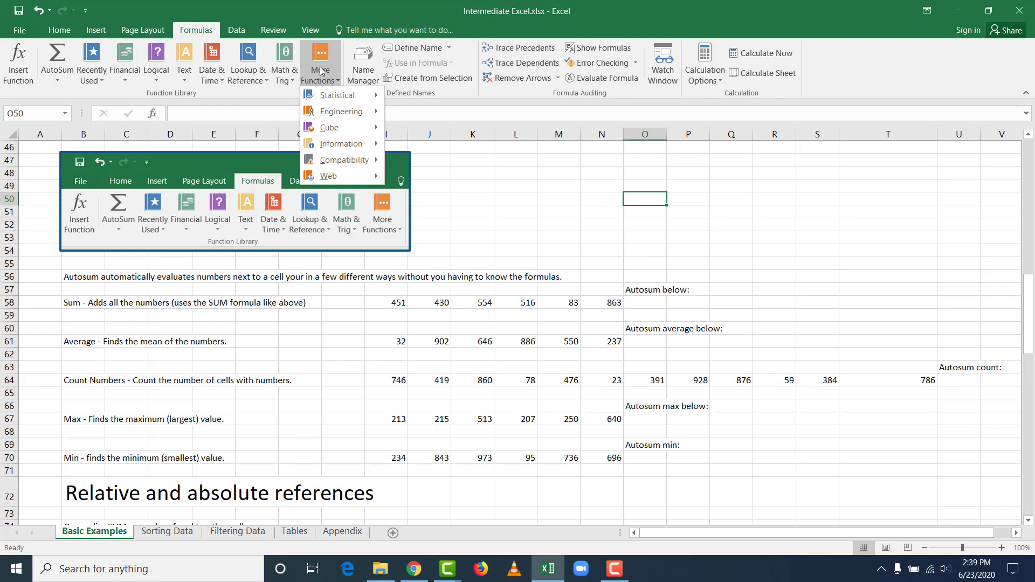
pyautogui.moveTo(337, 177)
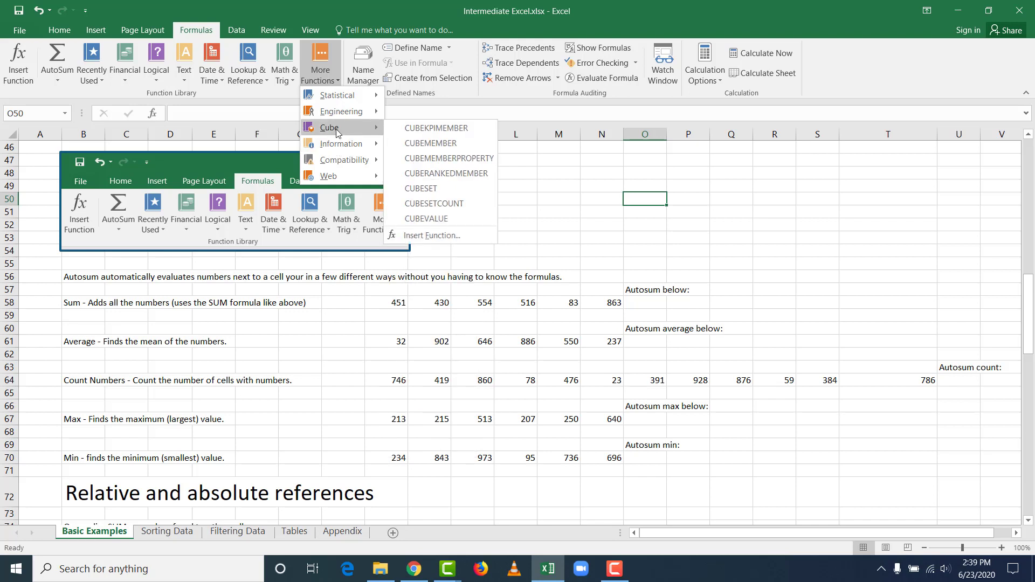
pyautogui.click(390, 10)
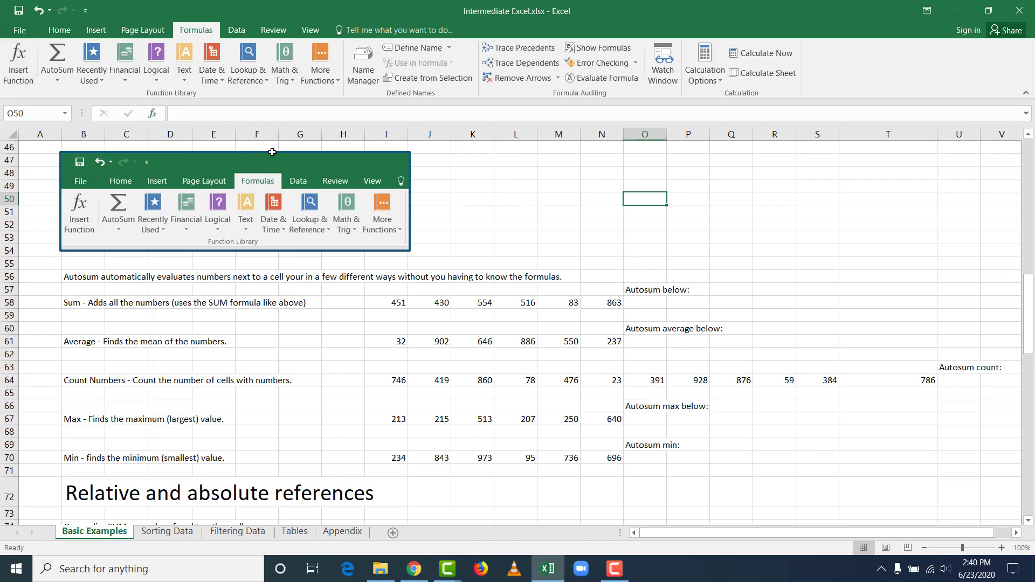
# - Start inserting a function in O58 and browse the Most Recently Used and Date & Time categories
pyautogui.click(650, 303)
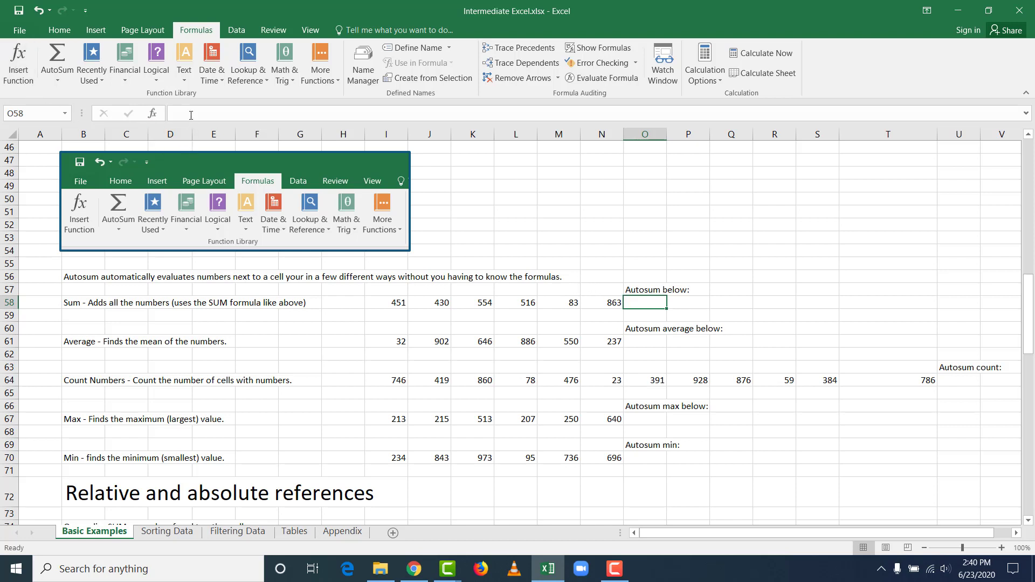
pyautogui.click(22, 73)
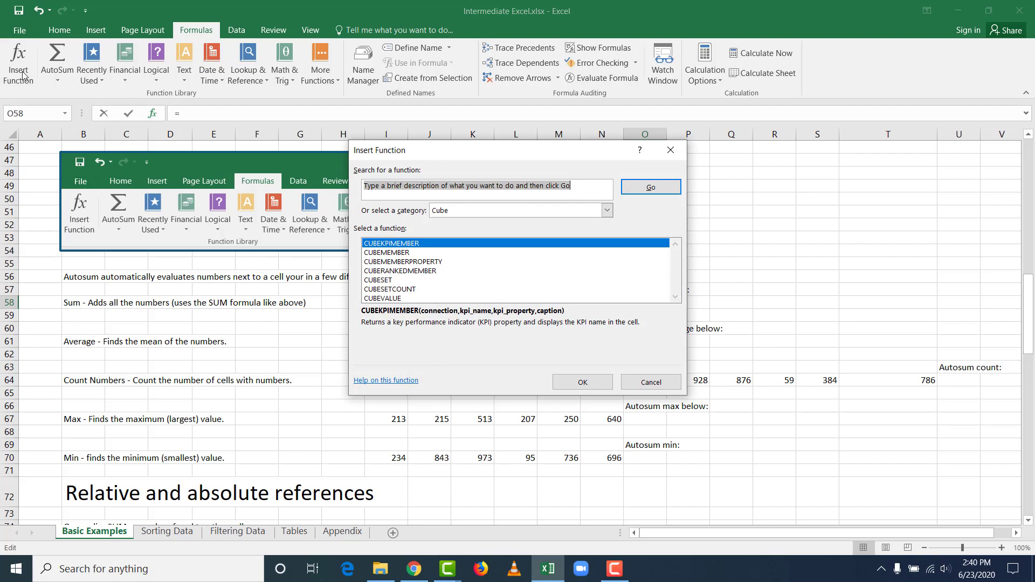
pyautogui.click(539, 214)
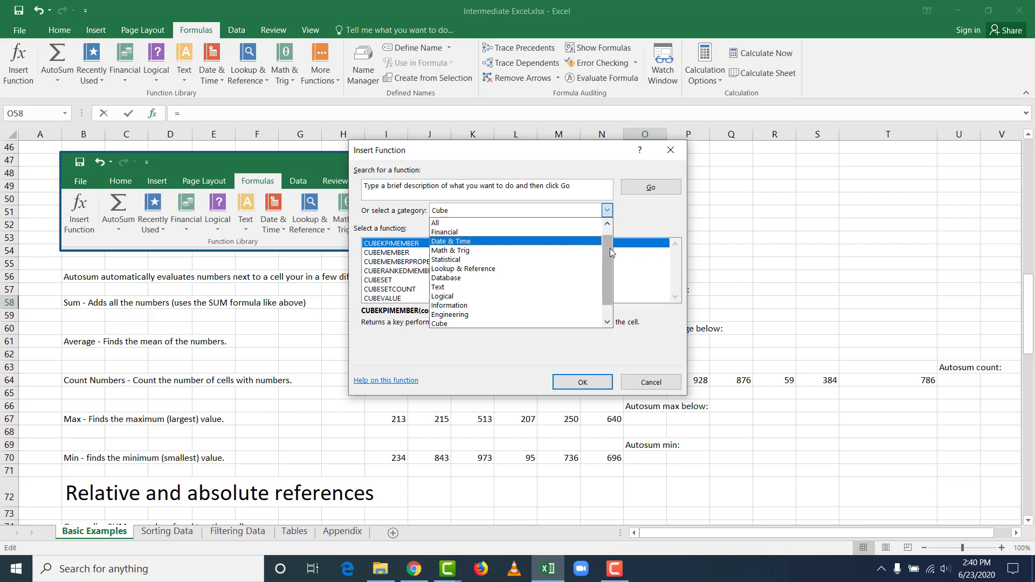
pyautogui.moveTo(608, 253); pyautogui.dragTo(607, 247)
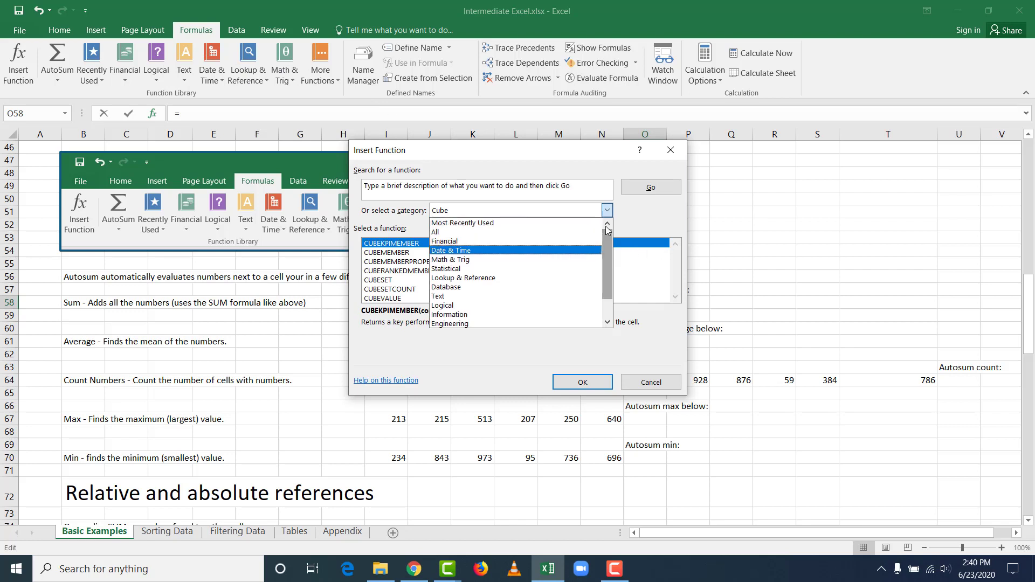
pyautogui.click(507, 223)
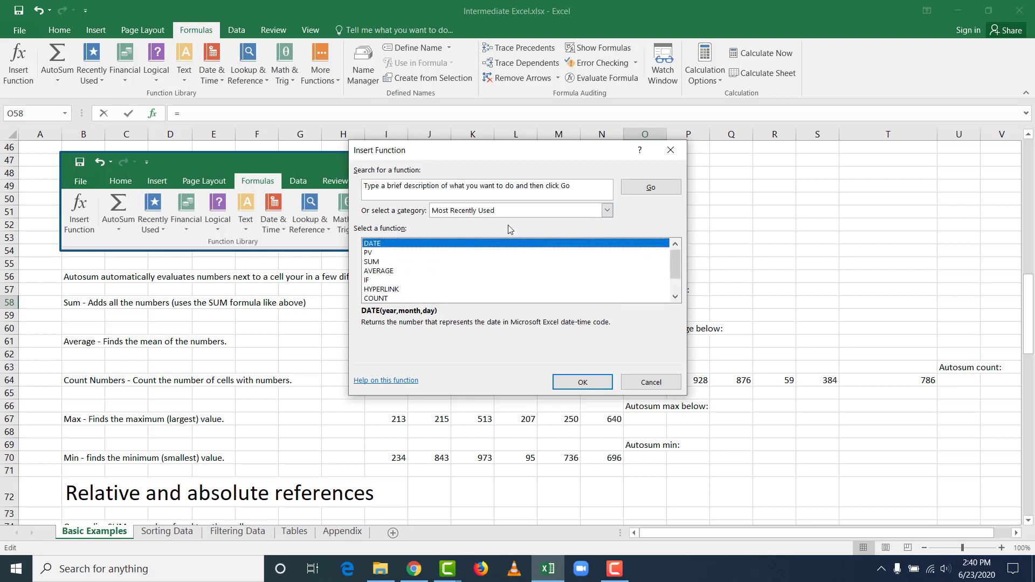
pyautogui.click(607, 210)
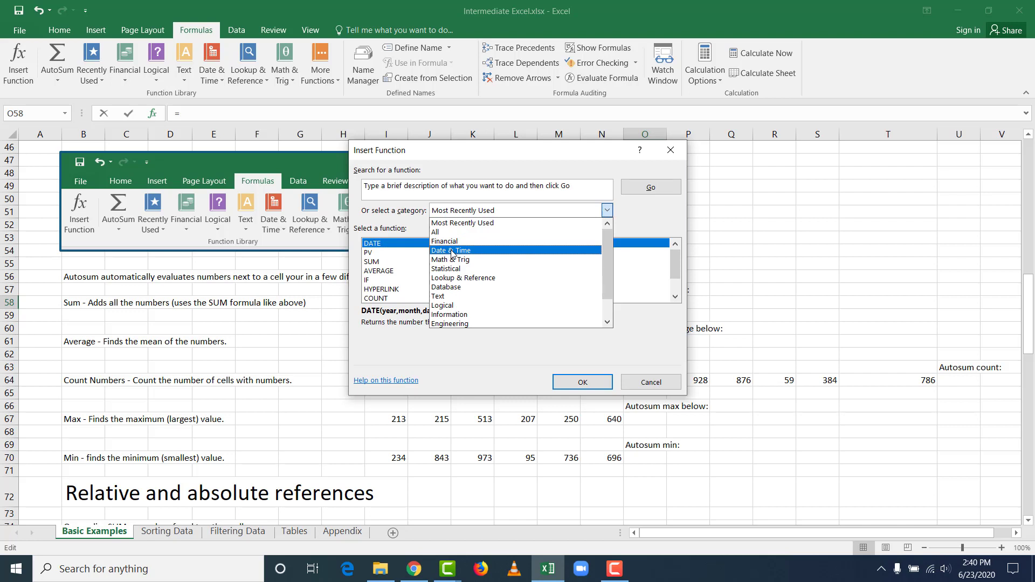
pyautogui.click(451, 252)
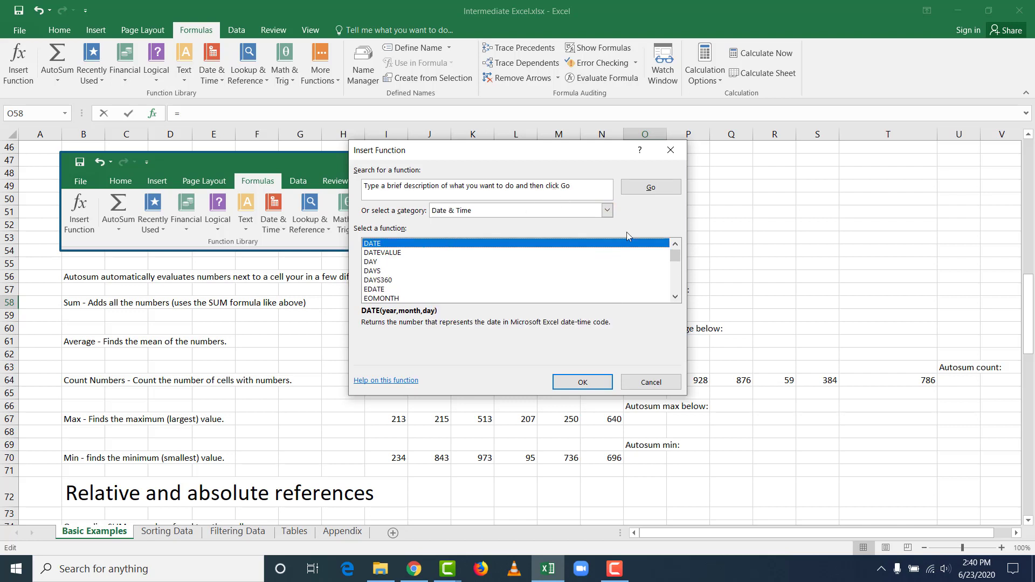
pyautogui.moveTo(675, 255); pyautogui.dragTo(675, 254)
# - Search the insertable functions for "month"
pyautogui.click(587, 187)
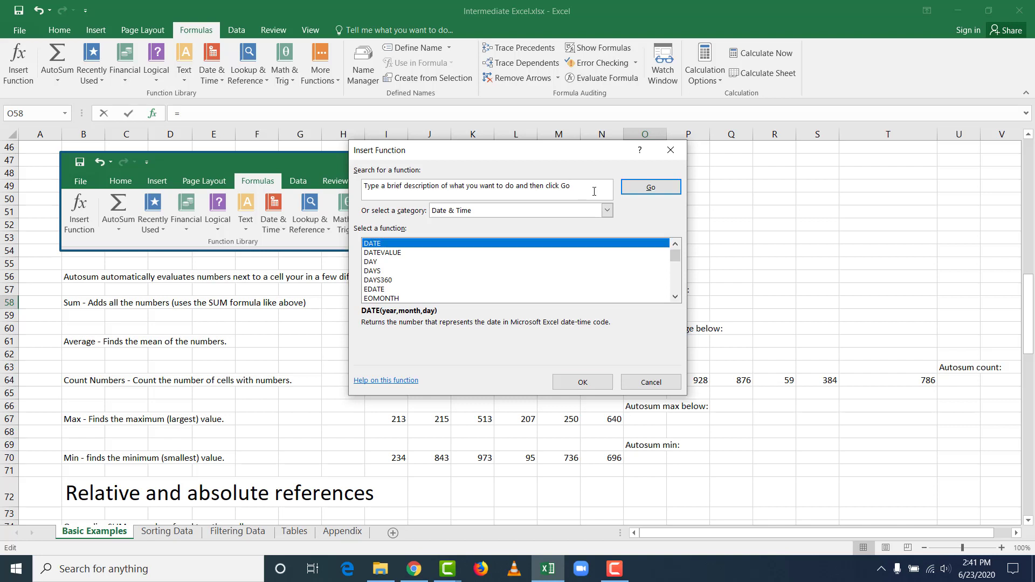
pyautogui.press('BackSpace')
pyautogui.press('BackSpace')
pyautogui.press('BackSpace')
pyautogui.press('BackSpace')
pyautogui.press('BackSpace')
pyautogui.press('BackSpace')
pyautogui.press('BackSpace')
pyautogui.press('BackSpace')
pyautogui.press('BackSpace')
pyautogui.press('BackSpace')
pyautogui.press('BackSpace')
pyautogui.press('BackSpace')
pyautogui.press('BackSpace')
pyautogui.press('BackSpace')
pyautogui.press('BackSpace')
pyautogui.press('BackSpace')
pyautogui.press('BackSpace')
pyautogui.press('BackSpace')
pyautogui.press('BackSpace')
pyautogui.press('BackSpace')
pyautogui.press('BackSpace')
pyautogui.press('BackSpace')
pyautogui.press('BackSpace')
pyautogui.press('BackSpace')
pyautogui.press('BackSpace')
pyautogui.press('BackSpace')
pyautogui.press('BackSpace')
pyautogui.press('BackSpace')
pyautogui.press('BackSpace')
pyautogui.press('BackSpace')
pyautogui.press('BackSpace')
pyautogui.press('BackSpace')
pyautogui.press('BackSpace')
pyautogui.press('BackSpace')
pyautogui.press('BackSpace')
pyautogui.press('BackSpace')
pyautogui.press('BackSpace')
pyautogui.press('BackSpace')
pyautogui.press('BackSpace')
pyautogui.press('BackSpace')
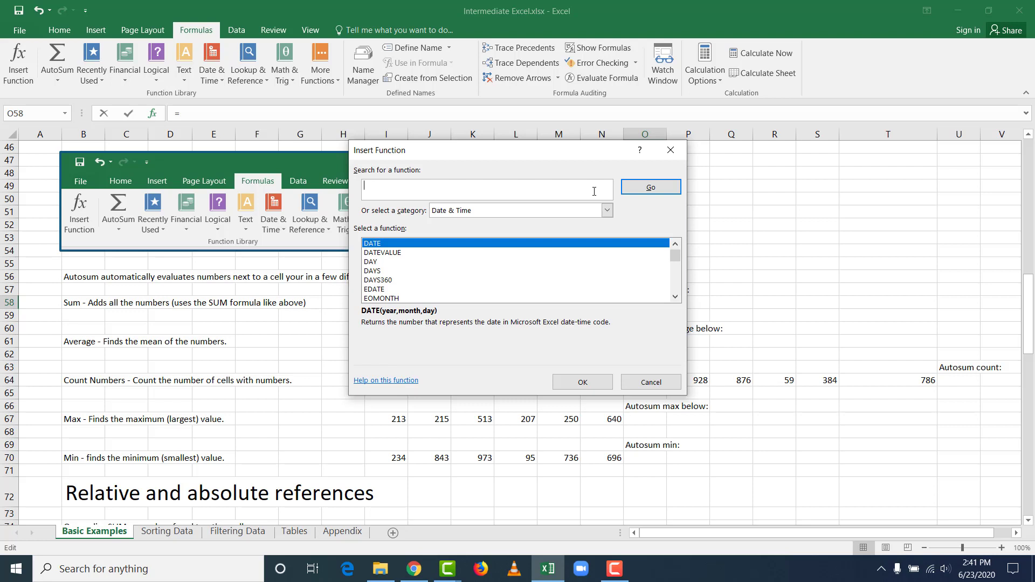
pyautogui.write('month')
pyautogui.click(650, 191)
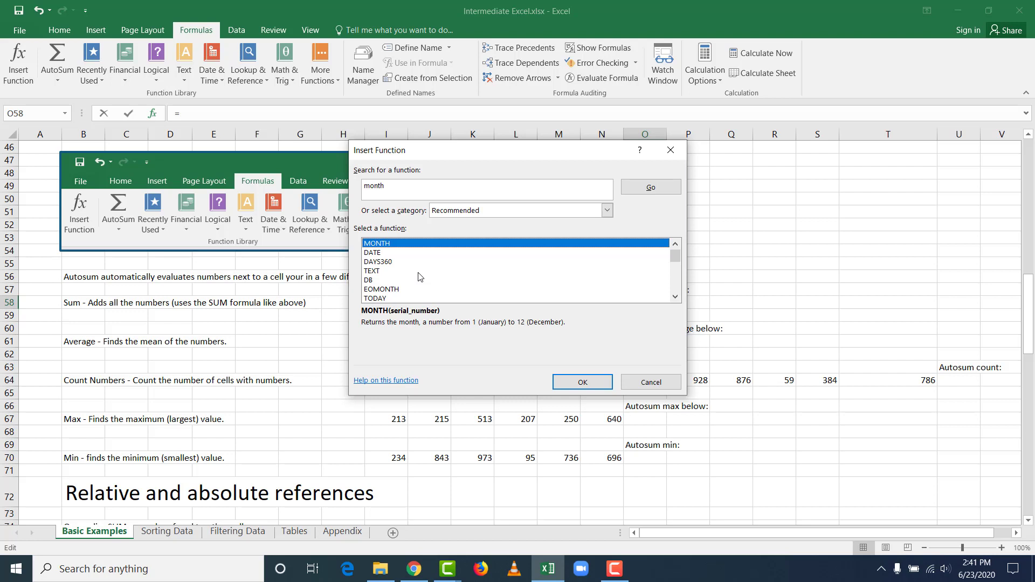
# - Compare the descriptions of the recommended functions, view the arguments of DATE, and cancel without inserting it
pyautogui.click(392, 253)
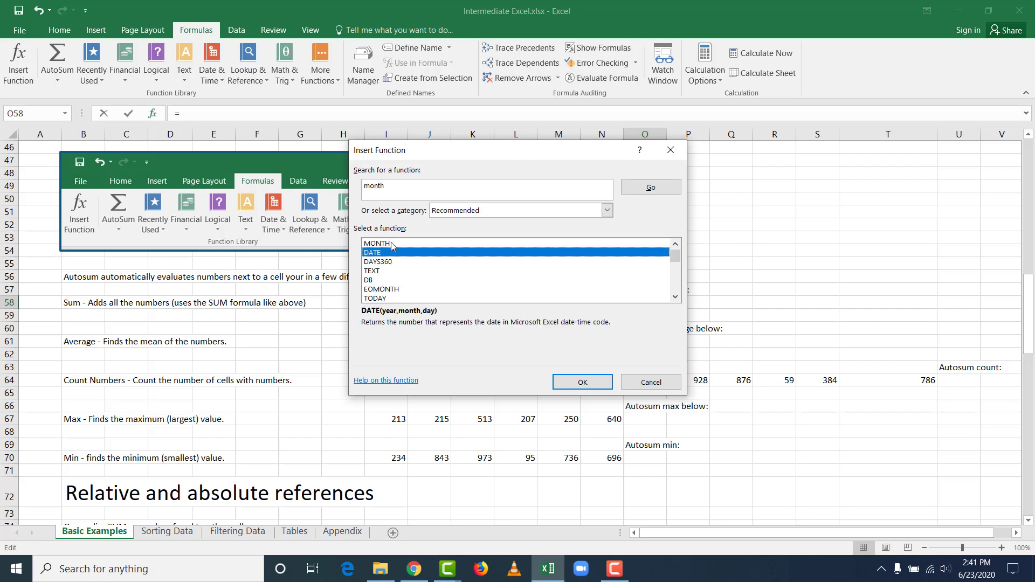
pyautogui.click(391, 244)
pyautogui.click(386, 262)
pyautogui.click(385, 289)
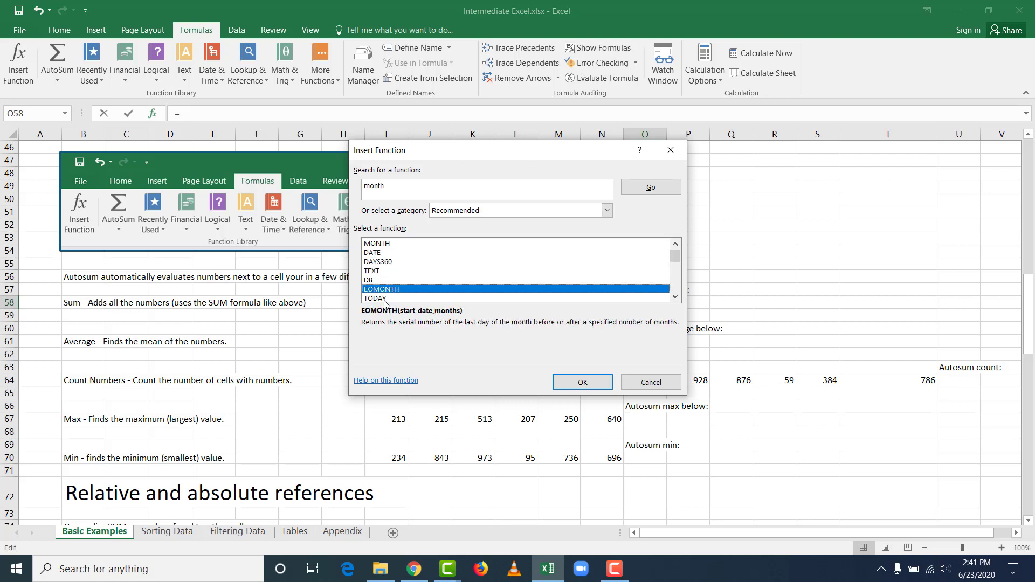
pyautogui.click(384, 298)
pyautogui.click(385, 253)
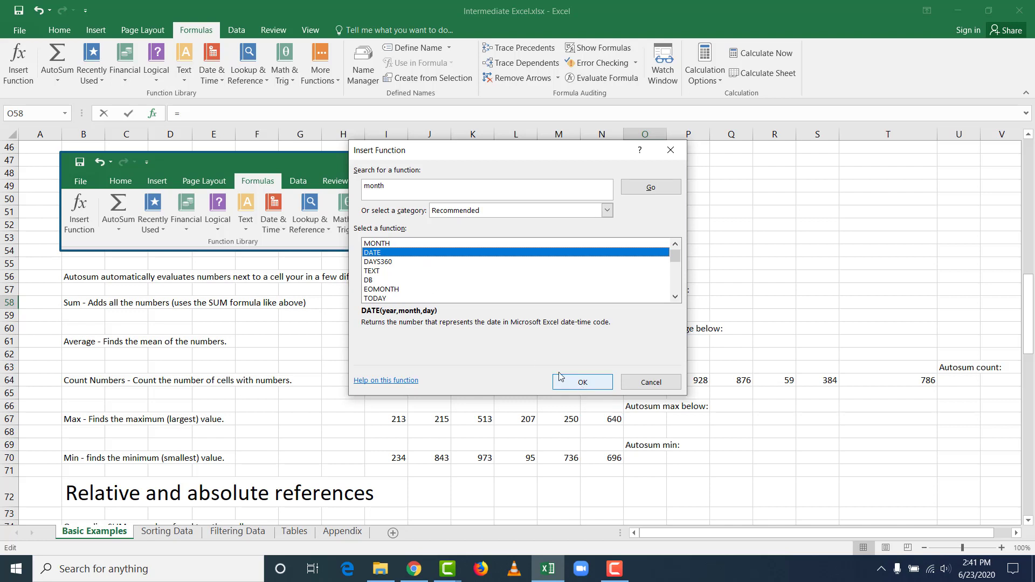
pyautogui.click(404, 271)
pyautogui.click(393, 254)
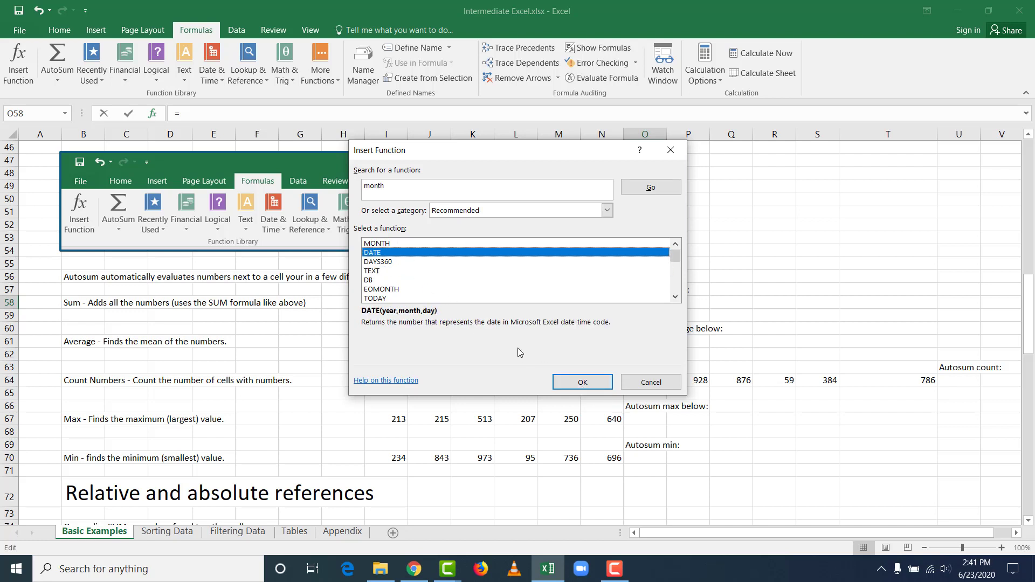
pyautogui.click(571, 386)
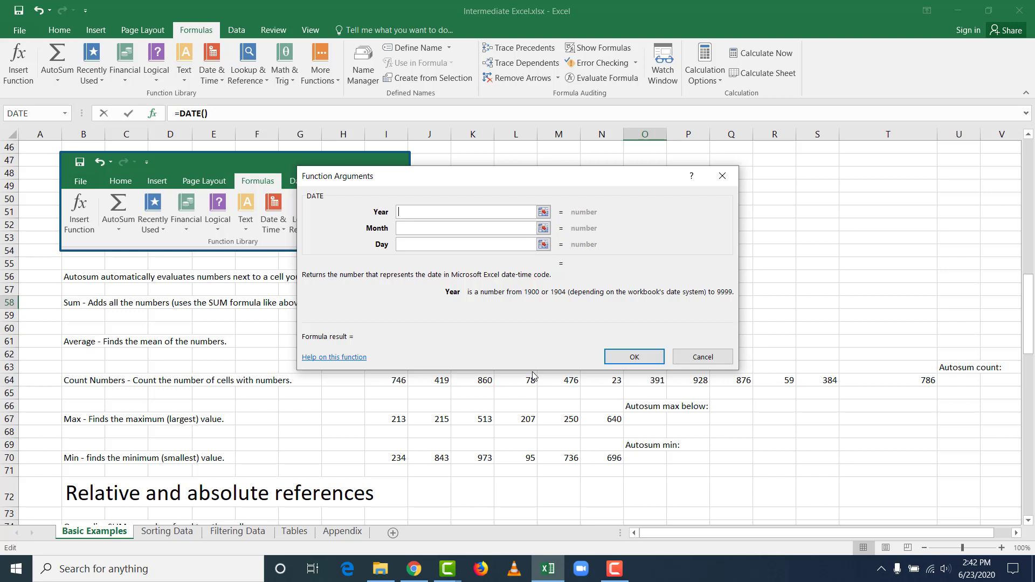
pyautogui.click(701, 358)
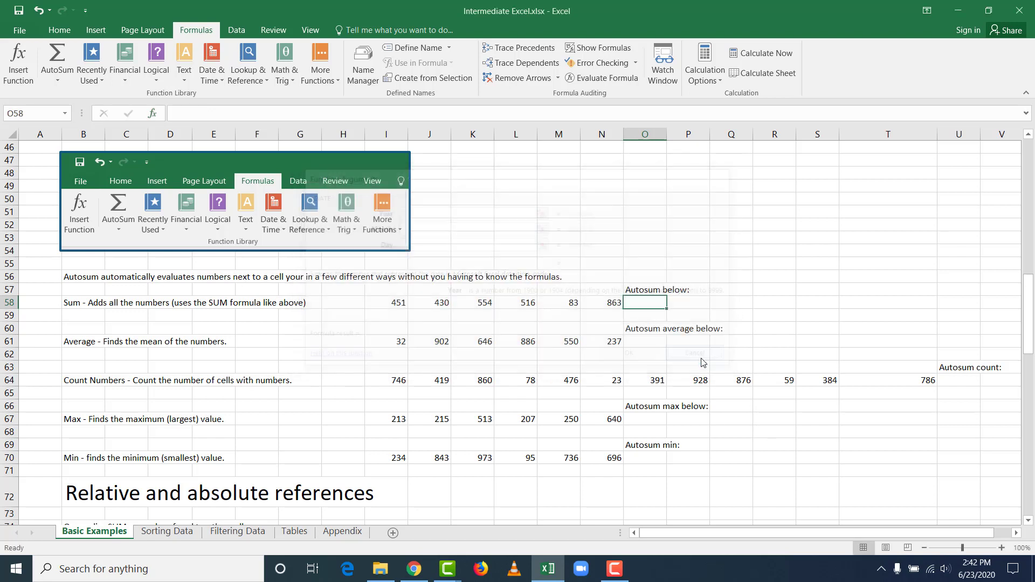
# - Examine the AutoSum calculation options for O58 in both the formula commands and the general editing commands
pyautogui.click(662, 302)
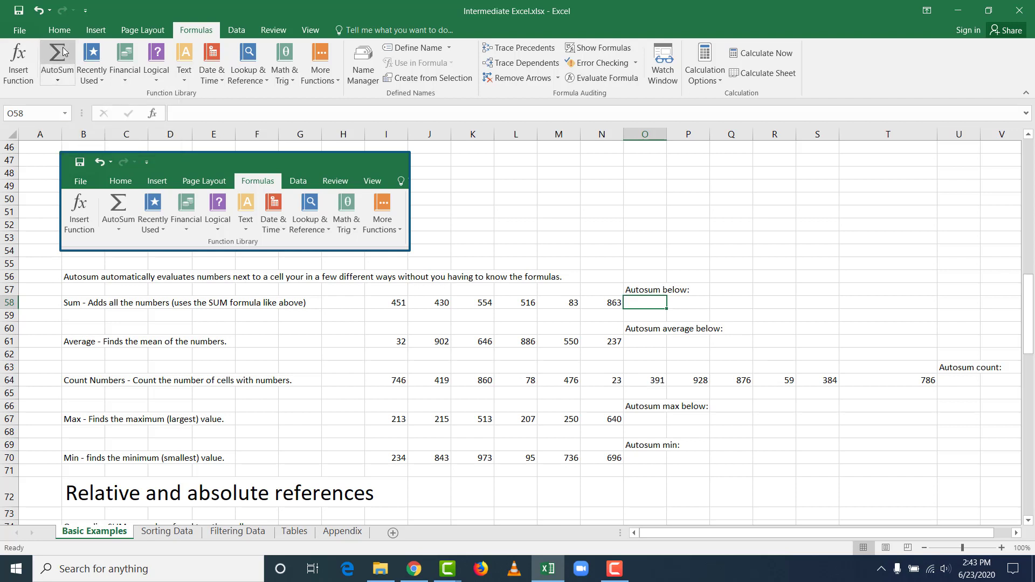
pyautogui.click(59, 80)
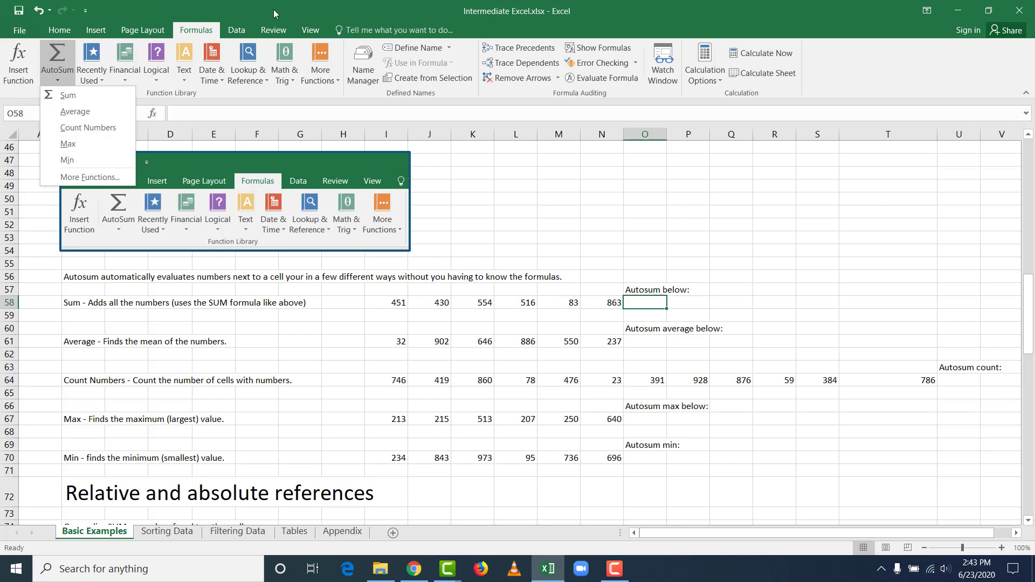
pyautogui.click(141, 12)
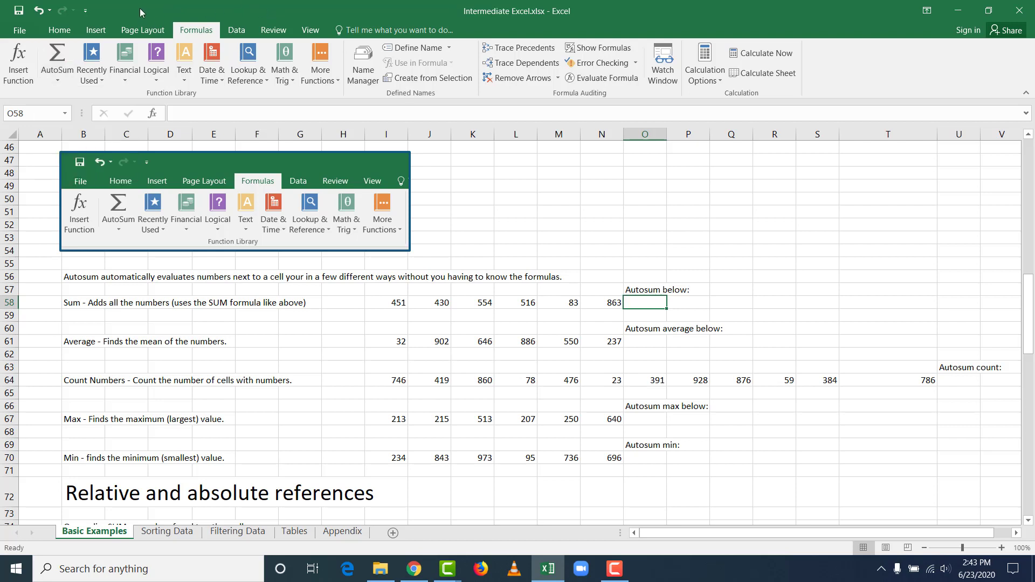
pyautogui.click(63, 33)
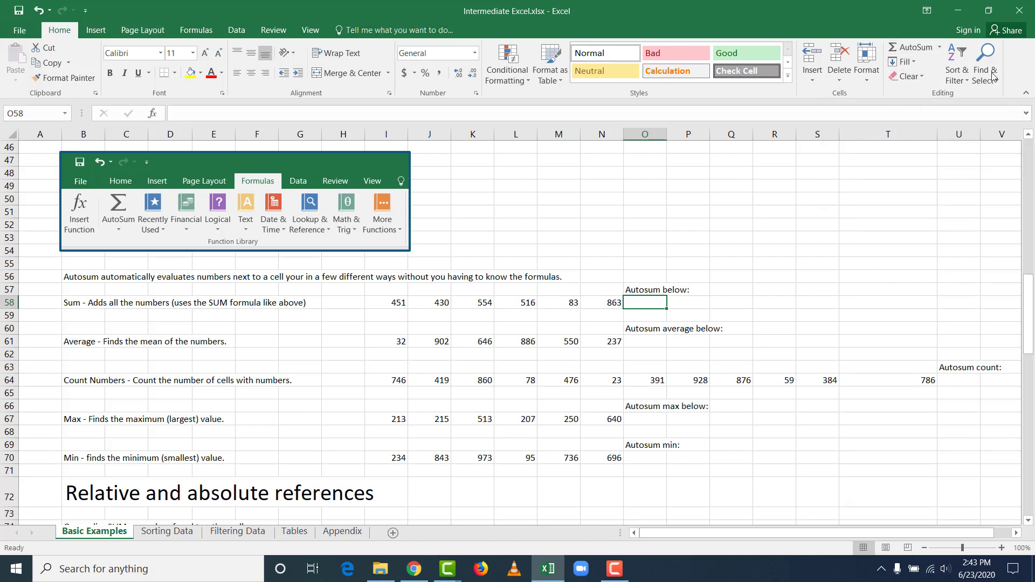
pyautogui.click(939, 49)
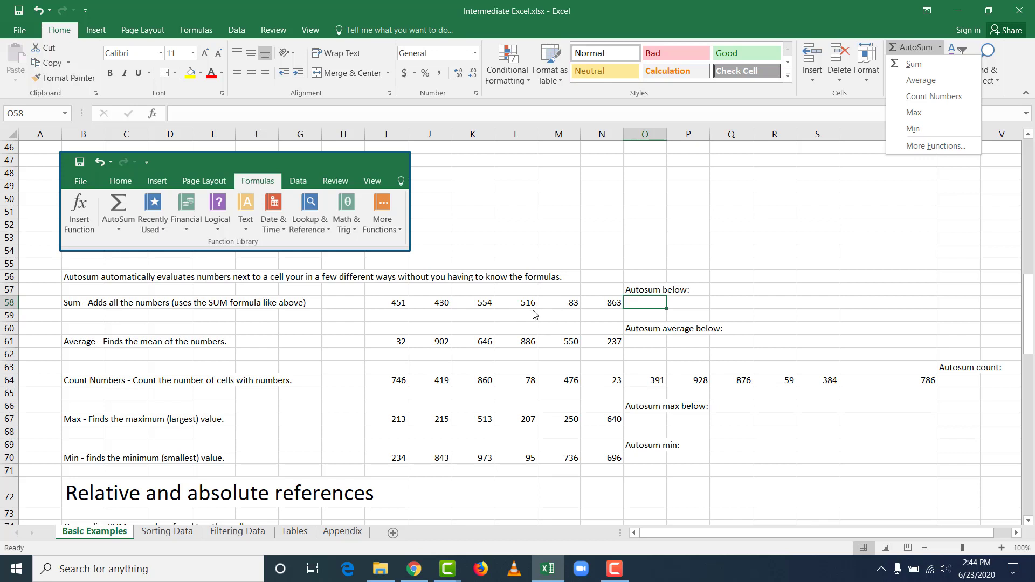
pyautogui.click(823, 10)
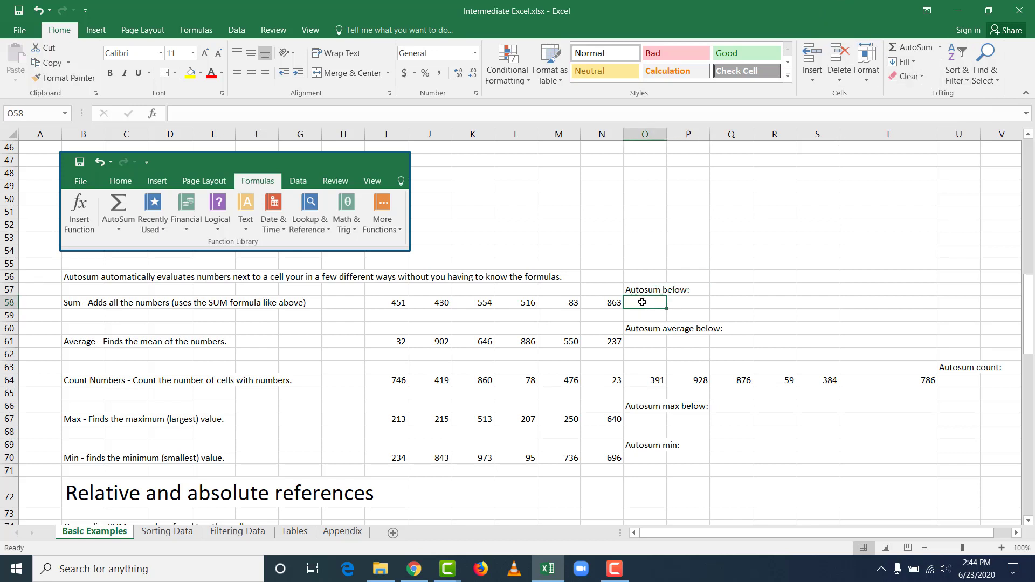
# - Add up I58:N58 in cell O58 with AutoSum's Sum option
pyautogui.click(941, 49)
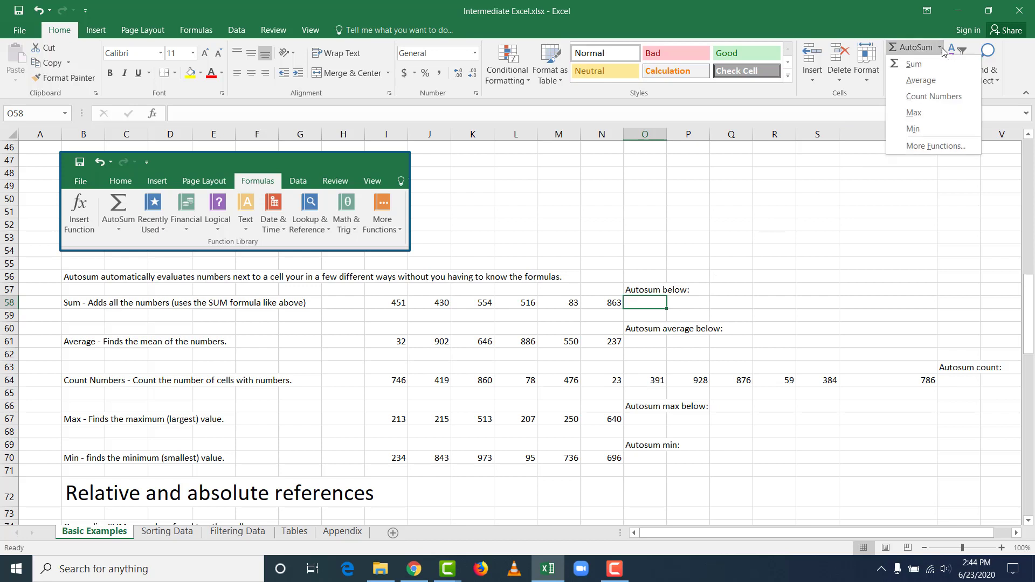
pyautogui.click(916, 64)
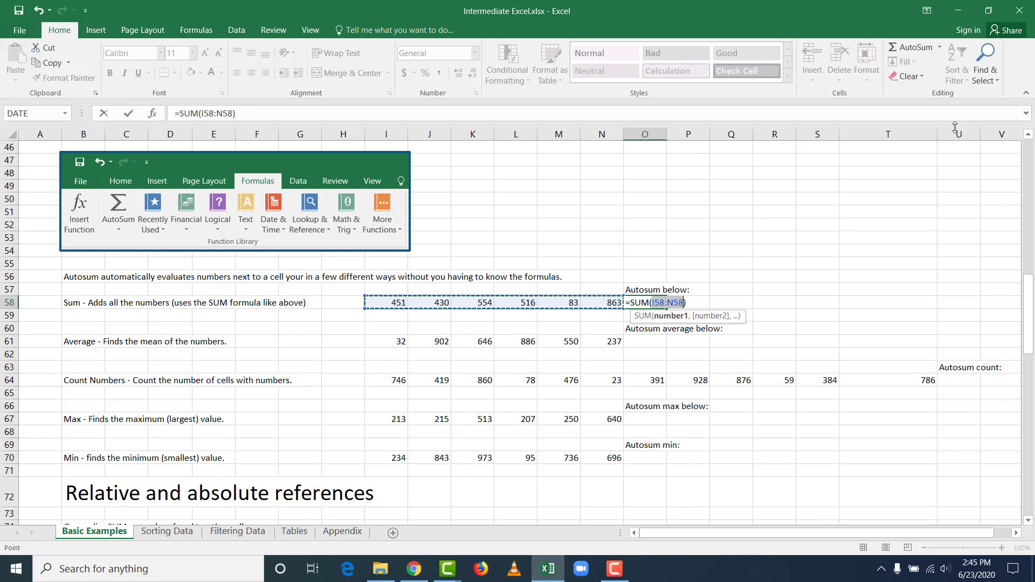
pyautogui.press('Return')
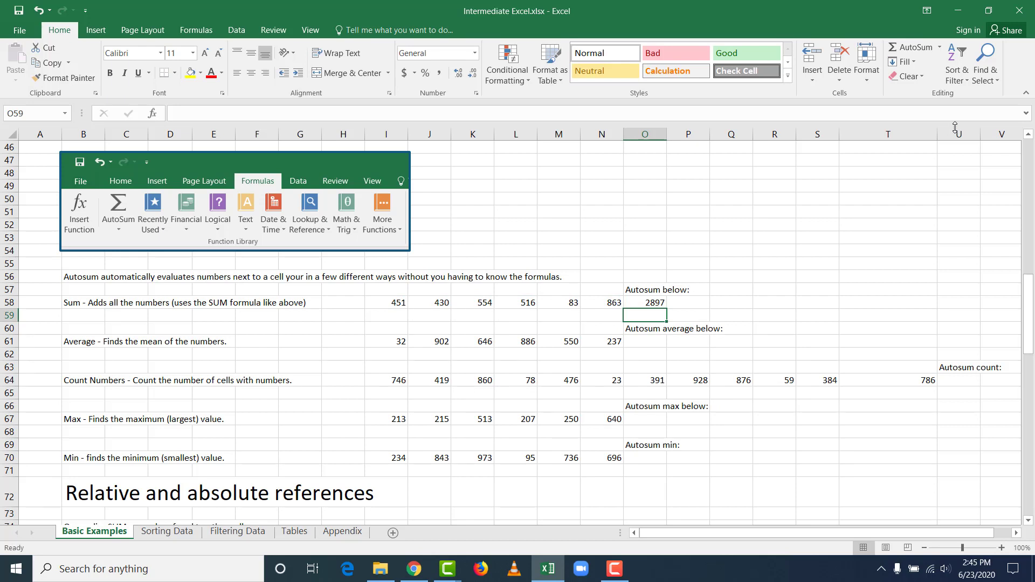
# - Average I61:N61 in cell O61 with AutoSum's Average option
pyautogui.click(640, 345)
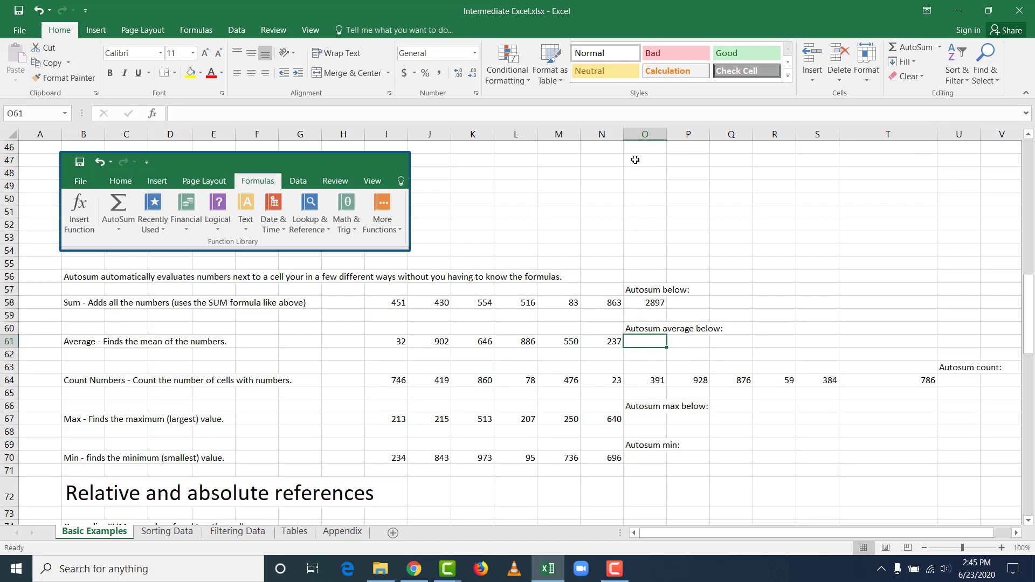
pyautogui.click(940, 49)
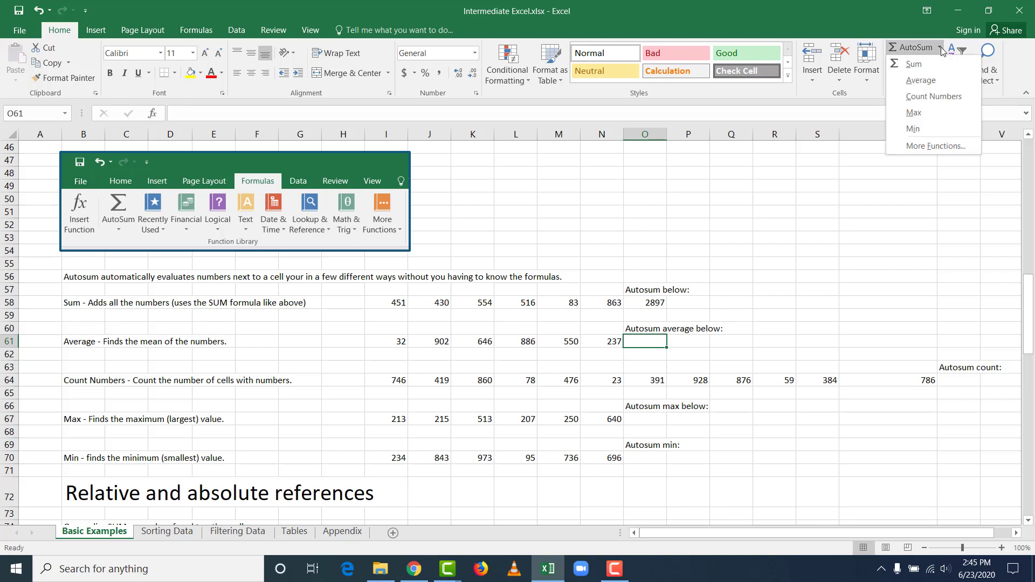
pyautogui.click(925, 80)
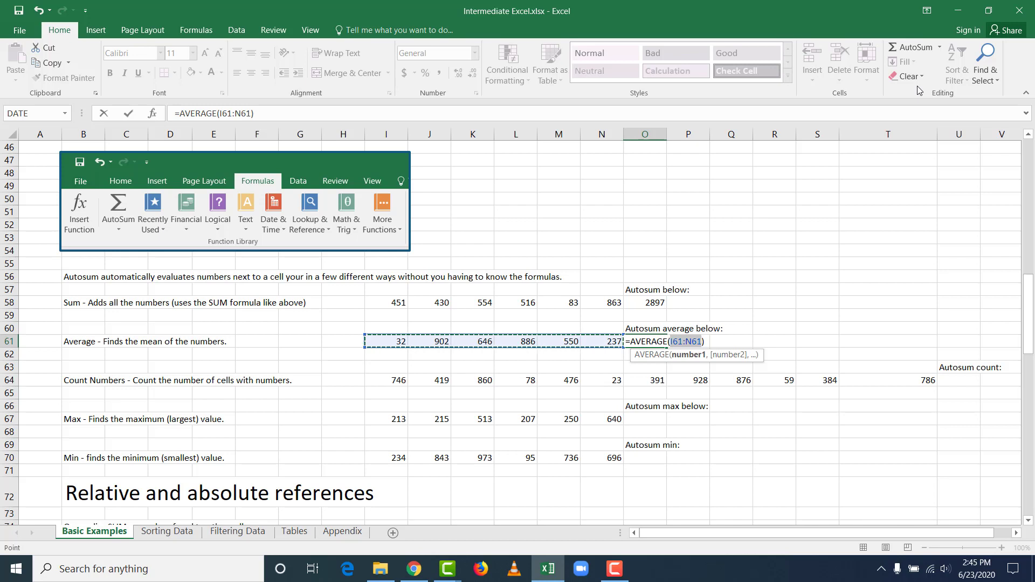
pyautogui.press('Return')
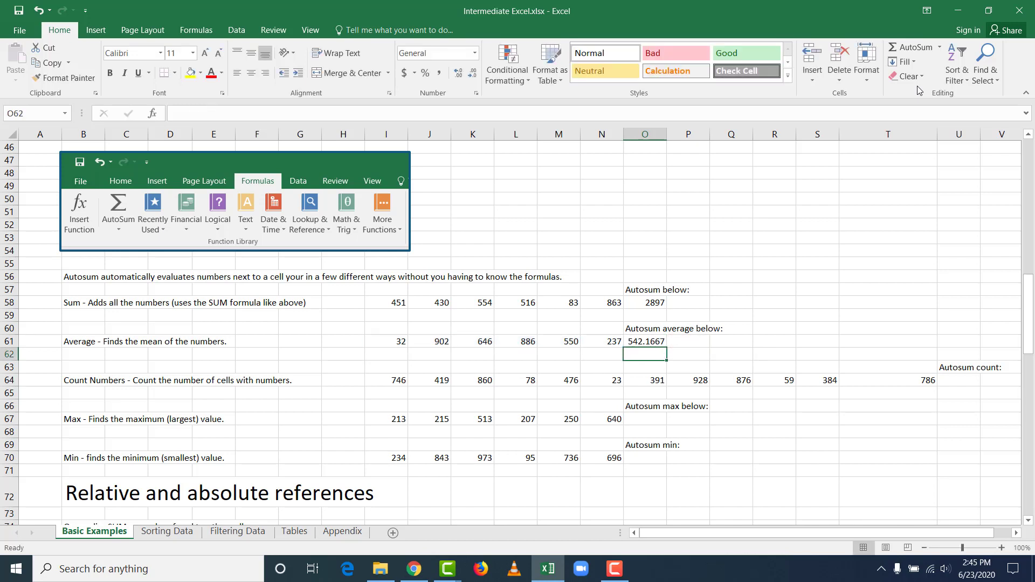
pyautogui.press('Up')
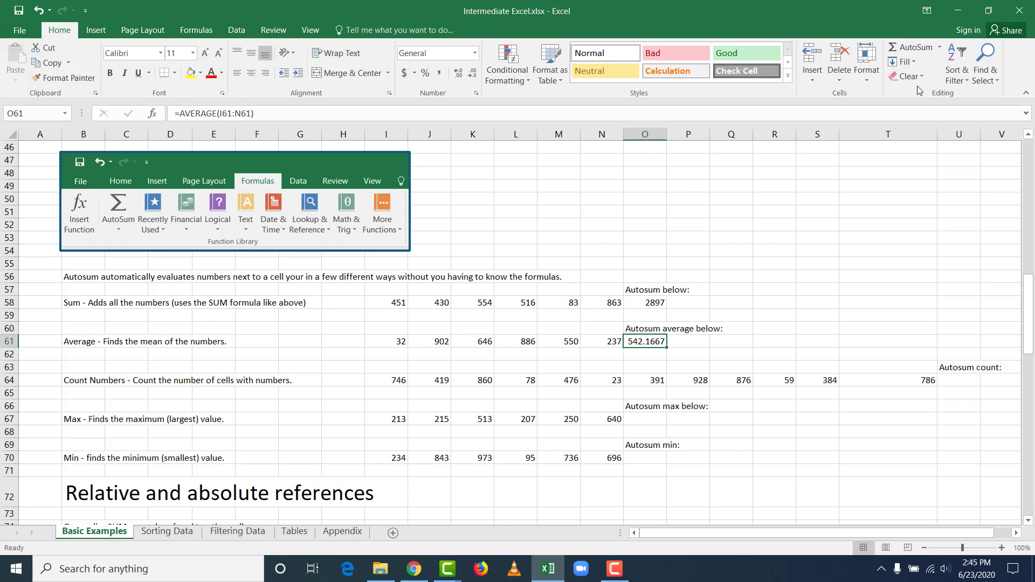
# - Count the numbers in I64:T64 in cell U64 with AutoSum's Count Numbers option
pyautogui.press('Down')
pyautogui.press('Down')
pyautogui.press('Down')
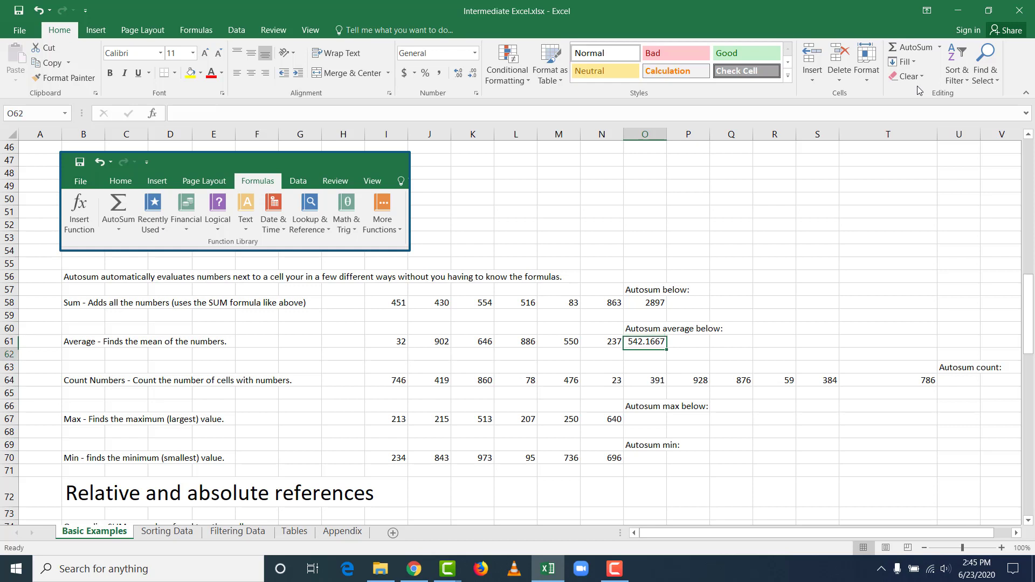
pyautogui.hotkey('ctrl', 'Left')
pyautogui.press('Right')
pyautogui.press('Right')
pyautogui.press('Right')
pyautogui.press('Right')
pyautogui.press('Right')
pyautogui.press('Right')
pyautogui.press('Right')
pyautogui.press('Right')
pyautogui.press('Right')
pyautogui.press('Right')
pyautogui.press('Right')
pyautogui.press('Right')
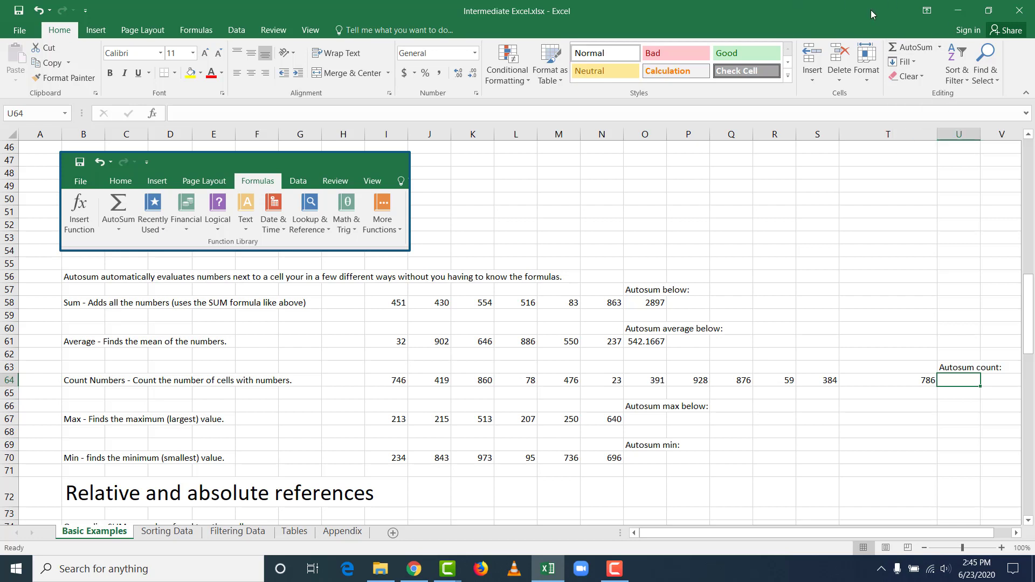
pyautogui.click(939, 46)
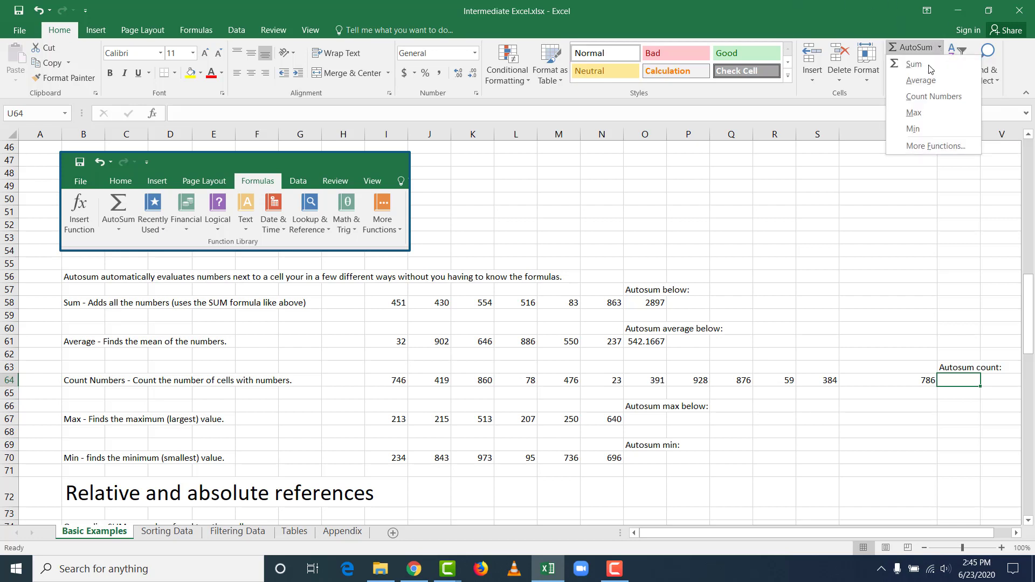
pyautogui.click(920, 97)
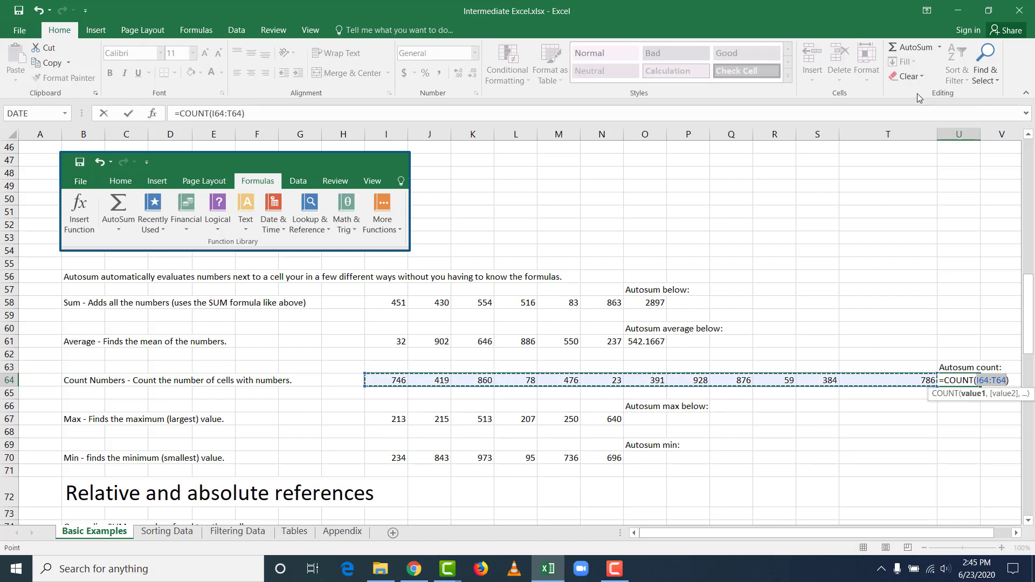
pyautogui.press('Return')
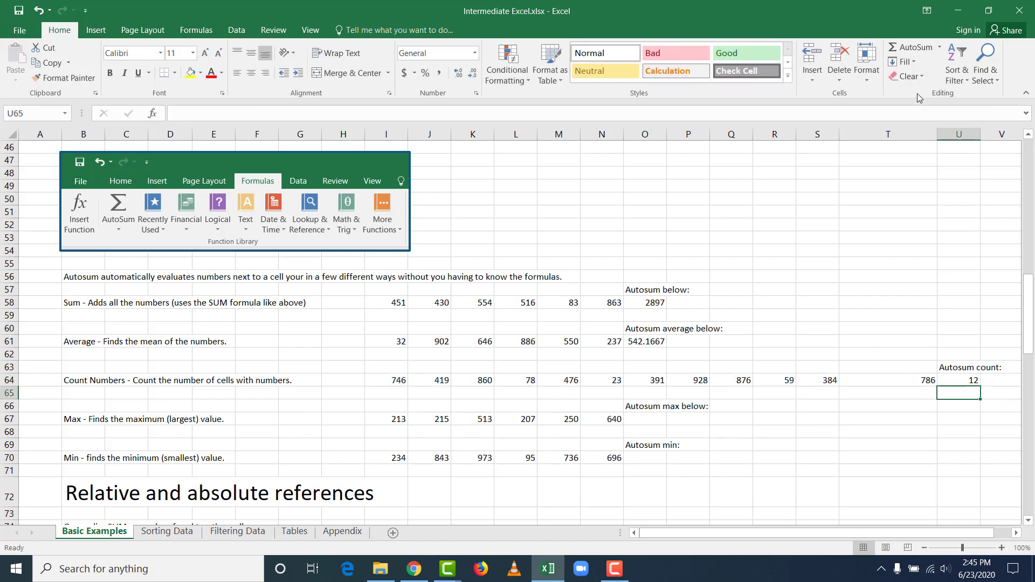
# - View the summary statistics of I67:N67, and find its largest value in cell O67 with AutoSum's Max option
pyautogui.press('Down')
pyautogui.press('Left')
pyautogui.press('Left')
pyautogui.press('Down')
pyautogui.press('Left')
pyautogui.press('Left')
pyautogui.press('Left')
pyautogui.press('Left')
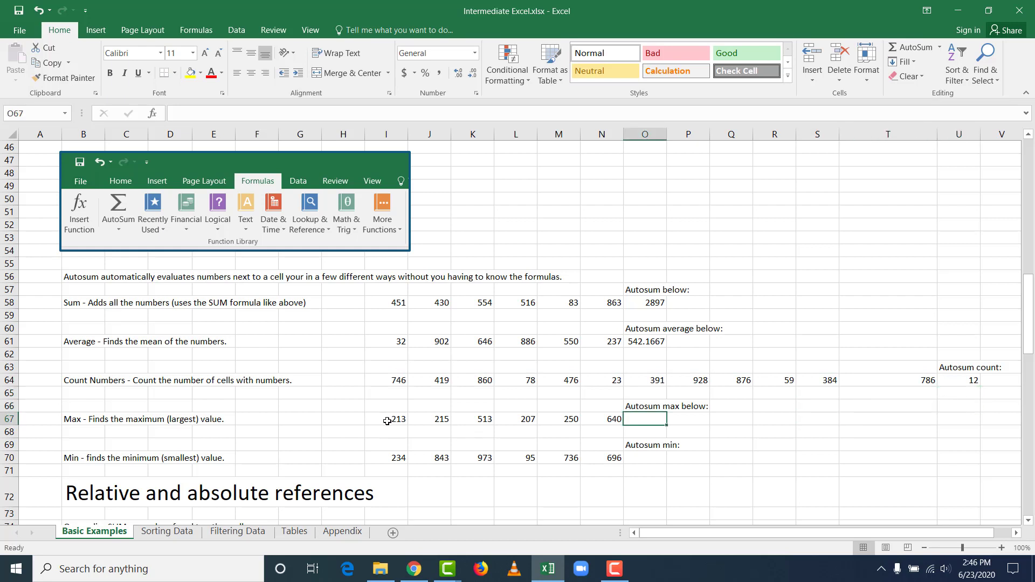
pyautogui.moveTo(387, 421); pyautogui.dragTo(614, 420)
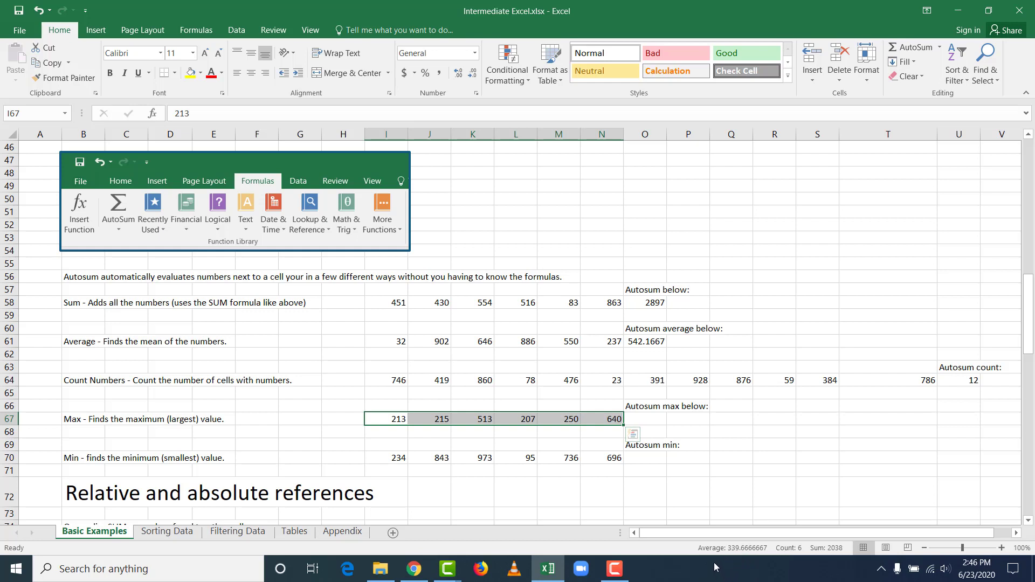
pyautogui.click(774, 445)
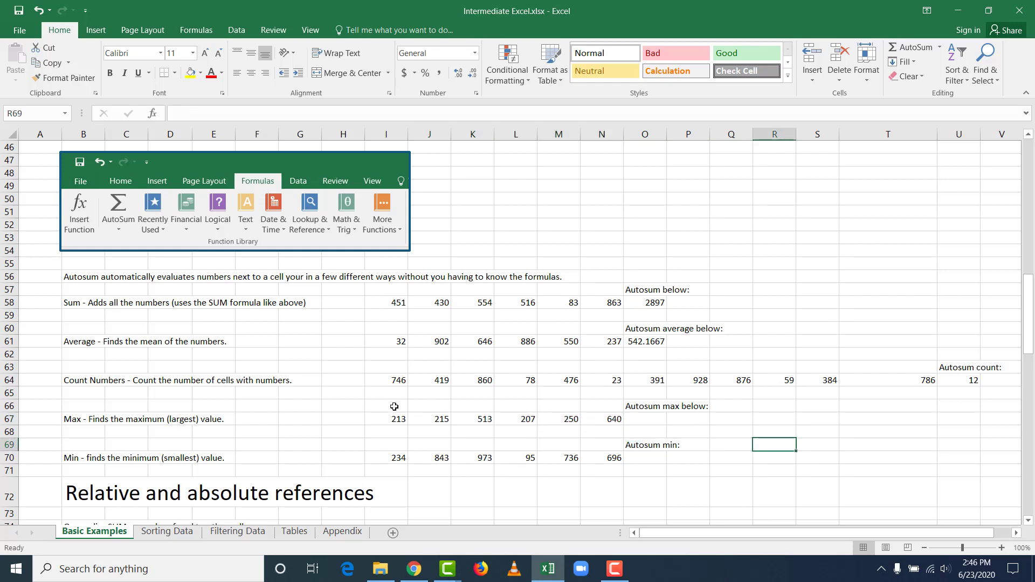
pyautogui.moveTo(392, 419); pyautogui.dragTo(614, 419)
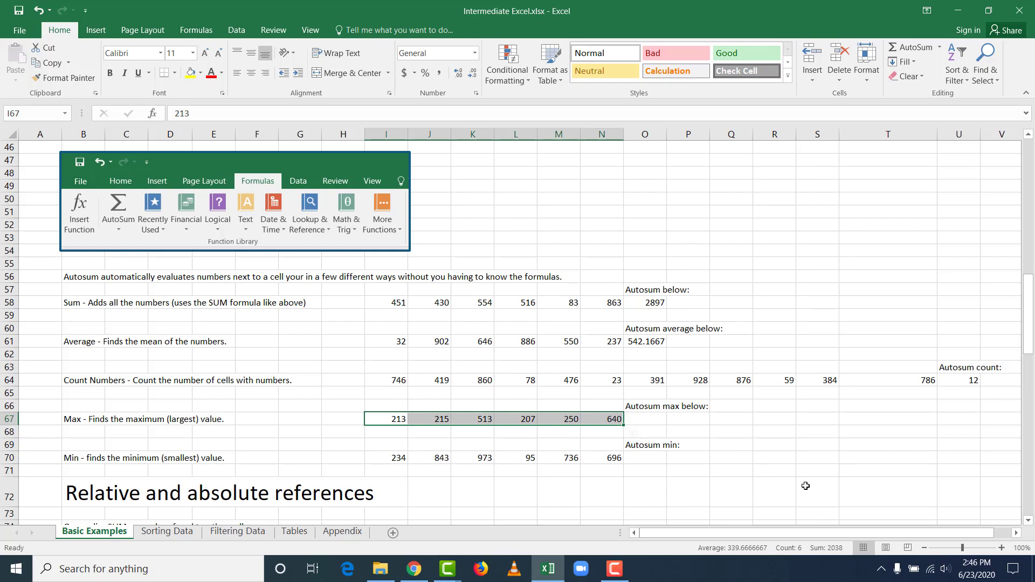
pyautogui.click(634, 419)
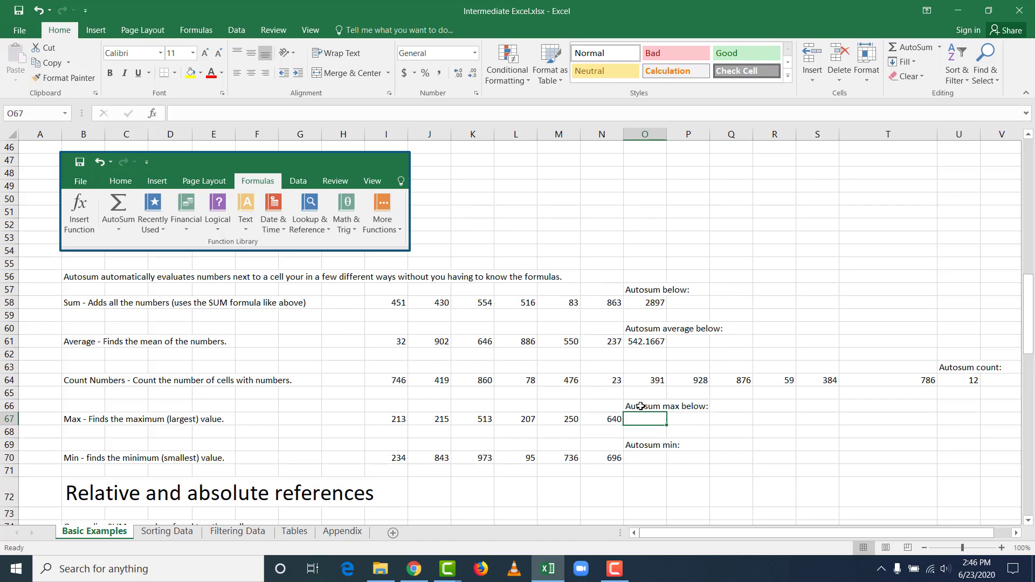
pyautogui.click(942, 49)
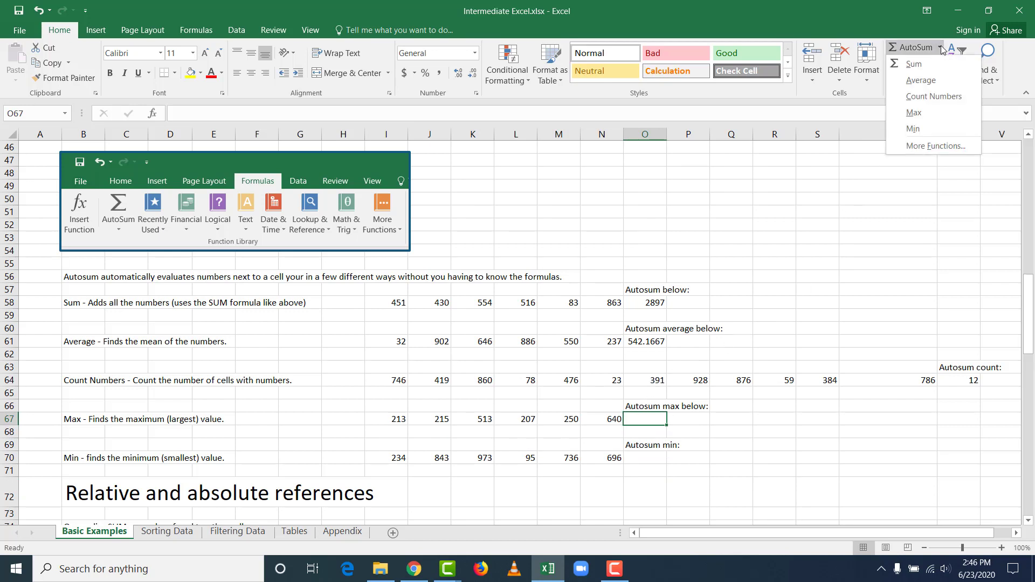
pyautogui.click(919, 112)
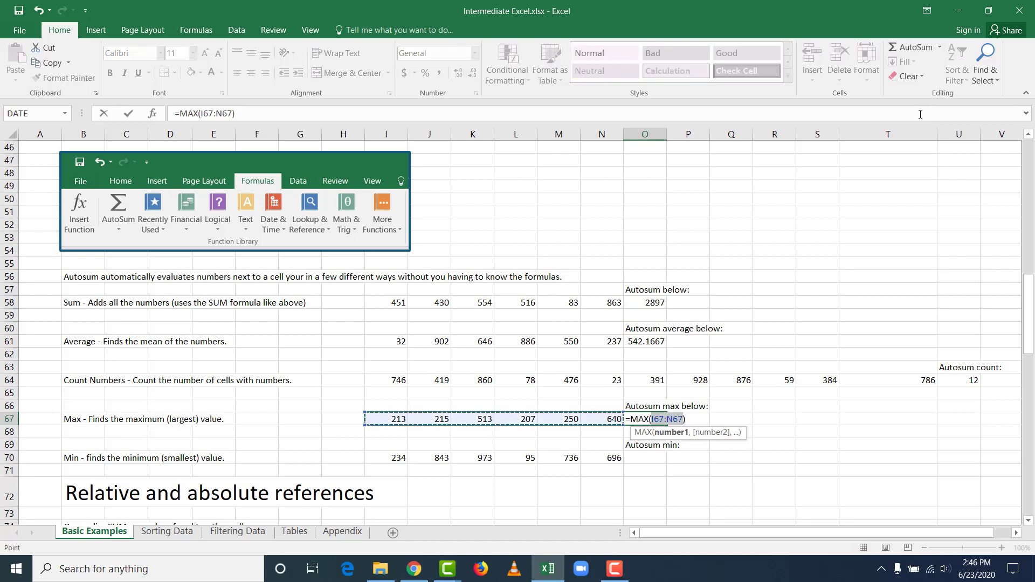
pyautogui.press('Return')
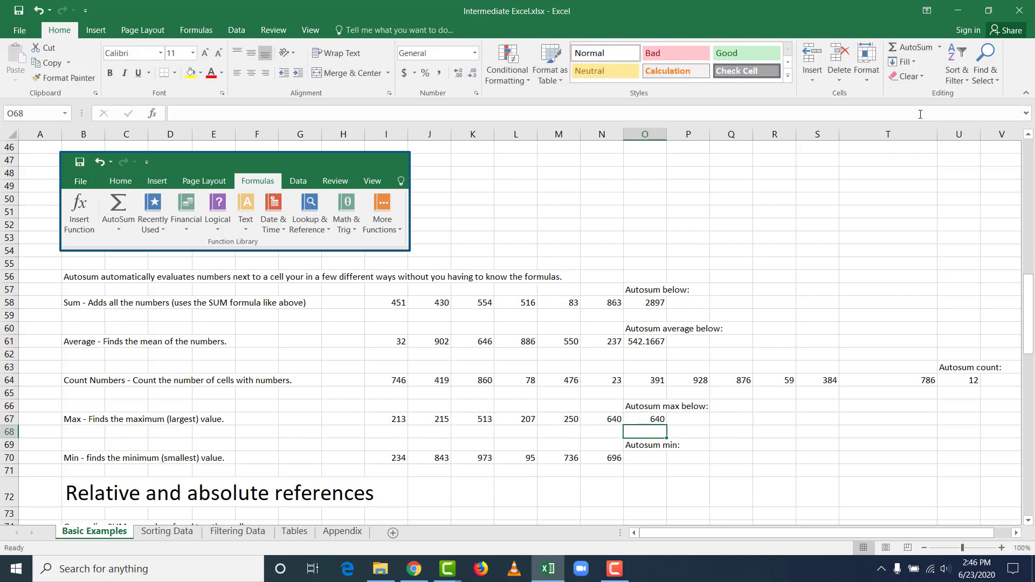
# - Find the smallest value of I70:N70 in cell O70 with AutoSum's Min option
pyautogui.press('Down')
pyautogui.press('Down')
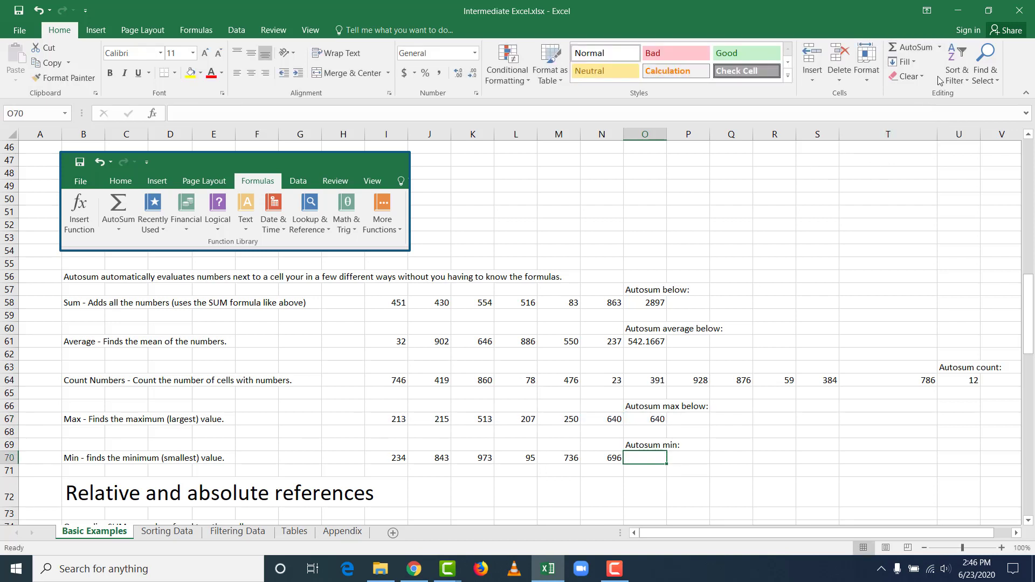
pyautogui.click(940, 50)
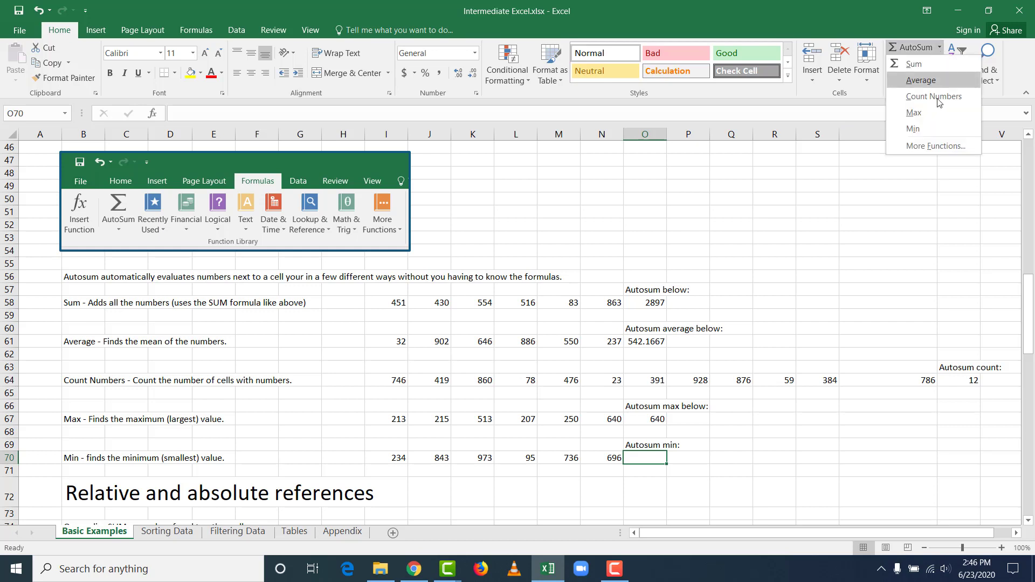
pyautogui.click(923, 128)
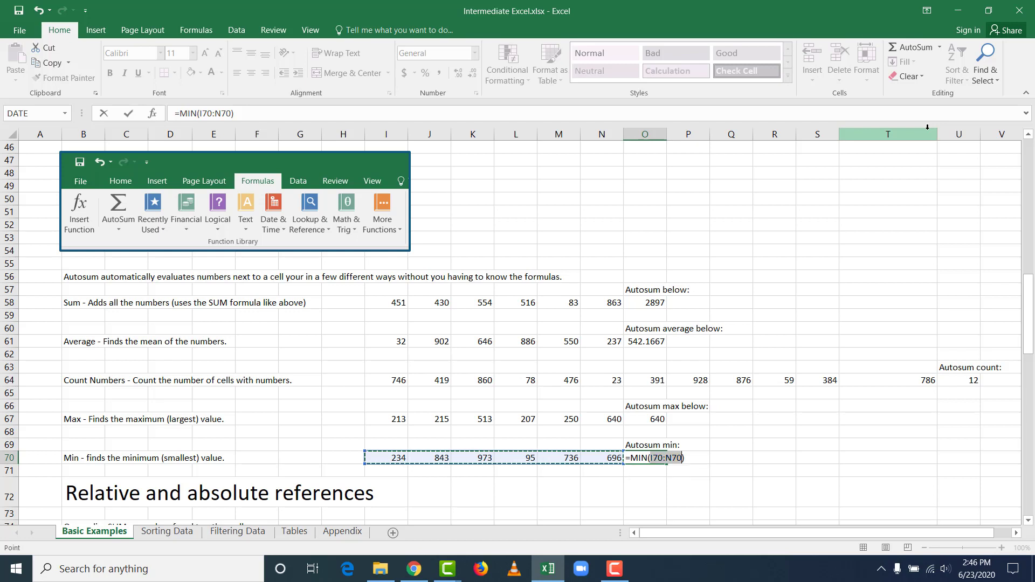
pyautogui.press('Return')
pyautogui.press('Up')
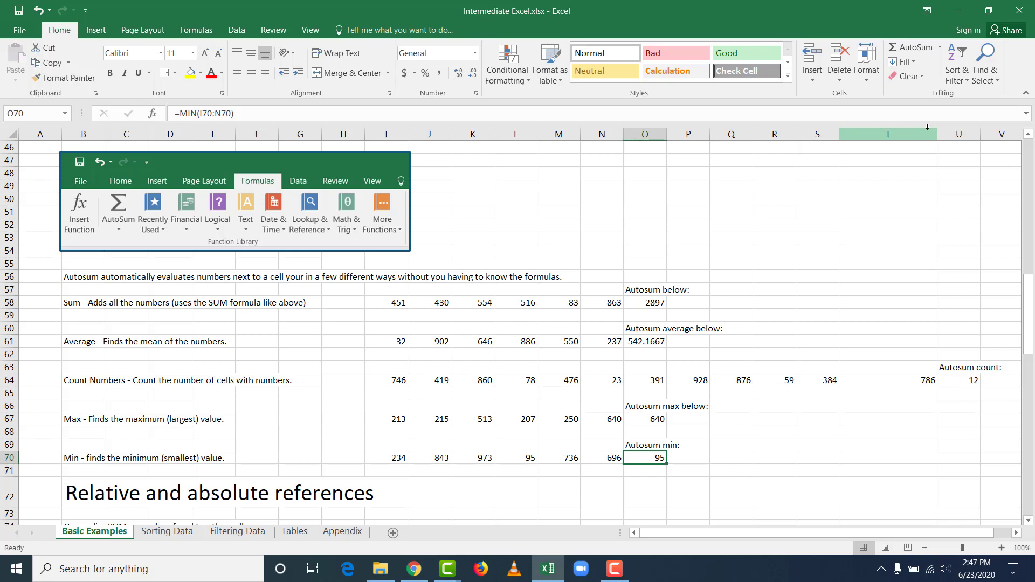
# - Set L70 in the minimum exercise to 1 and check the formula in O70
pyautogui.press('Left')
pyautogui.press('Left')
pyautogui.press('Left')
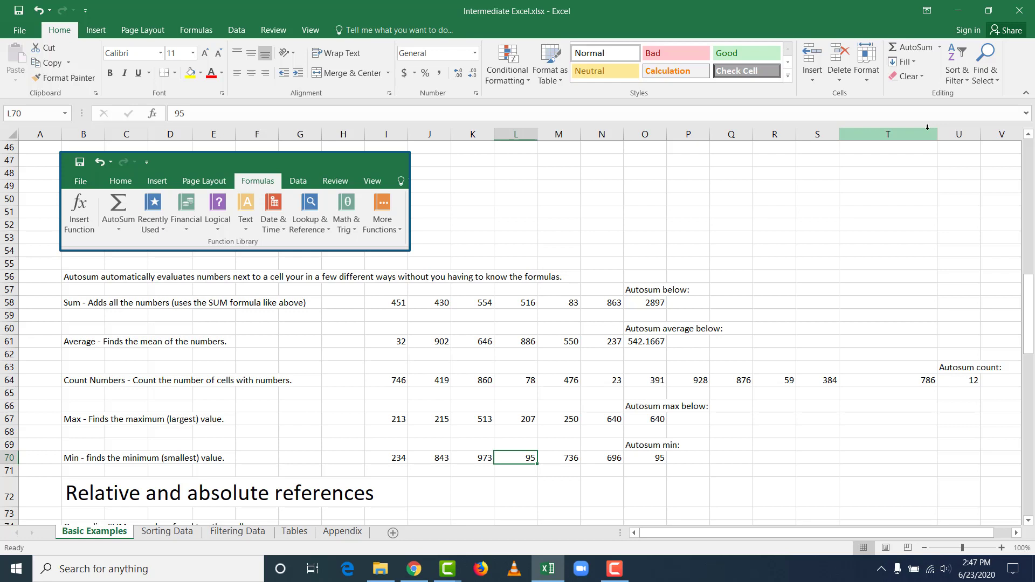
pyautogui.write('1')
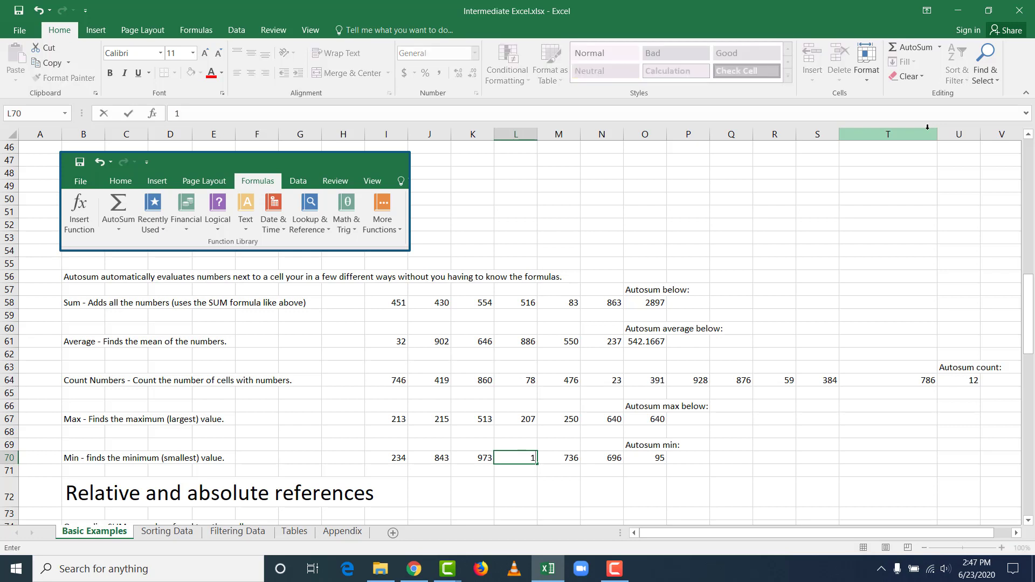
pyautogui.press('Return')
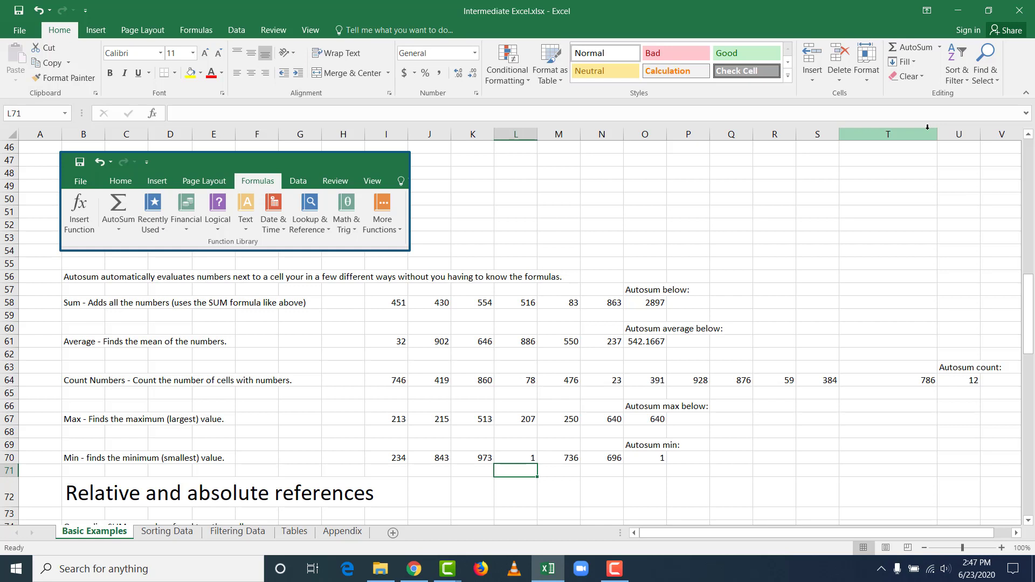
pyautogui.click(645, 457)
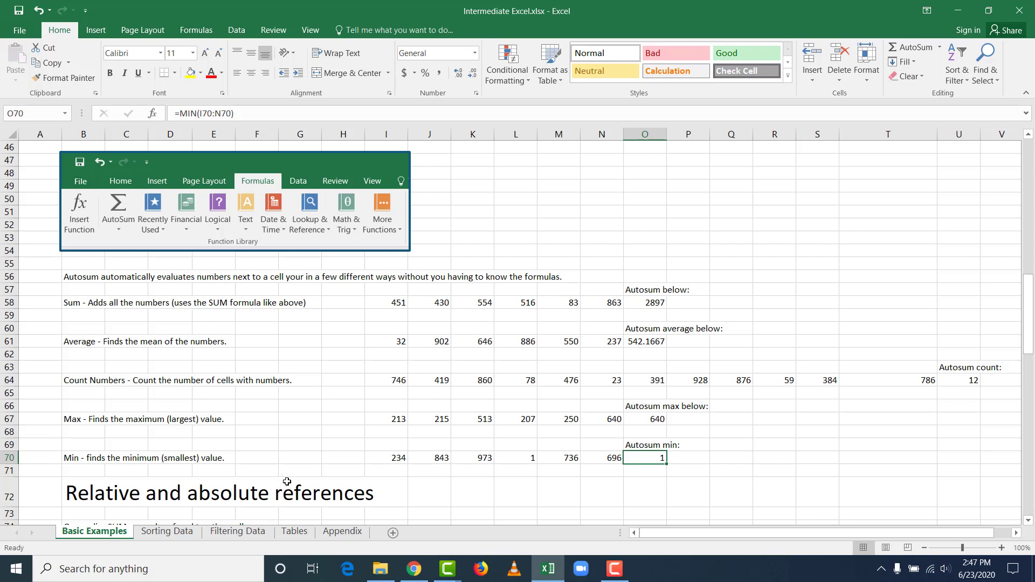
# - Set L70 in the minimum exercise to 23
pyautogui.click(530, 457)
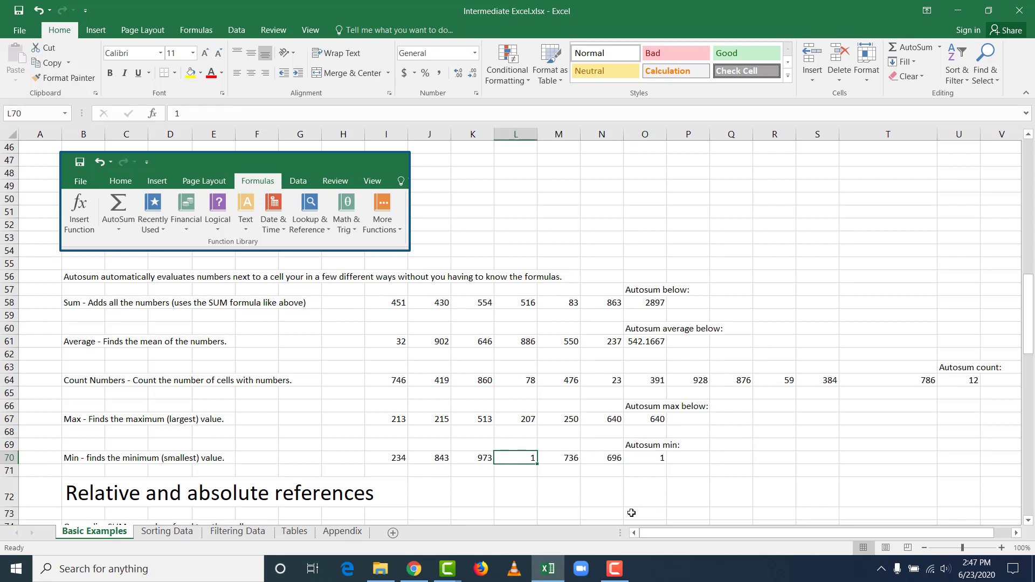
pyautogui.write('2')
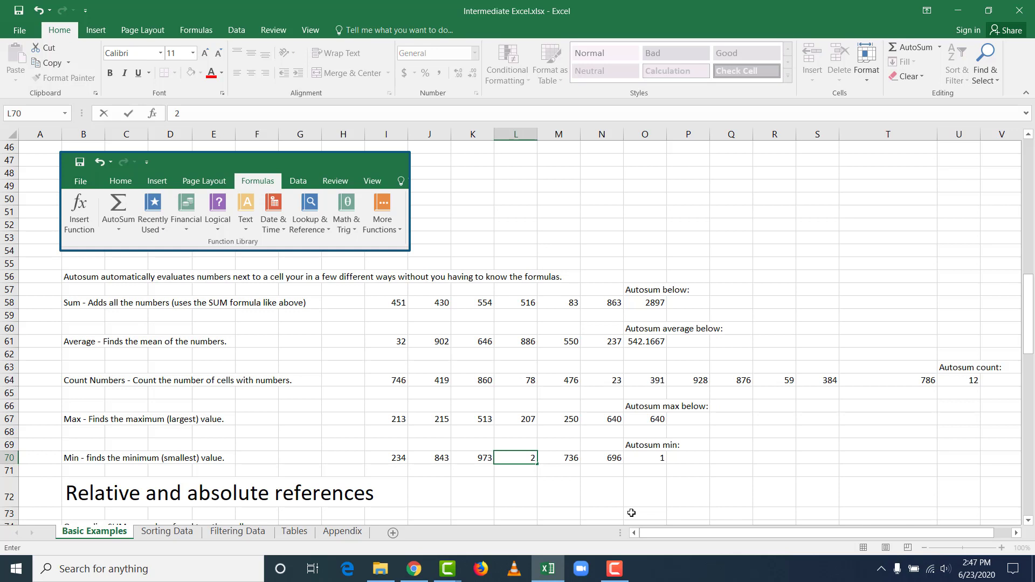
pyautogui.write('3')
pyautogui.press('Return')
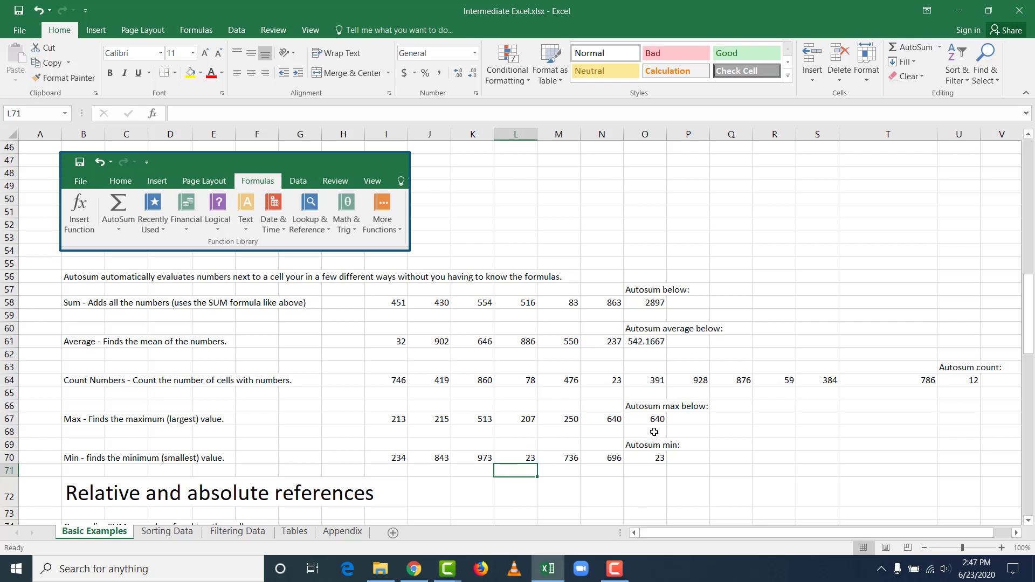
# - Review the formulas in O70, O58 and O61, and go to the section on relative and absolute references
pyautogui.click(601, 443)
pyautogui.moveTo(626, 452); pyautogui.dragTo(658, 456)
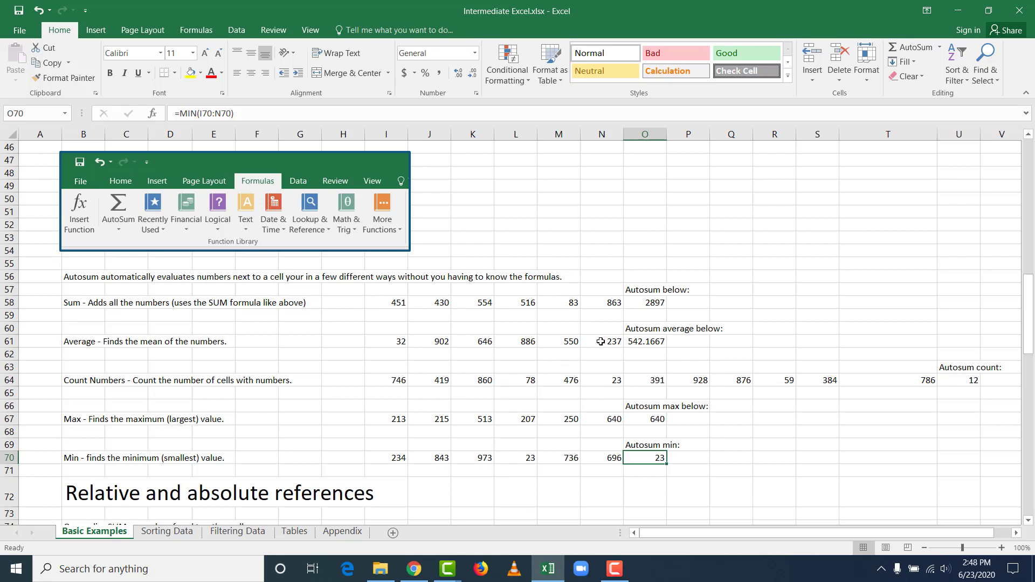
pyautogui.click(645, 304)
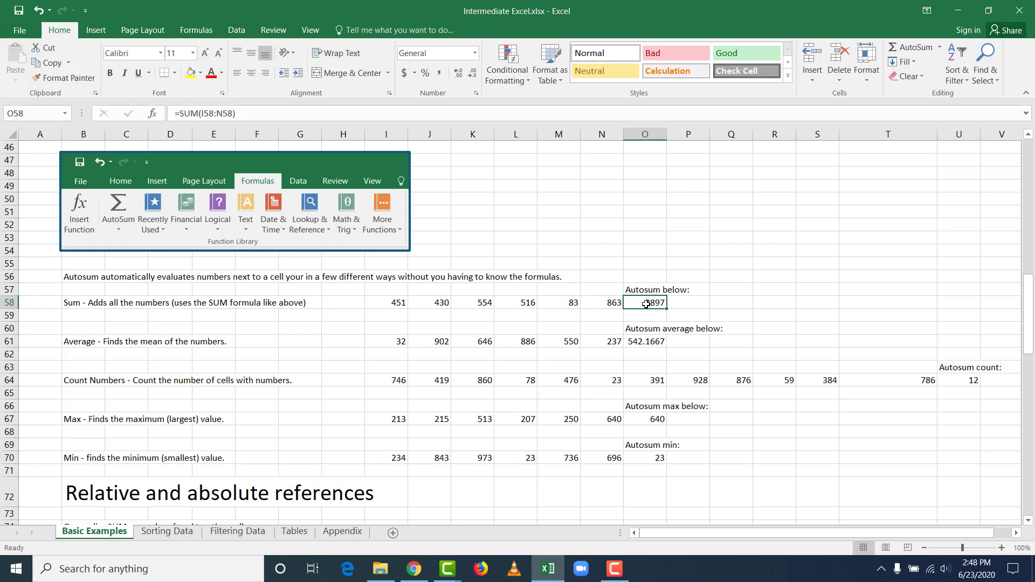
pyautogui.click(642, 341)
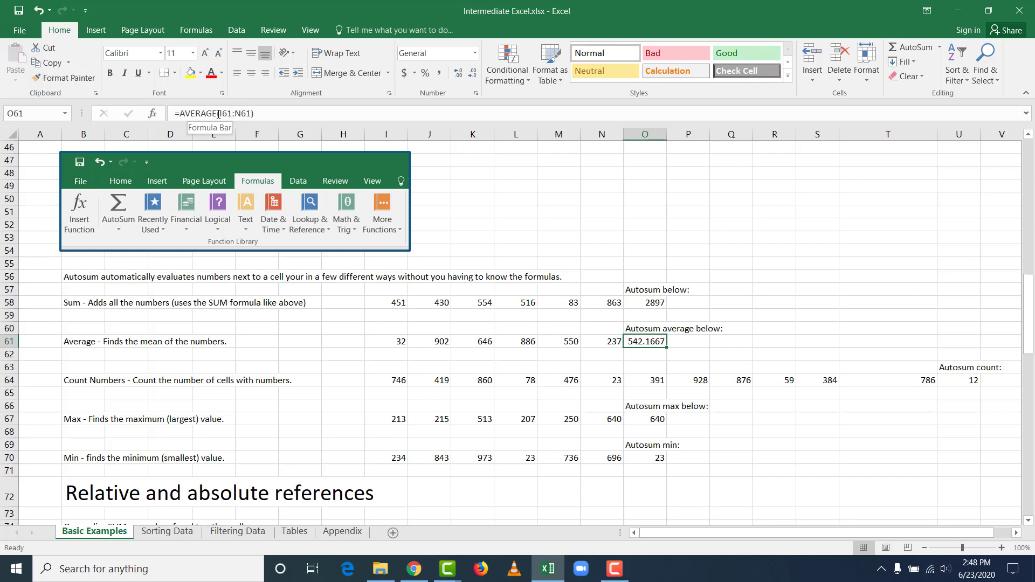
pyautogui.click(251, 113)
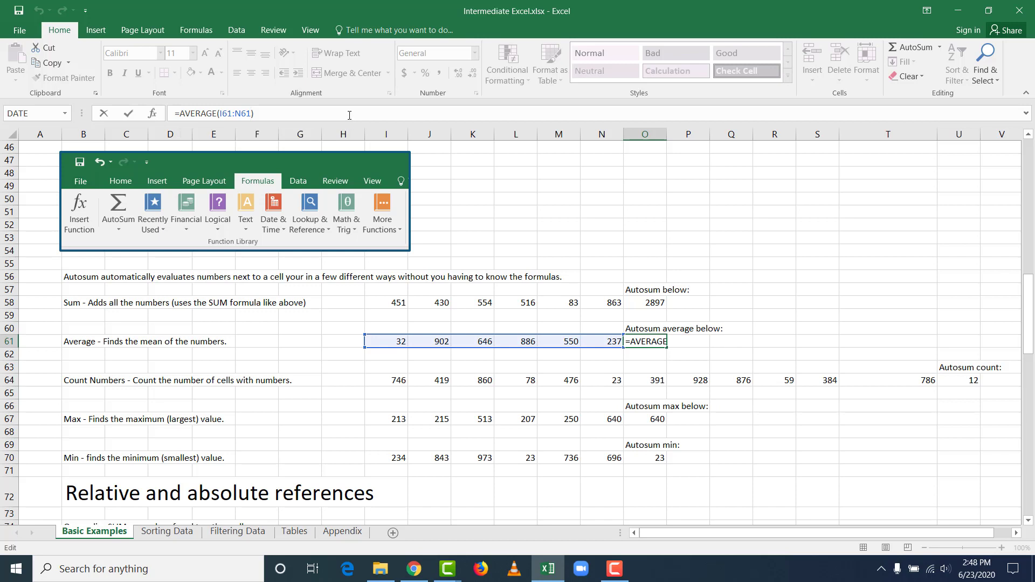
pyautogui.press('Return')
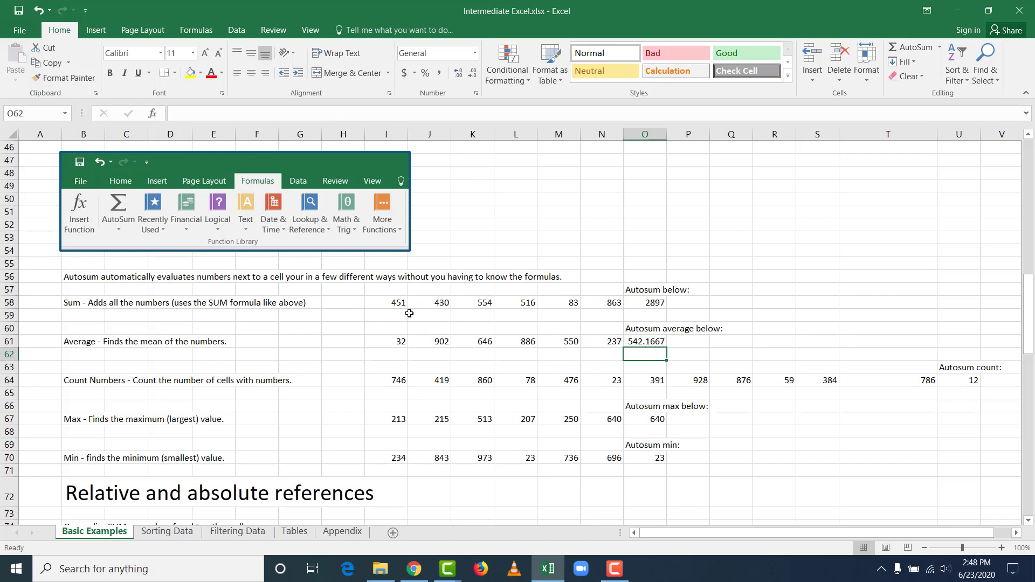
pyautogui.scroll(-8, 759, 273)
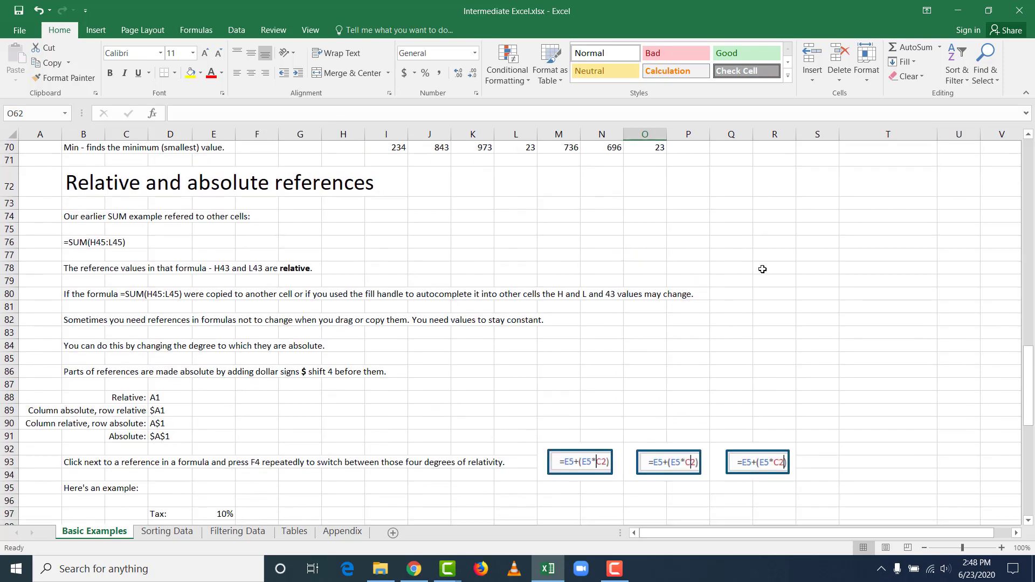
# - Copy the sum exercise's numbers from I58:N58 into the row directly below, starting at I59
pyautogui.moveTo(1032, 367); pyautogui.dragTo(1031, 377)
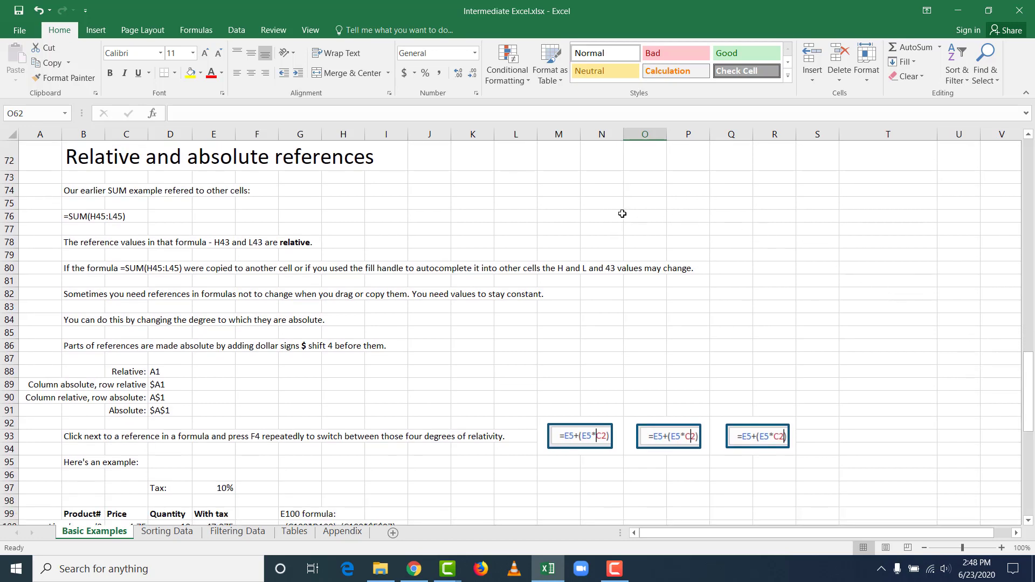
pyautogui.click(608, 189)
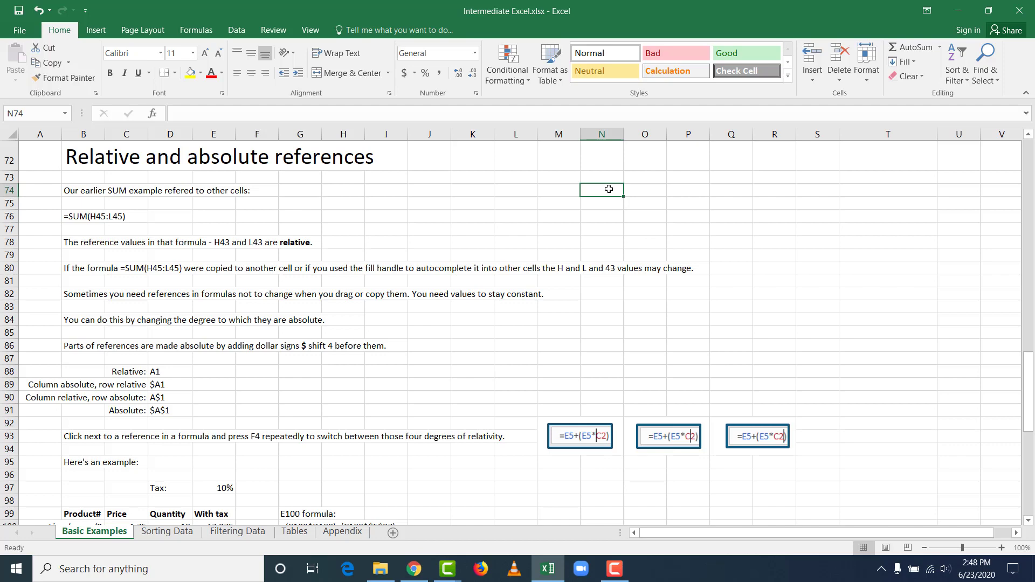
pyautogui.scroll(4, 626, 293)
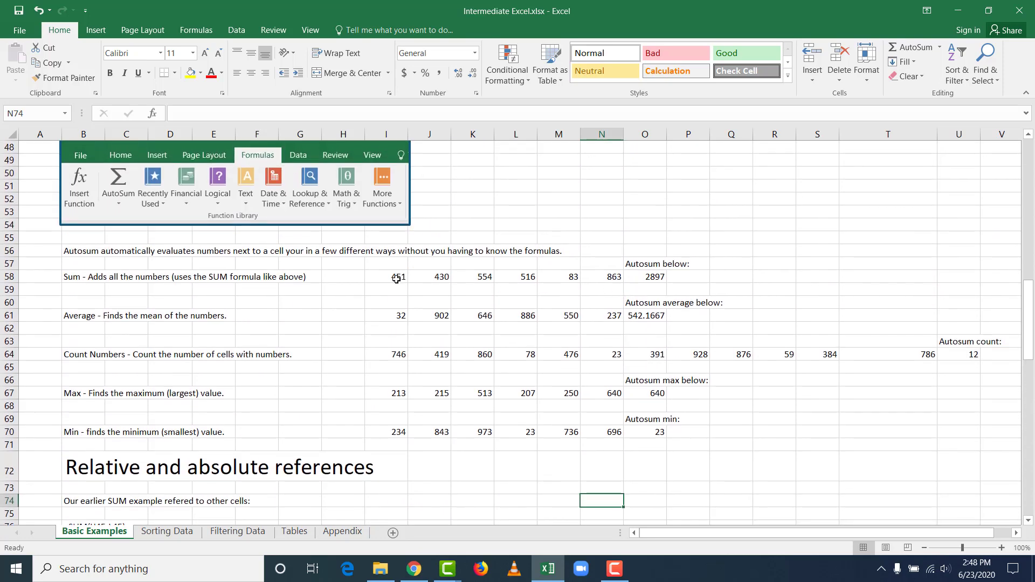
pyautogui.moveTo(397, 279); pyautogui.dragTo(616, 271)
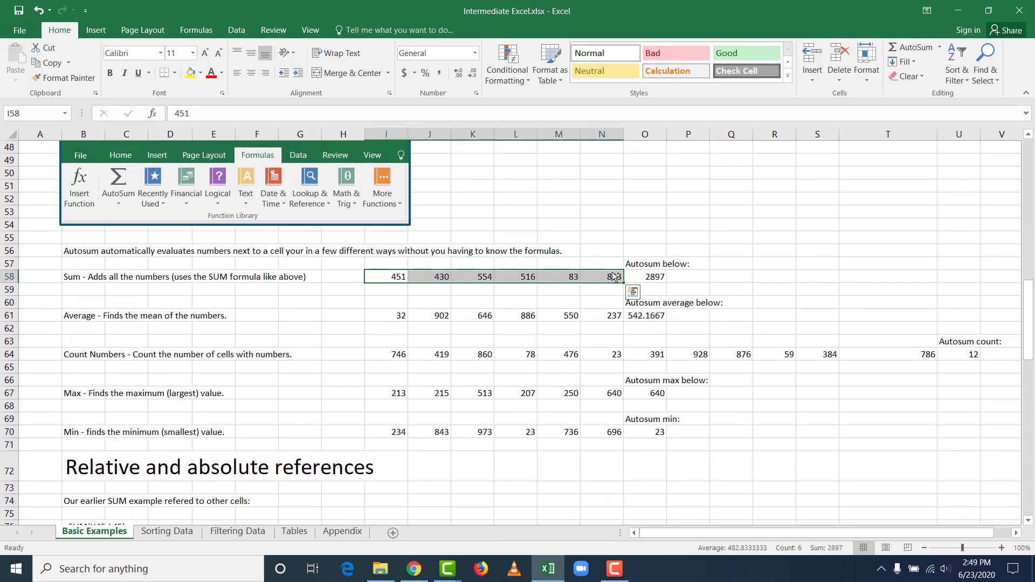
pyautogui.hotkey('ctrl', 'c')
pyautogui.click(380, 293)
pyautogui.hotkey('ctrl', 'v')
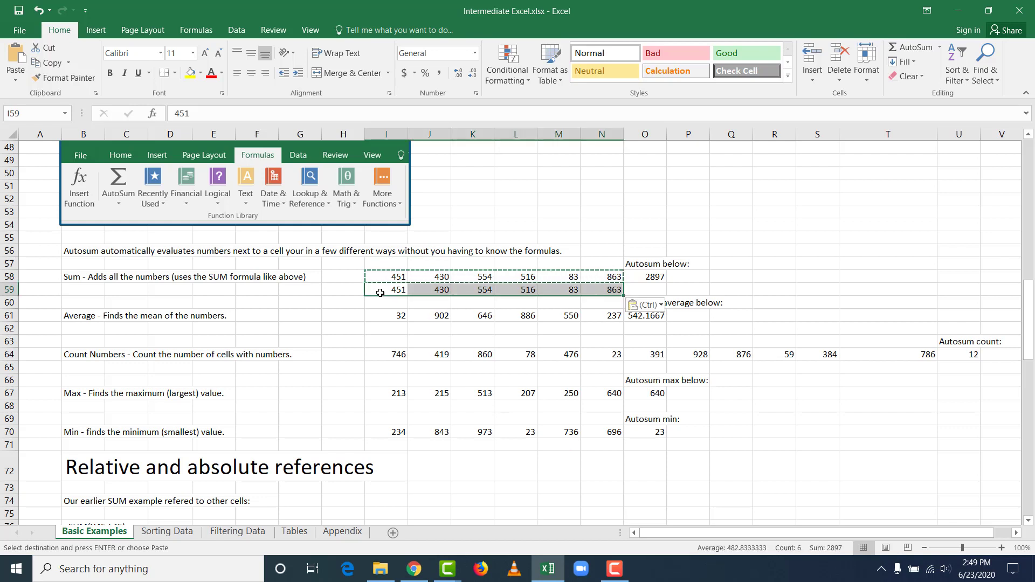
pyautogui.click(686, 202)
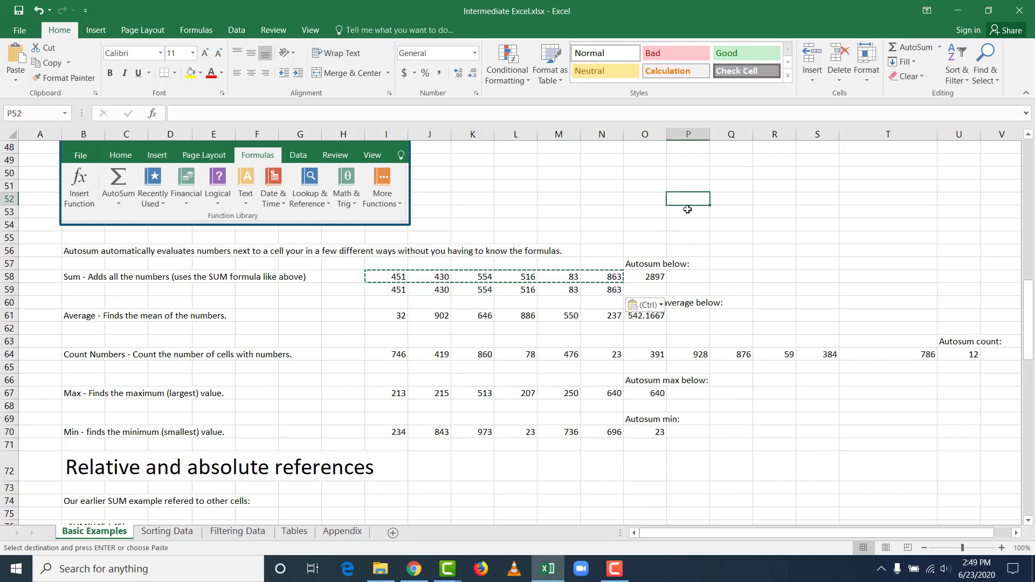
# - Copy the SUM formula from O58 into O59 and check the numbers in I59:N59
pyautogui.click(646, 277)
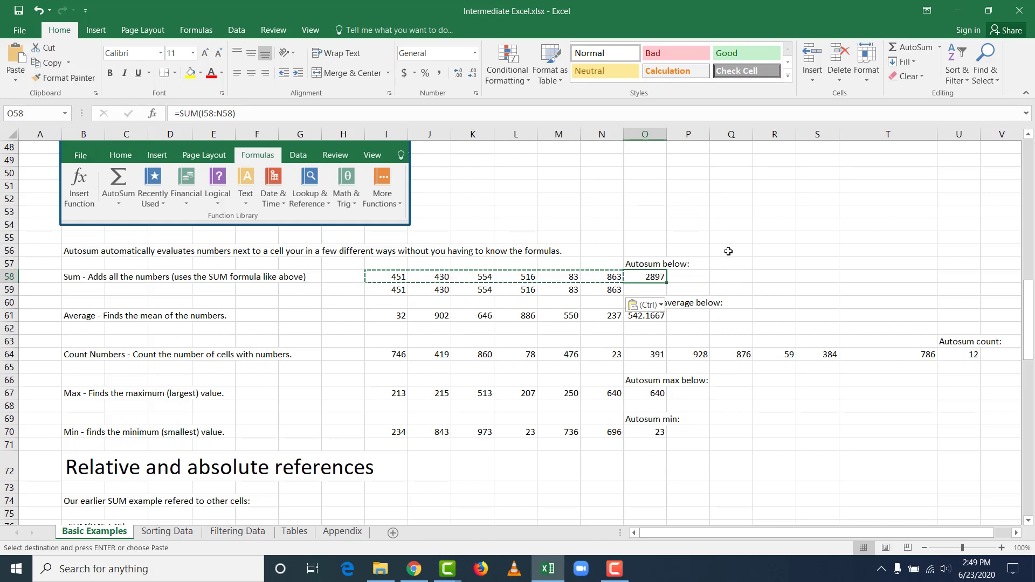
pyautogui.hotkey('ctrl', 'c')
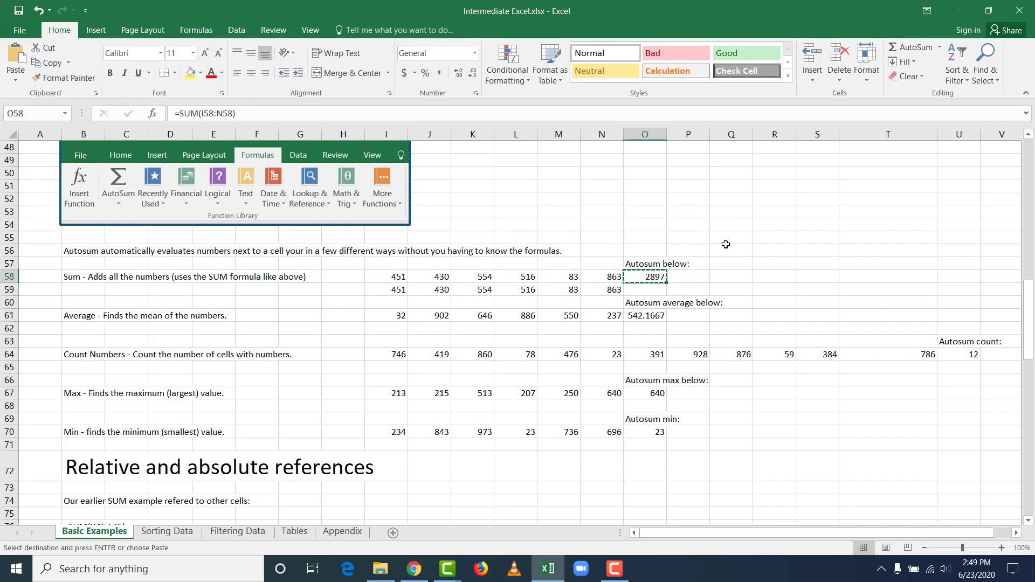
pyautogui.click(645, 289)
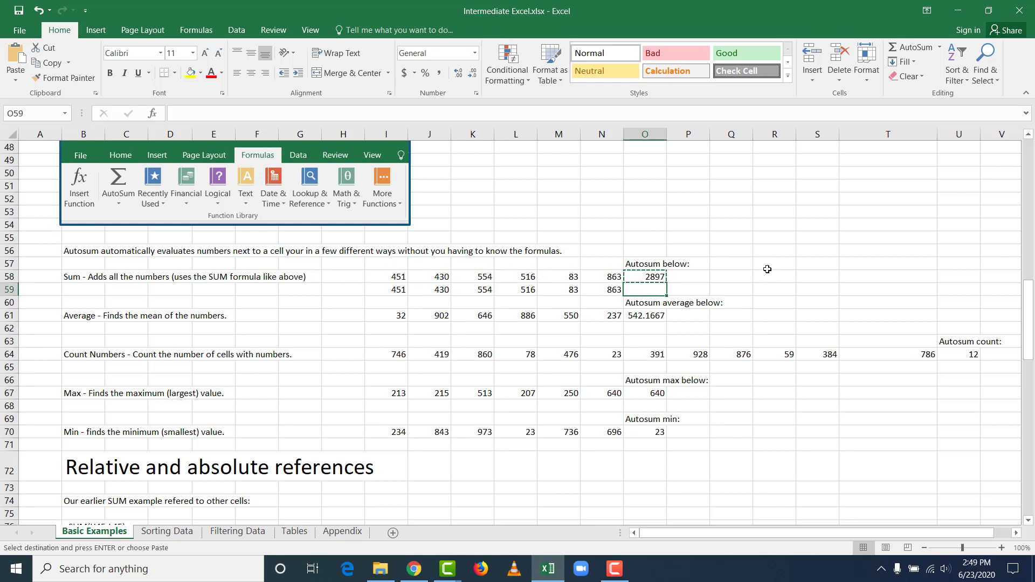
pyautogui.hotkey('ctrl', 'v')
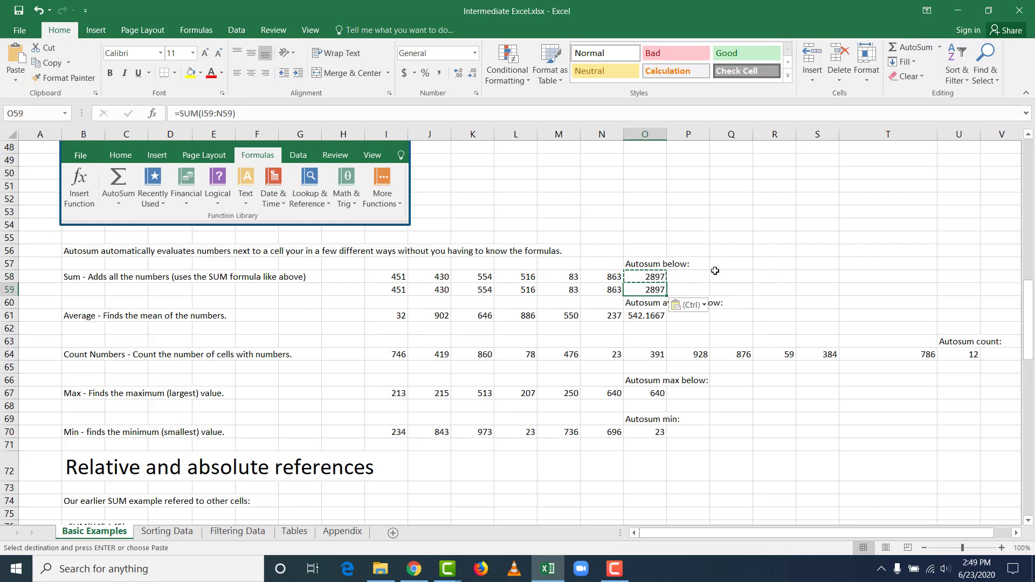
pyautogui.moveTo(381, 286); pyautogui.dragTo(609, 288)
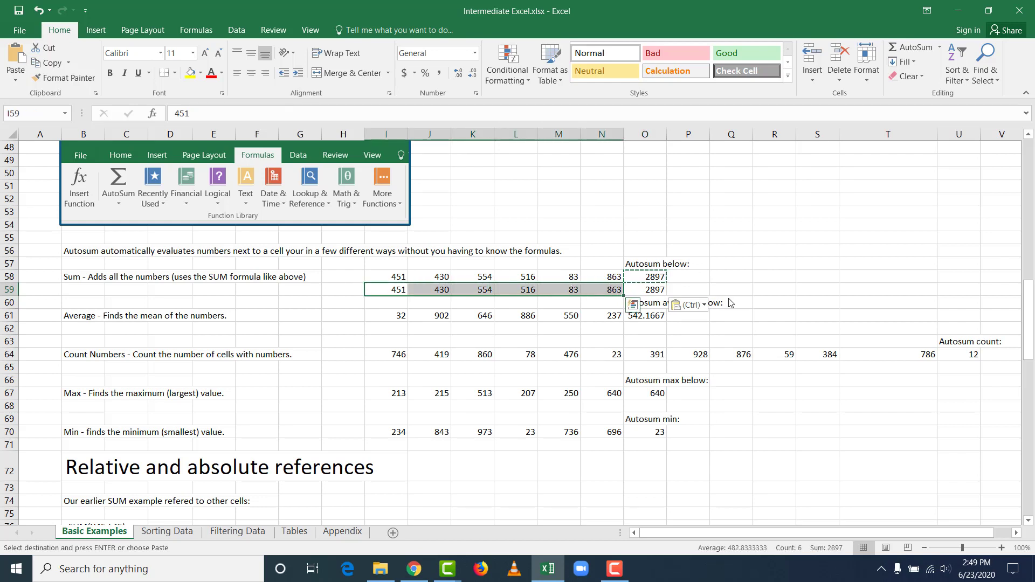
pyautogui.click(768, 292)
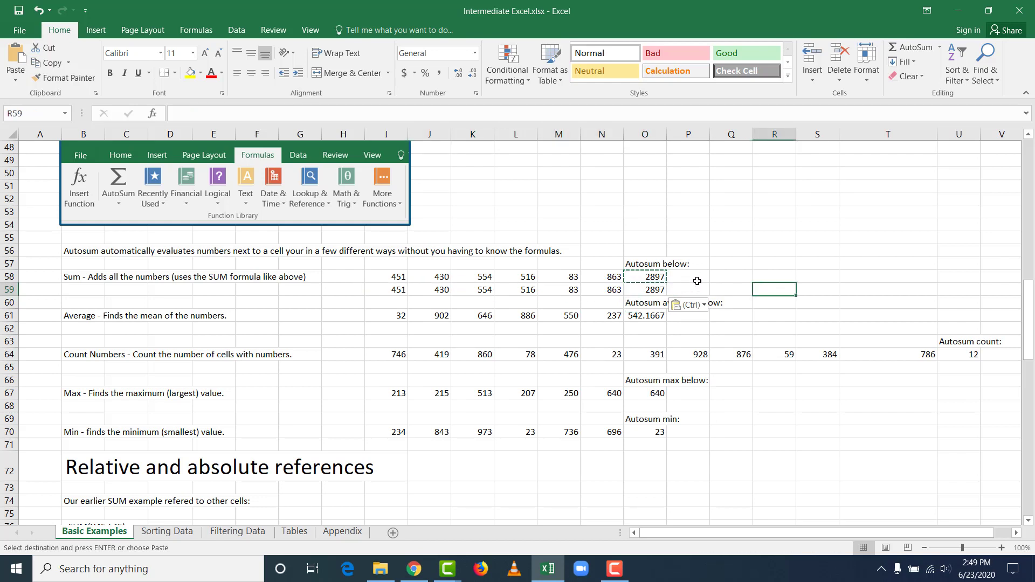
# - Compare the cell references used by the SUM formulas in O58 and O59
pyautogui.click(655, 289)
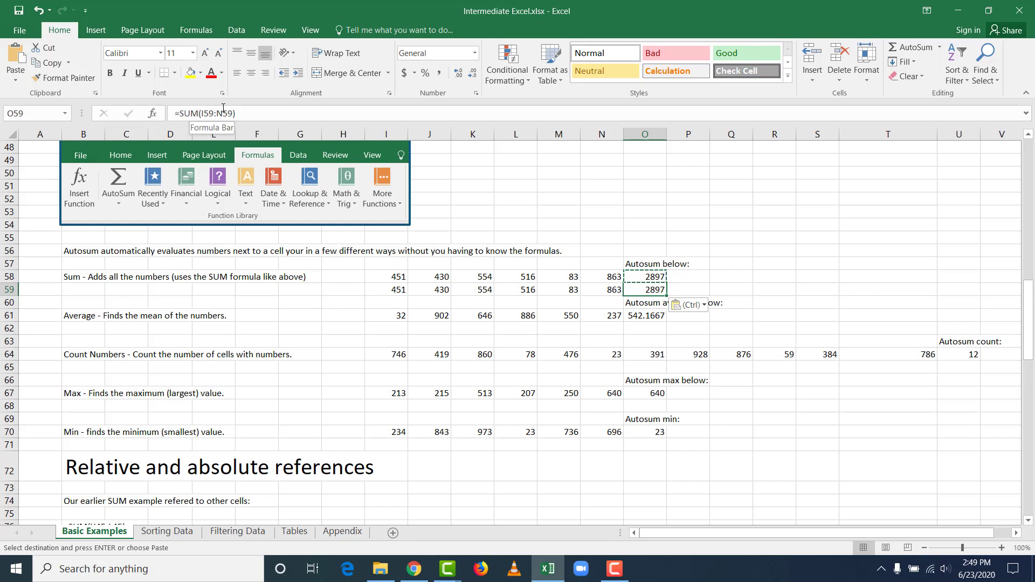
pyautogui.click(656, 278)
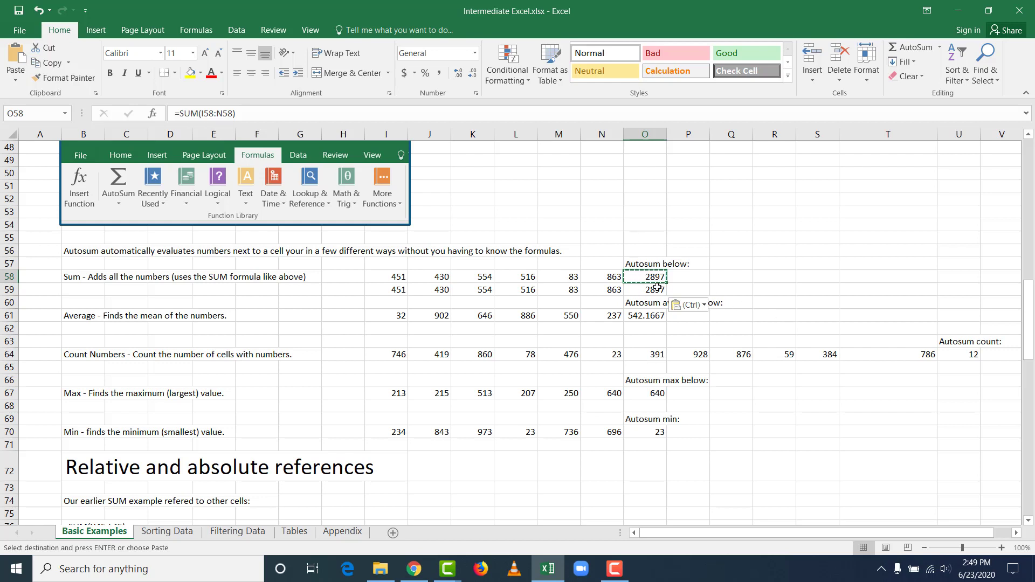
pyautogui.click(206, 115)
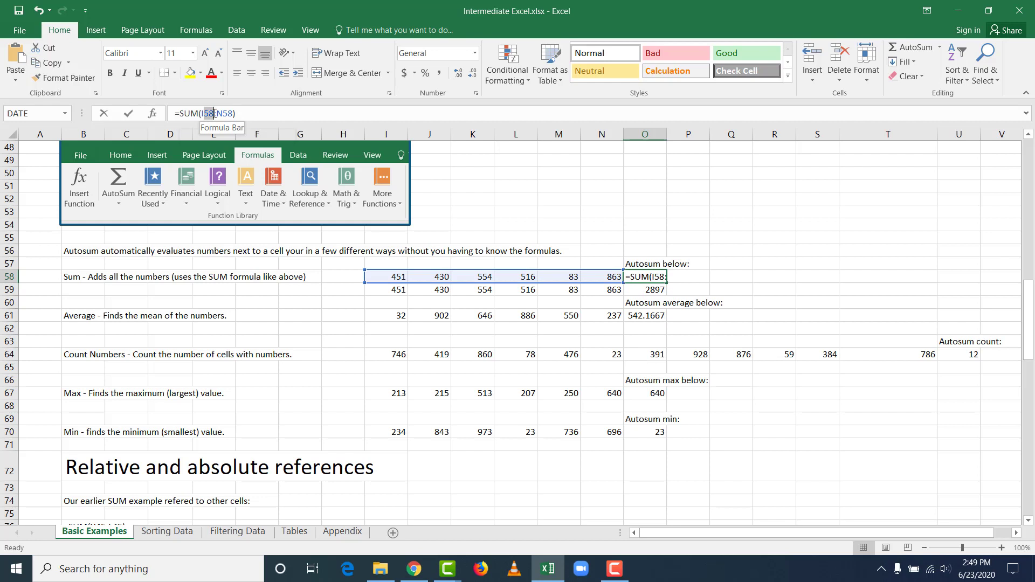
pyautogui.moveTo(222, 114); pyautogui.dragTo(230, 114)
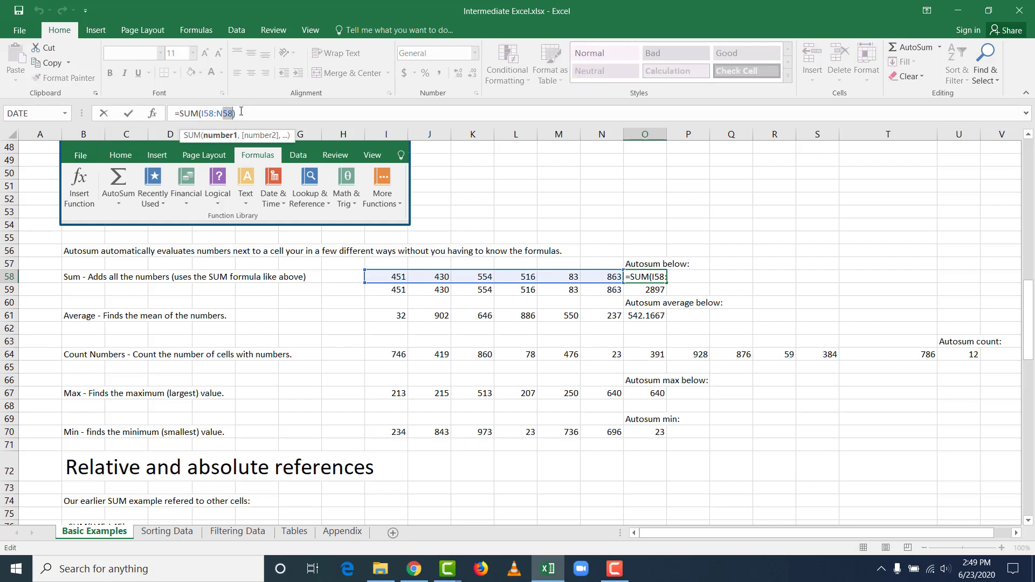
pyautogui.click(248, 116)
pyautogui.press('Return')
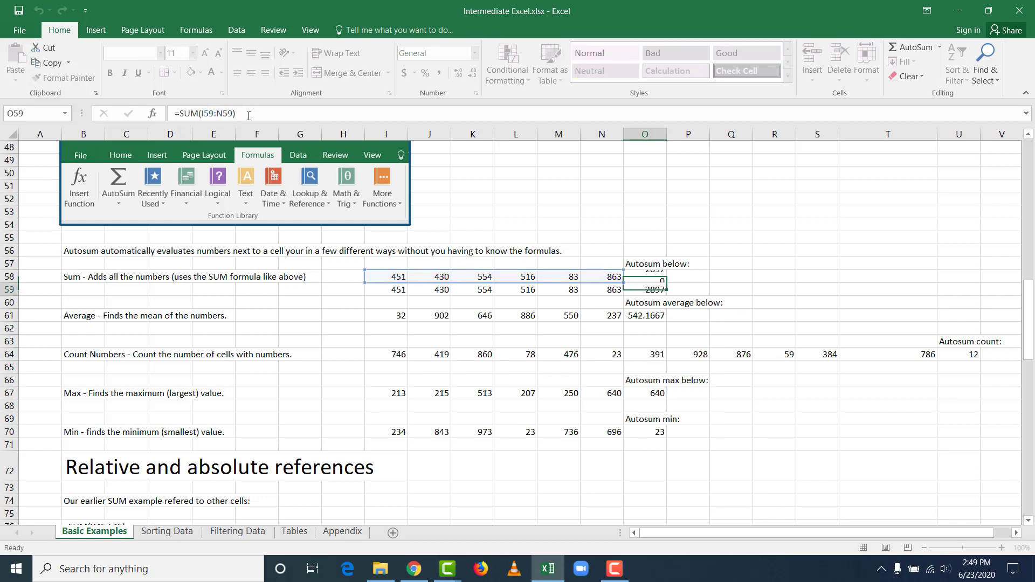
pyautogui.press('Down')
pyautogui.press('Up')
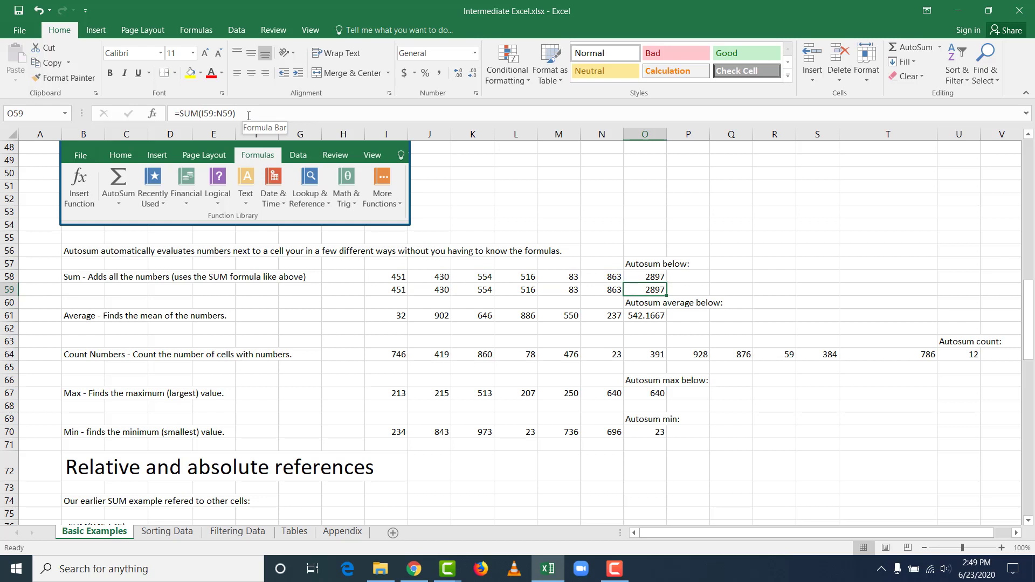
pyautogui.press('Up')
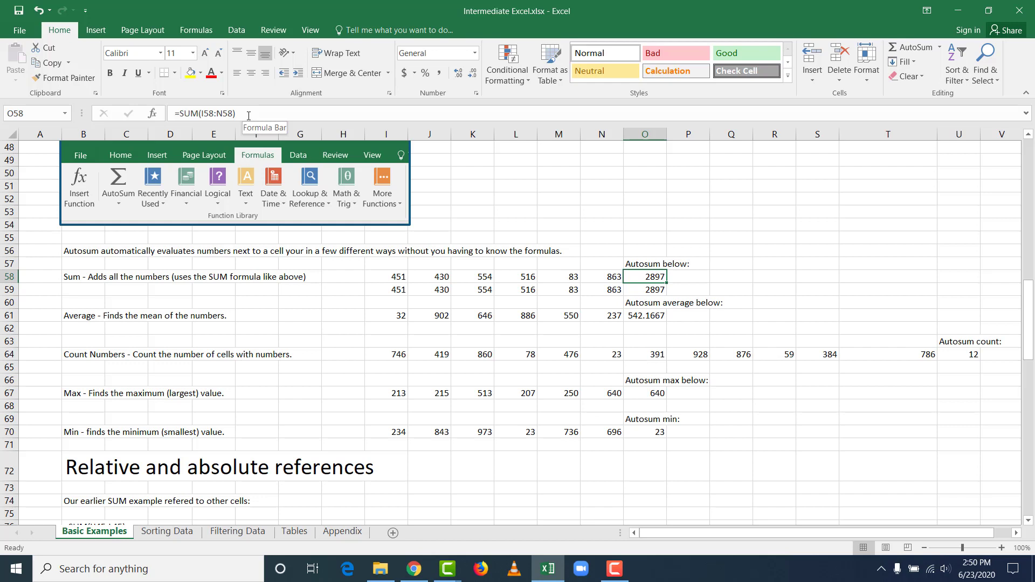
pyautogui.press('Right')
pyautogui.press('Up')
pyautogui.press('Right')
pyautogui.press('Up')
pyautogui.press('Right')
pyautogui.press('Up')
pyautogui.press('Right')
pyautogui.press('Up')
pyautogui.press('Right')
pyautogui.press('Up')
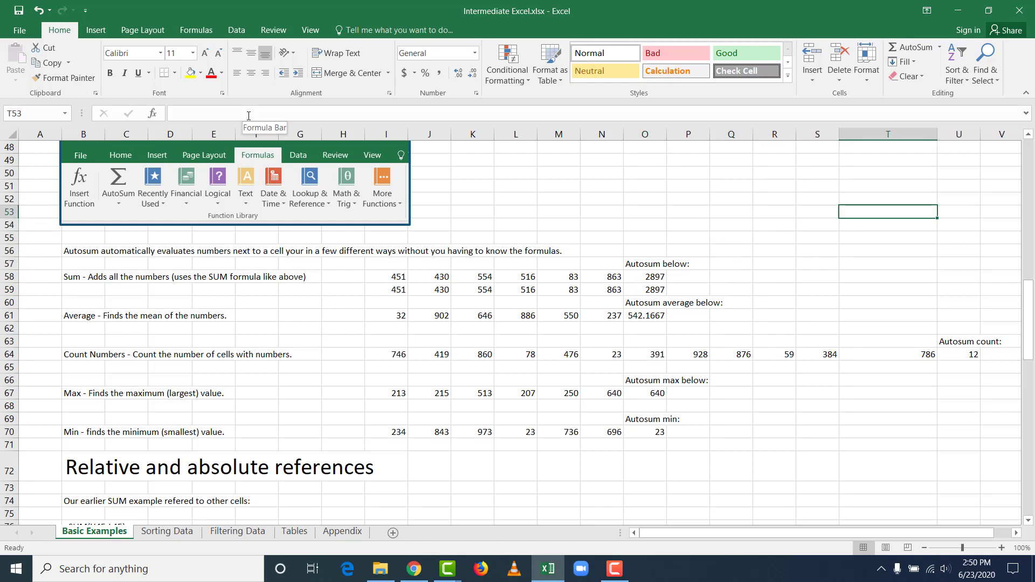
pyautogui.press('Down')
pyautogui.press('Down')
pyautogui.press('Down')
pyautogui.press('Down')
pyautogui.press('Down')
pyautogui.press('Down')
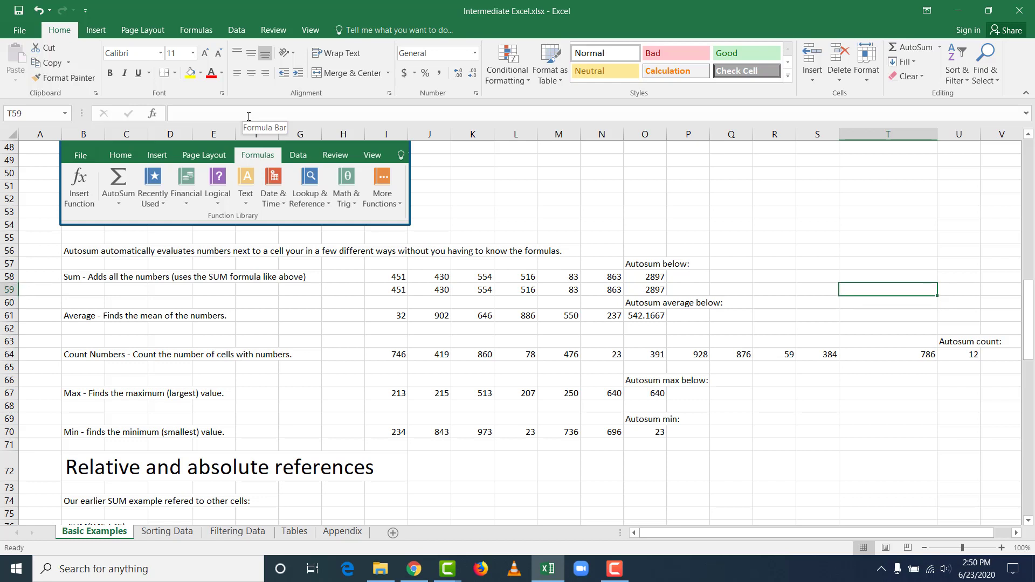
pyautogui.press('Left')
pyautogui.press('Left')
pyautogui.press('Left')
pyautogui.press('Left')
pyautogui.press('Left')
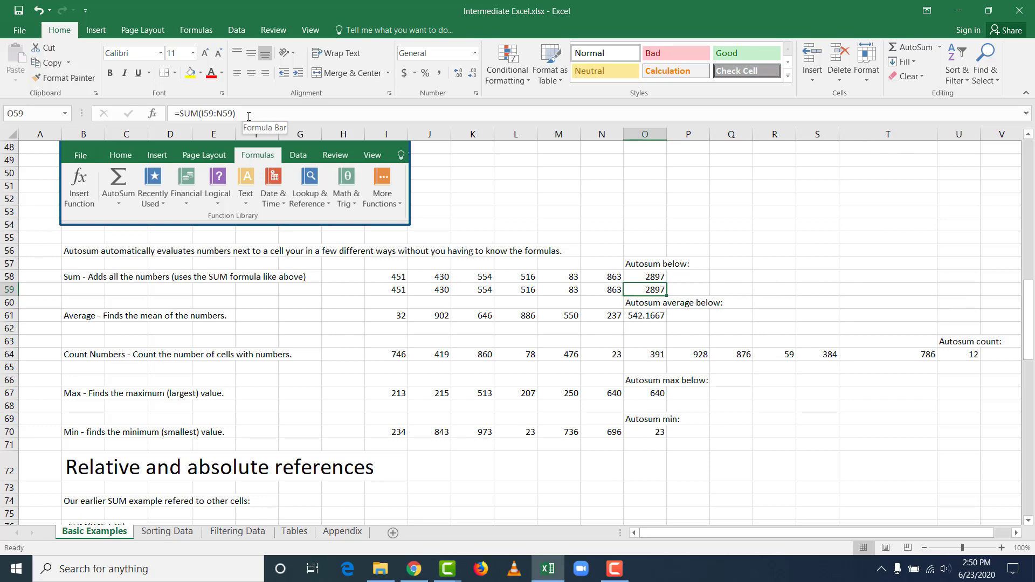
# - Read through the relative, mixed and absolute reference notations in rows 88 to 91 and the tip on switching between them in row 93
pyautogui.scroll(-6, 383, 330)
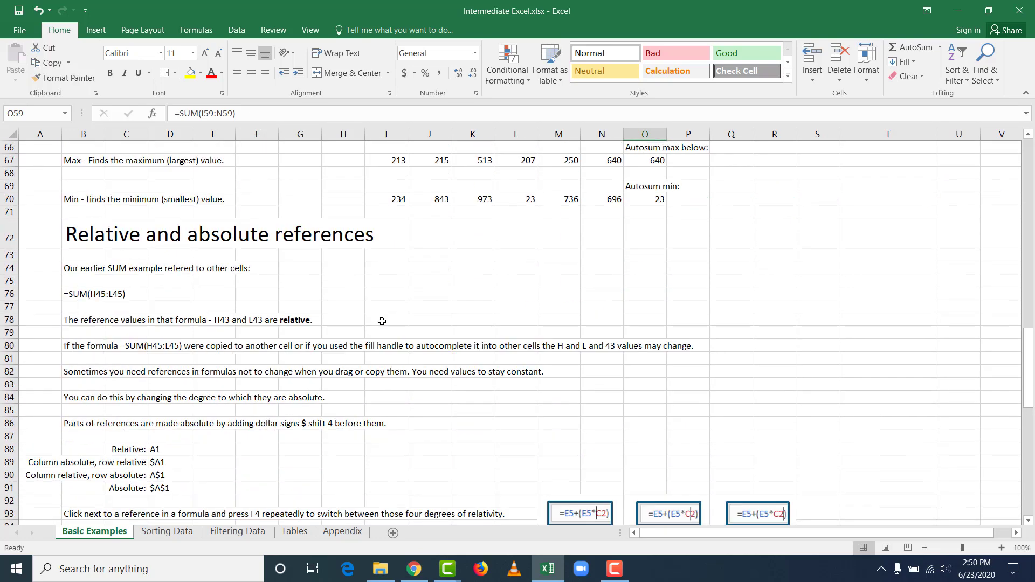
pyautogui.scroll(-4, 381, 320)
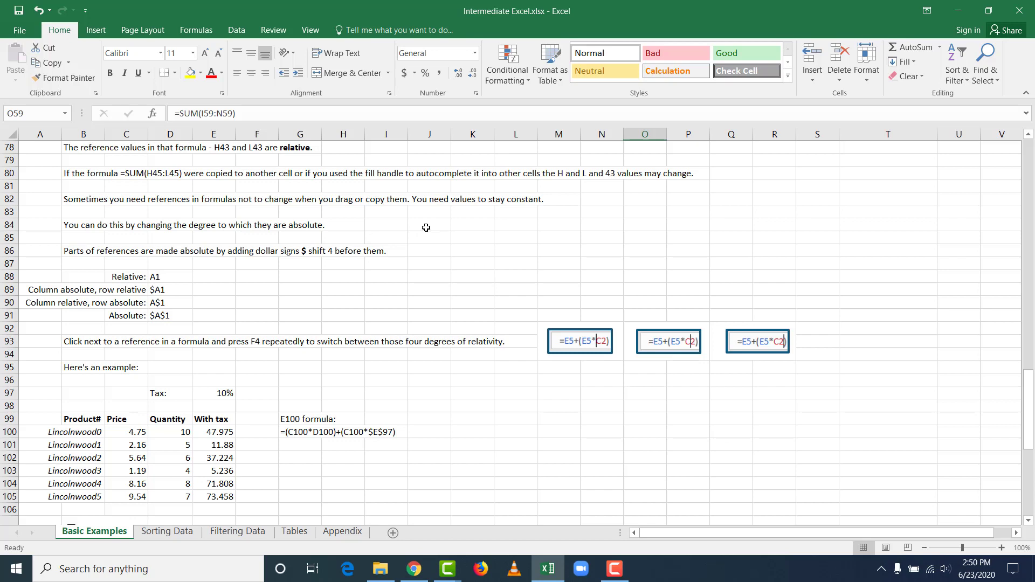
pyautogui.scroll(-3, 425, 227)
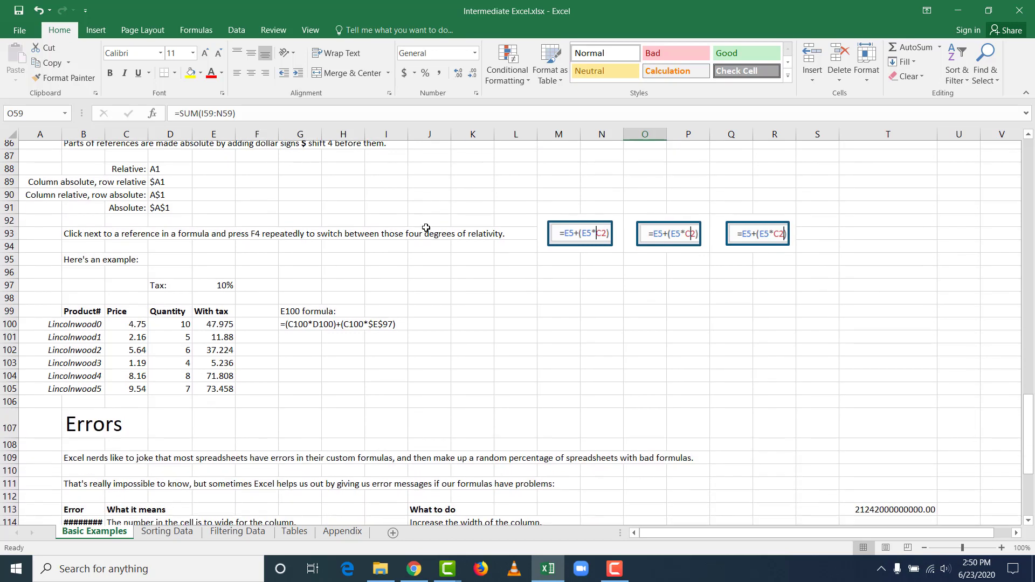
pyautogui.scroll(1, 426, 227)
pyautogui.moveTo(1030, 439); pyautogui.dragTo(1030, 434)
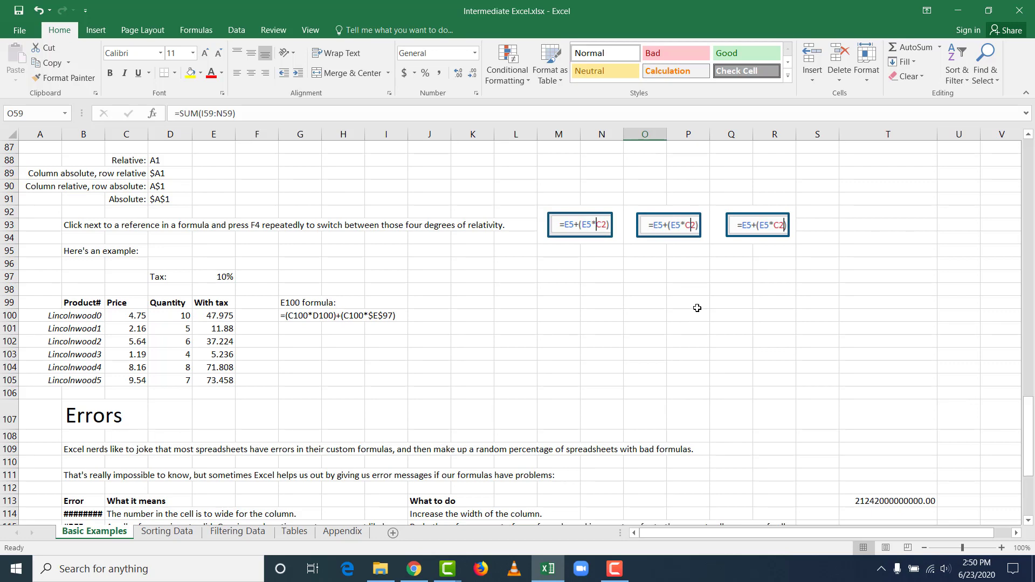
pyautogui.click(210, 161)
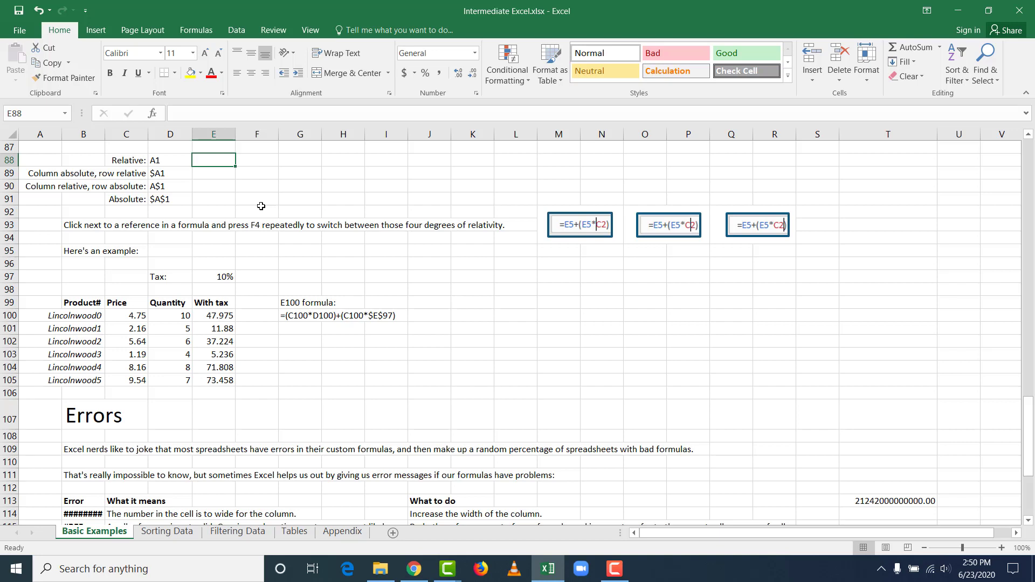
pyautogui.press('Down')
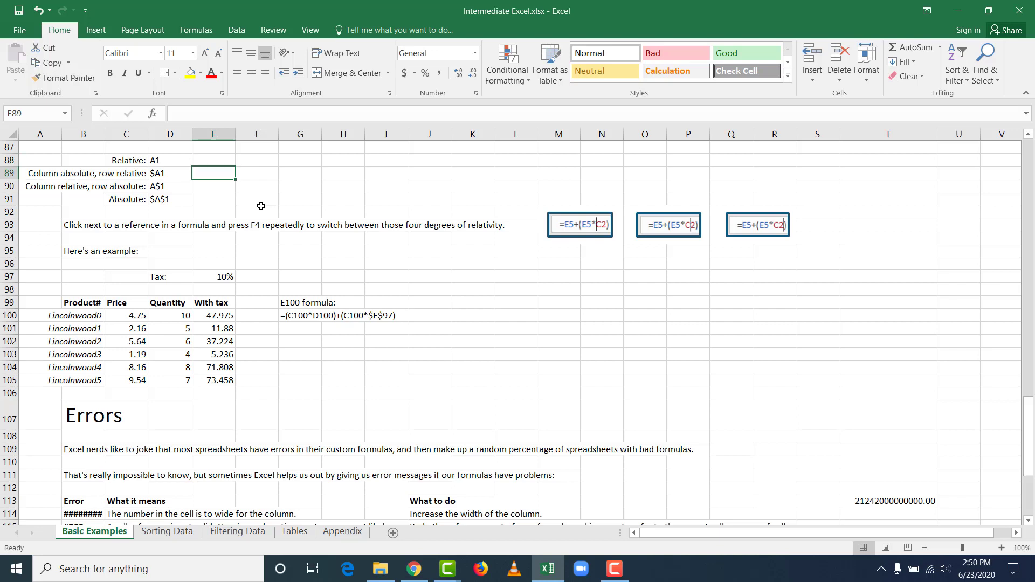
pyautogui.press('Left')
pyautogui.press('Right')
pyautogui.press('Down')
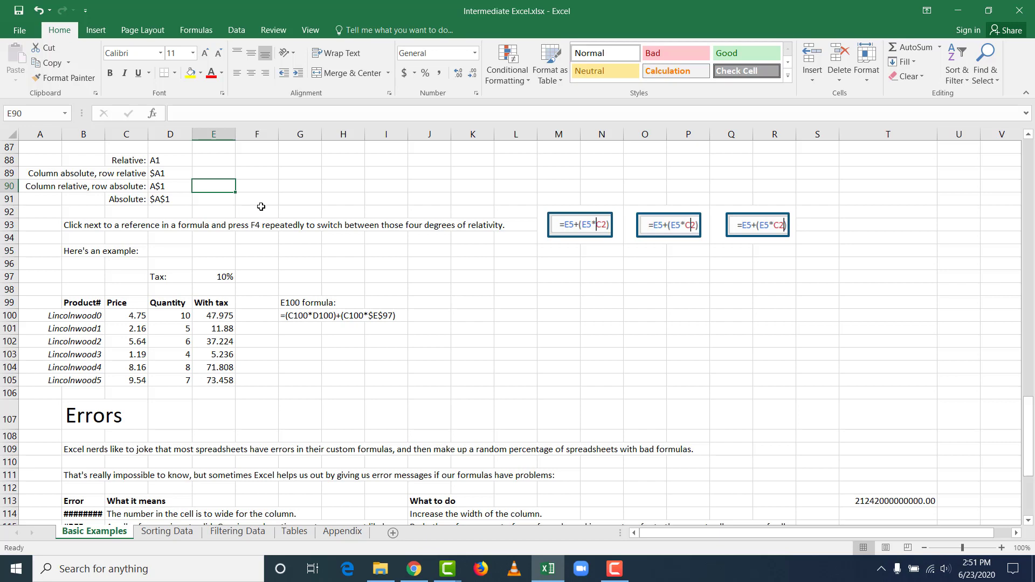
pyautogui.press('Down')
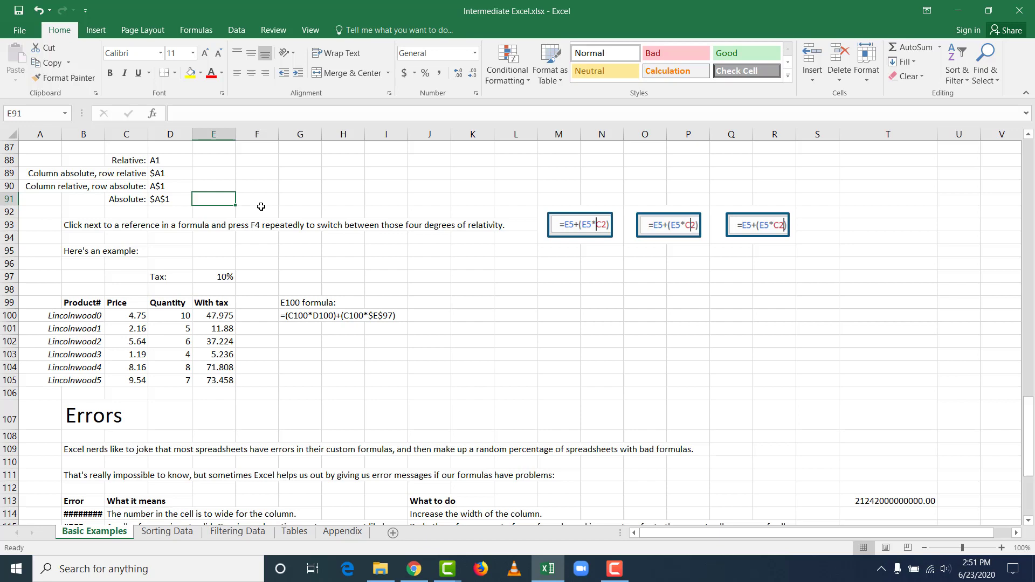
pyautogui.press('Down')
pyautogui.press('Down')
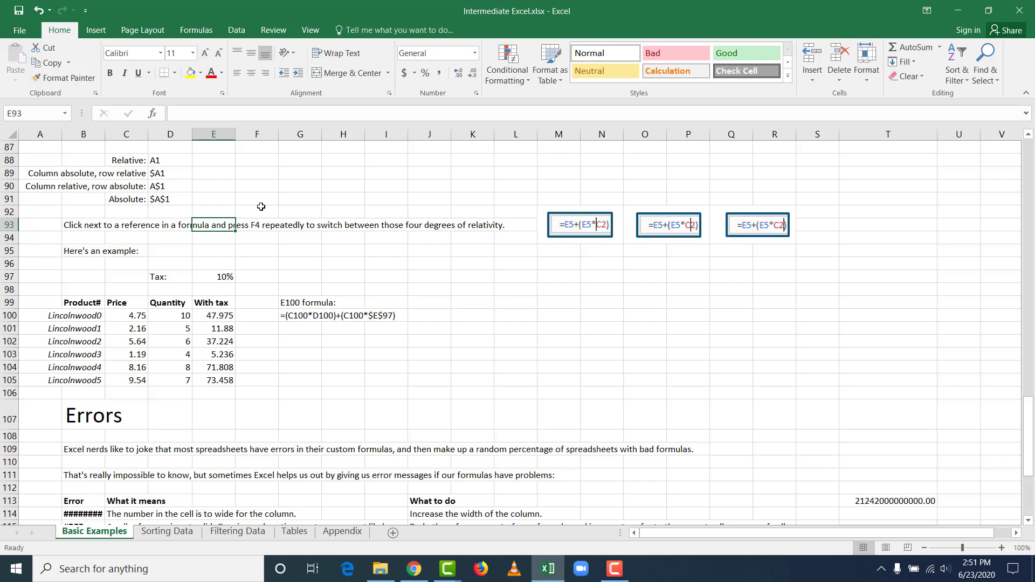
pyautogui.press('Up')
pyautogui.press('Up')
pyautogui.press('Up')
pyautogui.press('Up')
pyautogui.press('Up')
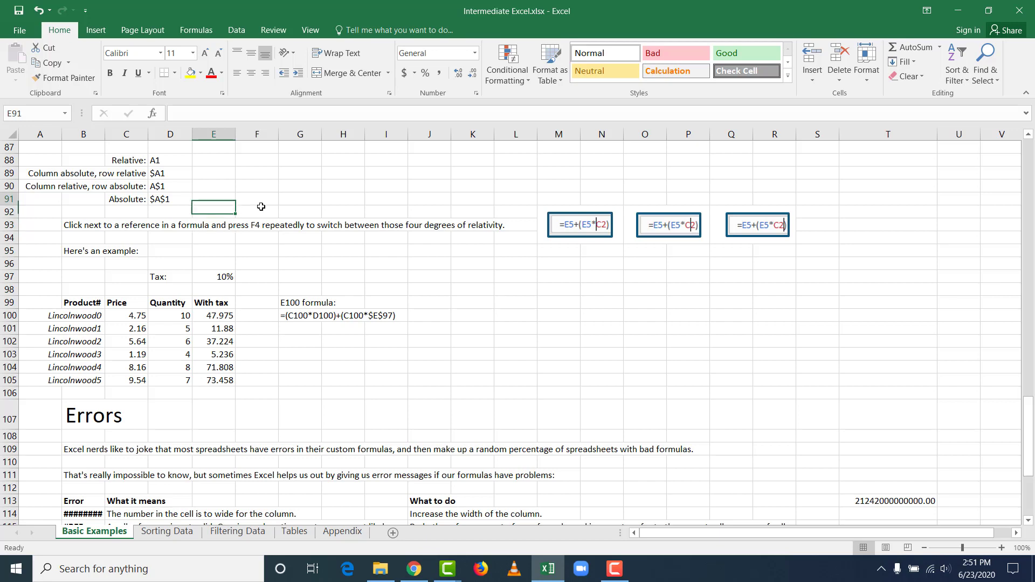
pyautogui.press('Down')
pyautogui.press('Down')
pyautogui.press('Up')
pyautogui.press('Up')
pyautogui.press('Up')
pyautogui.press('Up')
pyautogui.press('Down')
pyautogui.press('Down')
pyautogui.press('Down')
pyautogui.press('Down')
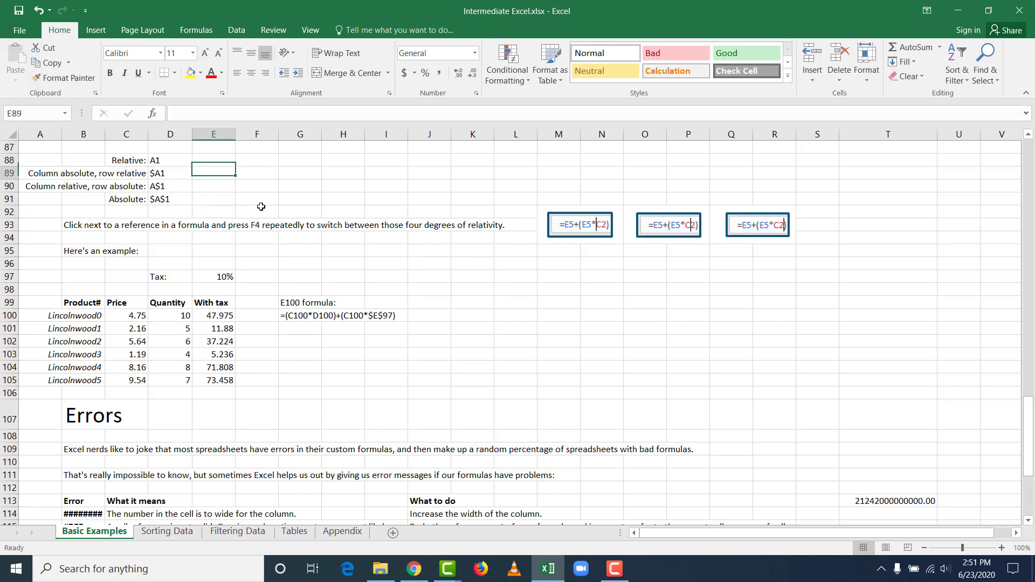
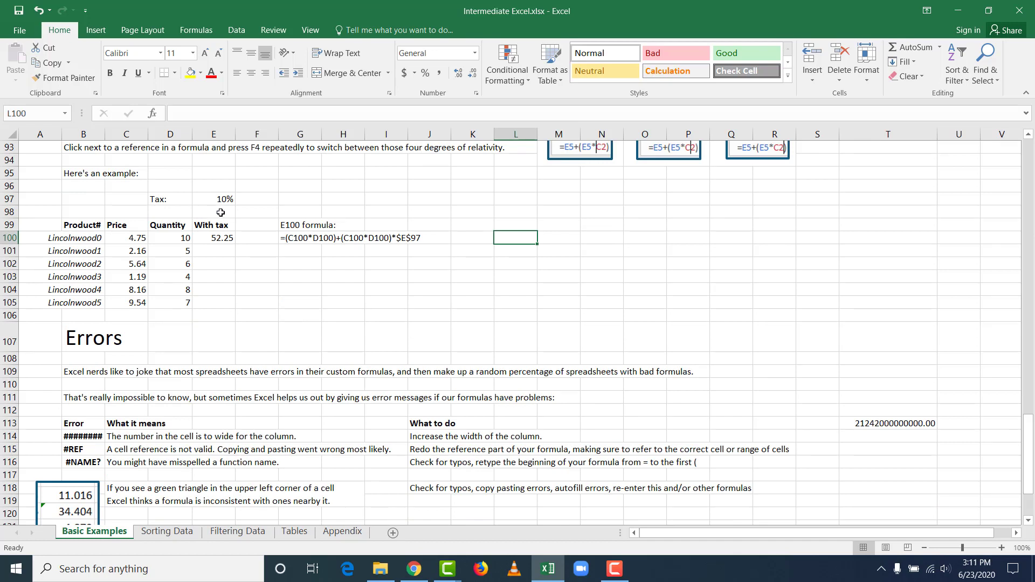
# - Enter the with-tax formula =(C101*D101)+(C101*D101)*$E$97 for Lincolnwood1 in E101
pyautogui.click(214, 198)
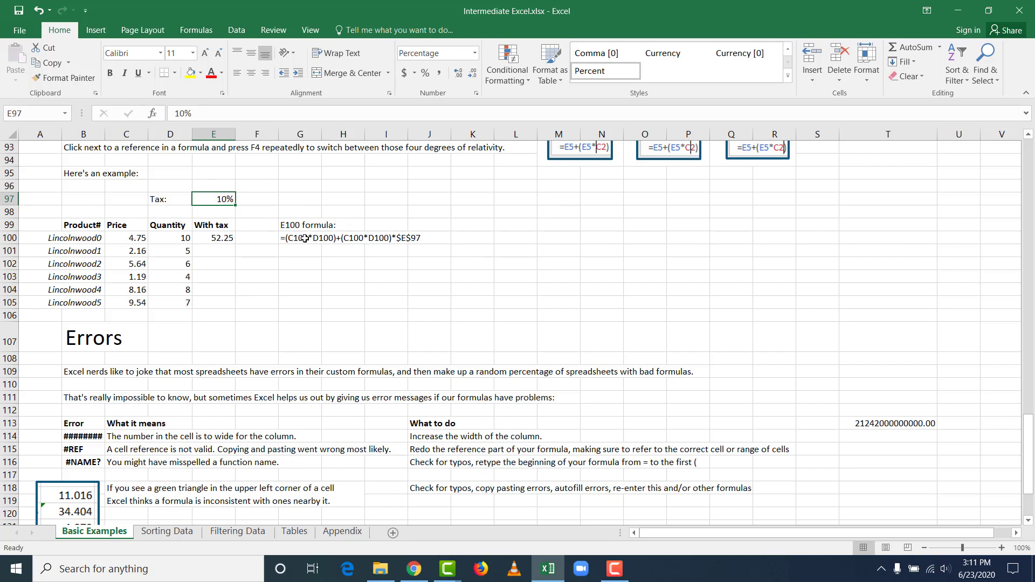
pyautogui.click(208, 252)
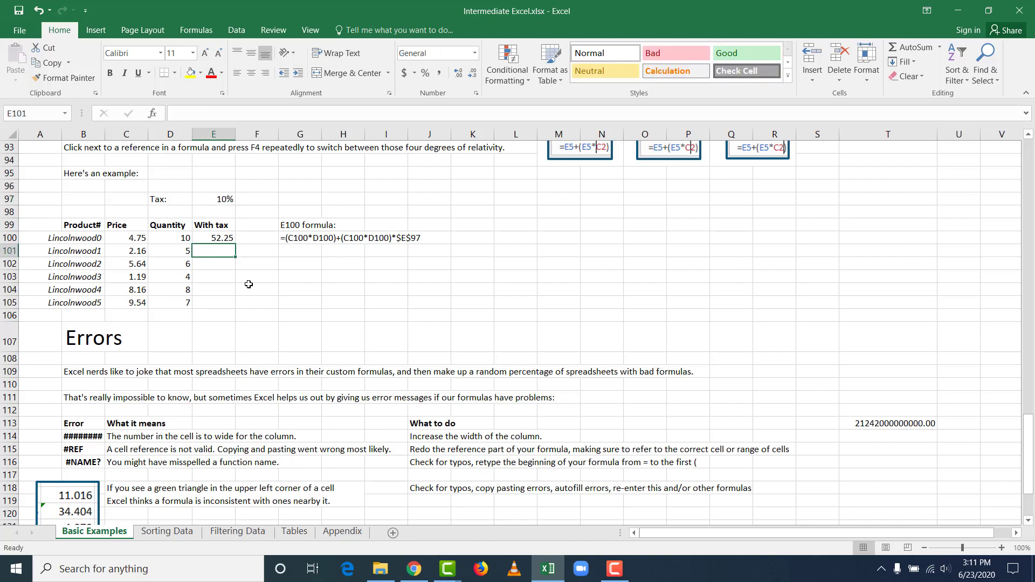
pyautogui.write('=')
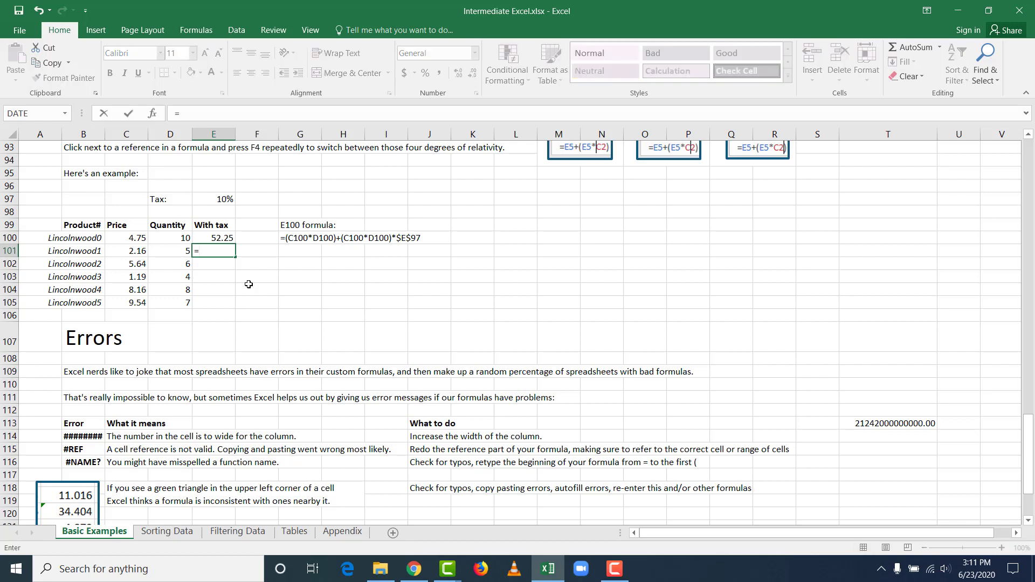
pyautogui.write('(')
pyautogui.click(136, 252)
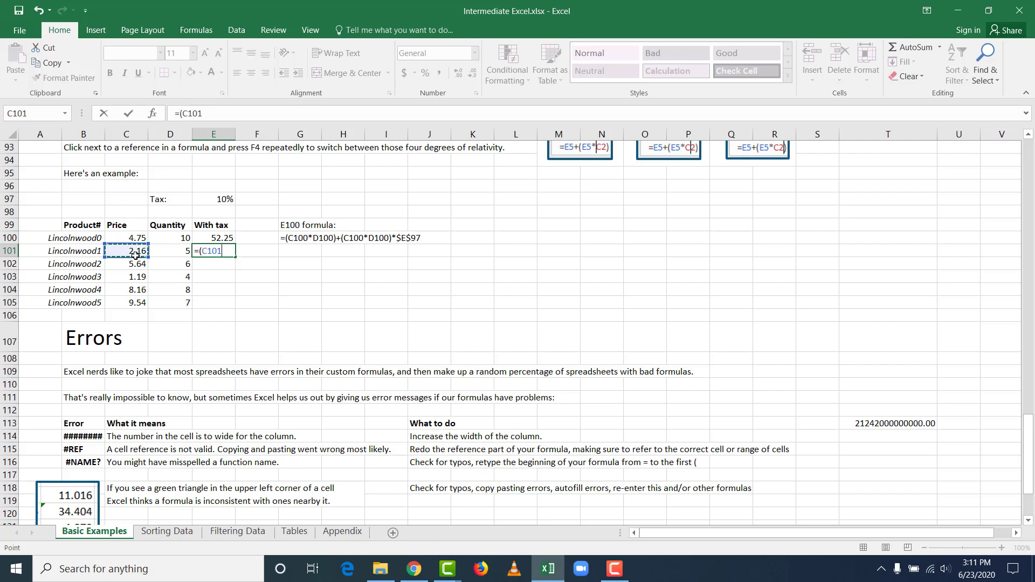
pyautogui.write('*')
pyautogui.click(170, 249)
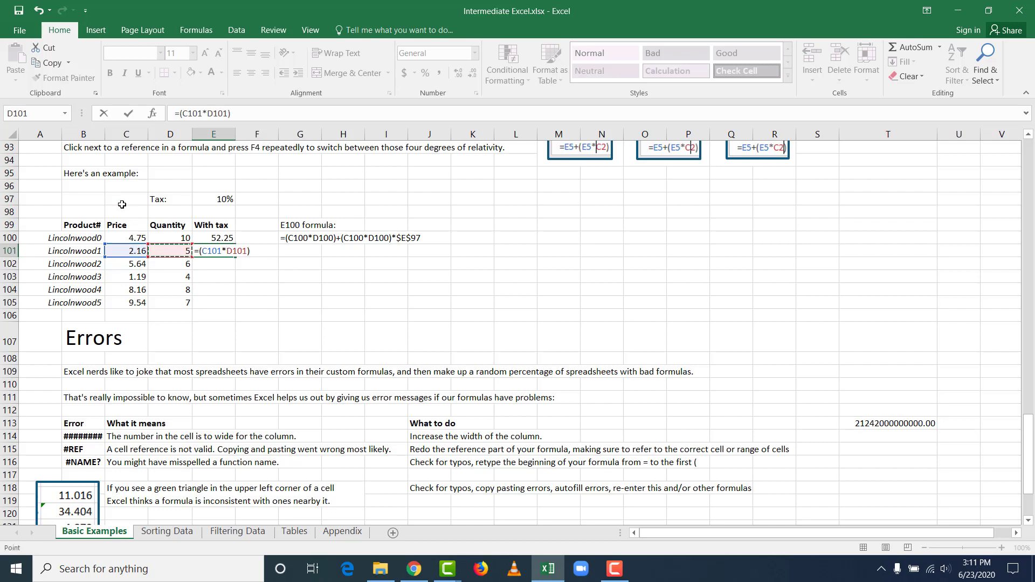
pyautogui.write(')+(')
pyautogui.click(124, 250)
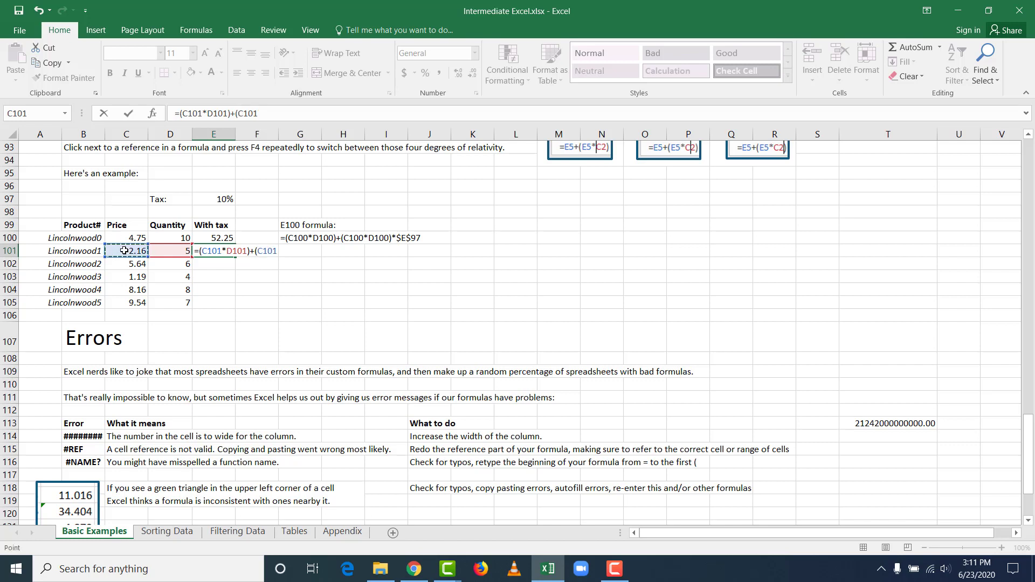
pyautogui.write('*')
pyautogui.click(172, 250)
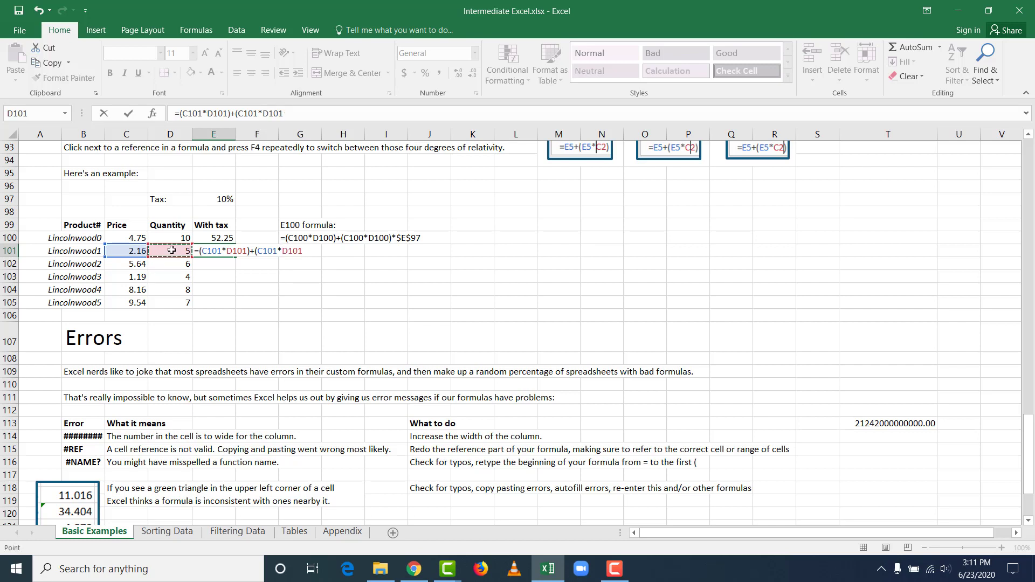
pyautogui.write(')*')
pyautogui.write('$E$')
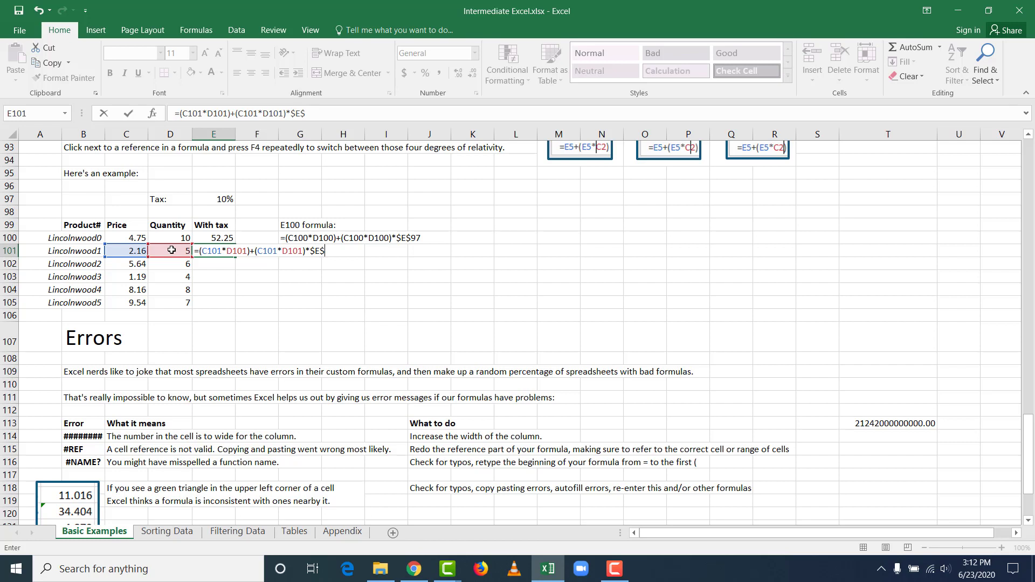
pyautogui.write('97')
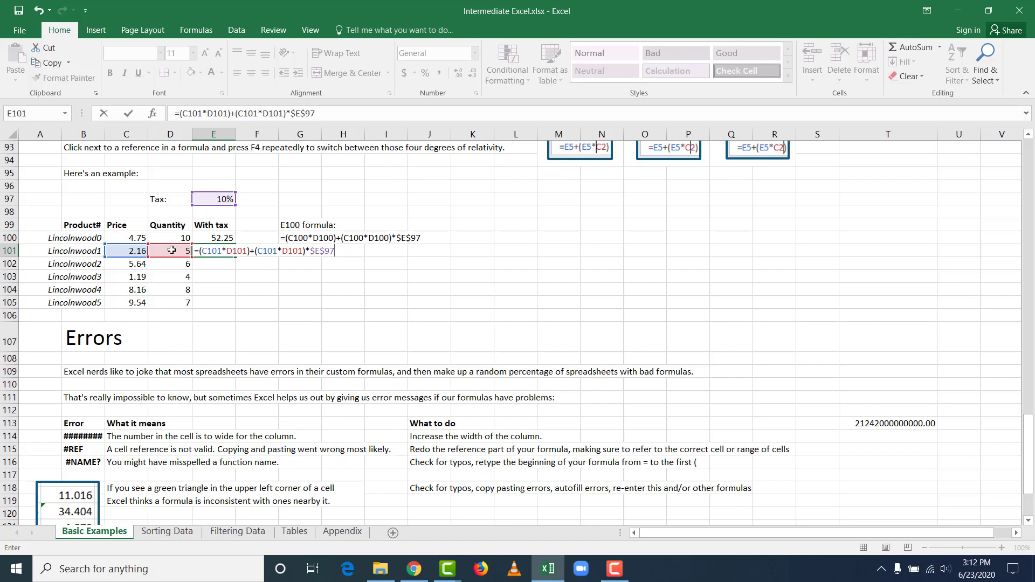
pyautogui.press('Return')
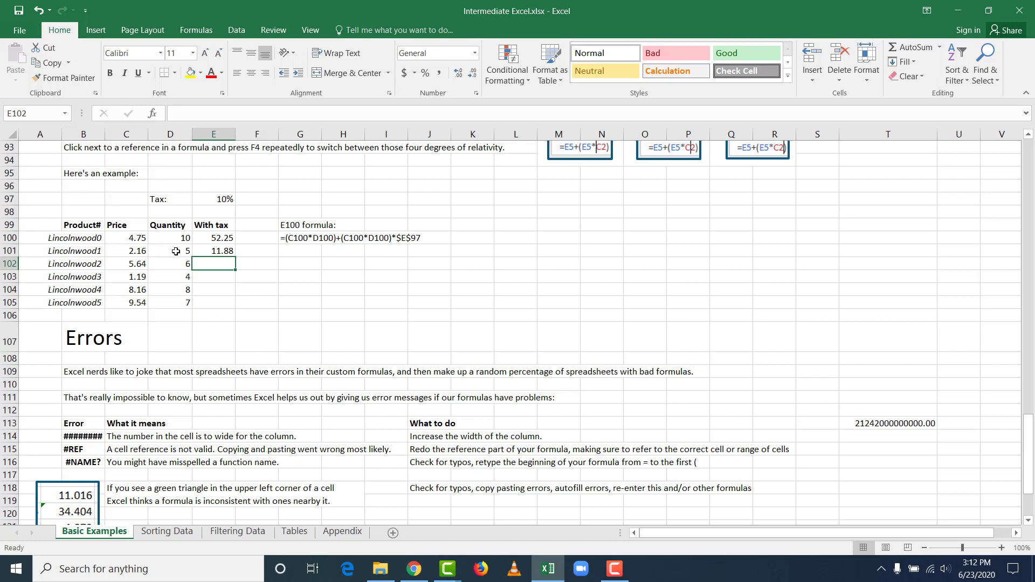
# - Fill the with-tax formula from E101 down through E105 to cover the remaining products
pyautogui.click(206, 250)
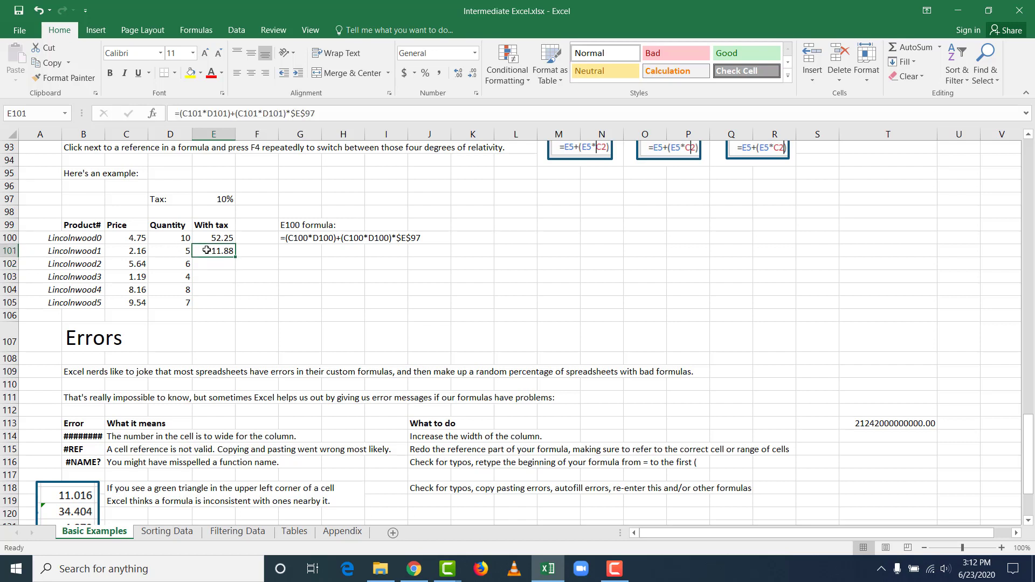
pyautogui.click(304, 272)
pyautogui.click(215, 250)
pyautogui.moveTo(235, 255)
pyautogui.mouseDown()
pyautogui.moveTo(228, 305)
pyautogui.moveTo(227, 256)
pyautogui.mouseUp()
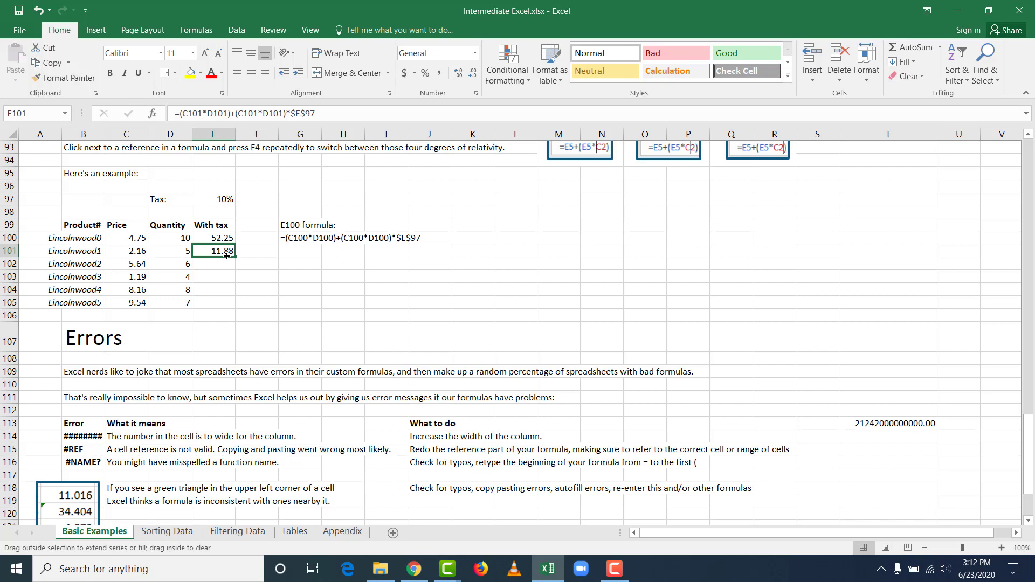
pyautogui.moveTo(227, 256); pyautogui.dragTo(226, 304)
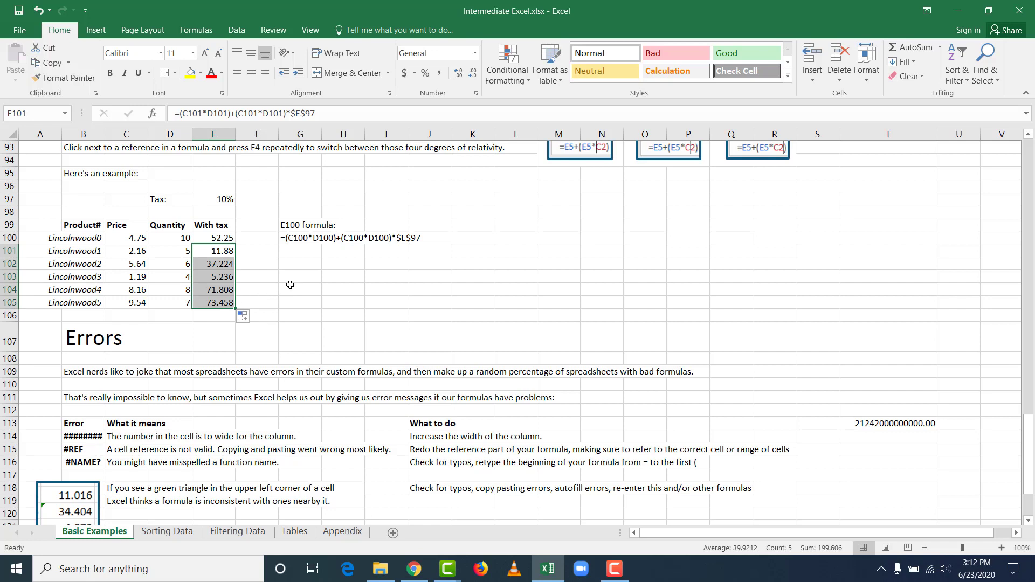
pyautogui.click(287, 275)
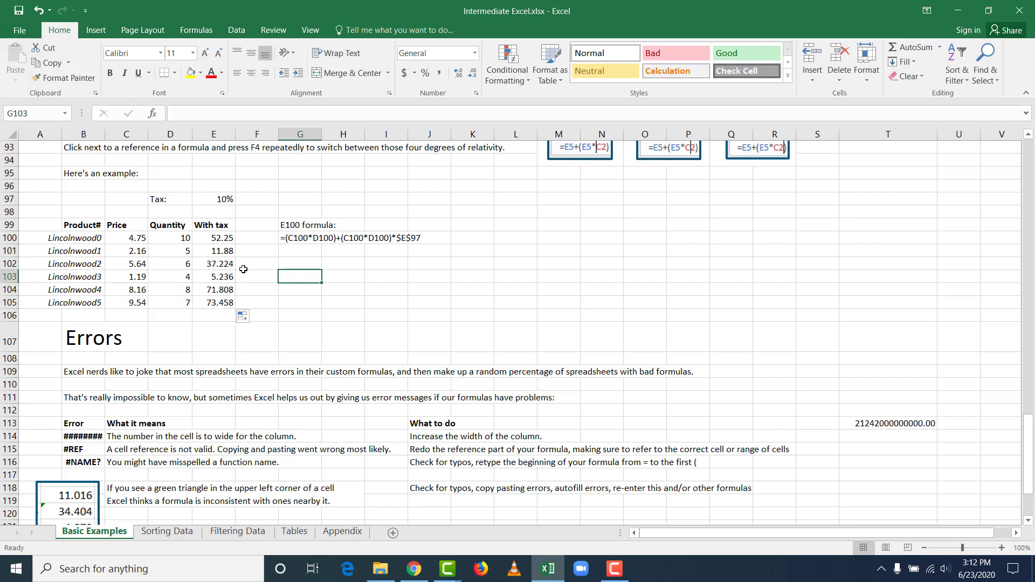
# - Compare the cell references in the with-tax formulas in E100:E105 and review the absolute notation $A$1 in row 91
pyautogui.click(217, 251)
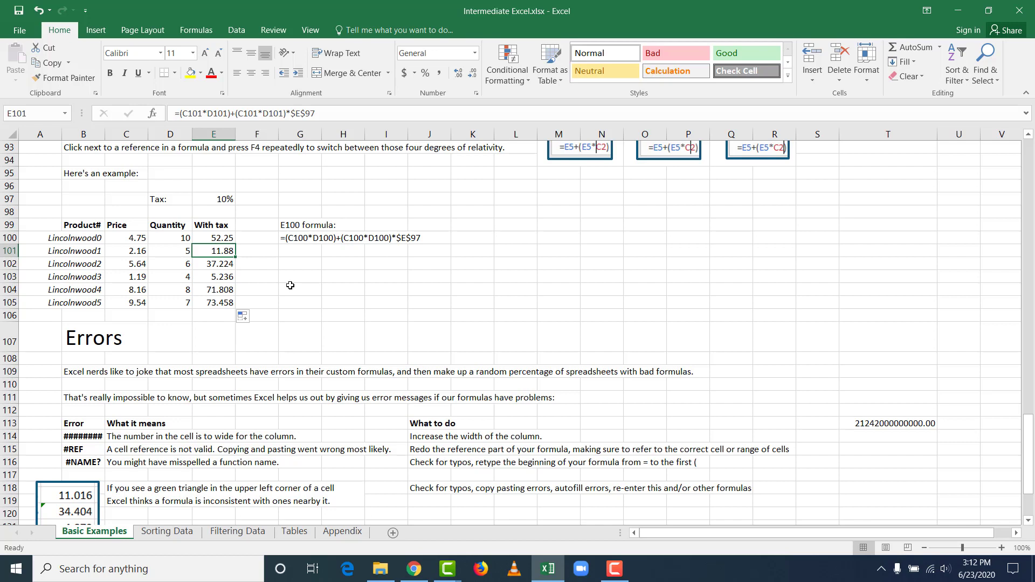
pyautogui.press('Up')
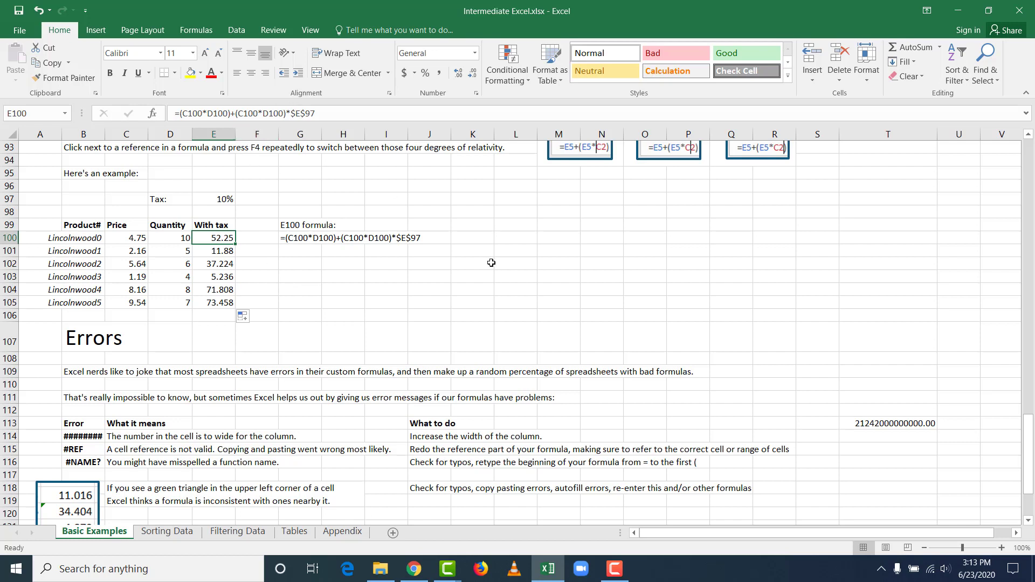
pyautogui.press('Down')
pyautogui.press('Down')
pyautogui.press('Down')
pyautogui.press('Down')
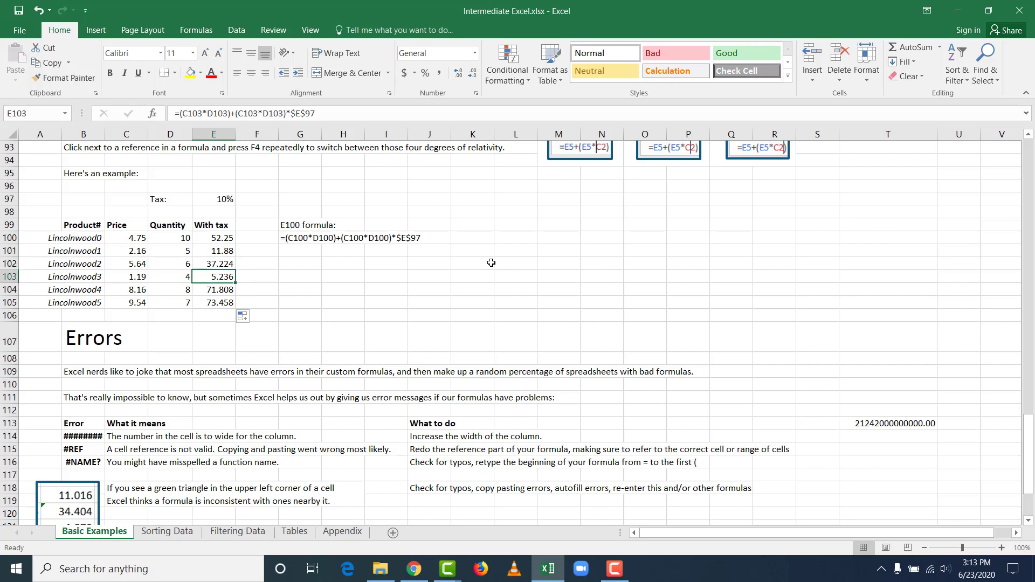
pyautogui.press('Down')
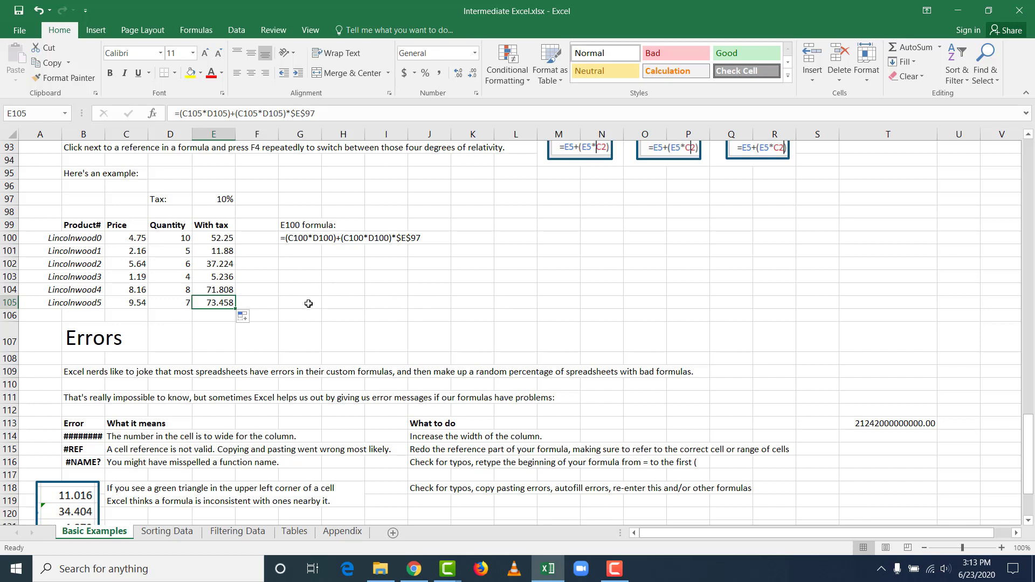
pyautogui.scroll(3, 307, 303)
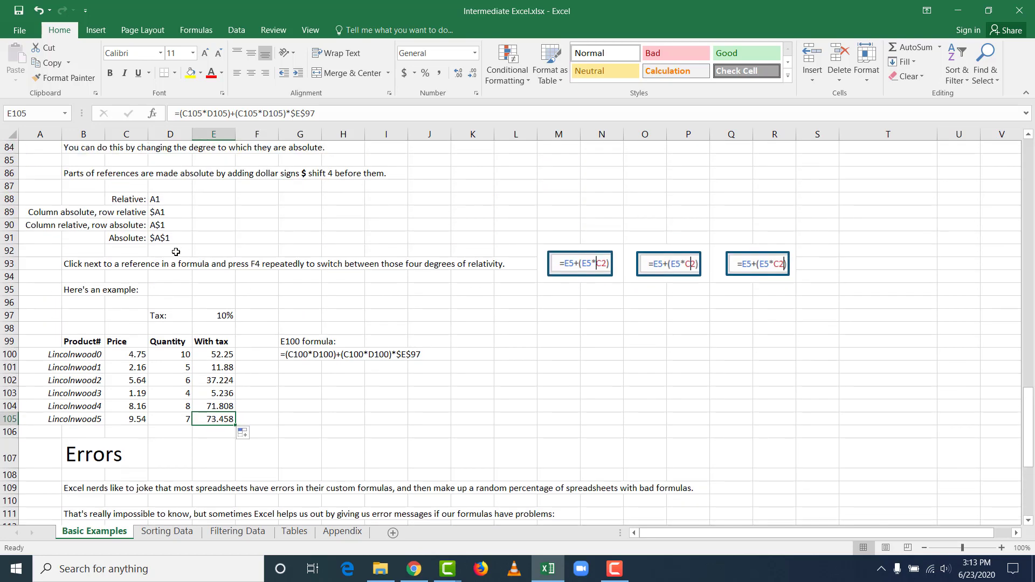
pyautogui.moveTo(119, 235); pyautogui.dragTo(167, 238)
pyautogui.click(337, 405)
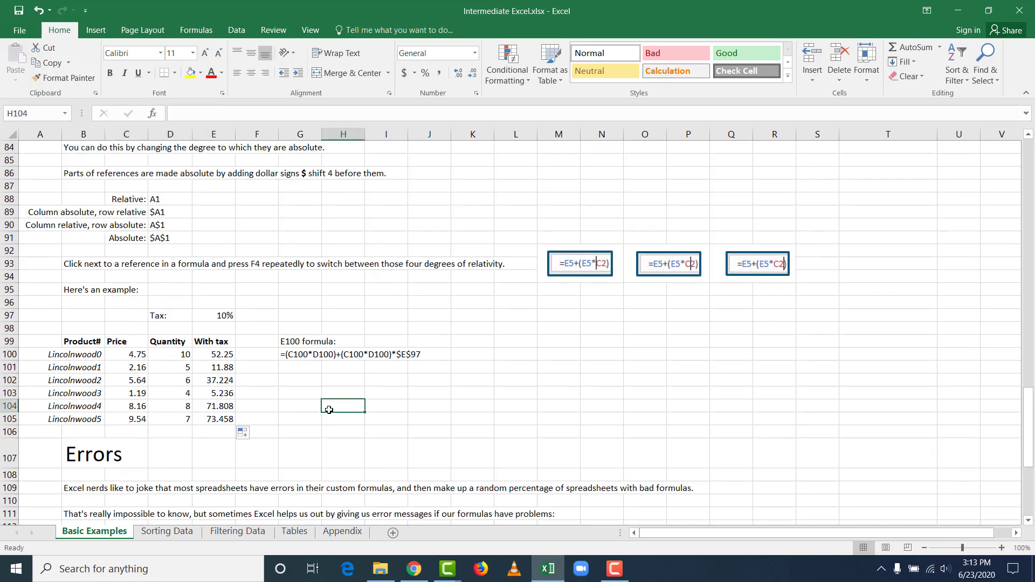
# - Clear the large number from T113 beside the Errors table and narrow column T to about half its width
pyautogui.scroll(-7, 335, 377)
pyautogui.scroll(-1, 335, 371)
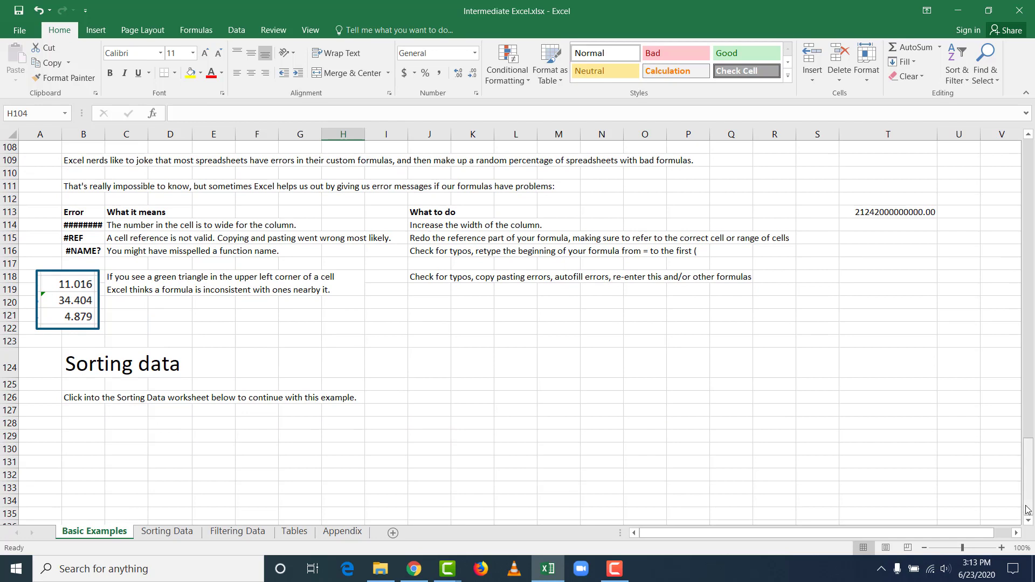
pyautogui.moveTo(1029, 503); pyautogui.dragTo(1029, 500)
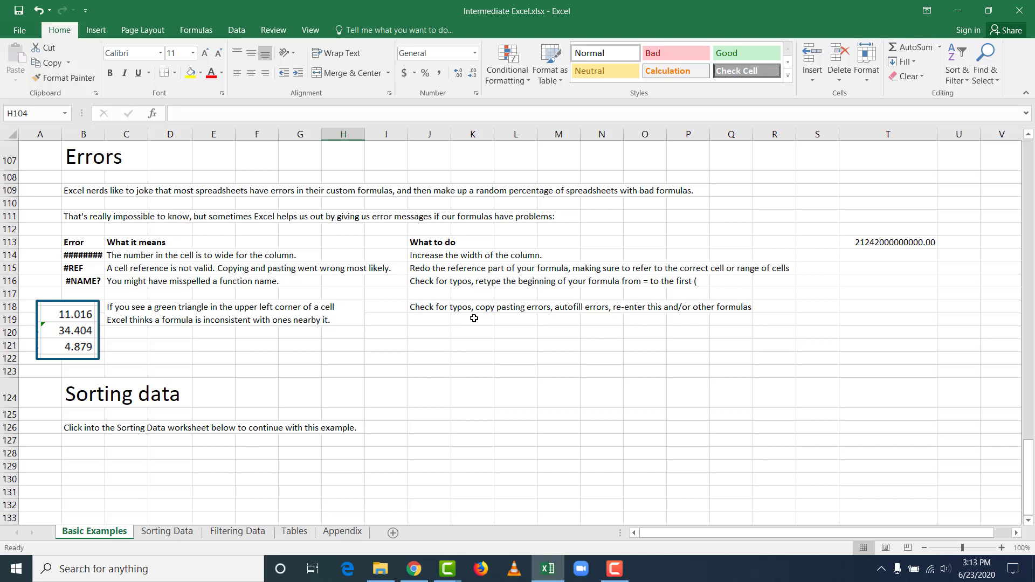
pyautogui.click(856, 246)
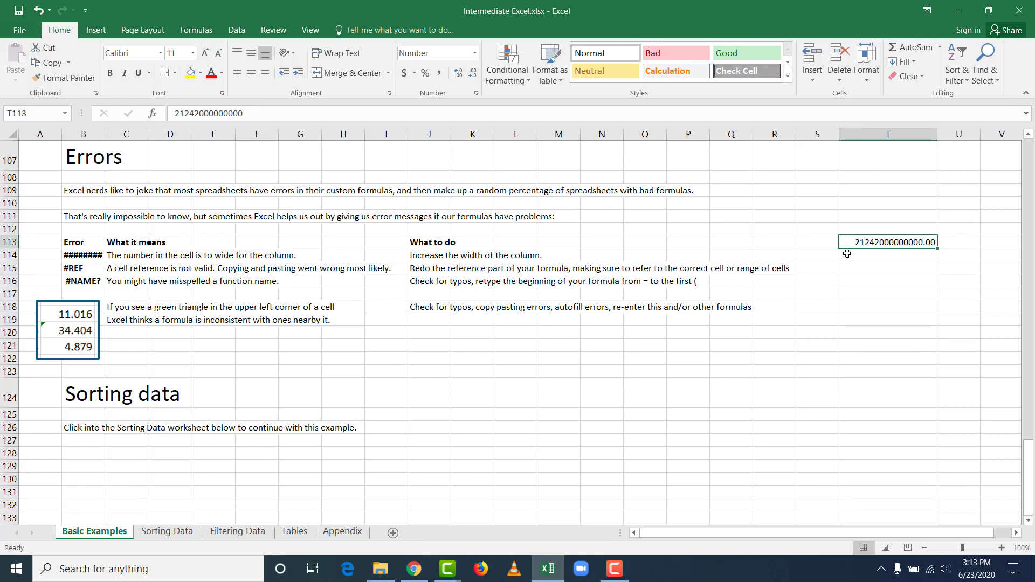
pyautogui.press('Delete')
pyautogui.click(634, 358)
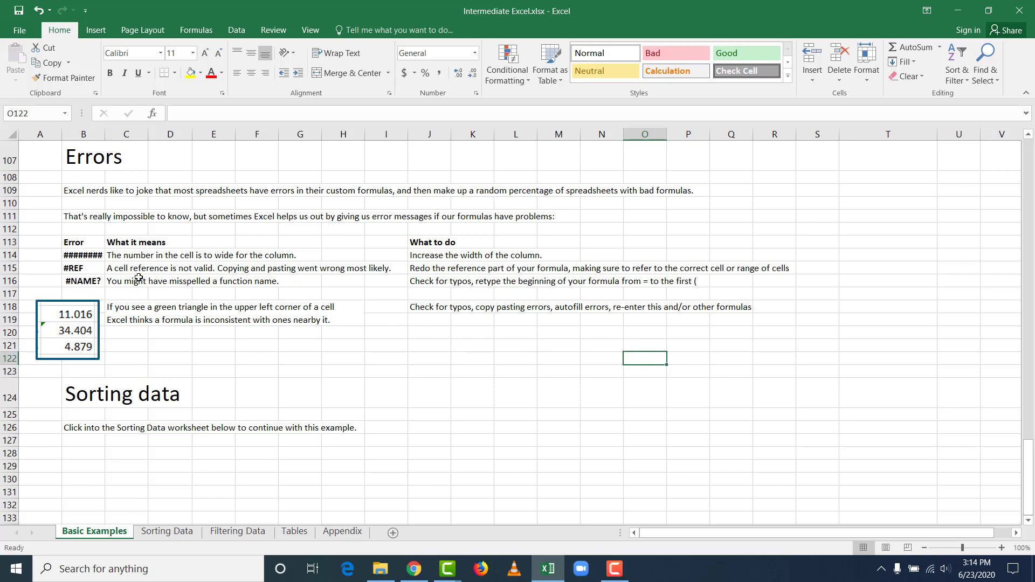
pyautogui.click(96, 257)
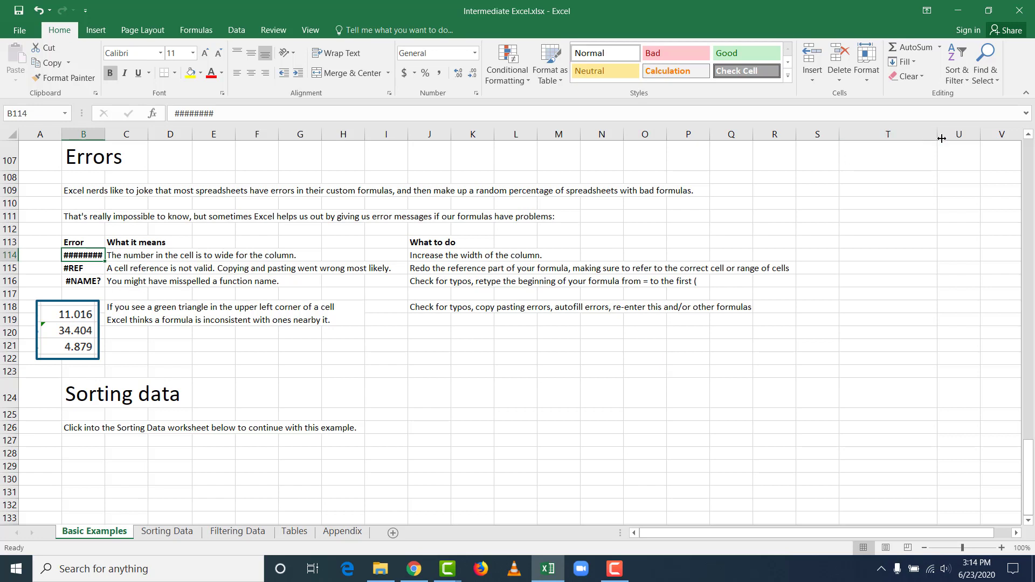
pyautogui.moveTo(933, 134); pyautogui.dragTo(885, 135)
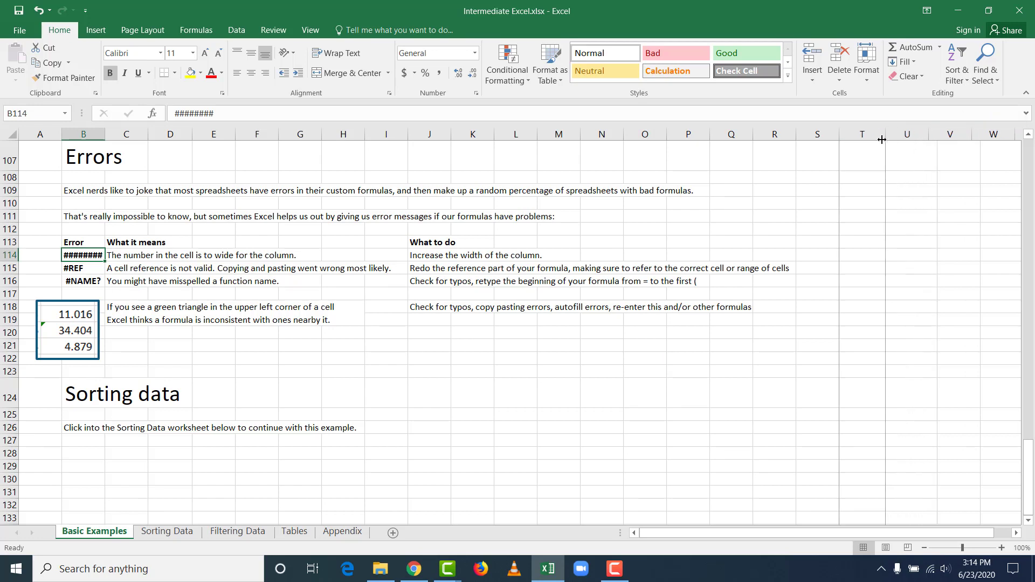
pyautogui.click(862, 258)
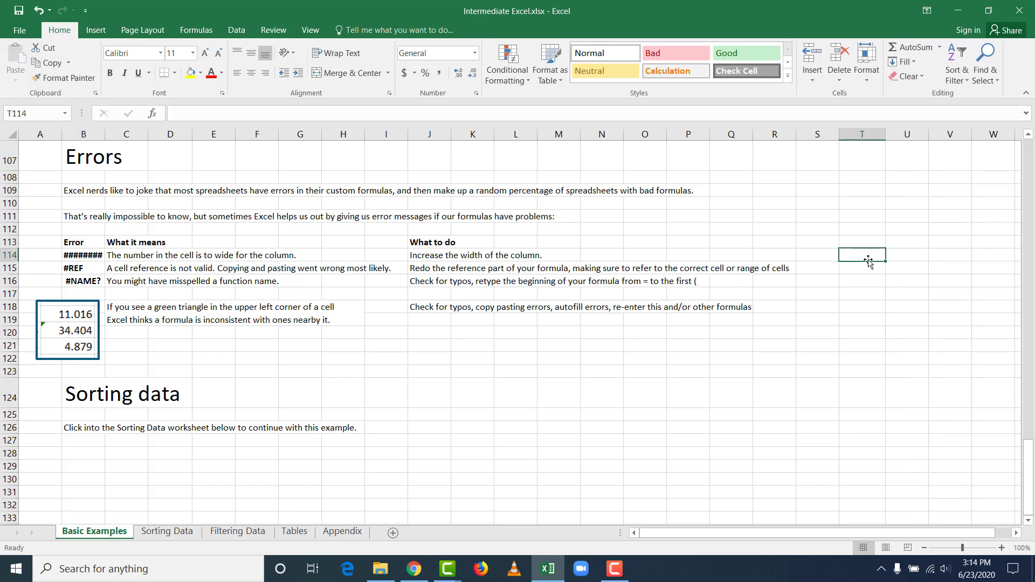
pyautogui.write('2124200')
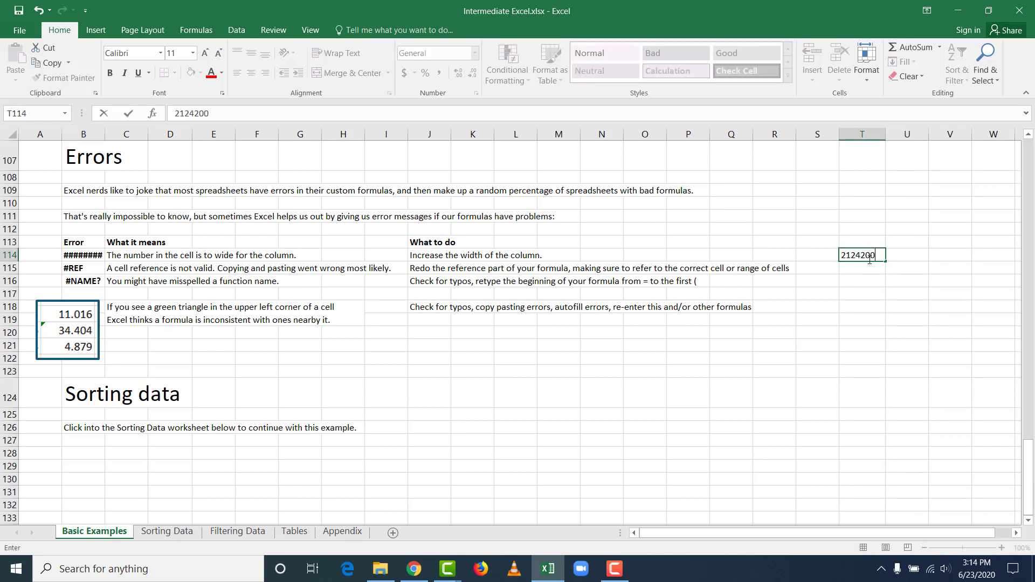
pyautogui.write('0000000')
pyautogui.press('Return')
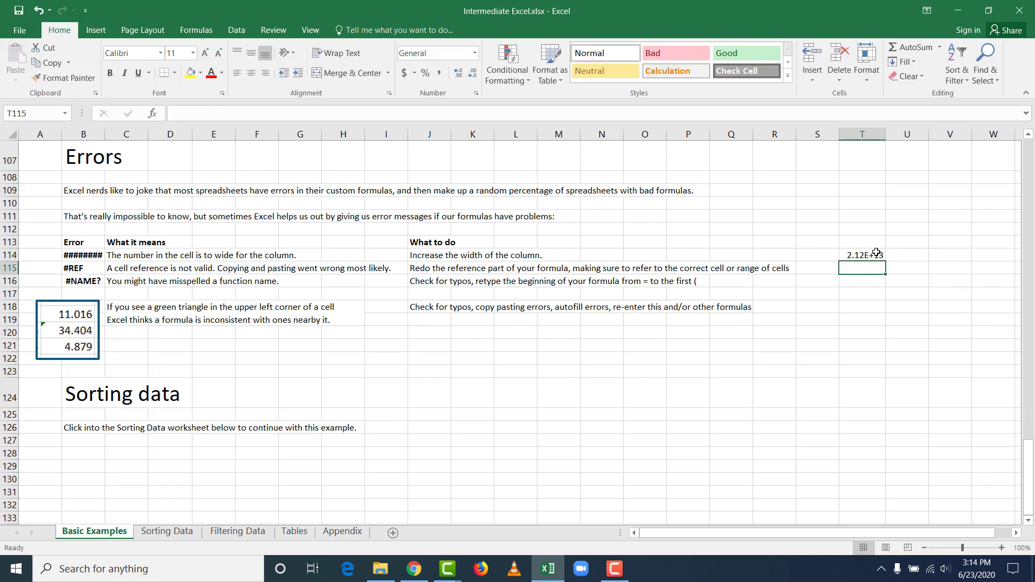
pyautogui.click(874, 254)
pyautogui.click(474, 53)
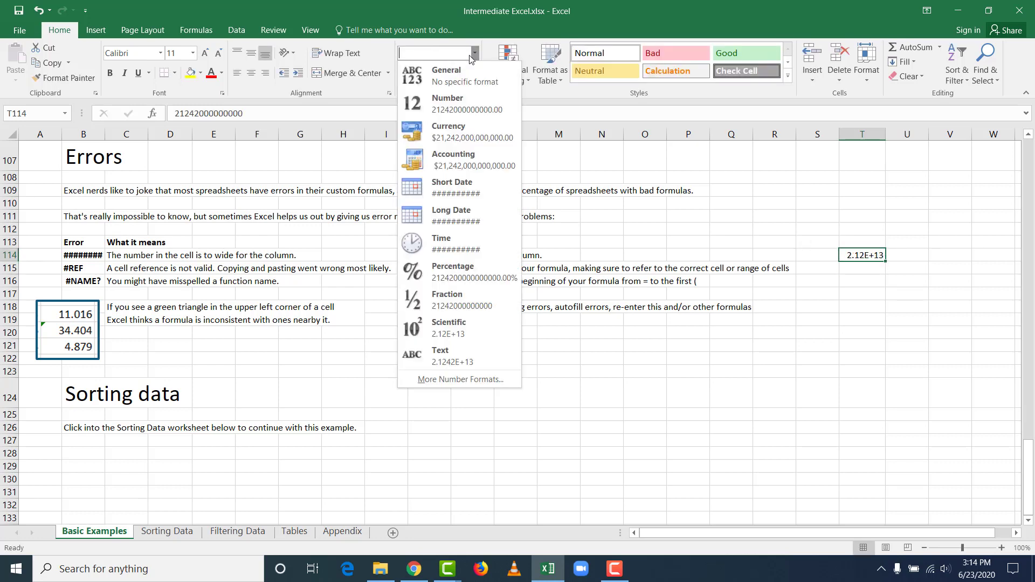
pyautogui.click(457, 110)
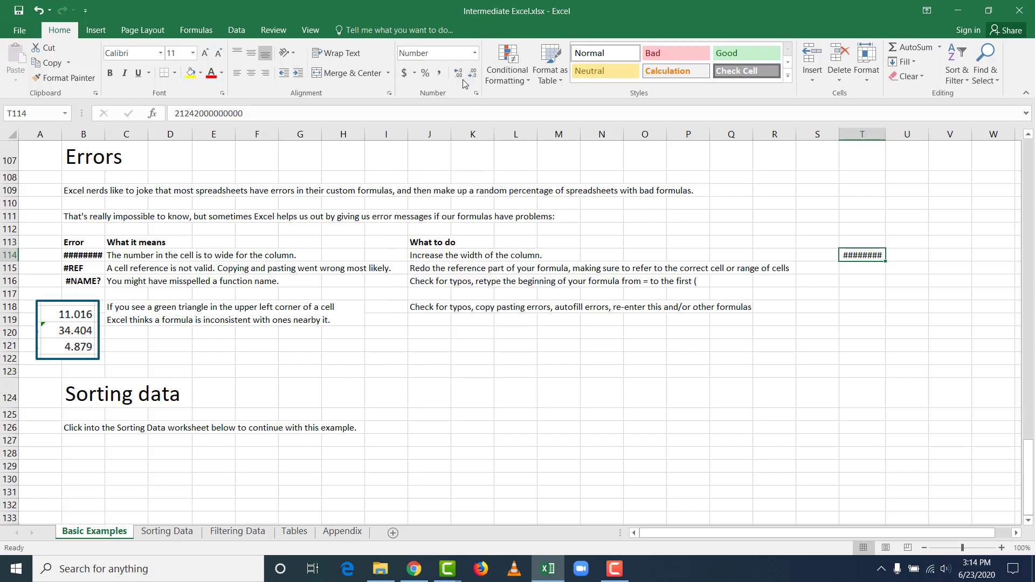
# - Widen column T until the whole number in T114 fits
pyautogui.click(849, 320)
pyautogui.click(857, 255)
pyautogui.click(875, 289)
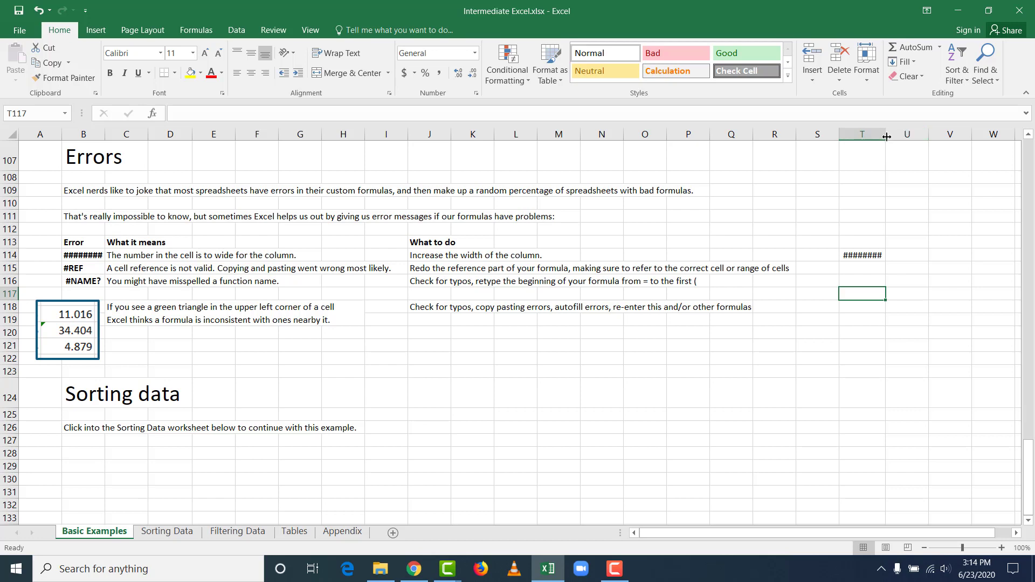
pyautogui.moveTo(885, 135); pyautogui.dragTo(939, 133)
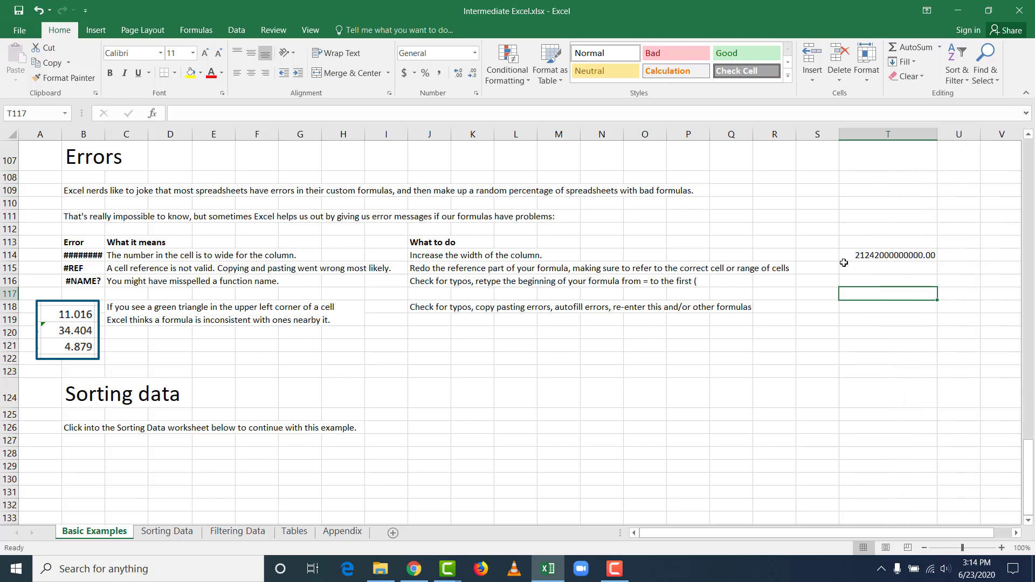
pyautogui.click(863, 257)
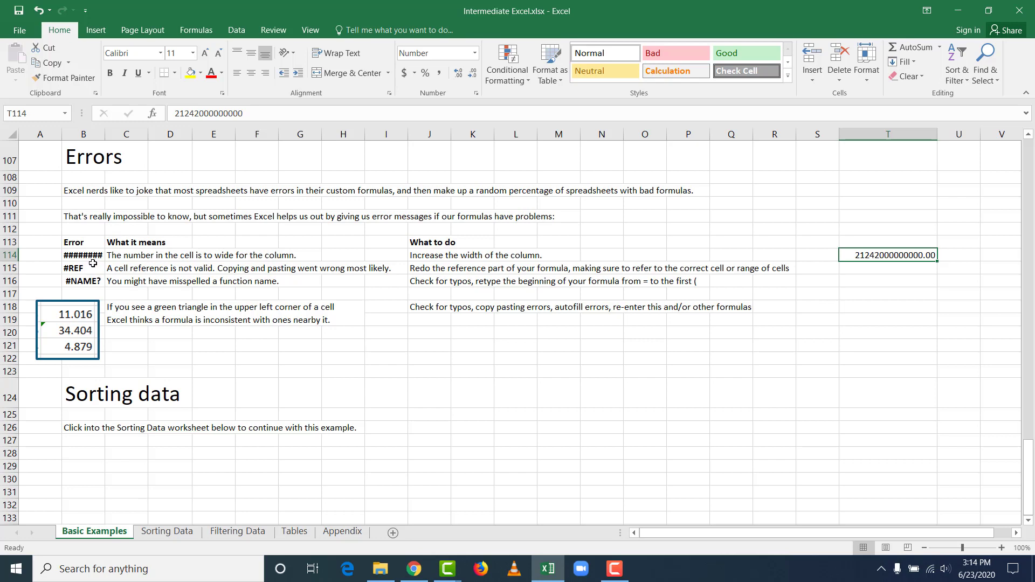
# - Examine the #REF error entry in B115 and its explanation
pyautogui.click(92, 264)
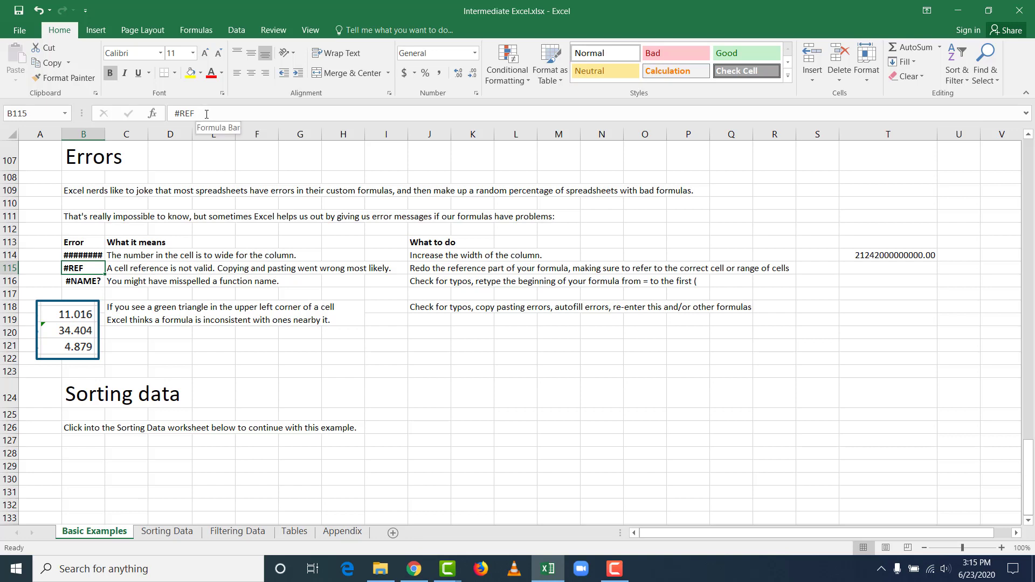
# - Examine the #NAME? entry in B116 together with the other error types listed in B114:B116
pyautogui.click(82, 284)
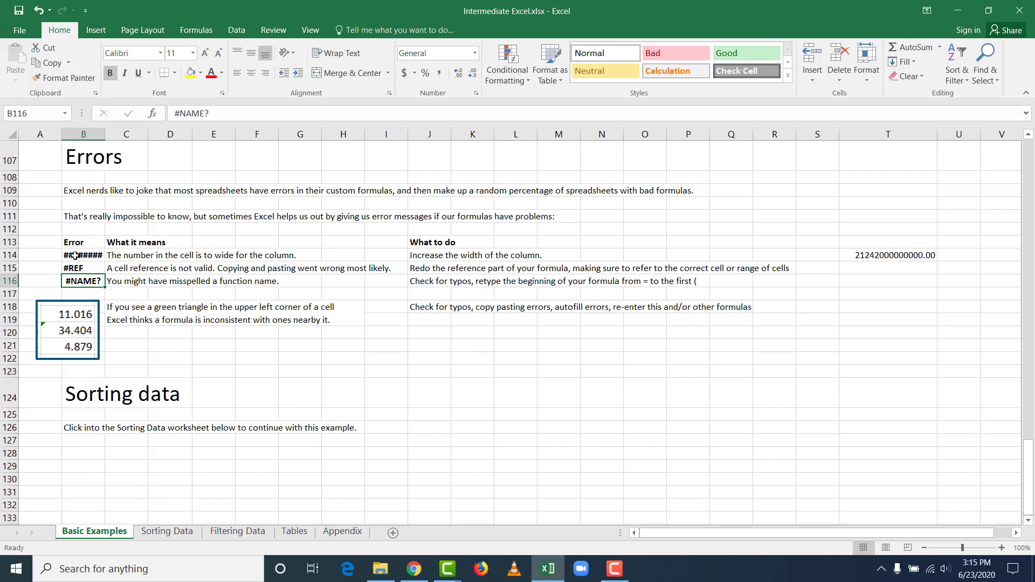
pyautogui.moveTo(75, 255); pyautogui.dragTo(81, 280)
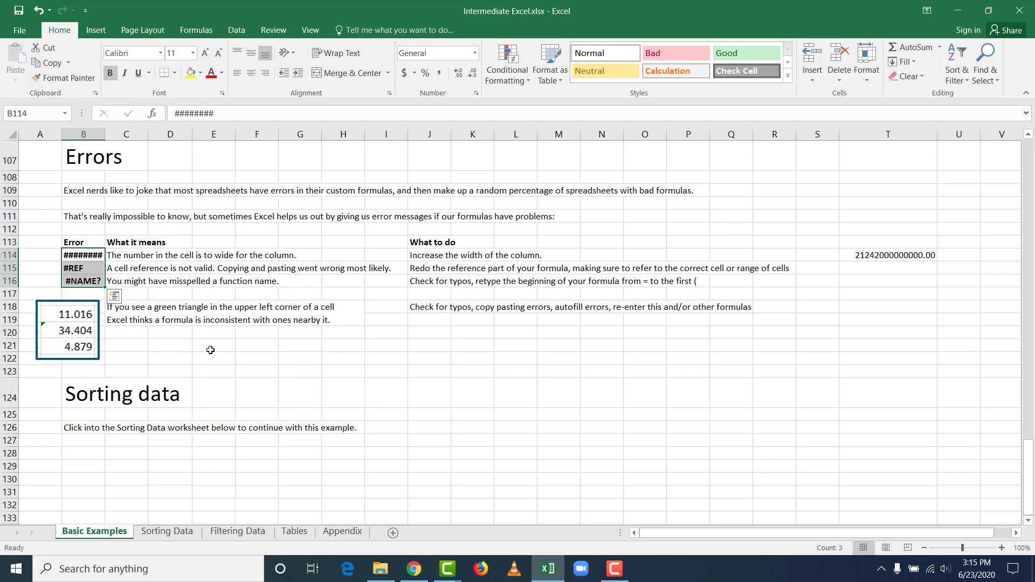
pyautogui.click(200, 354)
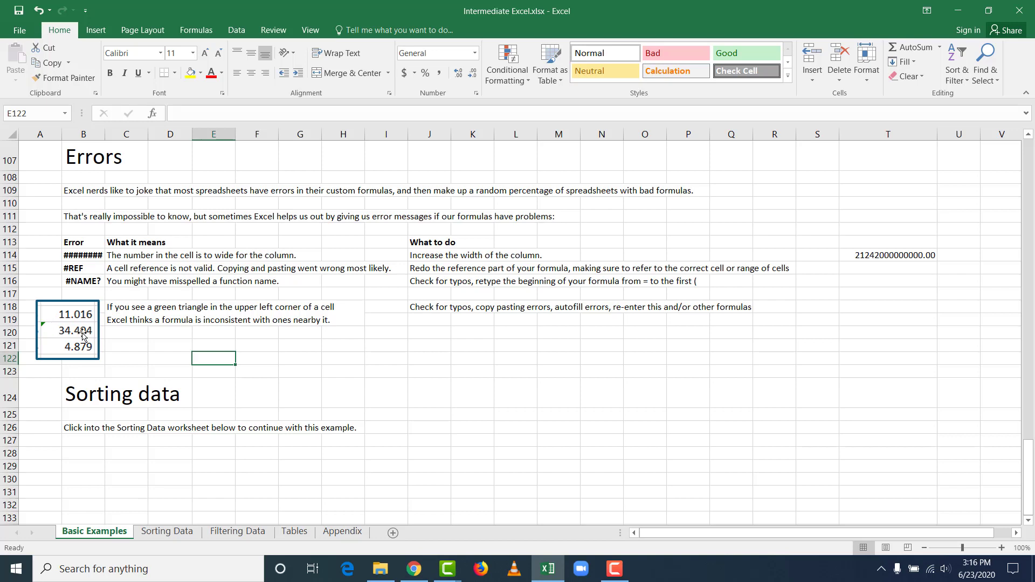
# - Look back over the relative and absolute references and AutoSum sections, finishing at the Errors and Sorting data sections
pyautogui.click(339, 360)
pyautogui.scroll(5, 338, 366)
pyautogui.scroll(4, 339, 367)
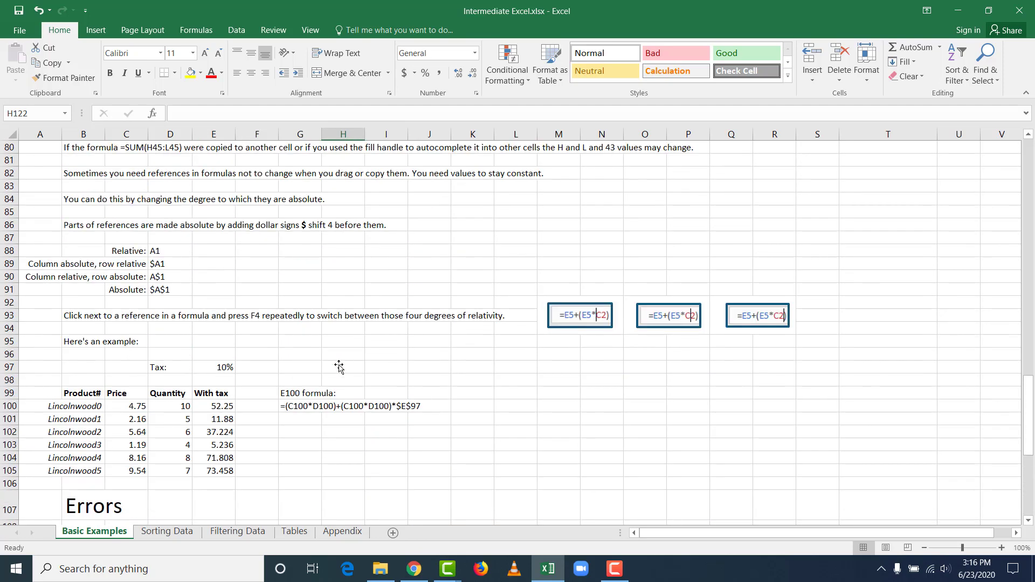
pyautogui.scroll(1, 177, 431)
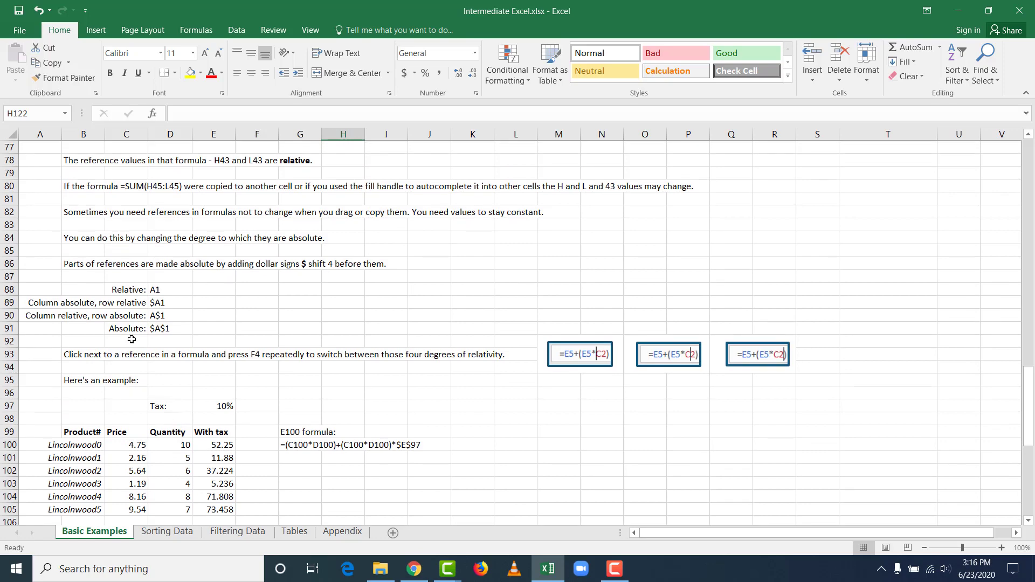
pyautogui.scroll(10, 172, 367)
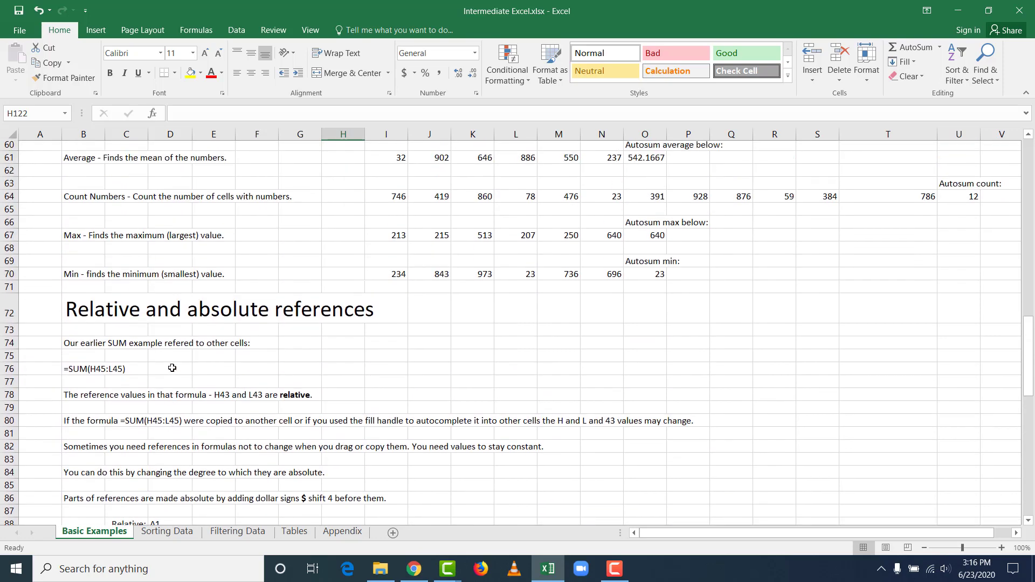
pyautogui.scroll(1, 172, 368)
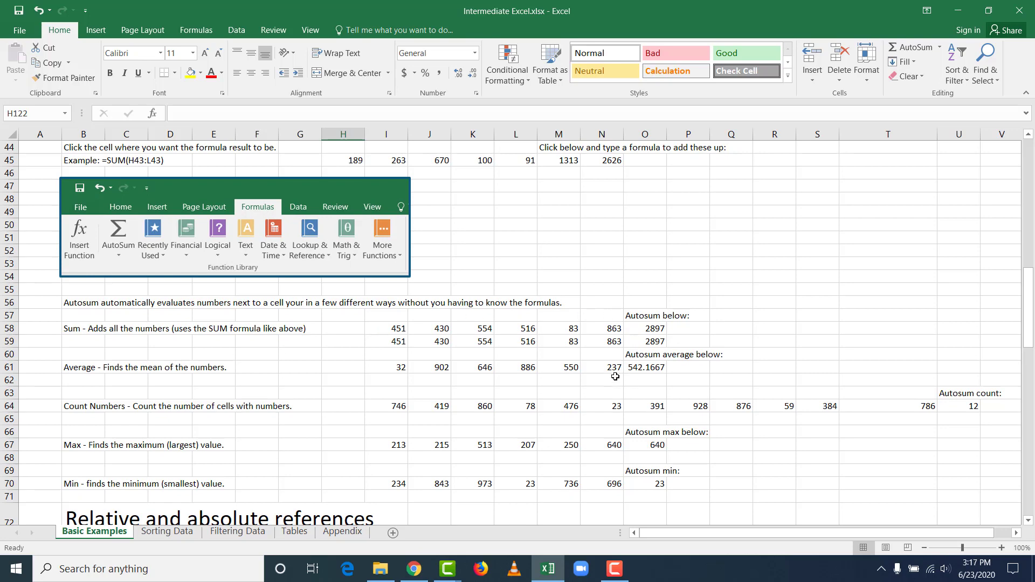
pyautogui.scroll(-4, 491, 349)
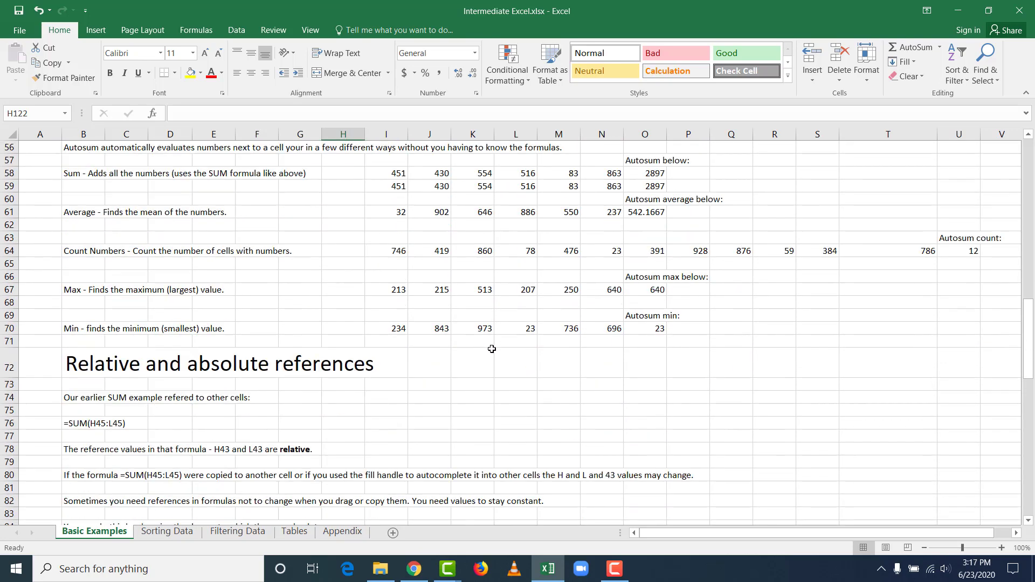
pyautogui.scroll(-19, 492, 349)
pyautogui.scroll(2, 492, 348)
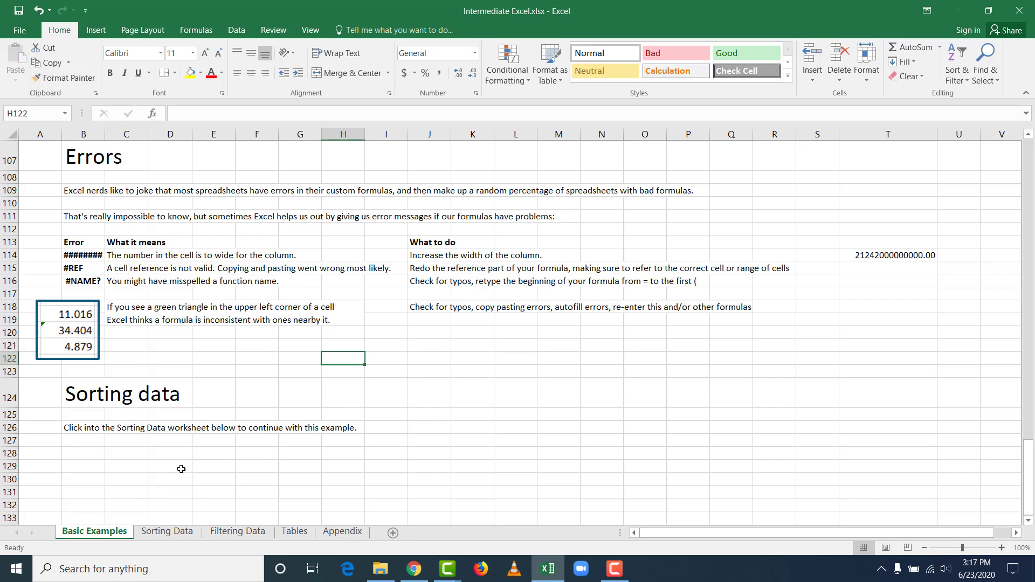
# - Open the Sorting Data worksheet and examine the extent of the unformatted game list in columns A to E
pyautogui.click(164, 533)
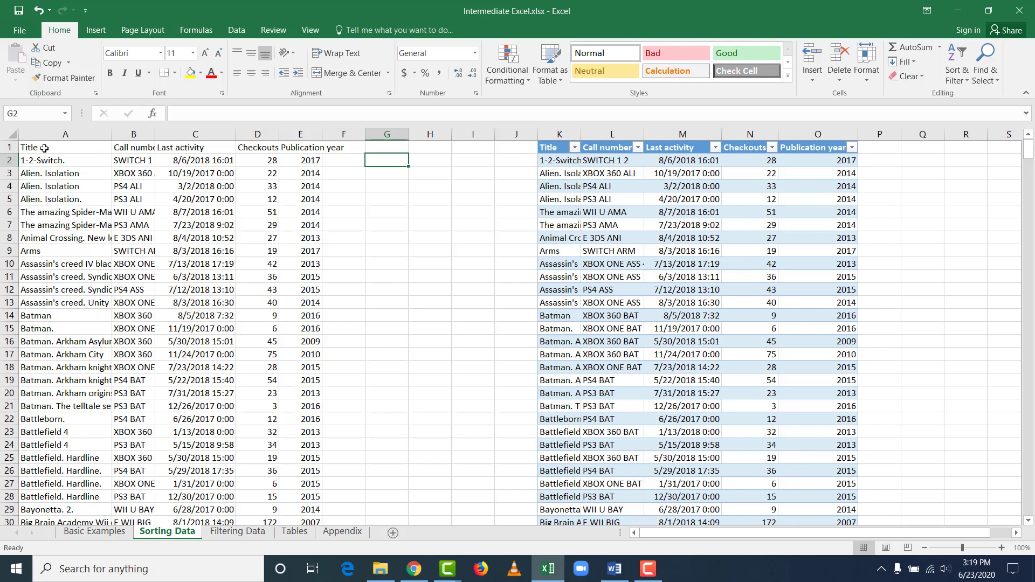
pyautogui.moveTo(43, 149); pyautogui.dragTo(304, 483)
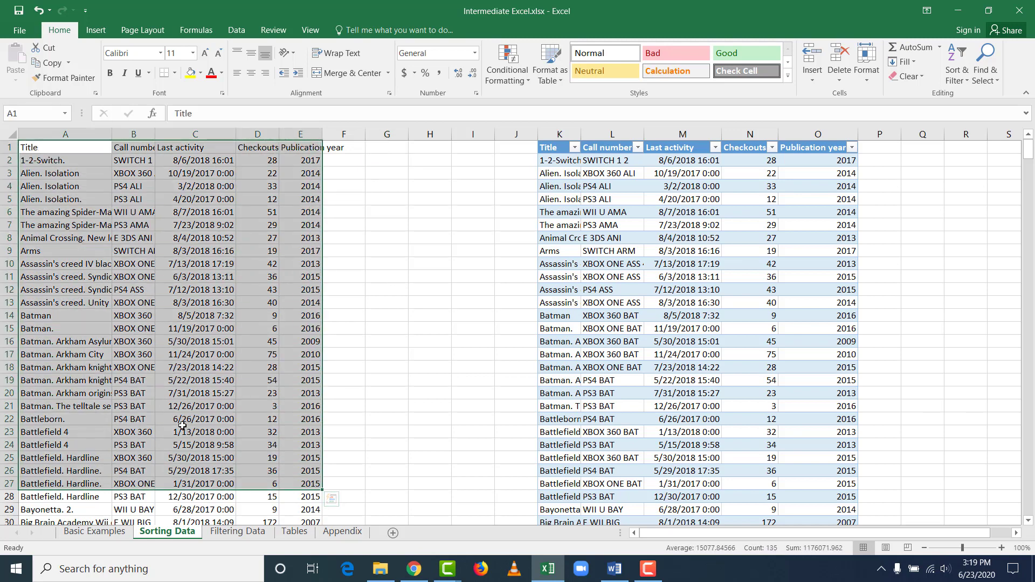
pyautogui.scroll(-20, 237, 400)
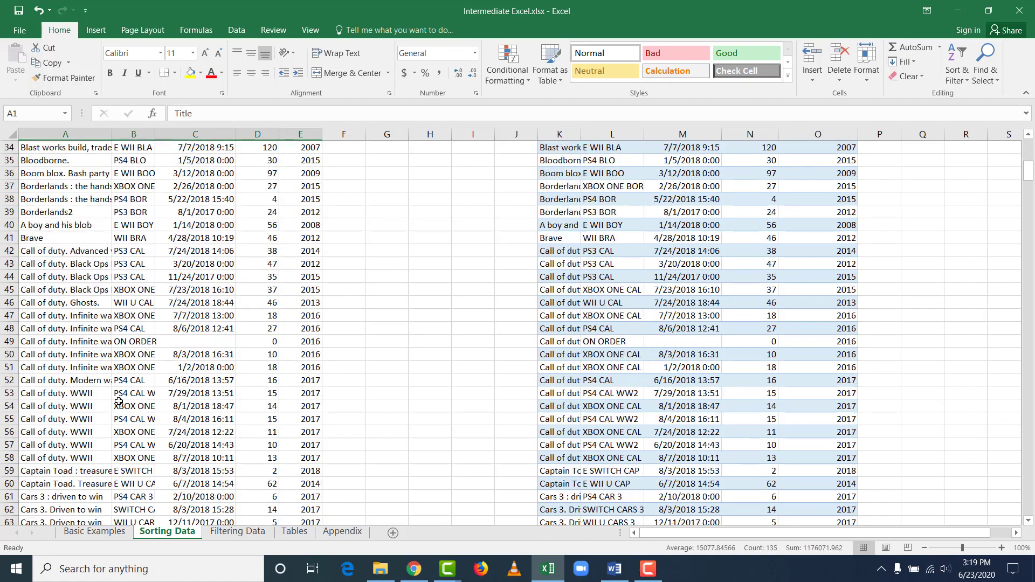
pyautogui.scroll(20, 111, 389)
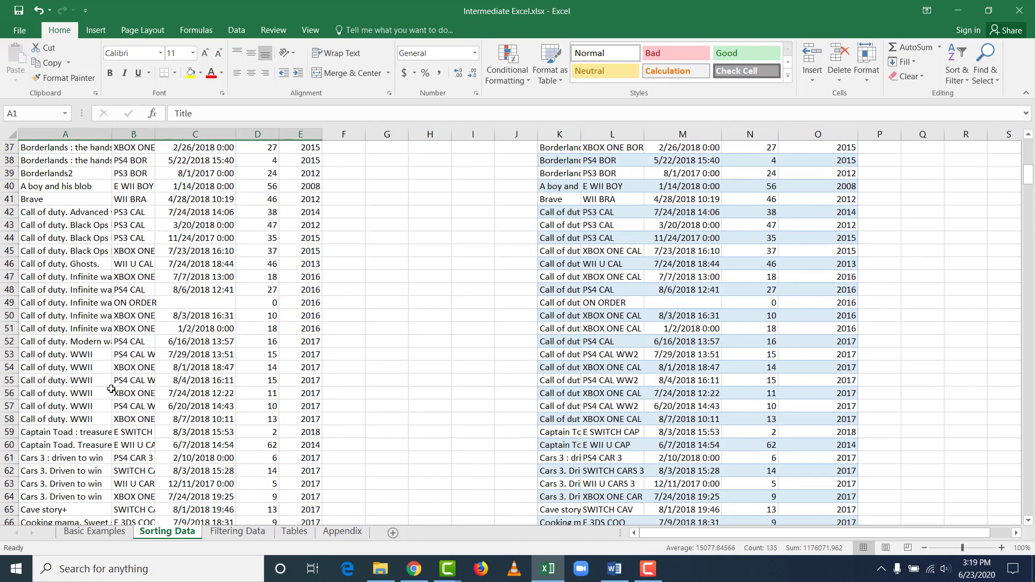
pyautogui.click(383, 263)
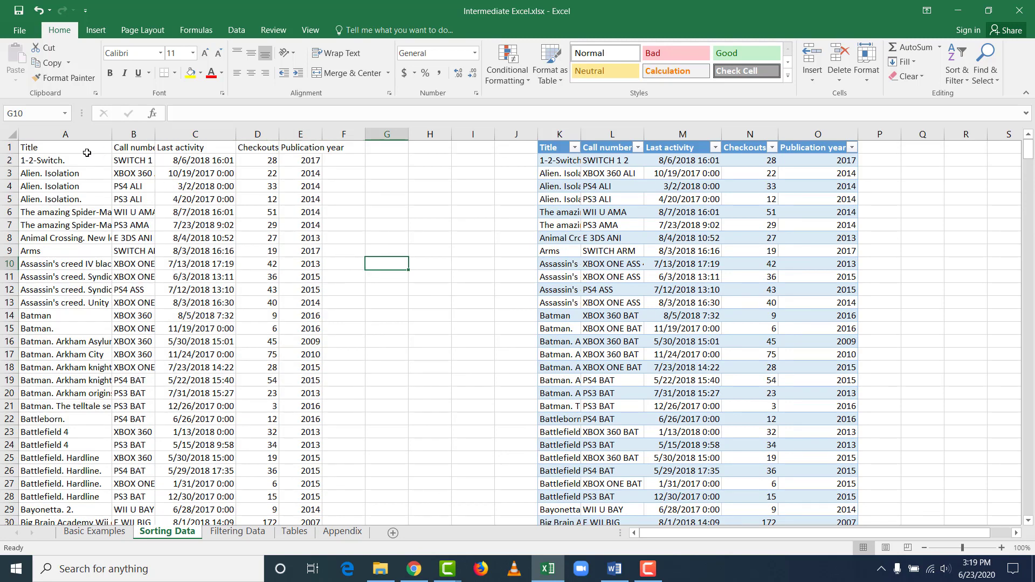
pyautogui.moveTo(78, 150); pyautogui.dragTo(315, 485)
pyautogui.click(317, 355)
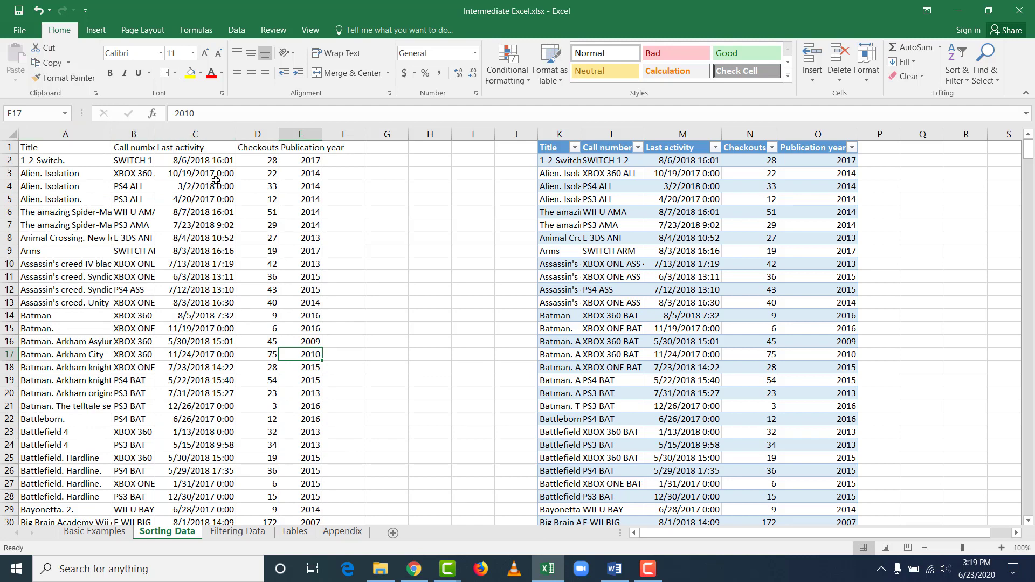
# - Sort the unformatted game list by Checkouts from largest to smallest, expanding the selection, and check that the rows stay together
pyautogui.click(256, 133)
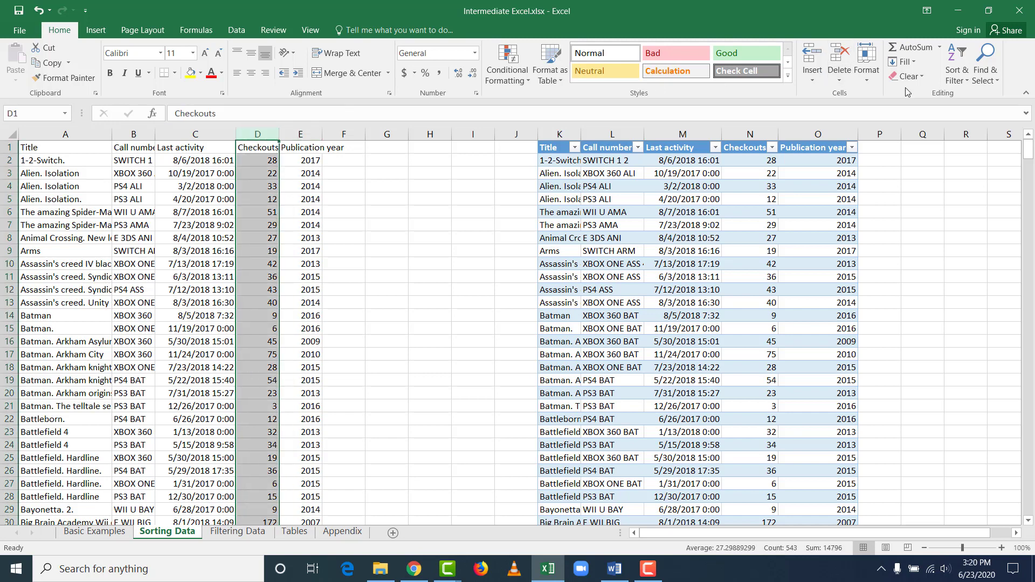
pyautogui.click(965, 85)
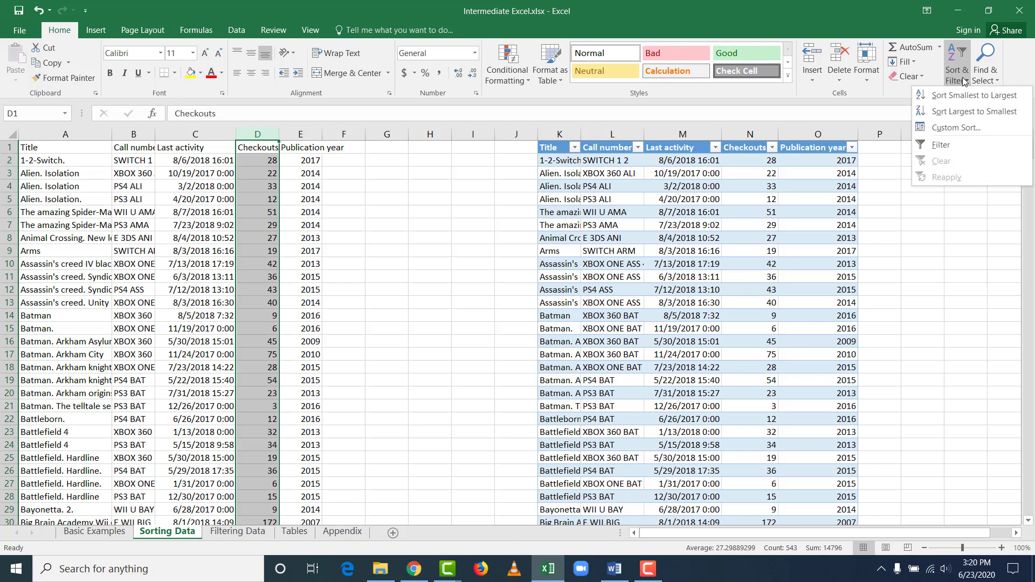
pyautogui.click(954, 112)
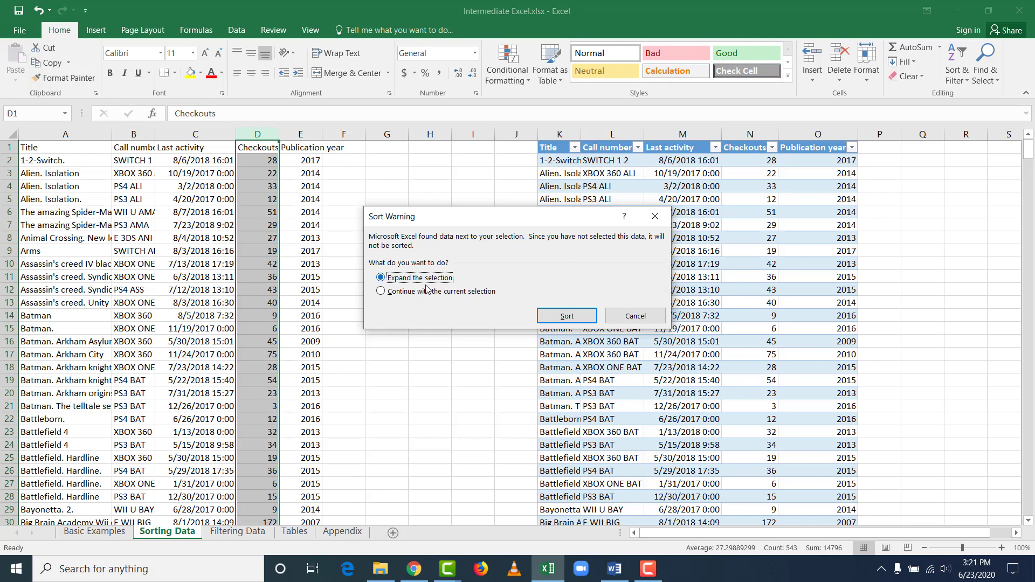
pyautogui.click(414, 299)
pyautogui.click(408, 282)
pyautogui.click(556, 318)
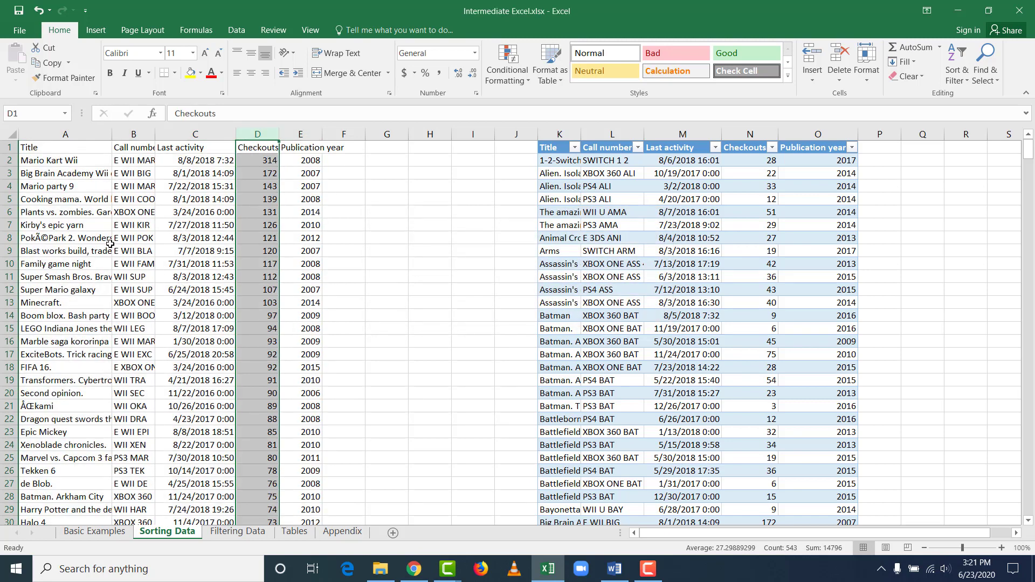
pyautogui.click(87, 249)
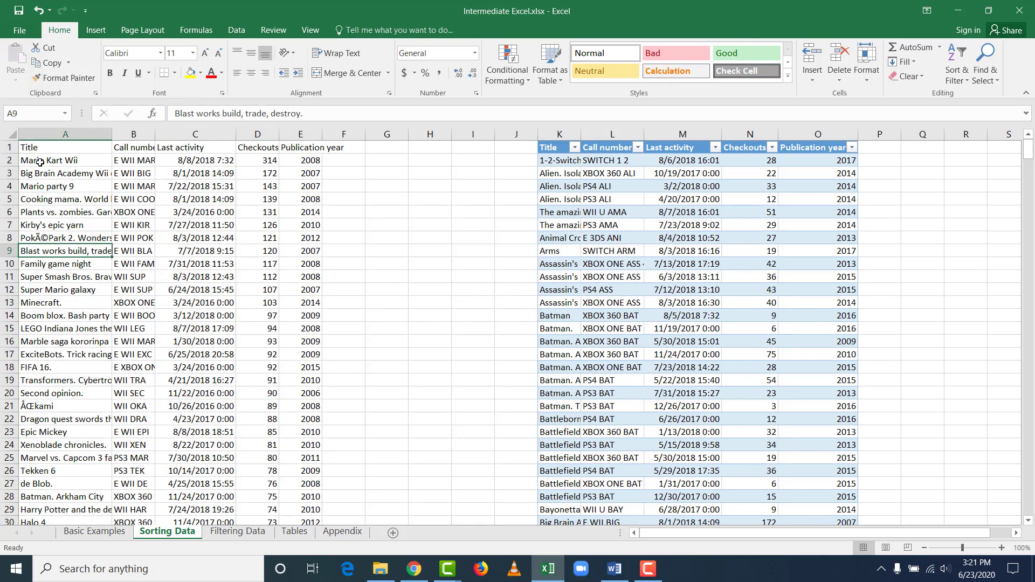
pyautogui.moveTo(40, 162); pyautogui.dragTo(301, 160)
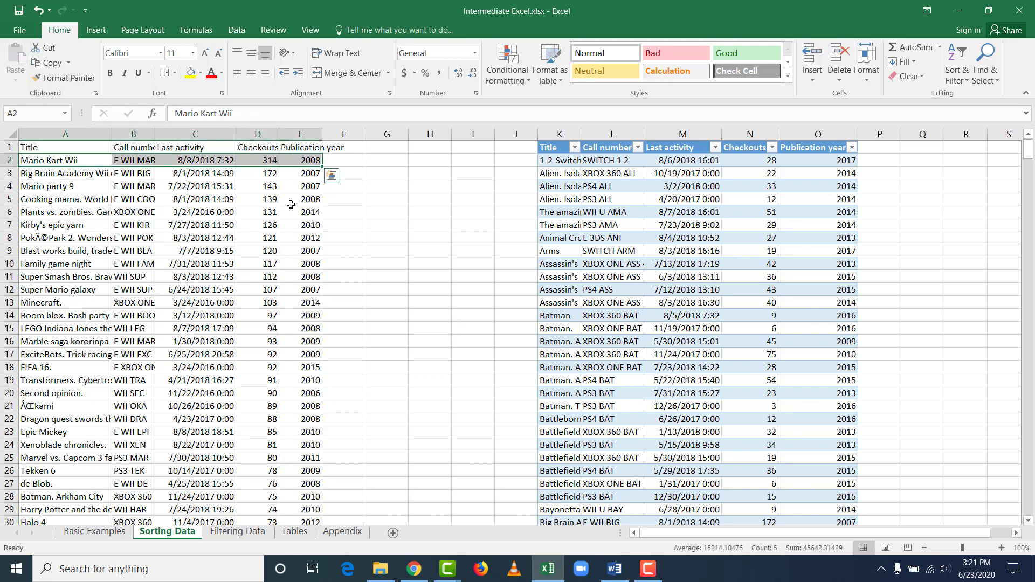
pyautogui.click(254, 253)
pyautogui.click(78, 237)
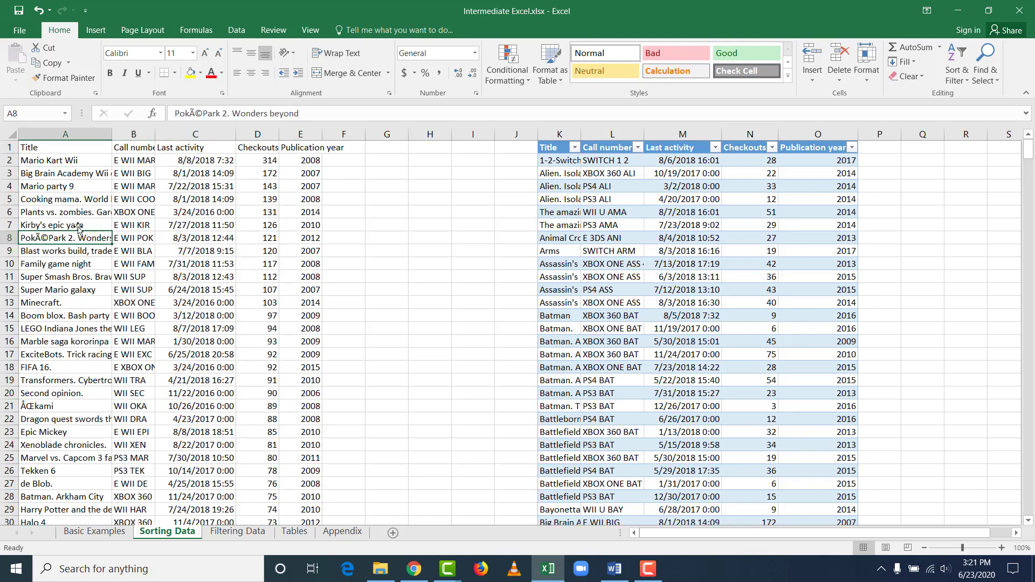
# - Sort the unformatted game list by Title from A to Z, expanding the selection to the neighbouring columns
pyautogui.click(62, 134)
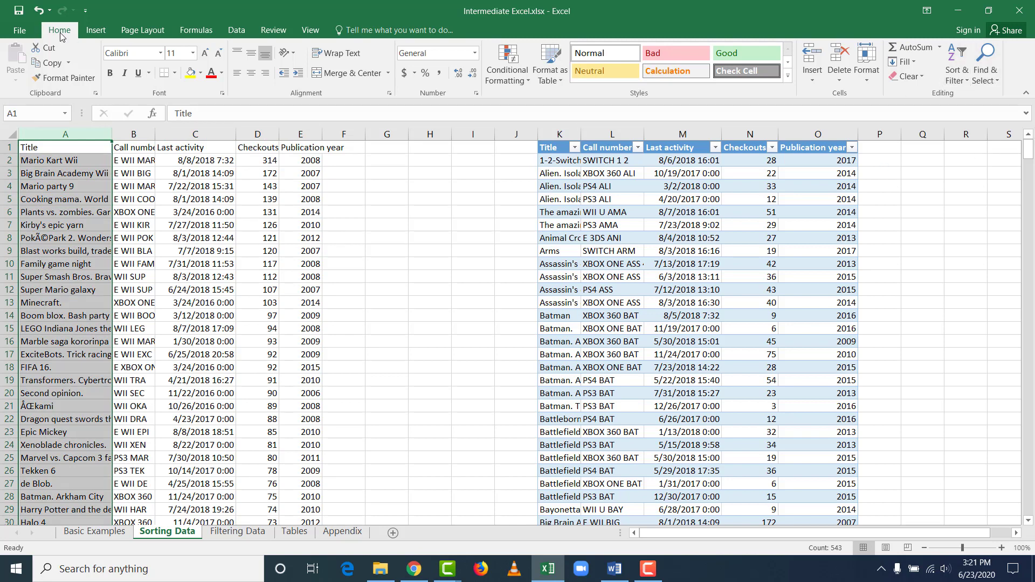
pyautogui.click(957, 81)
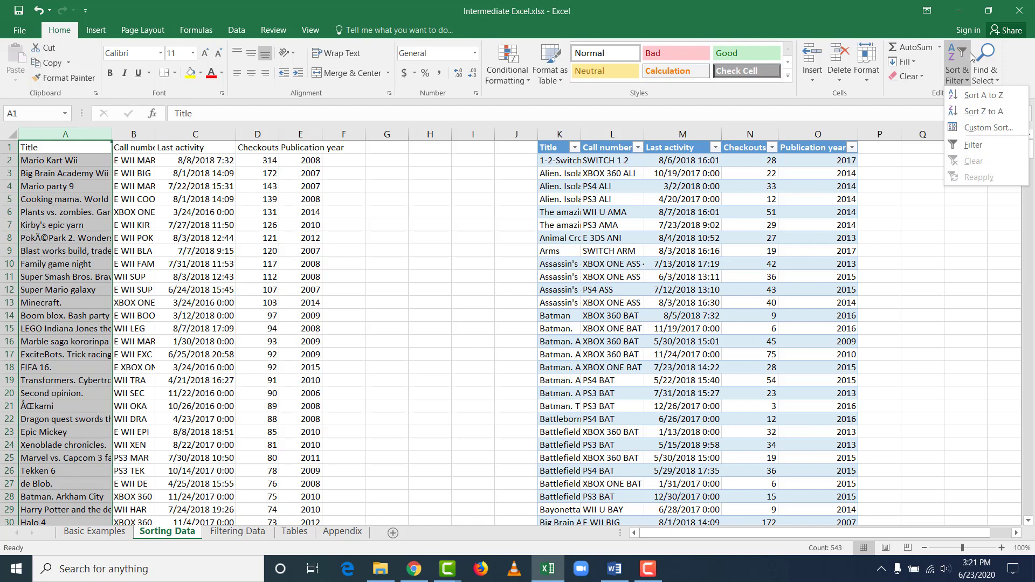
pyautogui.click(984, 100)
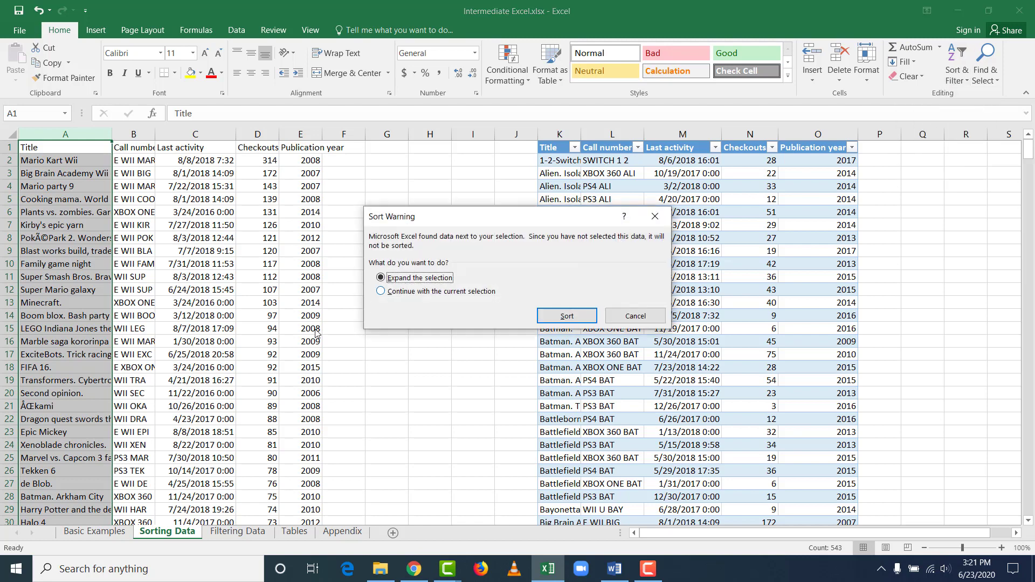
pyautogui.click(569, 315)
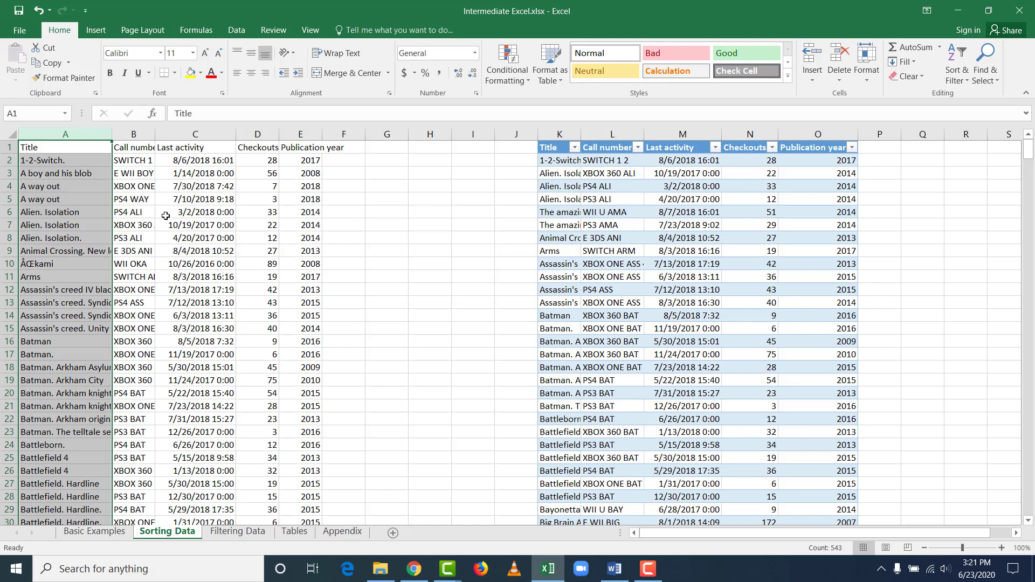
# - Start a custom sort of the unformatted game list with the selection expanded, and set its first level to sort by Call number
pyautogui.click(200, 208)
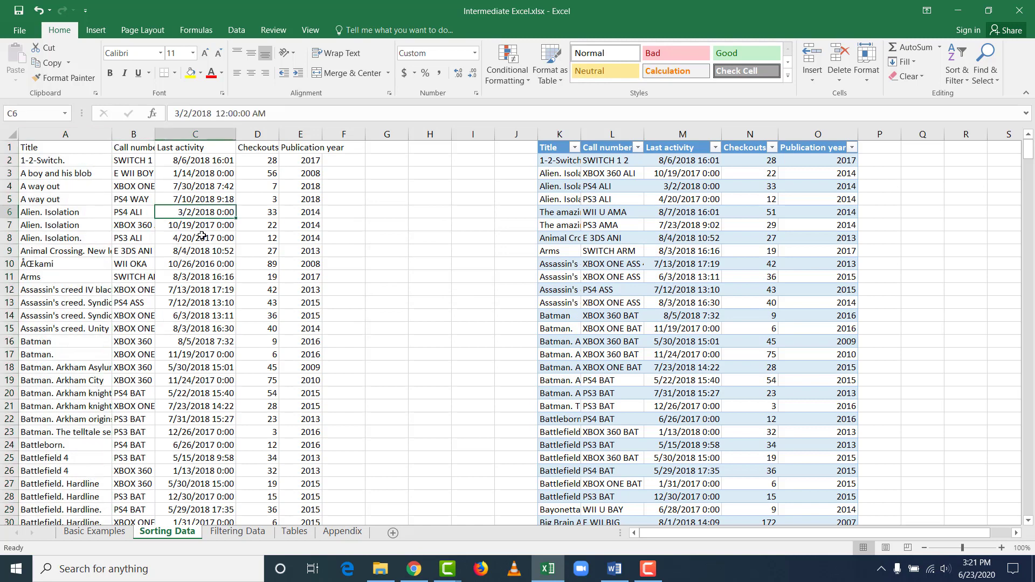
pyautogui.click(205, 129)
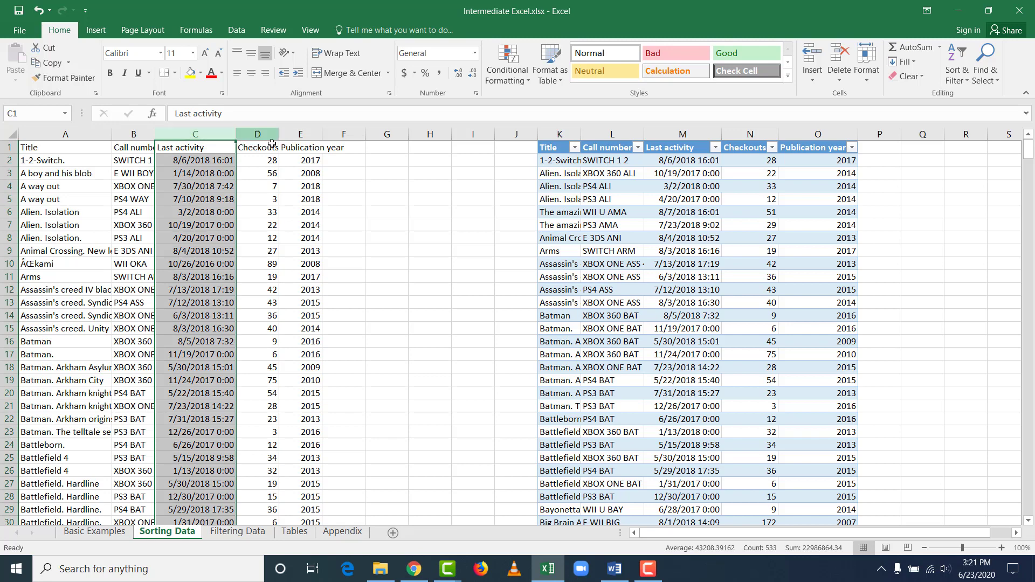
pyautogui.click(962, 81)
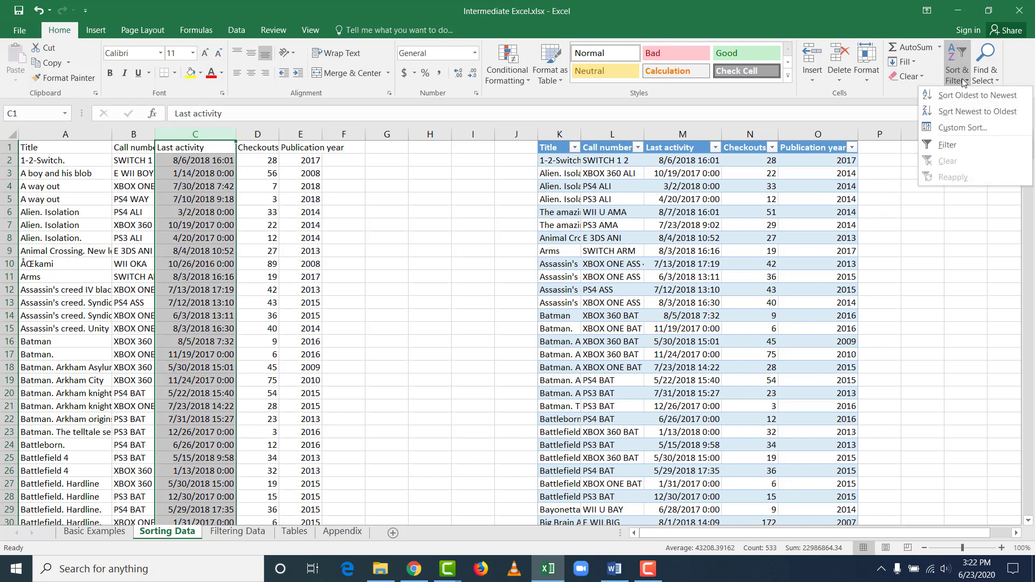
pyautogui.click(955, 124)
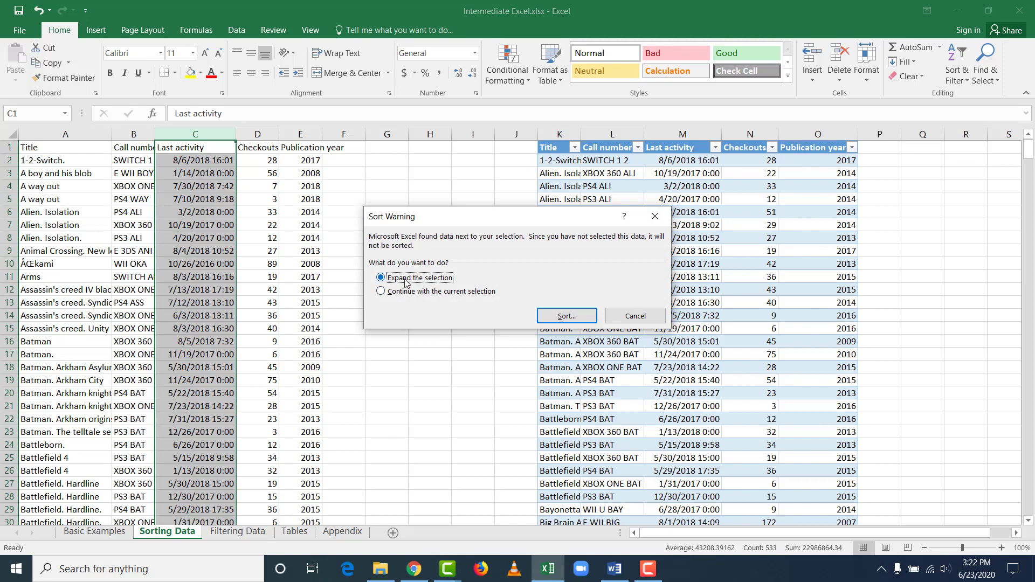
pyautogui.click(571, 316)
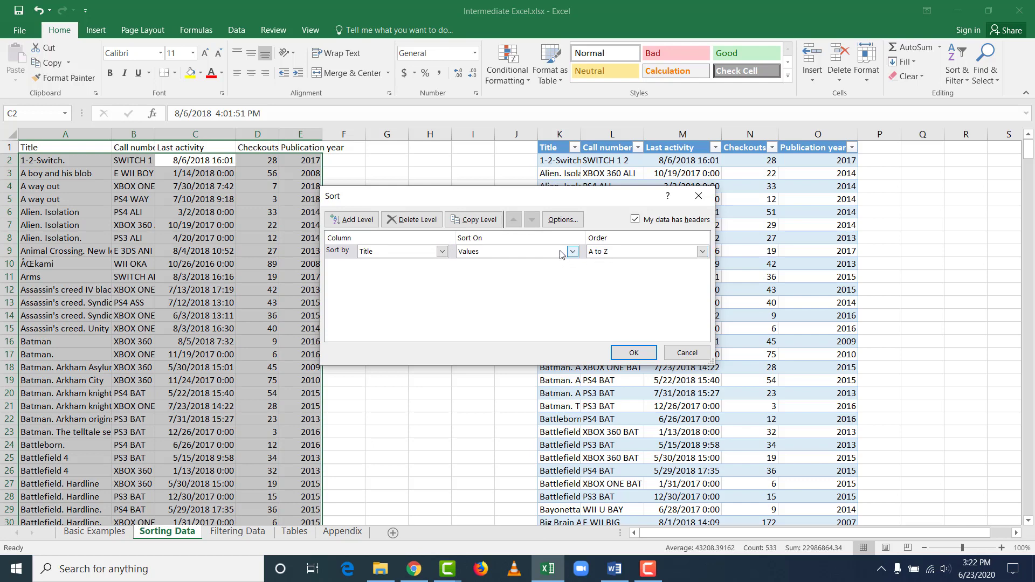
pyautogui.click(442, 252)
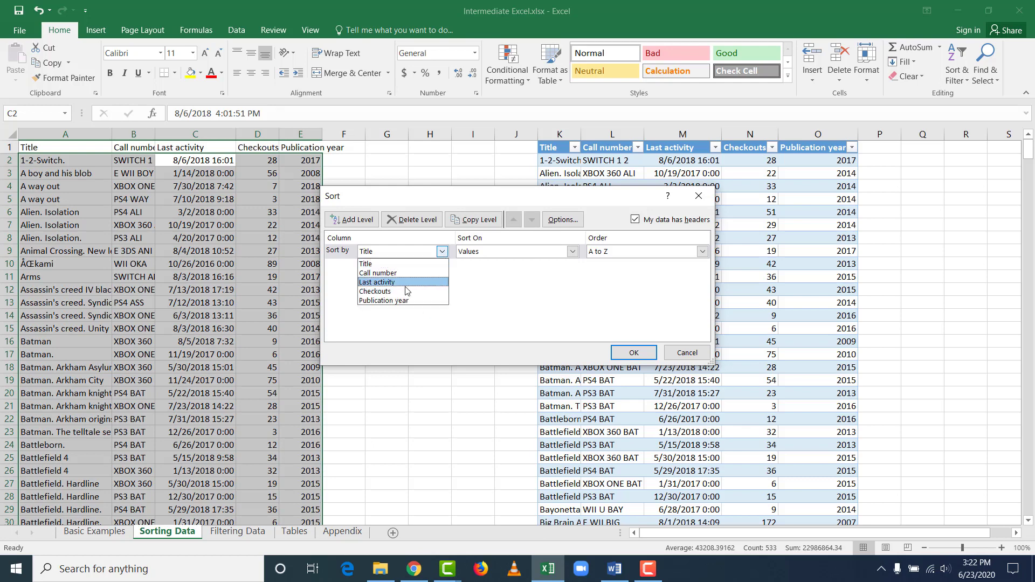
pyautogui.click(378, 264)
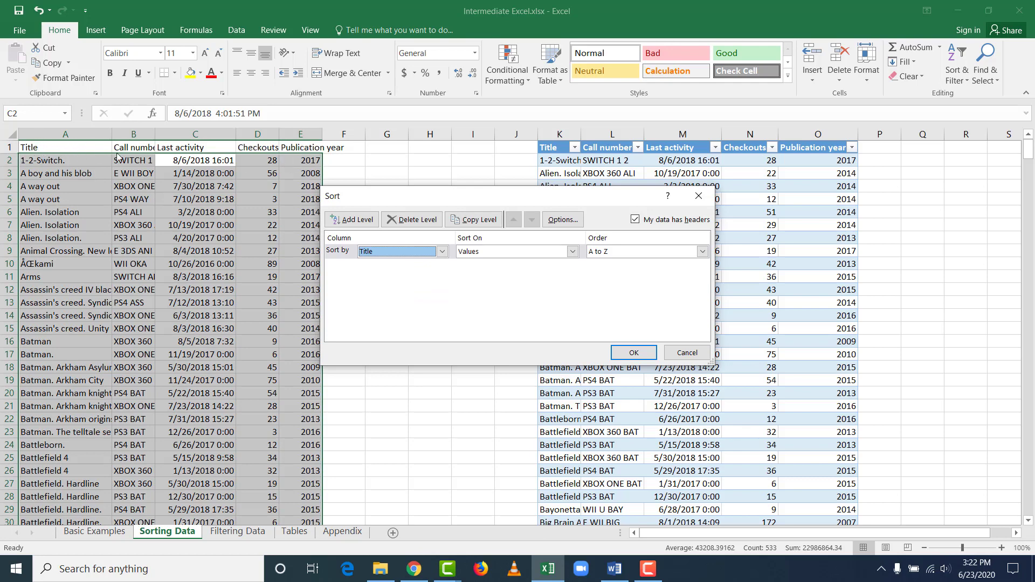
pyautogui.click(442, 253)
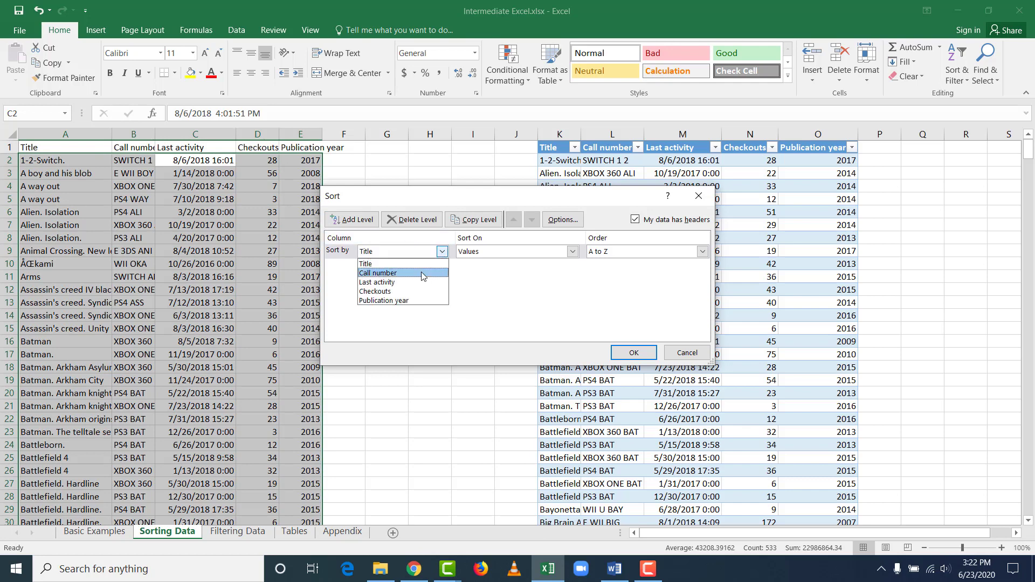
pyautogui.click(422, 273)
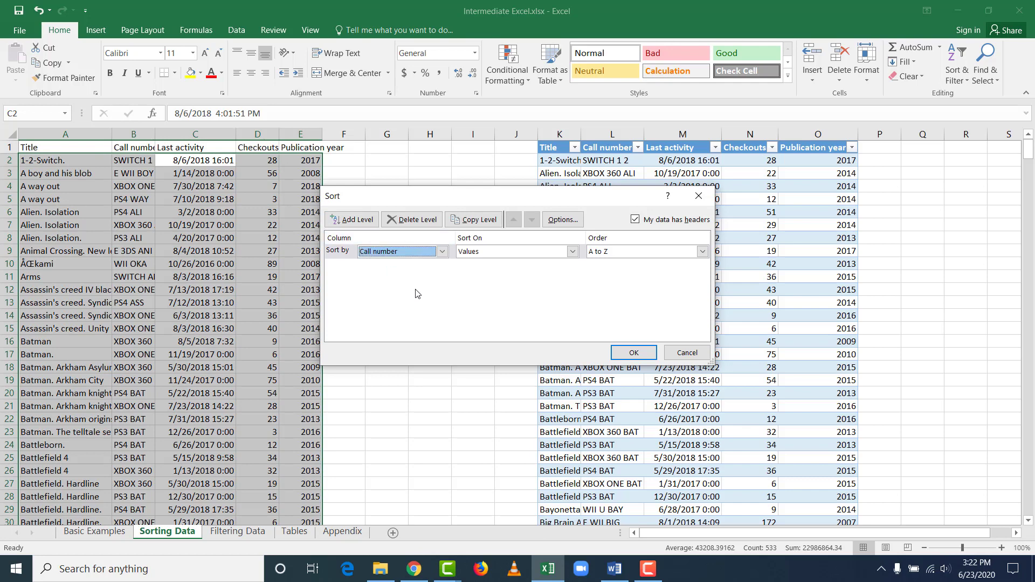
# - Set the Call number level to sort on Values from A to Z and apply the custom sort to the unformatted game list
pyautogui.click(572, 251)
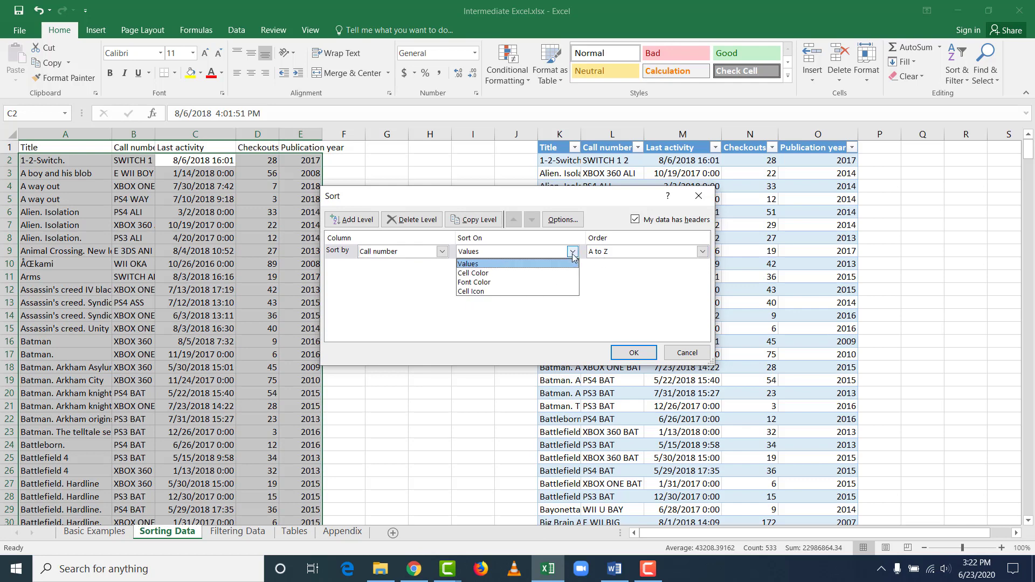
pyautogui.click(529, 264)
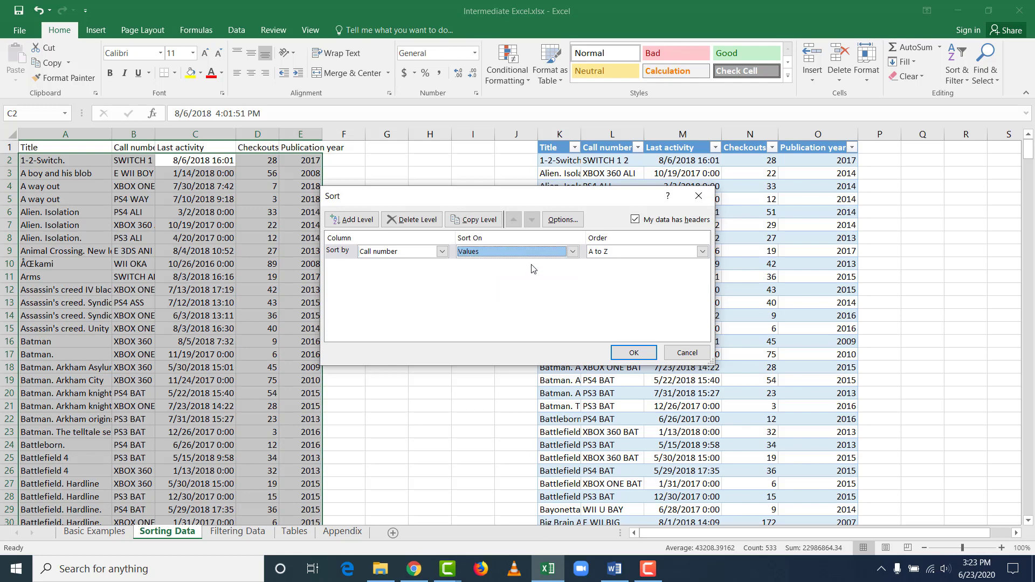
pyautogui.click(620, 251)
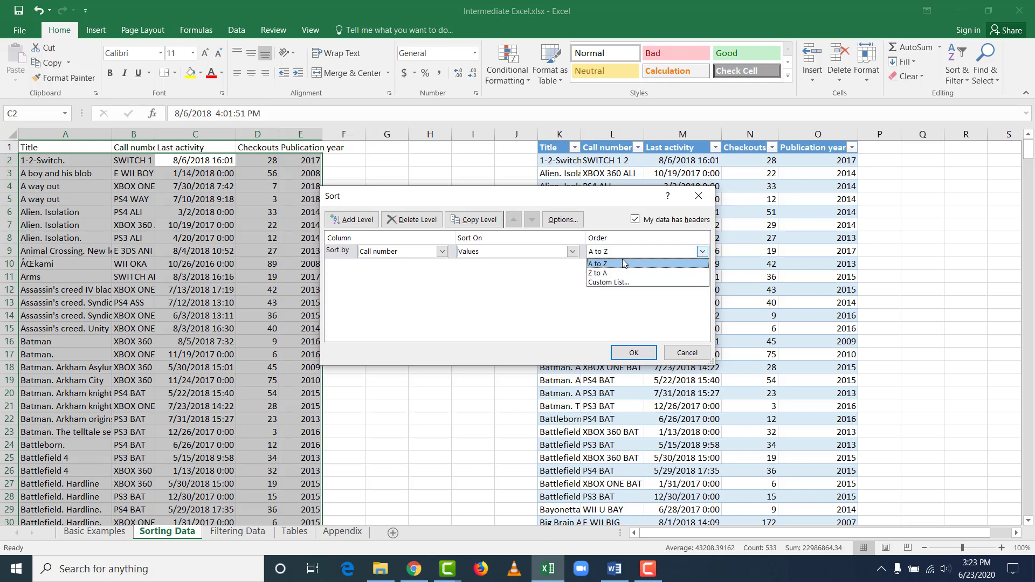
pyautogui.click(622, 264)
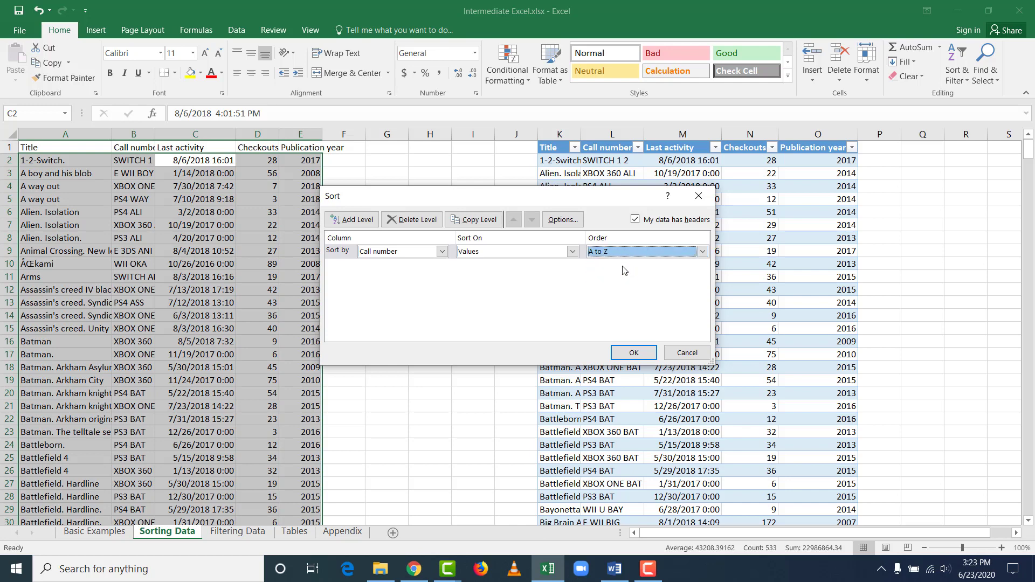
pyautogui.click(633, 353)
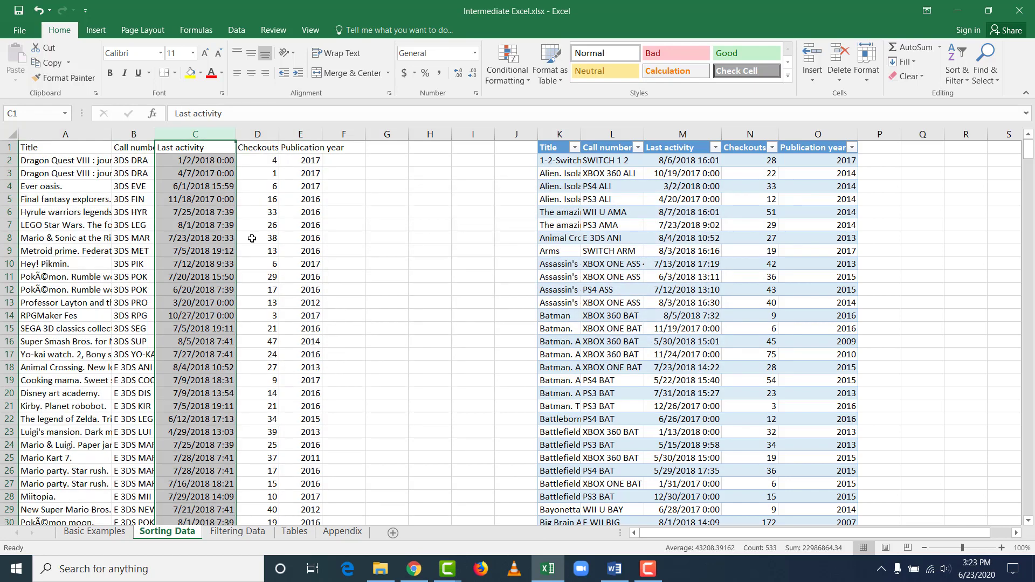
pyautogui.click(117, 182)
pyautogui.click(131, 160)
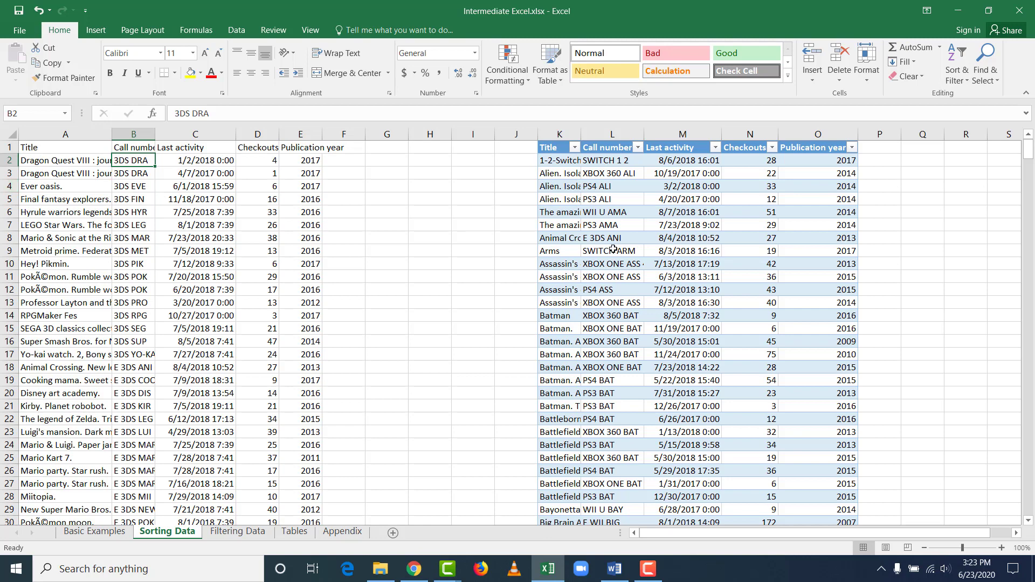
pyautogui.click(959, 85)
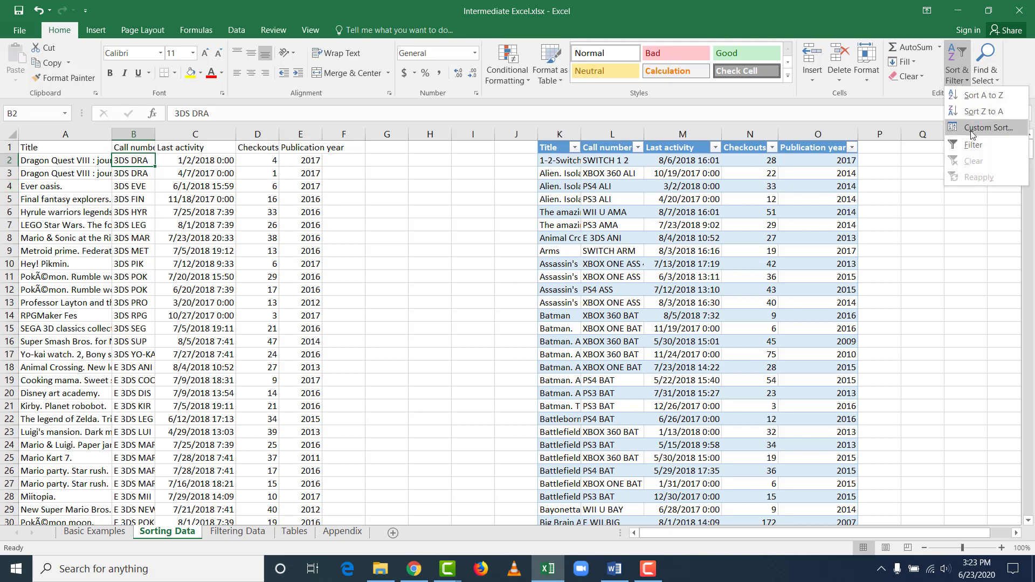
pyautogui.click(972, 134)
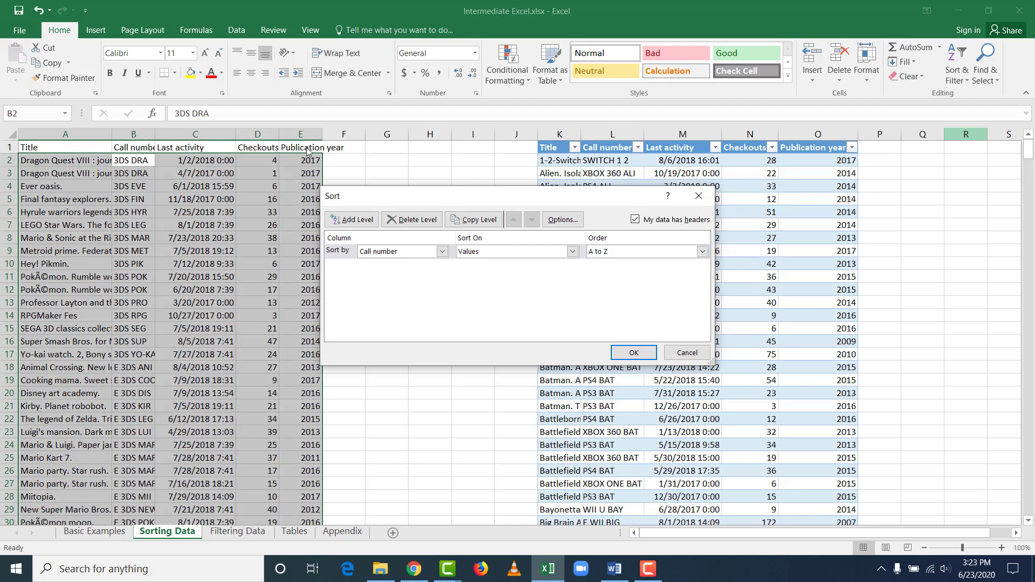
pyautogui.click(687, 353)
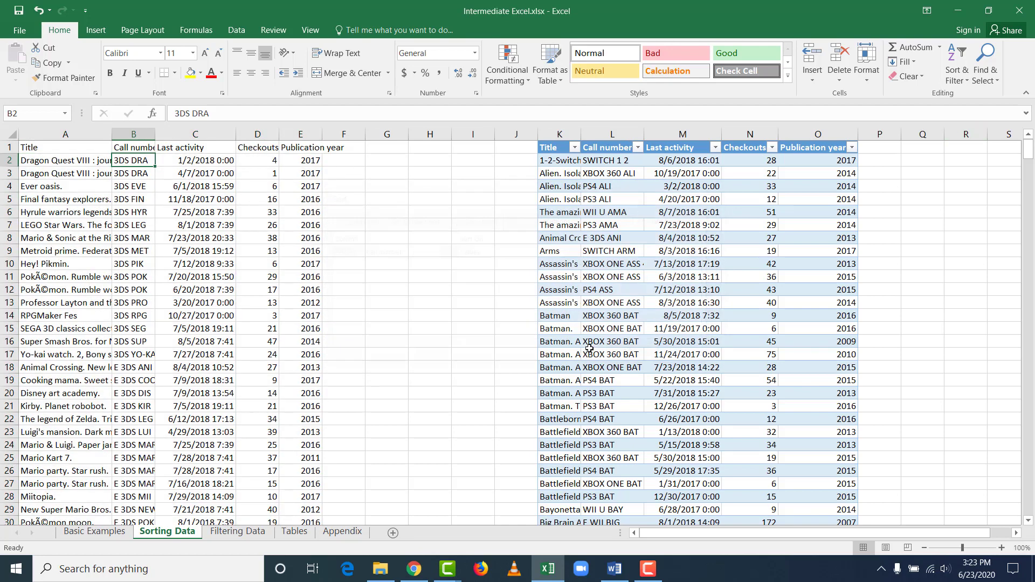
pyautogui.click(426, 249)
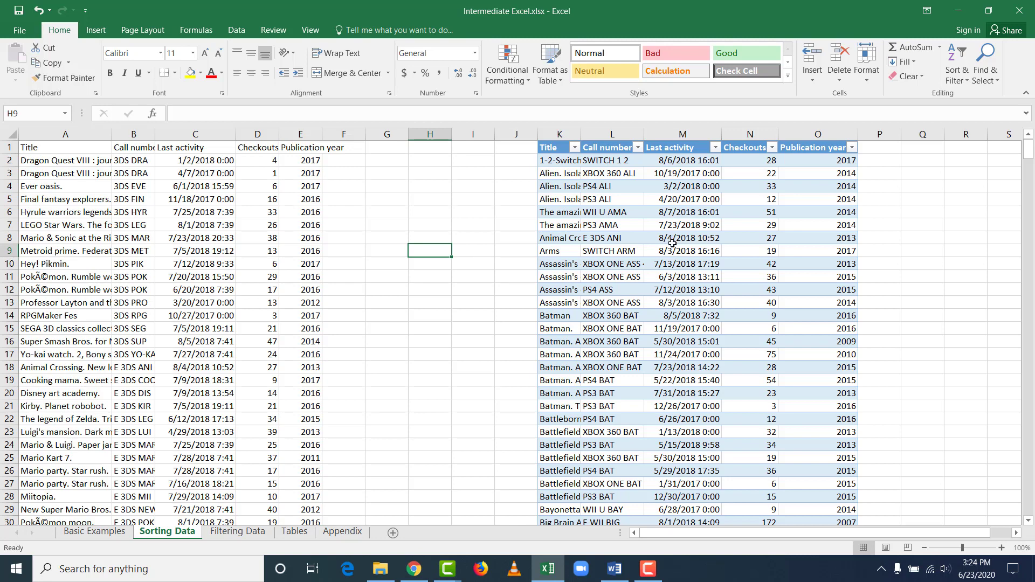
pyautogui.moveTo(588, 176); pyautogui.dragTo(854, 395)
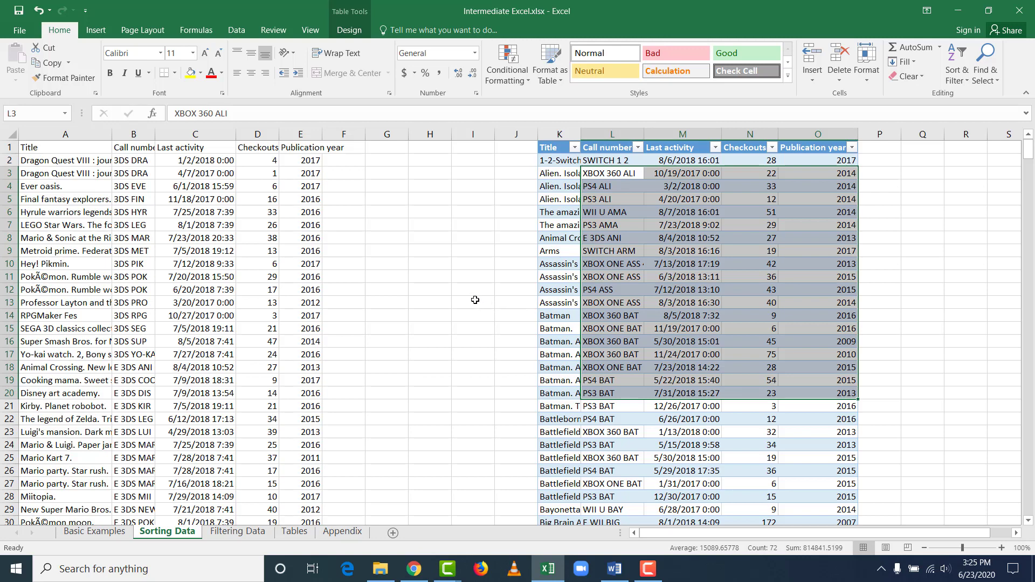
pyautogui.click(430, 256)
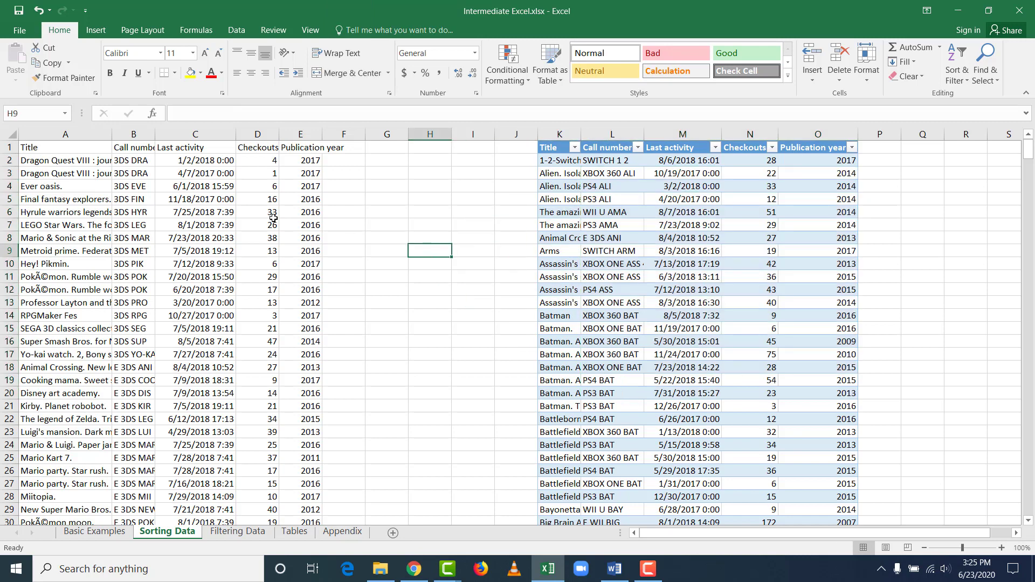
# - Turn on filtering for the unformatted list's header row, from Title in A1 to Publication year in E1
pyautogui.moveTo(41, 148); pyautogui.dragTo(312, 149)
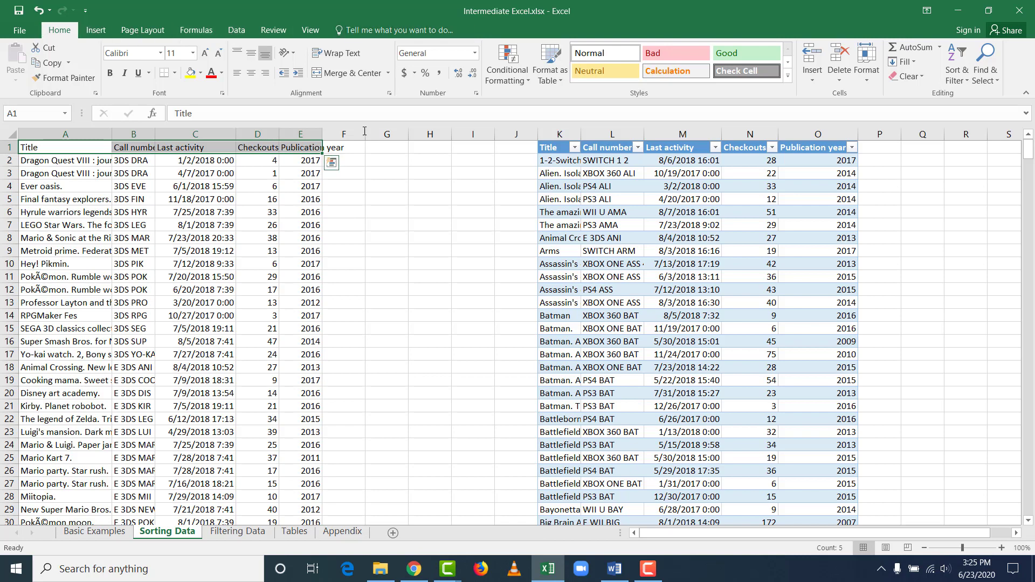
pyautogui.click(240, 31)
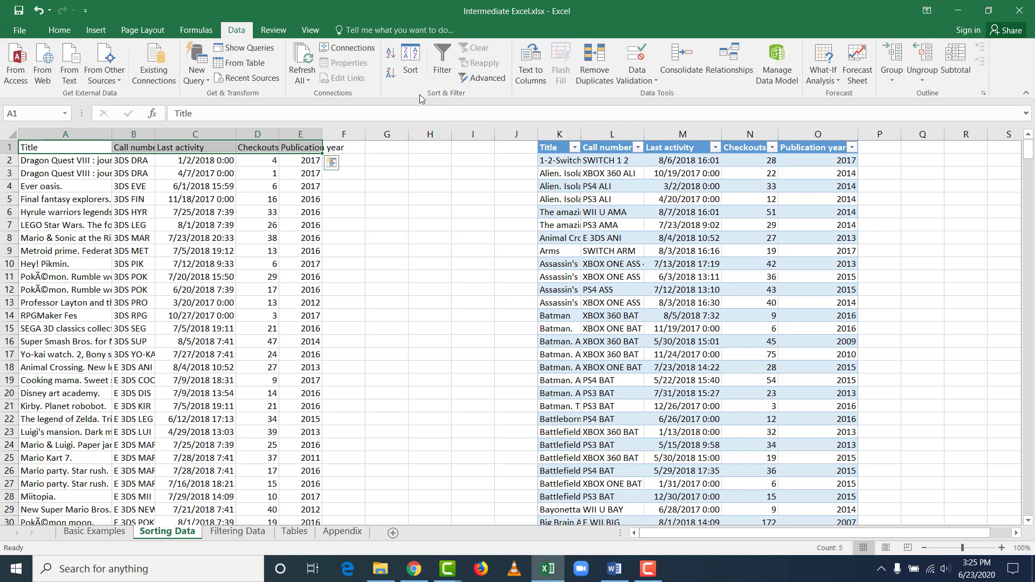
pyautogui.click(446, 66)
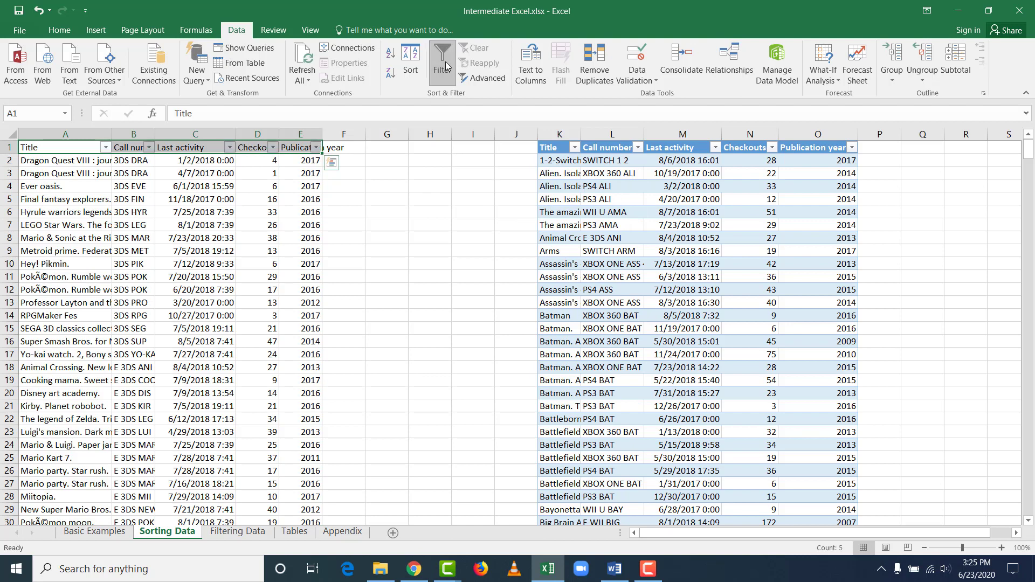
pyautogui.click(132, 224)
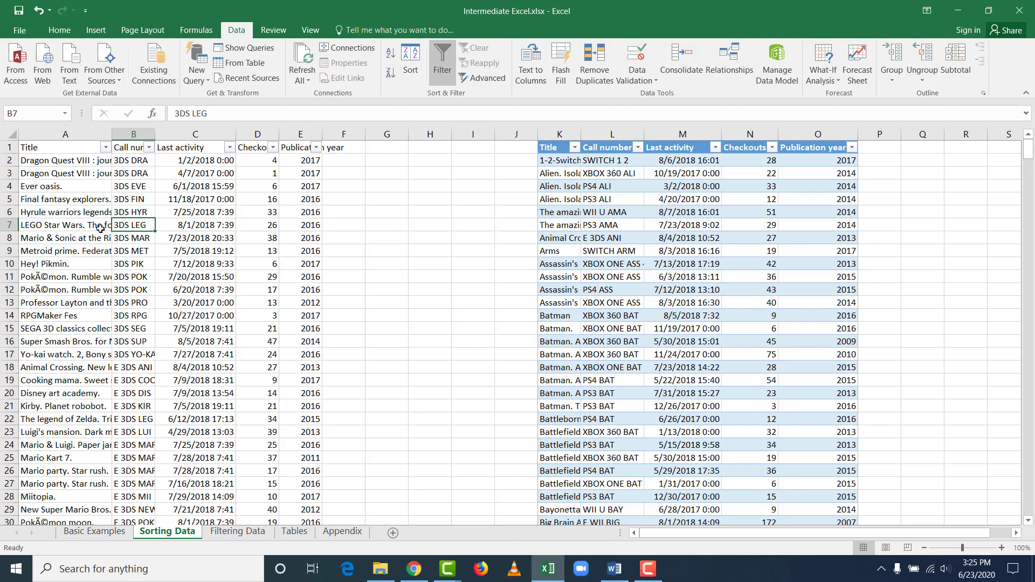
# - Examine the sort and filter choices offered for the Title, Call number, Last activity, Checkouts and Publication year columns of the unformatted list
pyautogui.click(106, 148)
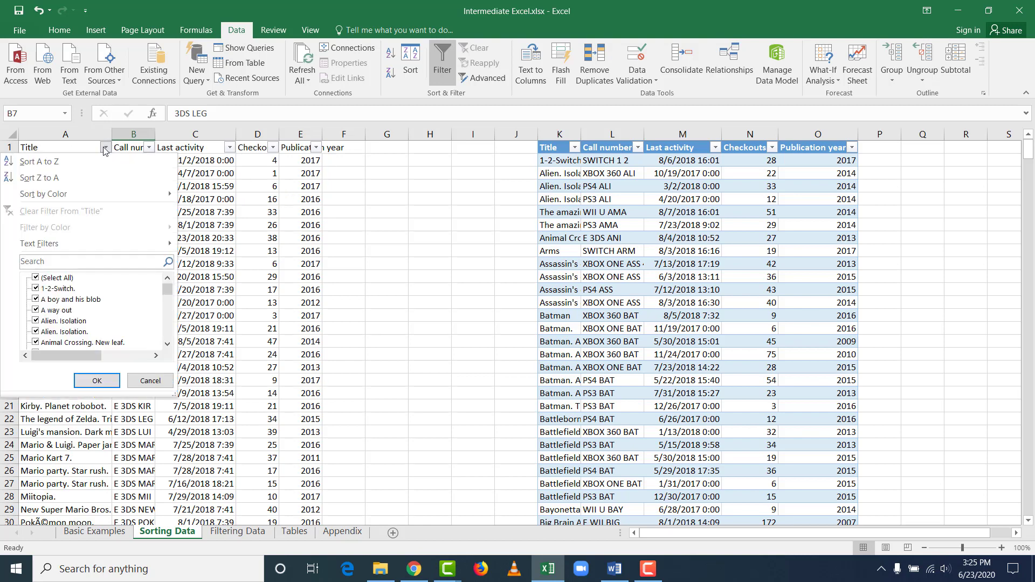
pyautogui.click(148, 149)
pyautogui.click(148, 148)
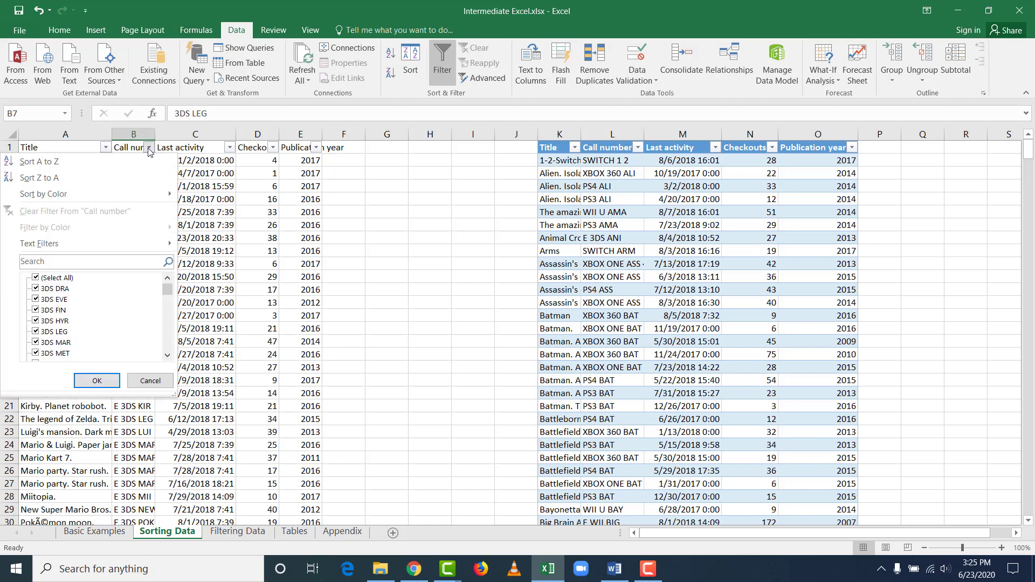
pyautogui.click(230, 149)
pyautogui.click(230, 149)
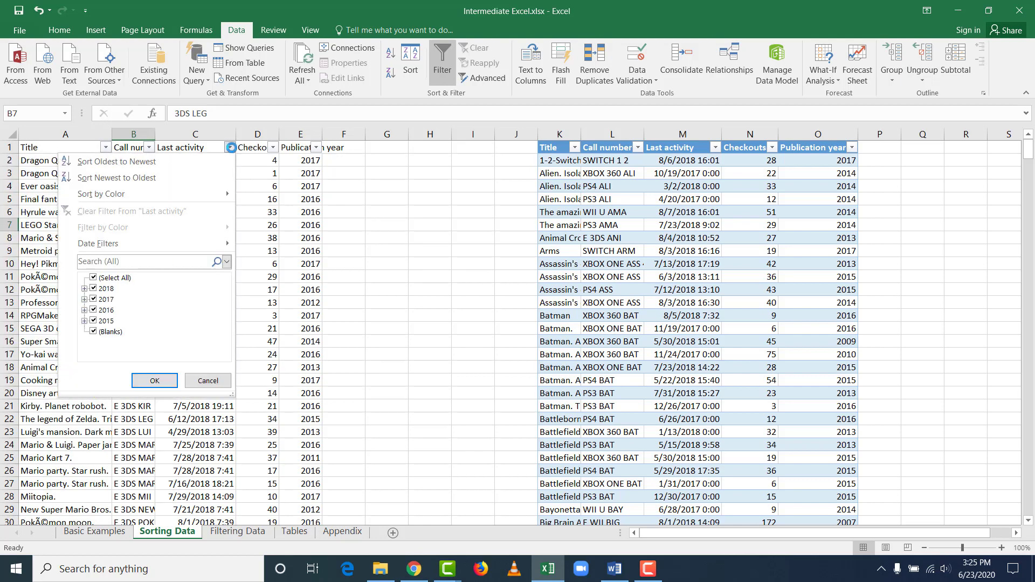
pyautogui.click(273, 148)
pyautogui.click(274, 149)
pyautogui.click(315, 148)
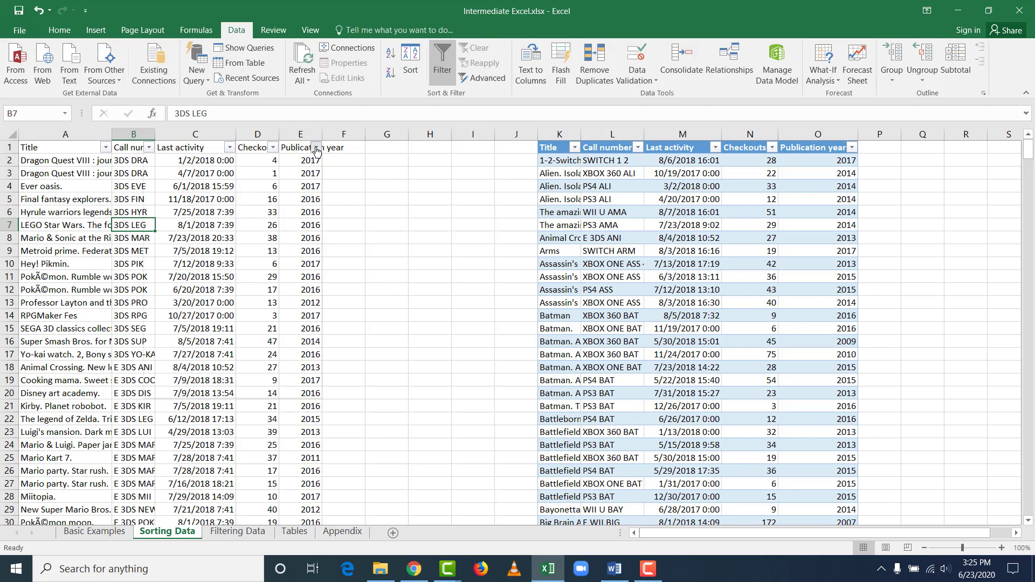
pyautogui.click(315, 148)
pyautogui.click(370, 181)
pyautogui.click(370, 181)
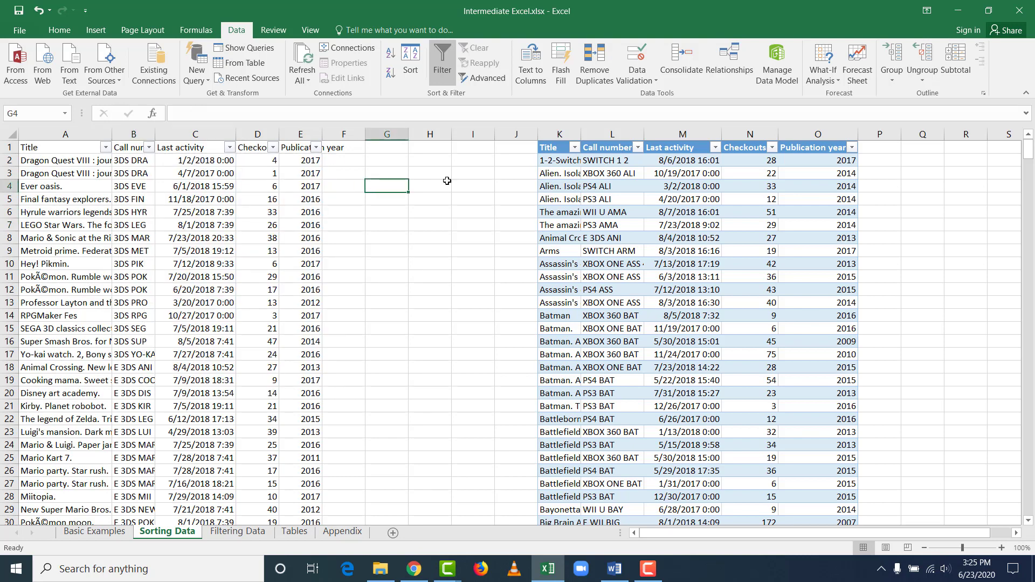
pyautogui.click(411, 199)
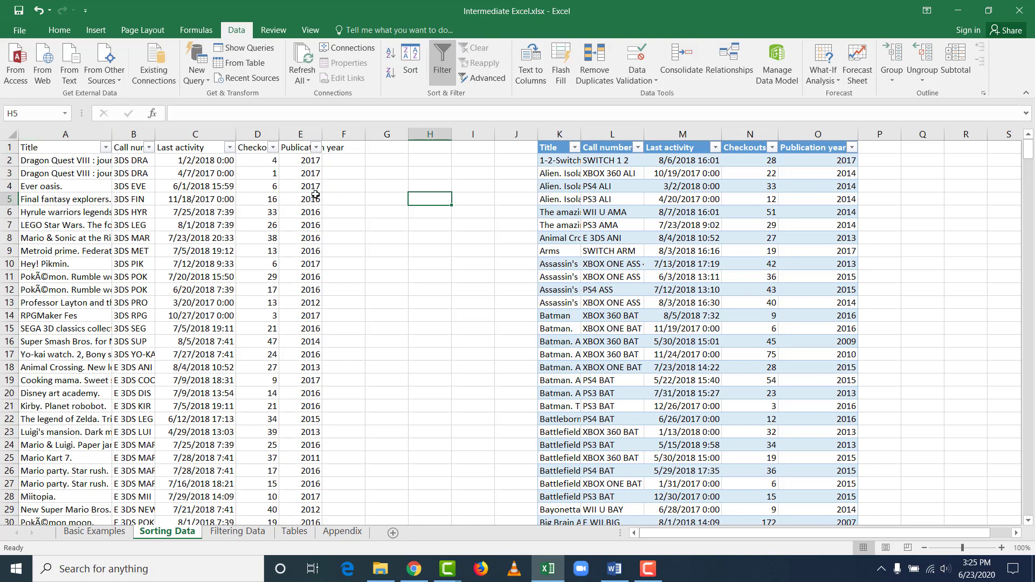
# - Filter the unformatted game list's Publication year column to show only 2017
pyautogui.click(316, 148)
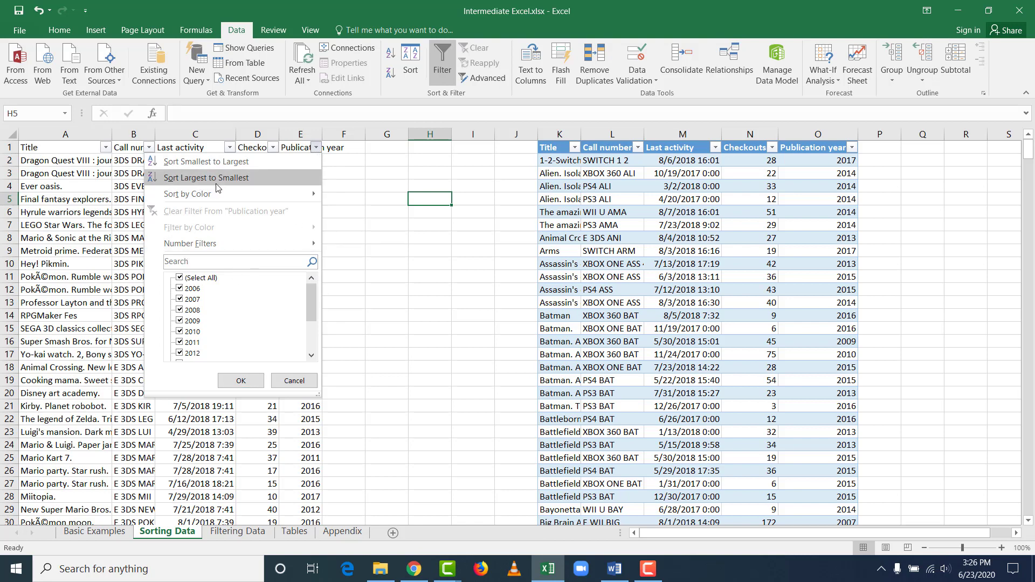
pyautogui.moveTo(214, 243)
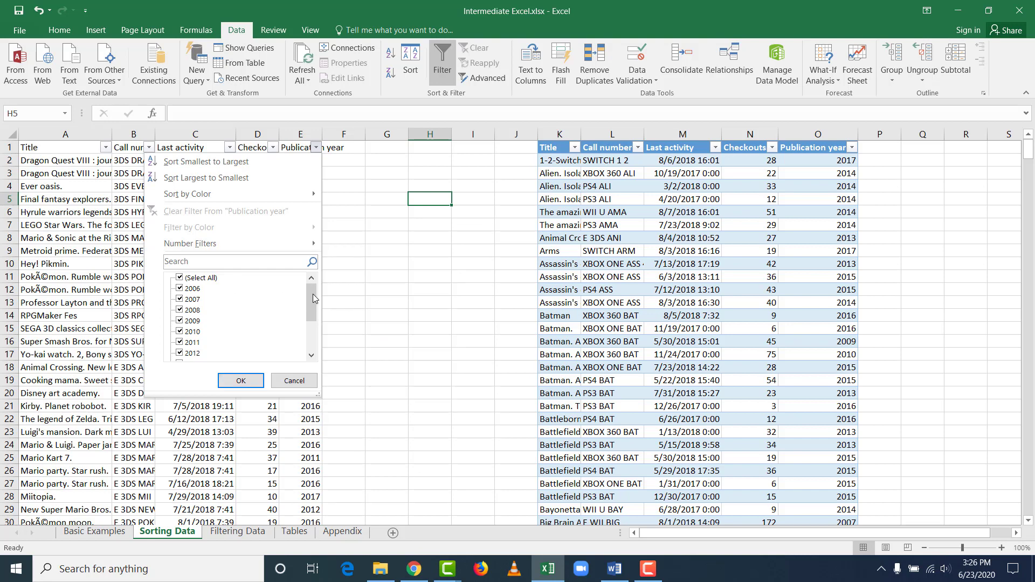
pyautogui.moveTo(311, 292)
pyautogui.mouseDown()
pyautogui.moveTo(310, 341)
pyautogui.moveTo(311, 285)
pyautogui.mouseUp()
pyautogui.click(180, 278)
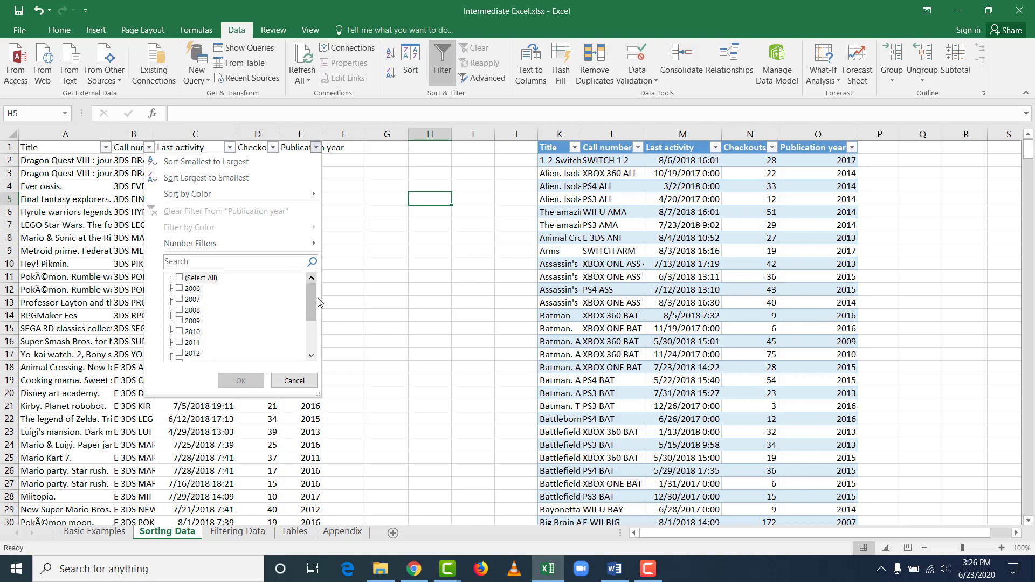
pyautogui.moveTo(312, 303); pyautogui.dragTo(314, 339)
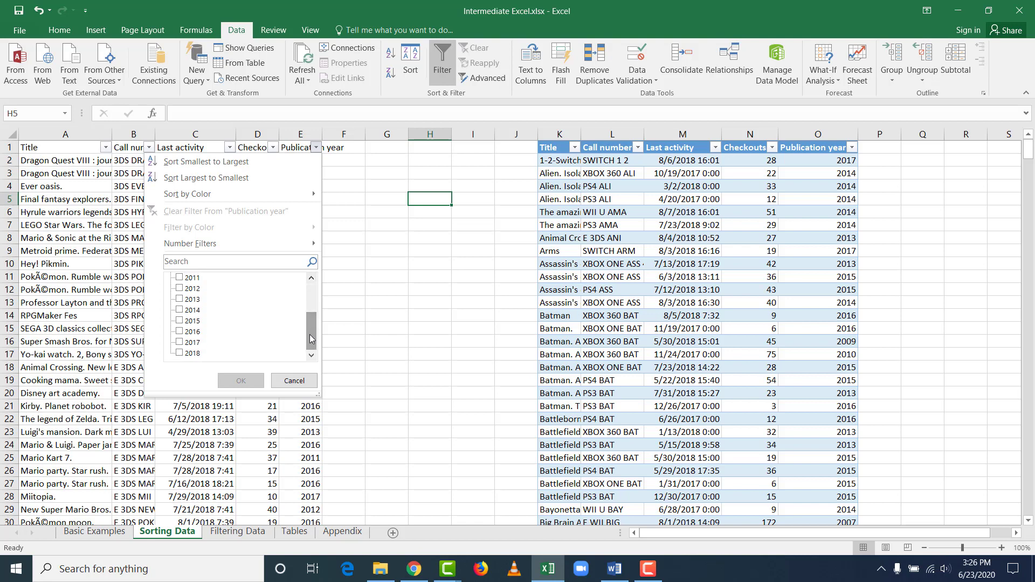
pyautogui.click(180, 343)
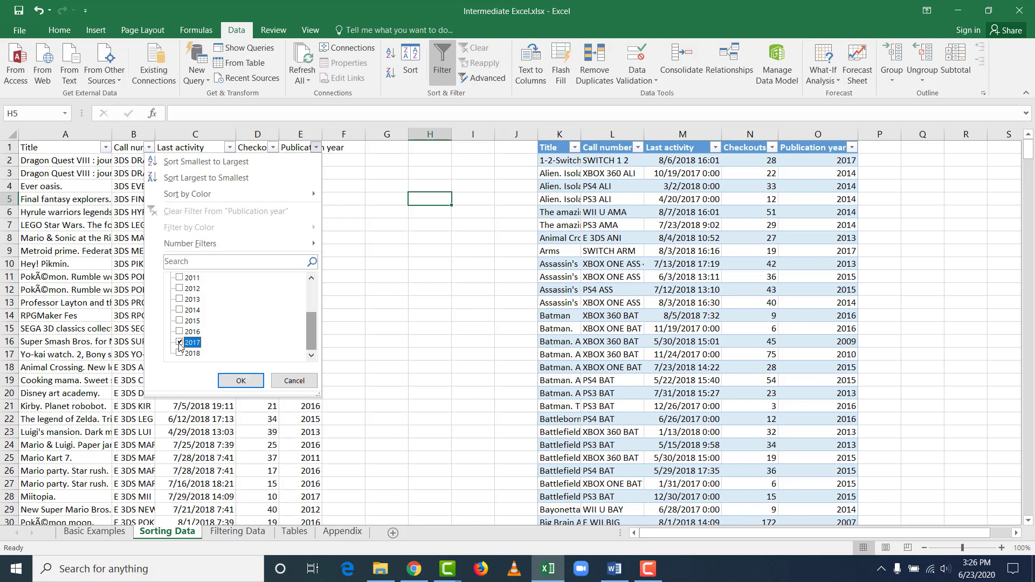
pyautogui.click(240, 381)
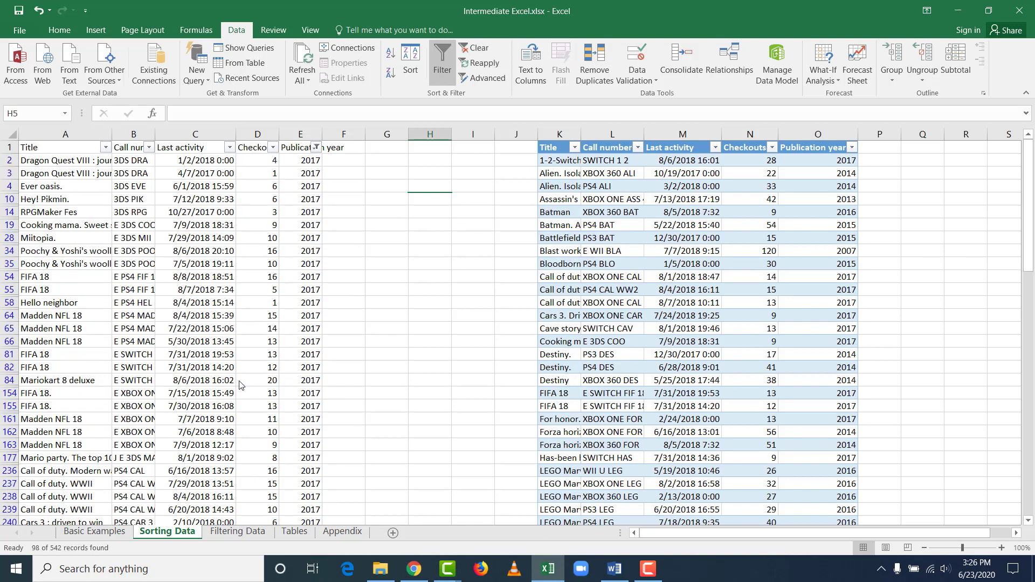
# - Examine the filtered rows and their Publication year values, and review that column's option for clearing the filter without changing it
pyautogui.click(245, 327)
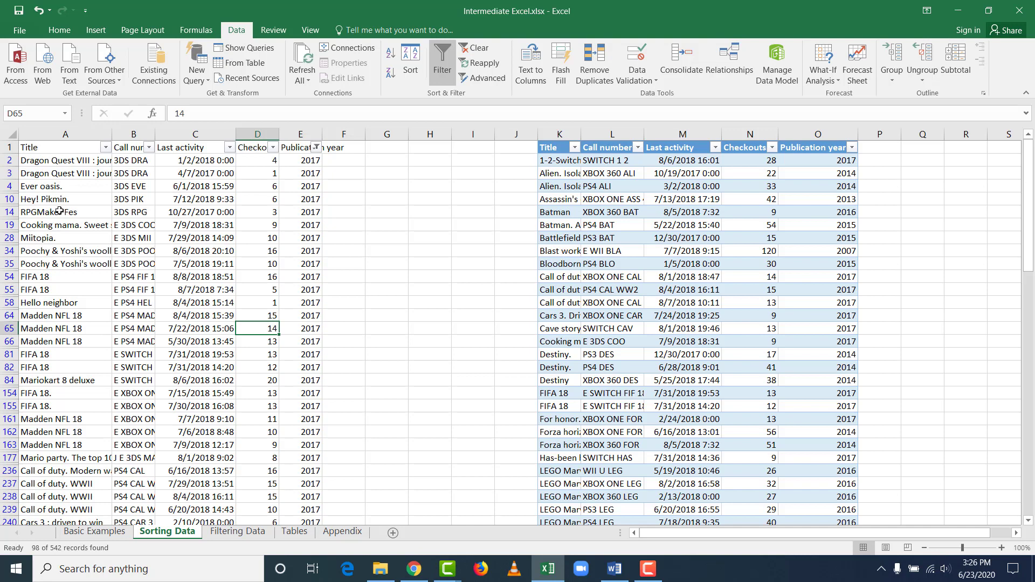
pyautogui.scroll(-2, 57, 320)
pyautogui.scroll(2, 47, 315)
pyautogui.moveTo(306, 161); pyautogui.dragTo(305, 496)
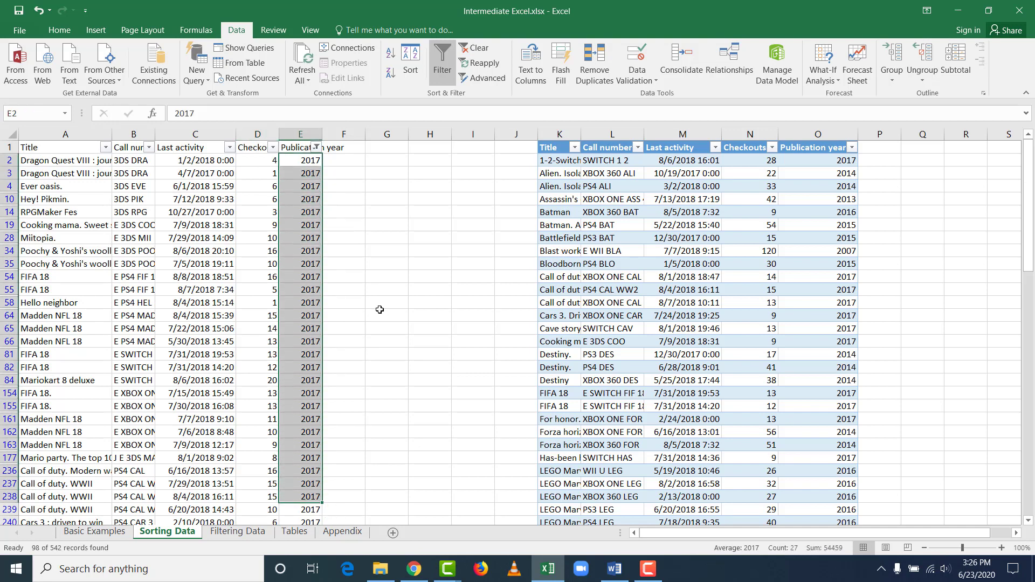
pyautogui.click(192, 268)
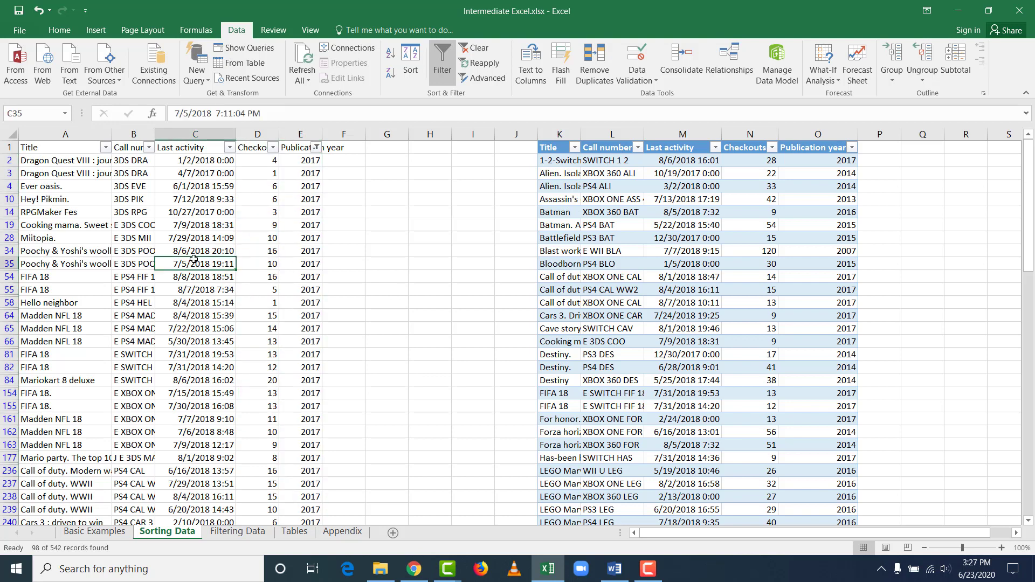
pyautogui.click(317, 149)
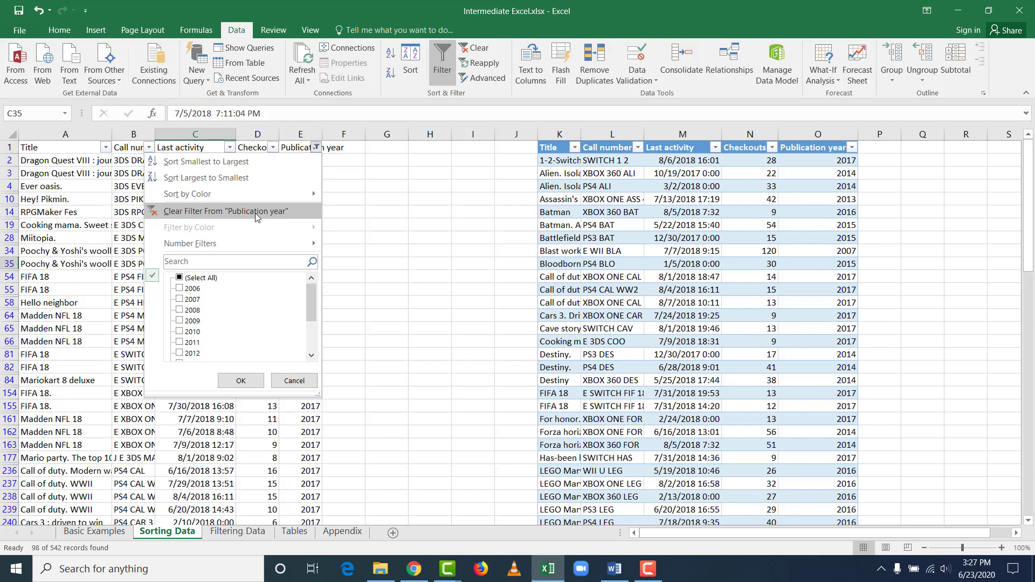
pyautogui.click(298, 383)
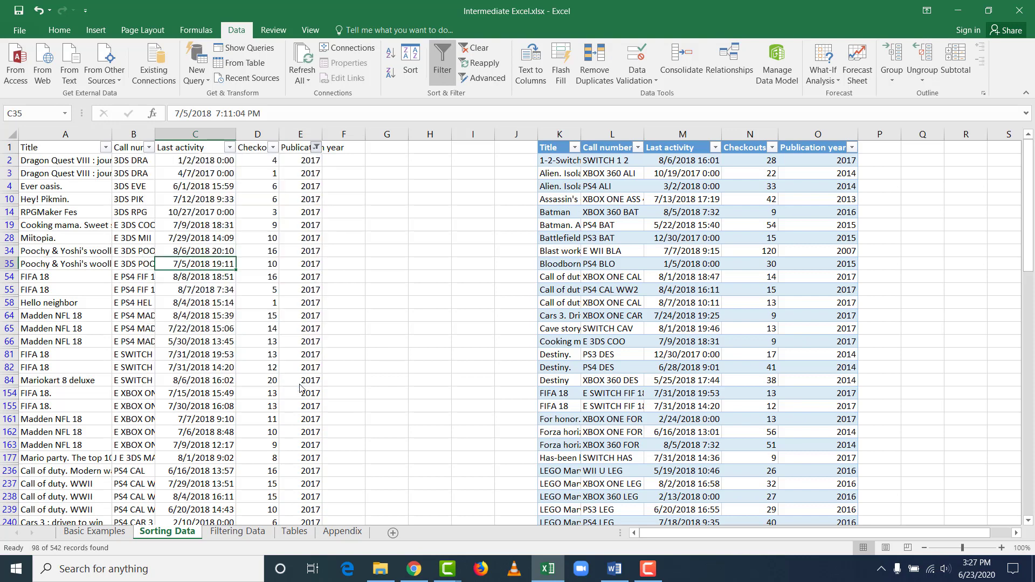
pyautogui.click(371, 322)
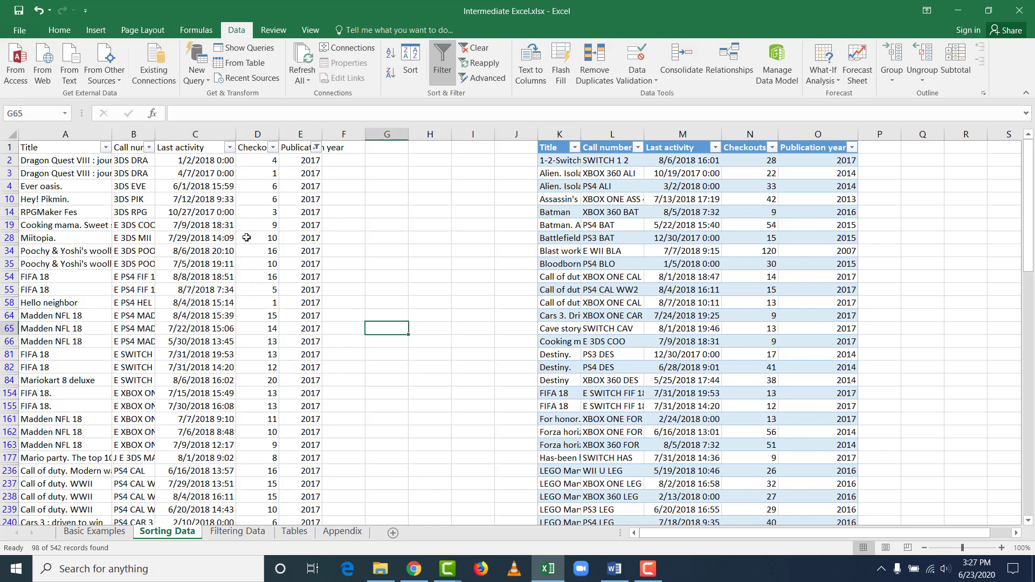
# - Filter the unformatted list's Checkouts column to show only values greater than or equal to 10
pyautogui.click(272, 148)
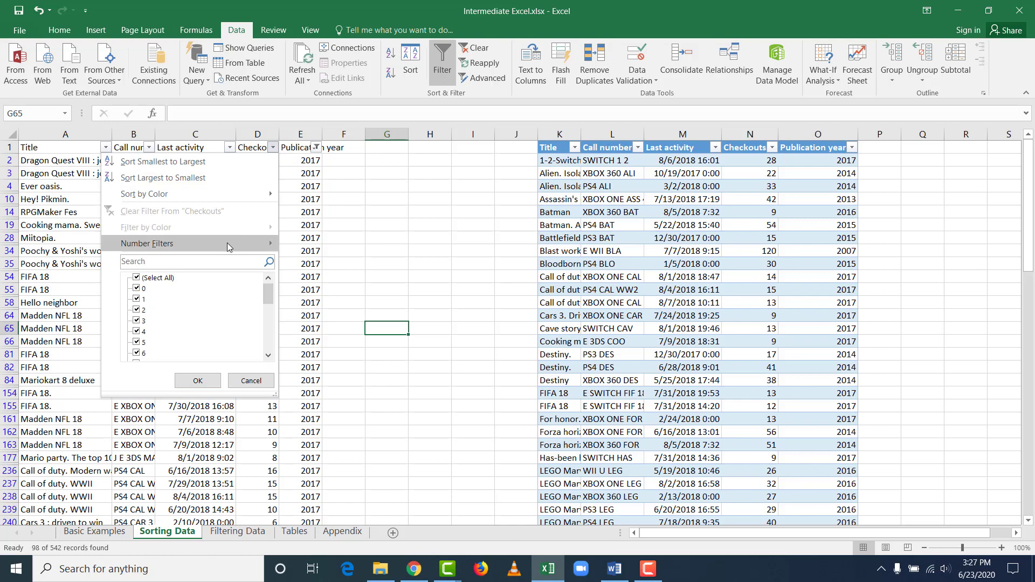
pyautogui.moveTo(224, 242)
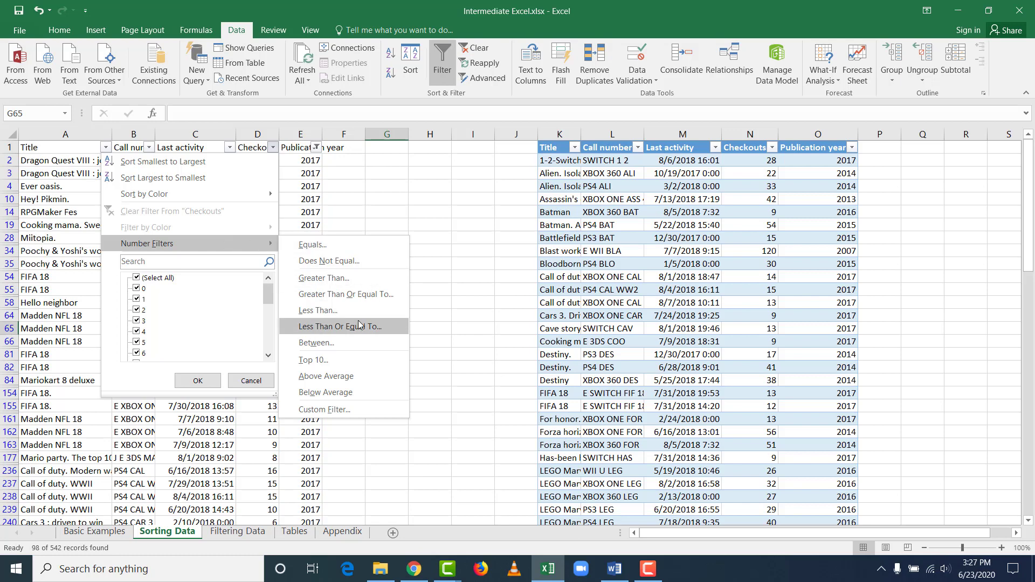
pyautogui.click(368, 295)
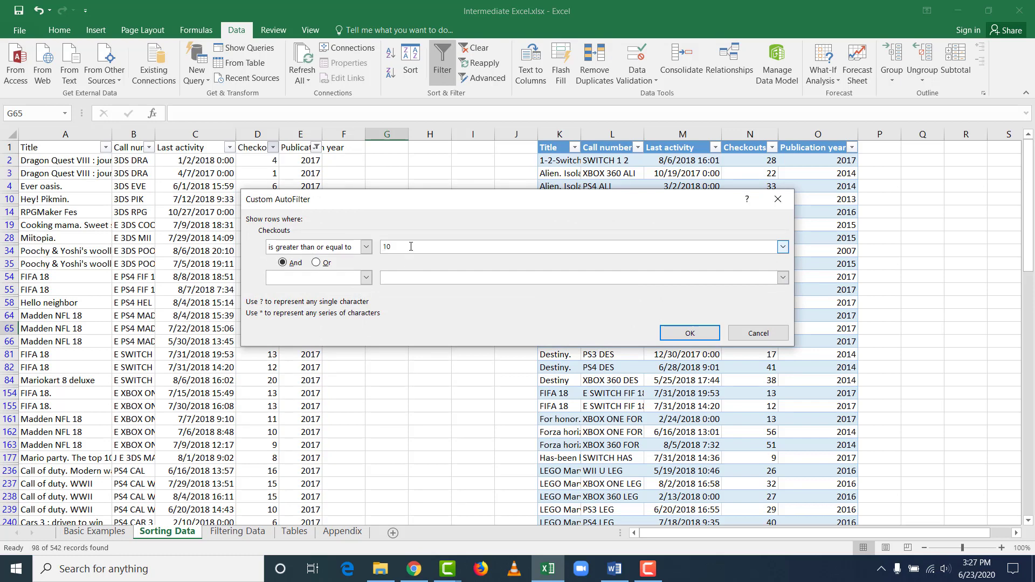
pyautogui.click(311, 249)
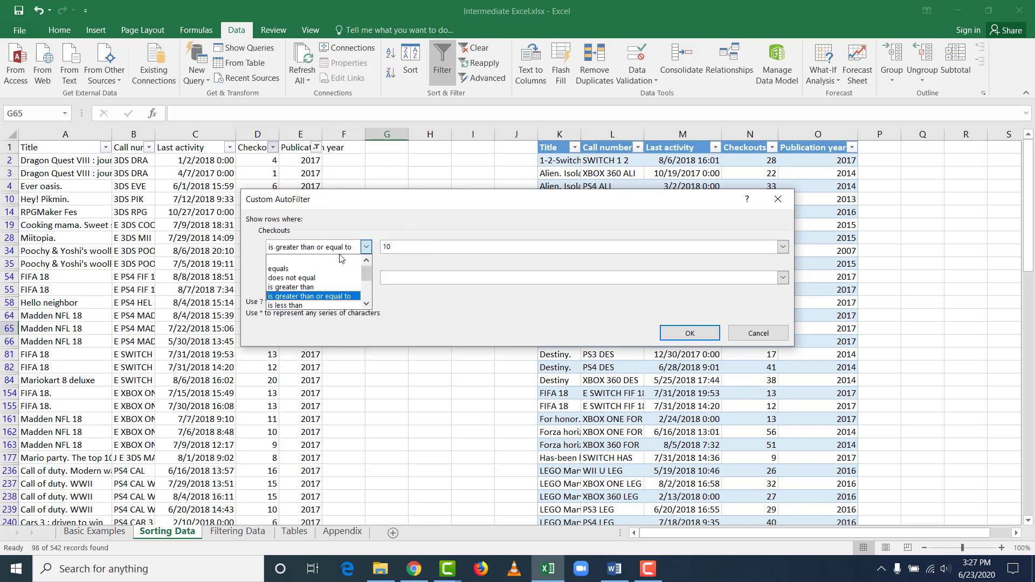
pyautogui.moveTo(369, 273)
pyautogui.mouseDown()
pyautogui.moveTo(370, 302)
pyautogui.moveTo(368, 271)
pyautogui.mouseUp()
pyautogui.moveTo(369, 278)
pyautogui.mouseDown()
pyautogui.moveTo(369, 289)
pyautogui.moveTo(369, 274)
pyautogui.mouseUp()
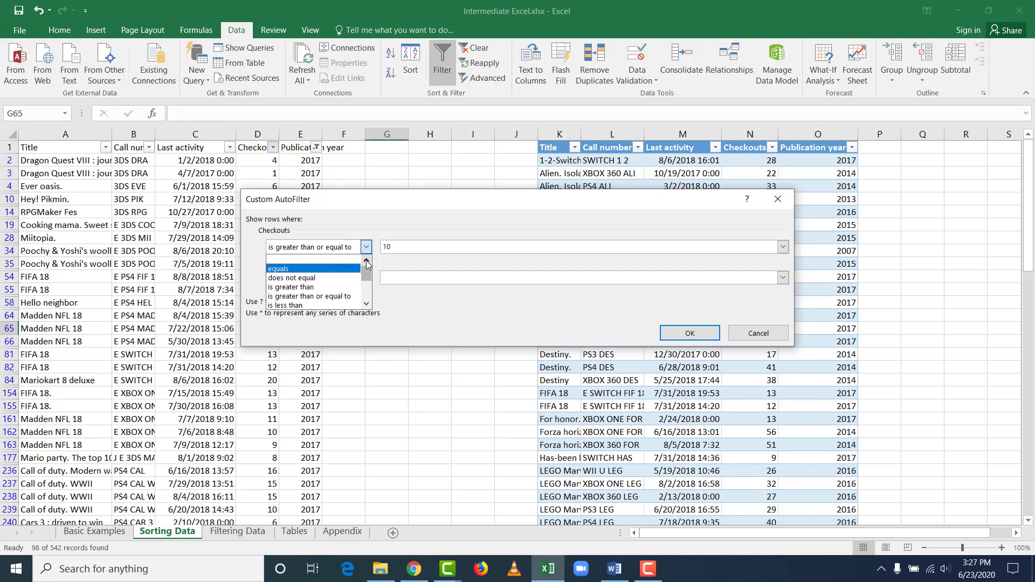
pyautogui.click(364, 218)
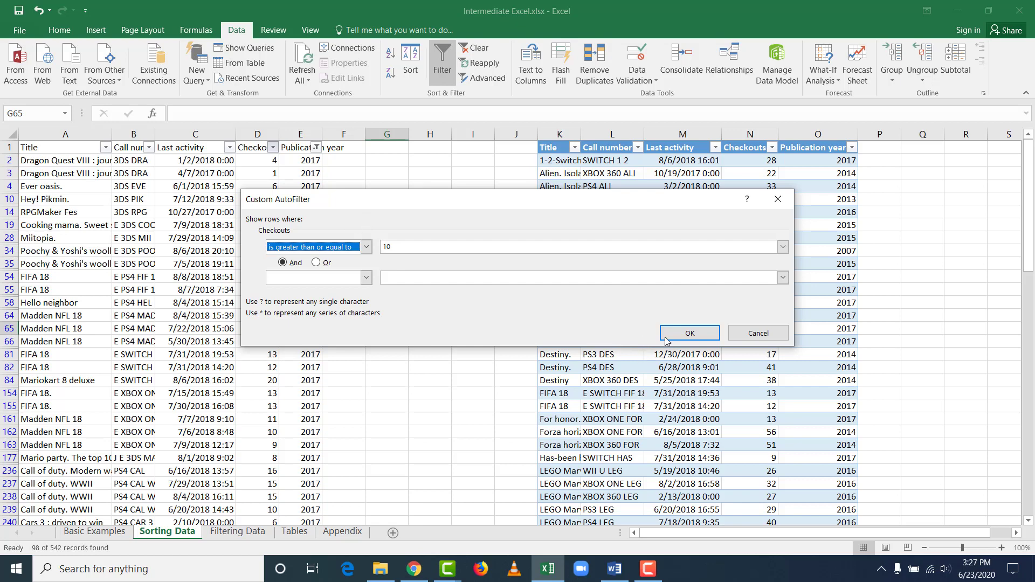
pyautogui.click(690, 335)
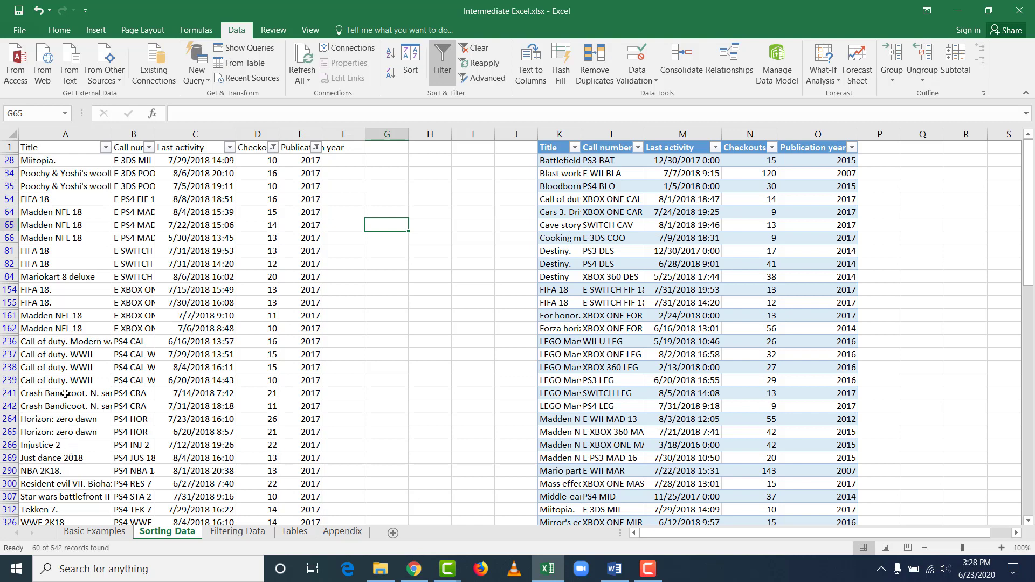
# - Sort the filtered rows of the unformatted list by Title from A to Z
pyautogui.click(106, 148)
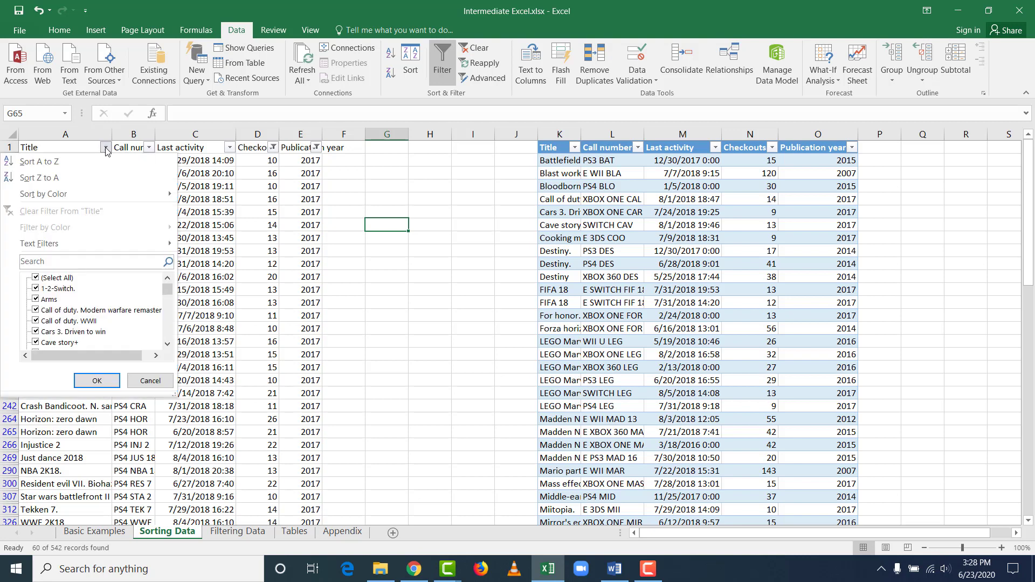
pyautogui.click(44, 162)
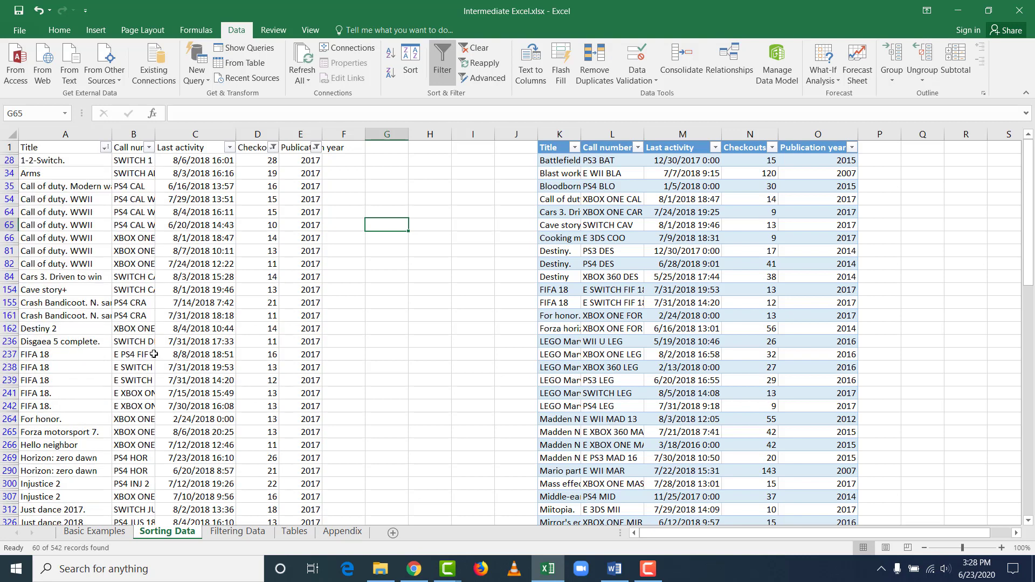
pyautogui.scroll(-1, 158, 342)
pyautogui.scroll(1, 160, 326)
# - Clear the filters from the unformatted list's Checkouts and Publication year columns
pyautogui.click(256, 173)
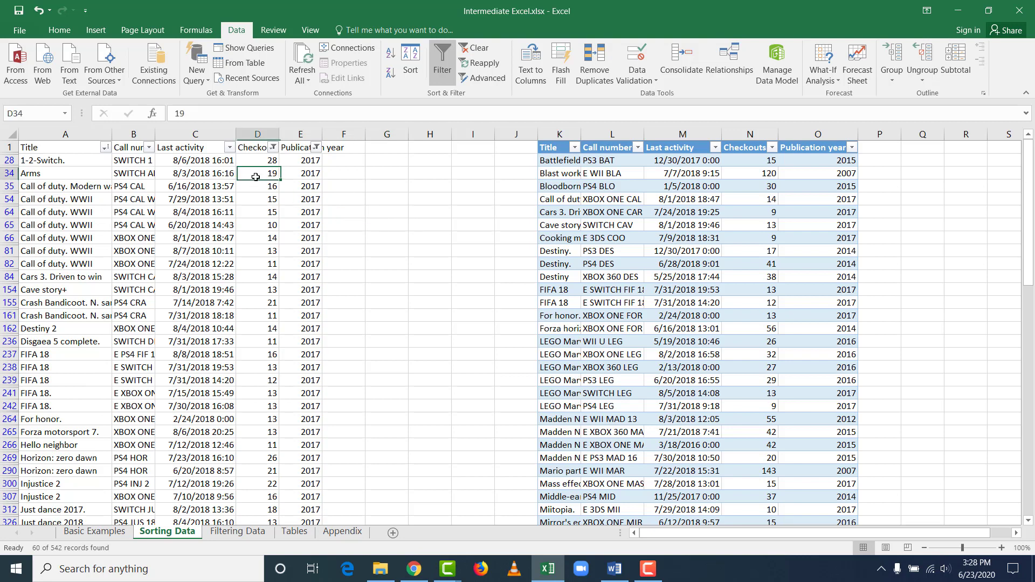
pyautogui.click(273, 147)
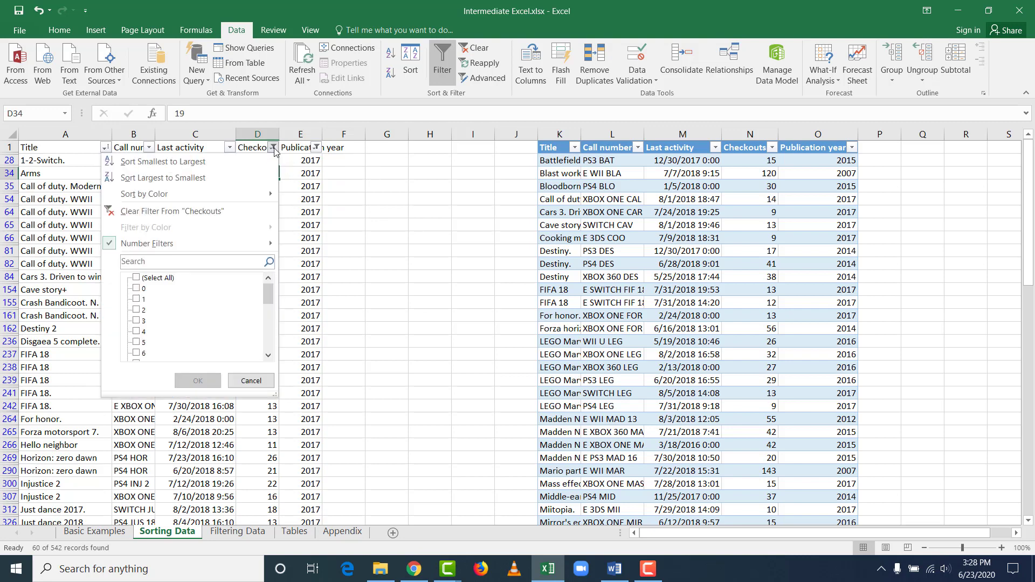
pyautogui.click(206, 212)
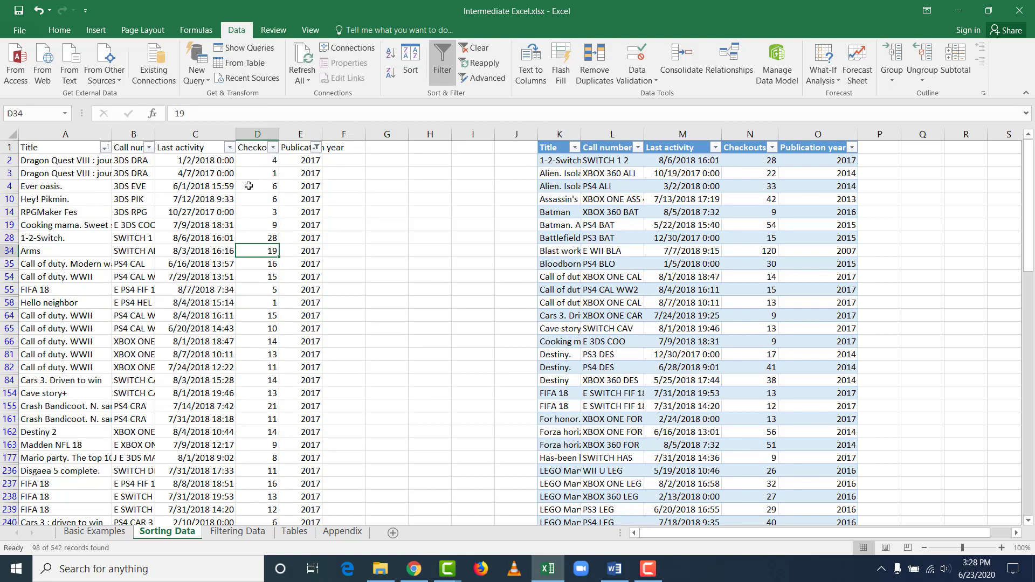
pyautogui.click(294, 180)
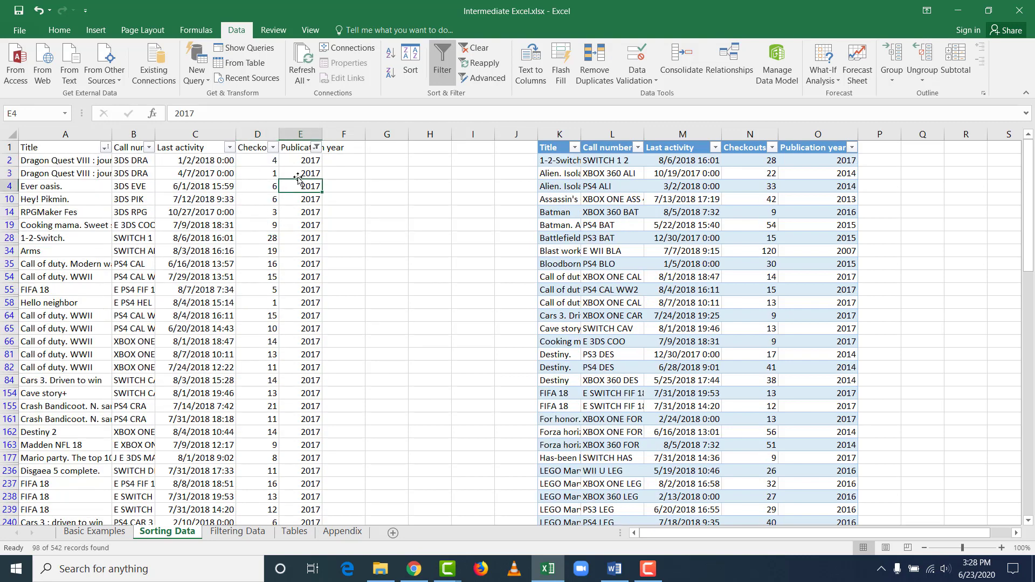
pyautogui.click(316, 147)
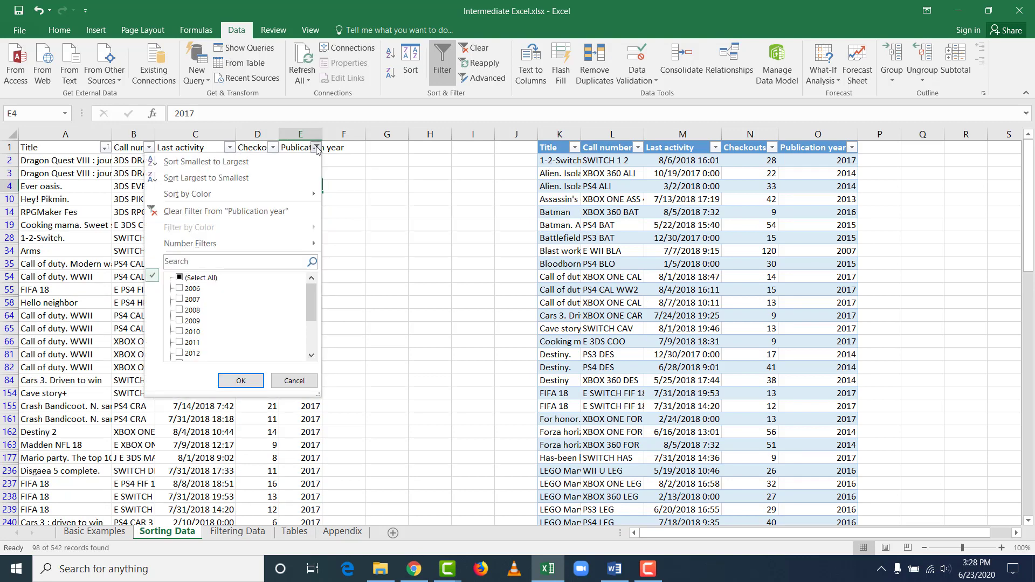
pyautogui.click(189, 210)
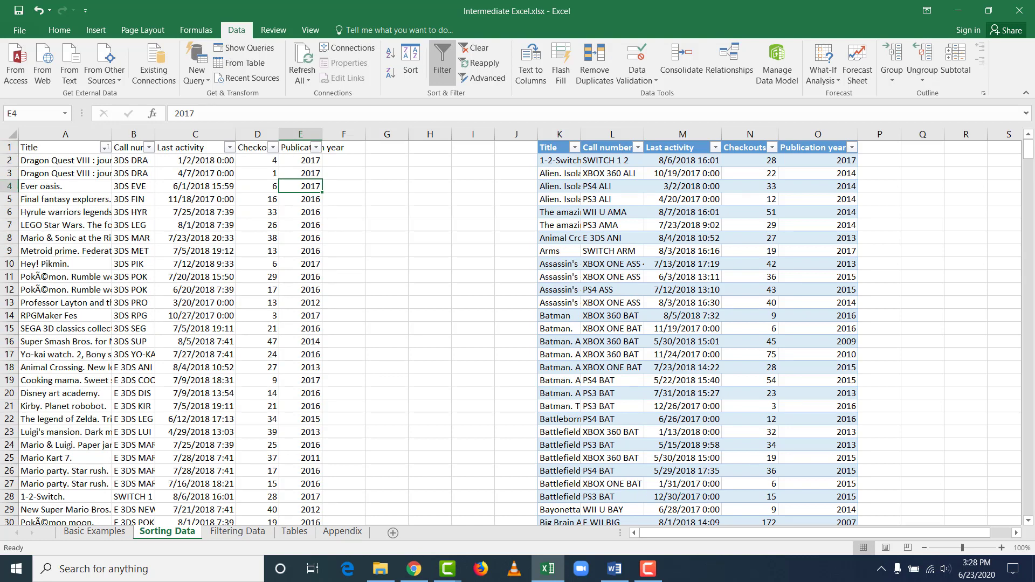
# - Look through the rows of the unfiltered, unformatted list and examine its Last activity dates
pyautogui.click(219, 377)
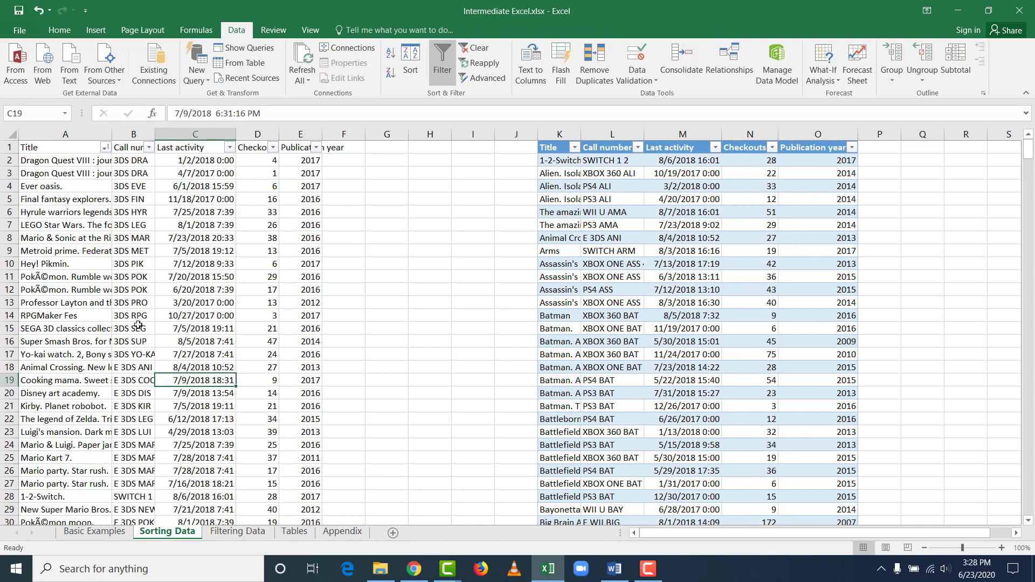
pyautogui.scroll(-6, 139, 322)
pyautogui.scroll(-20, 139, 314)
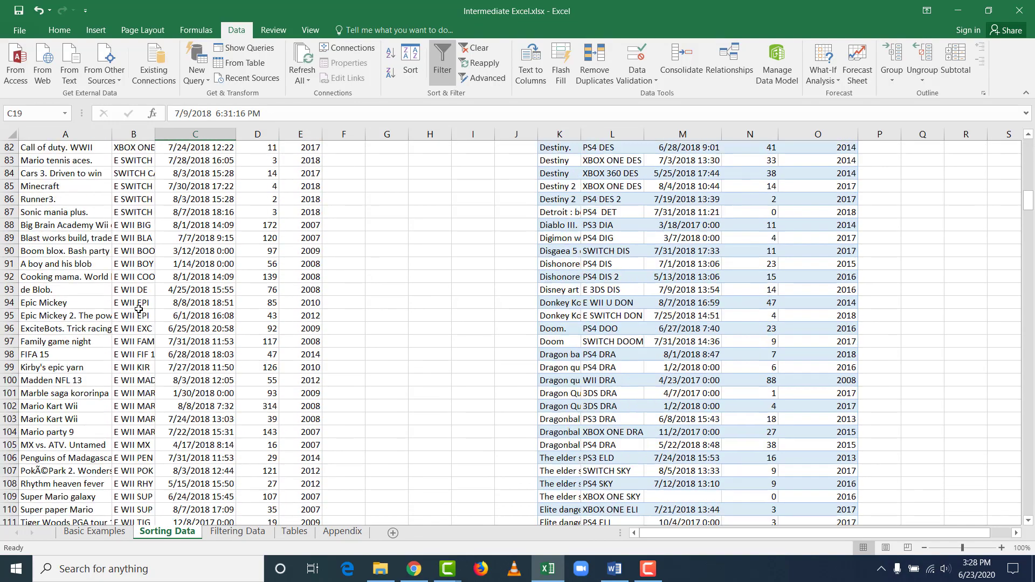
pyautogui.scroll(-13, 139, 306)
pyautogui.scroll(20, 162, 302)
pyautogui.scroll(14, 169, 300)
pyautogui.click(195, 266)
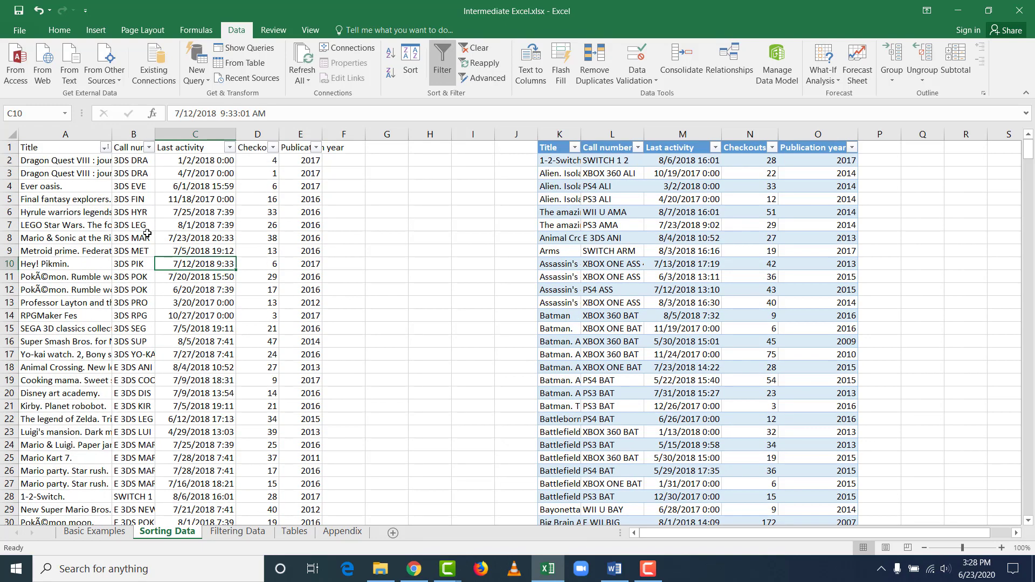
pyautogui.click(191, 172)
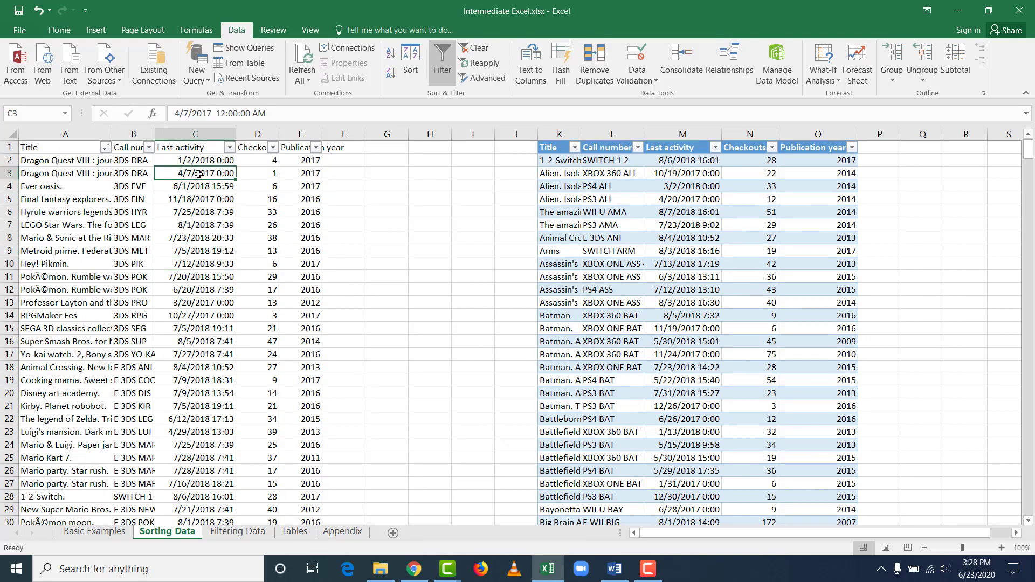
# - Filter the unformatted list's Last activity column to show only blanks, and select the empty cells in that column
pyautogui.click(230, 149)
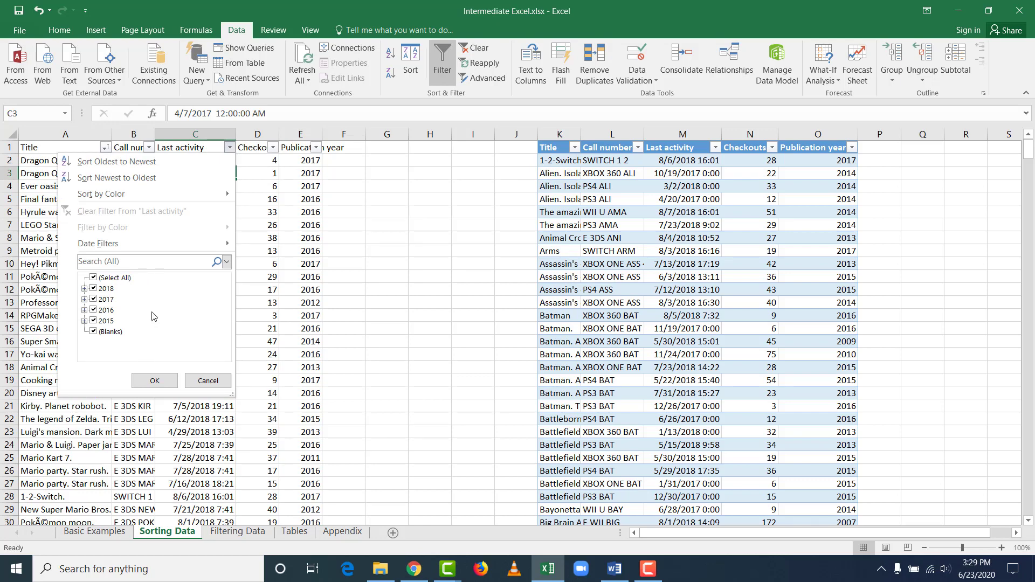
pyautogui.click(93, 280)
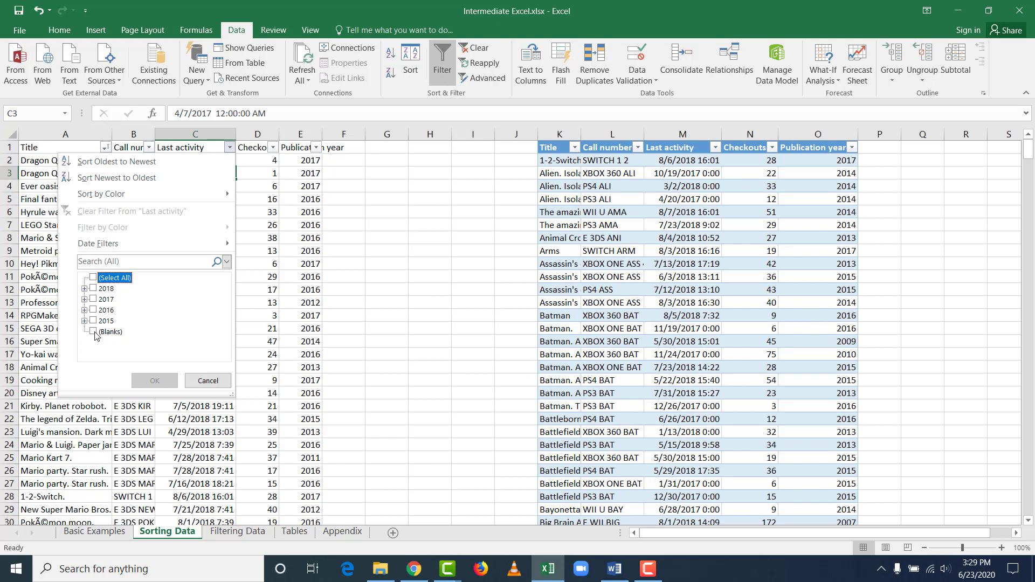
pyautogui.click(95, 332)
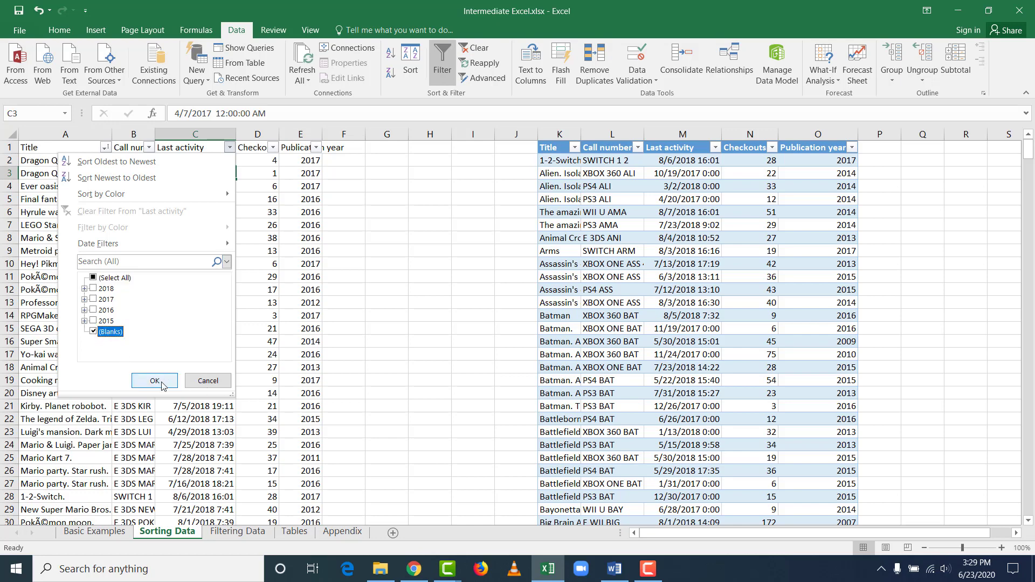
pyautogui.click(155, 381)
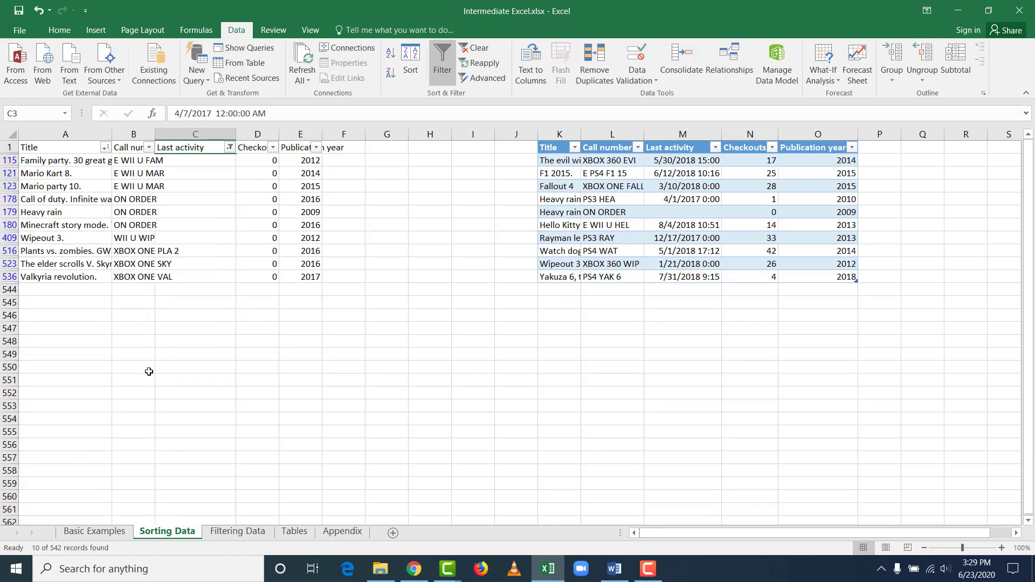
pyautogui.moveTo(202, 163); pyautogui.dragTo(210, 279)
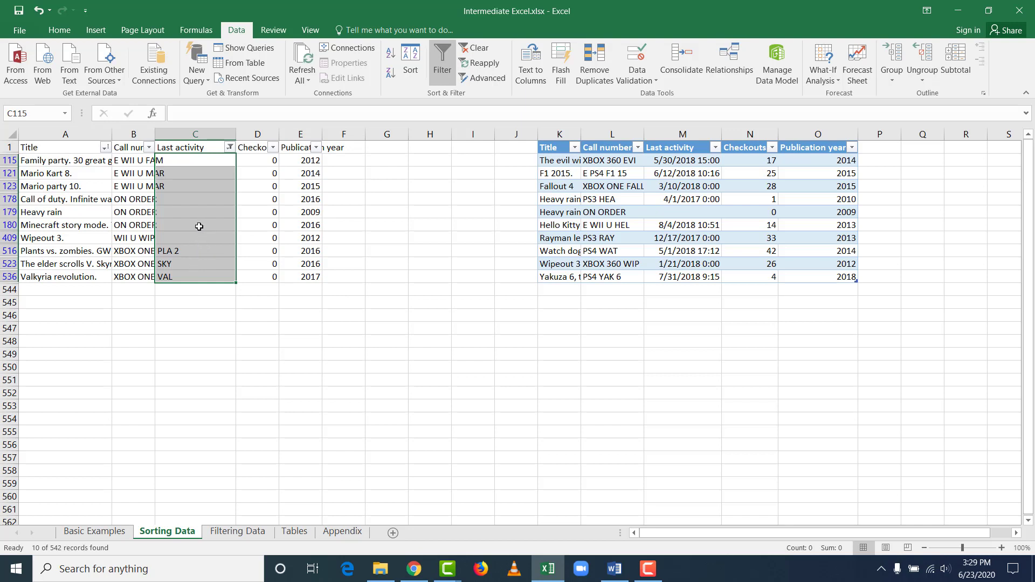
# - Clear the filter from the unformatted list's Last activity column and select cell M12 in the formatted table
pyautogui.click(229, 148)
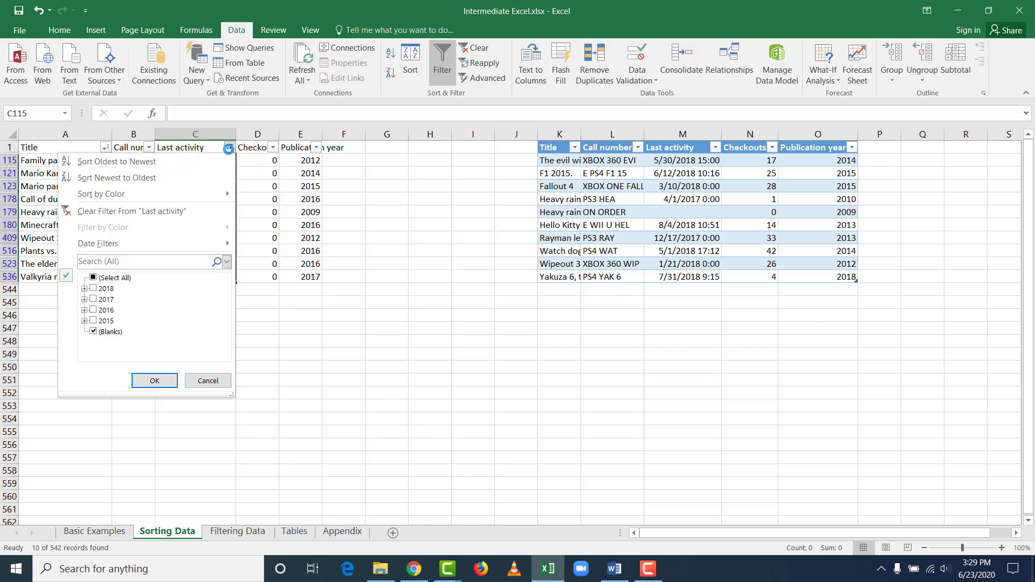
pyautogui.click(129, 211)
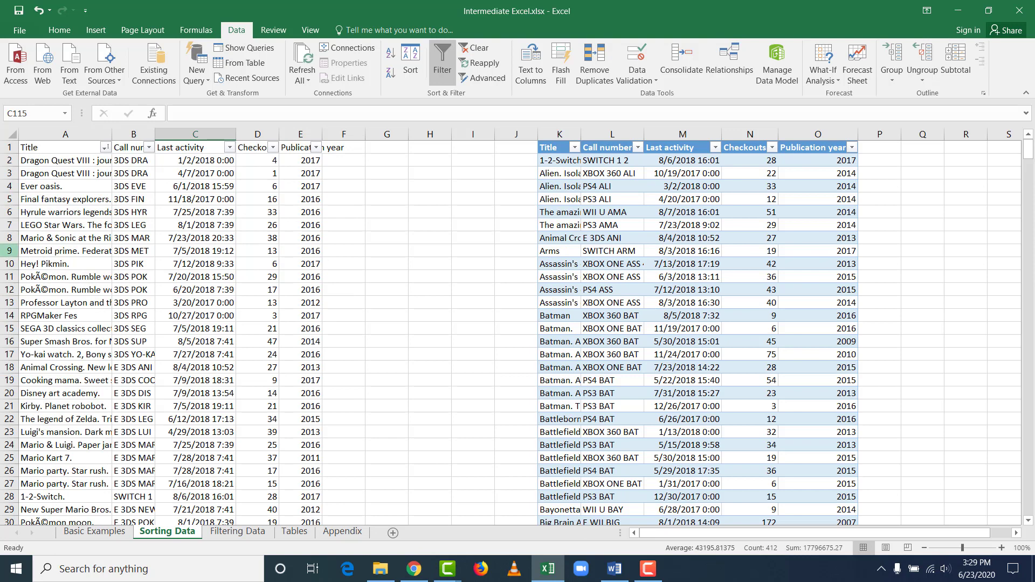
pyautogui.click(614, 568)
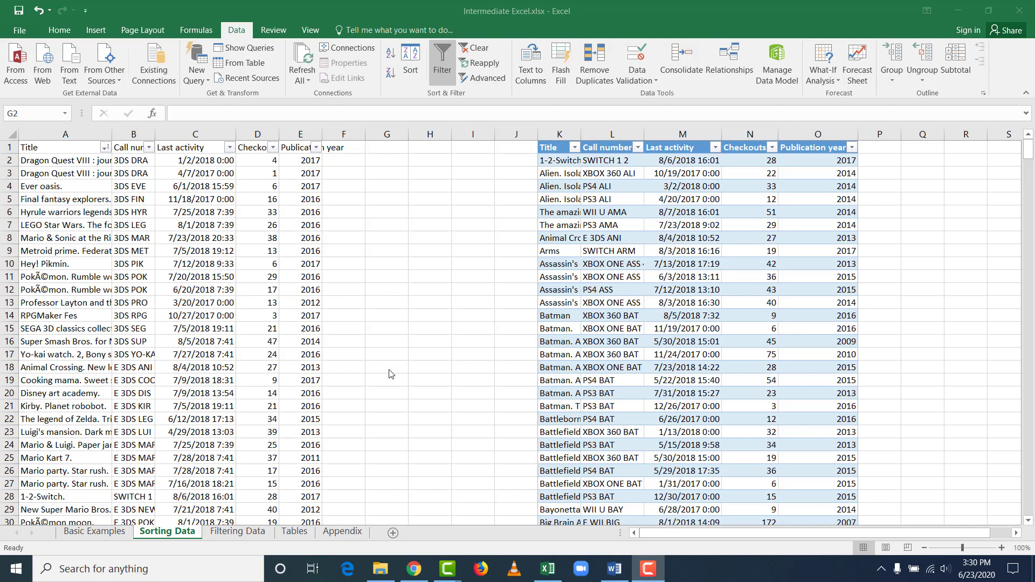
pyautogui.click(673, 289)
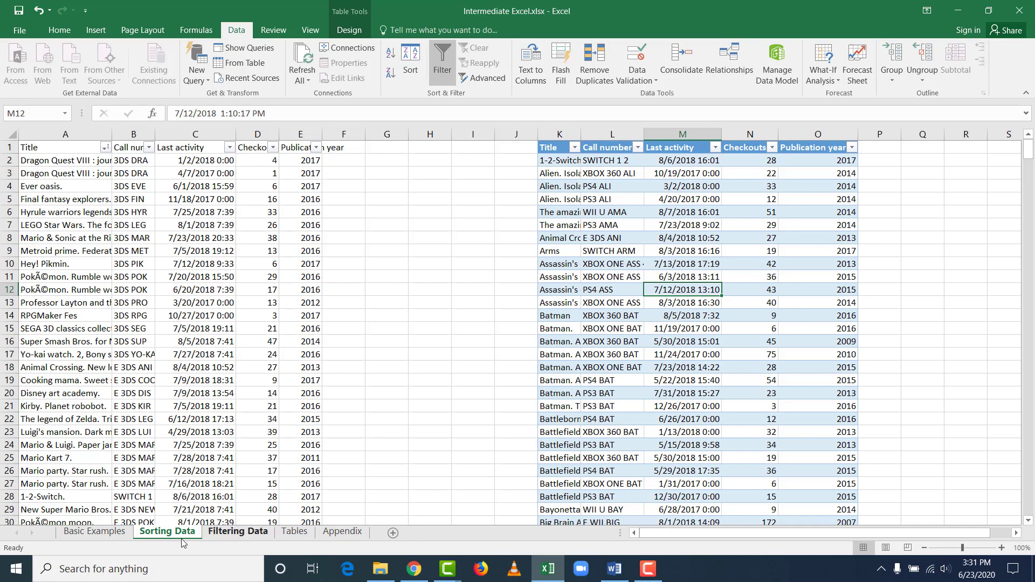
# - Open the Tables sheet and bring the header rows of its two game lists at row 11 into view
pyautogui.click(232, 532)
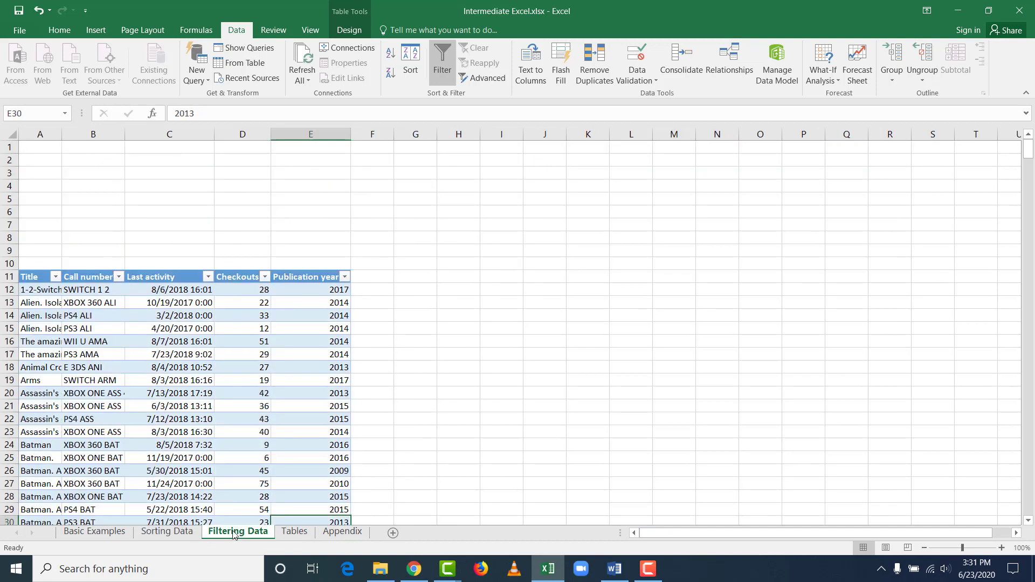
pyautogui.click(301, 535)
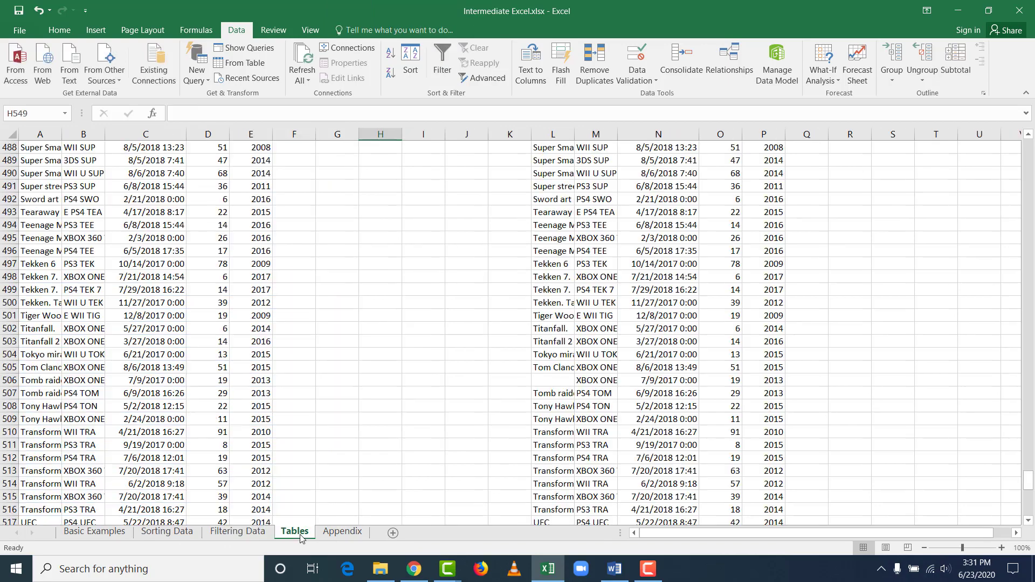
pyautogui.click(320, 434)
pyautogui.scroll(9, 315, 440)
pyautogui.scroll(19, 316, 440)
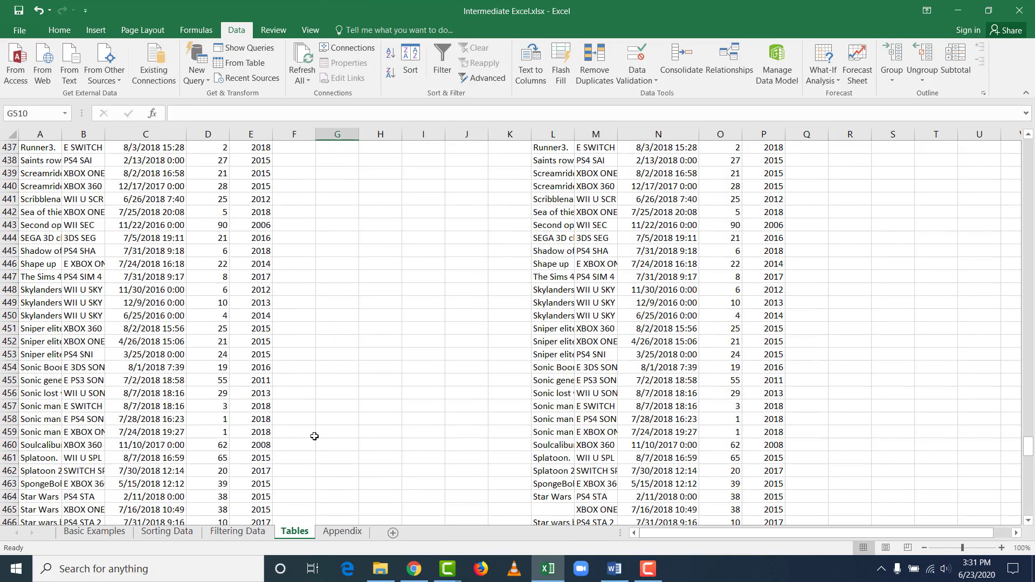
pyautogui.moveTo(1032, 428); pyautogui.dragTo(1008, 131)
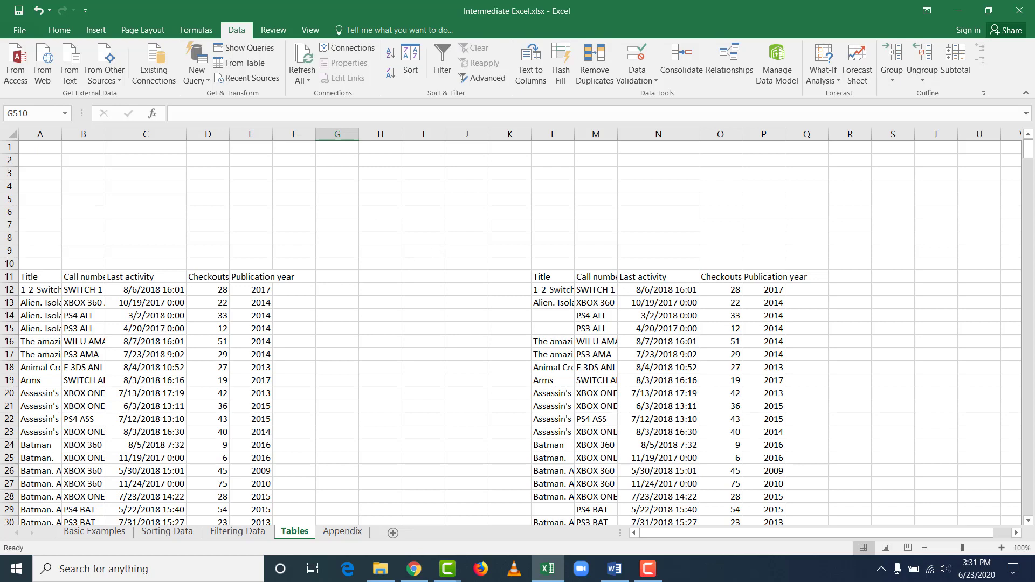
pyautogui.click(615, 569)
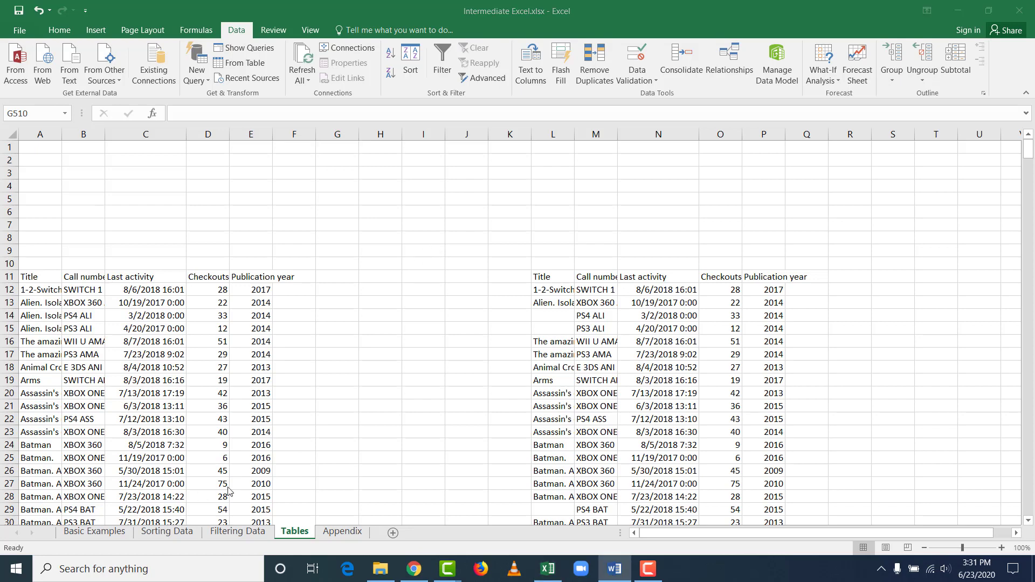
pyautogui.click(370, 372)
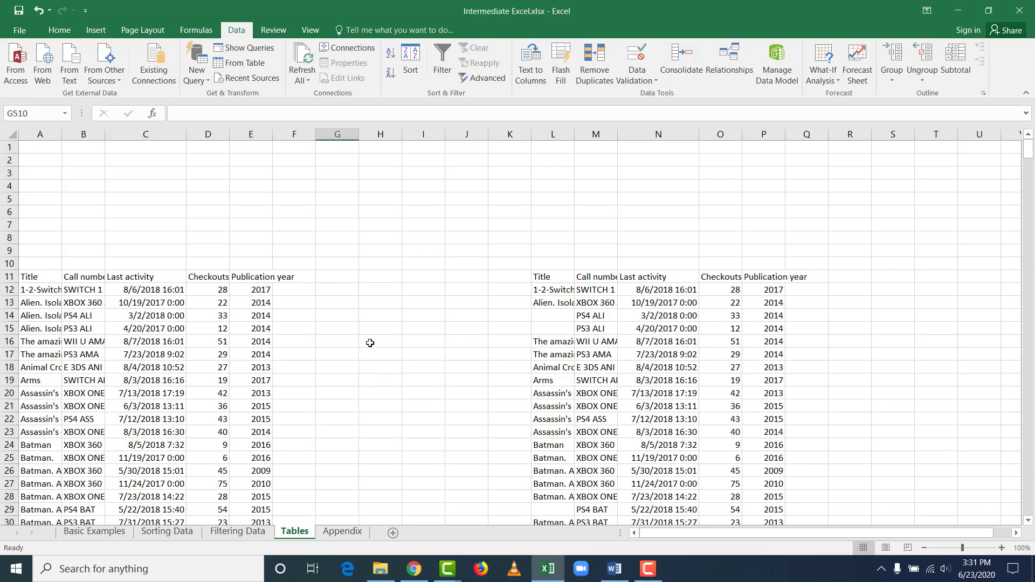
pyautogui.scroll(-2, 370, 343)
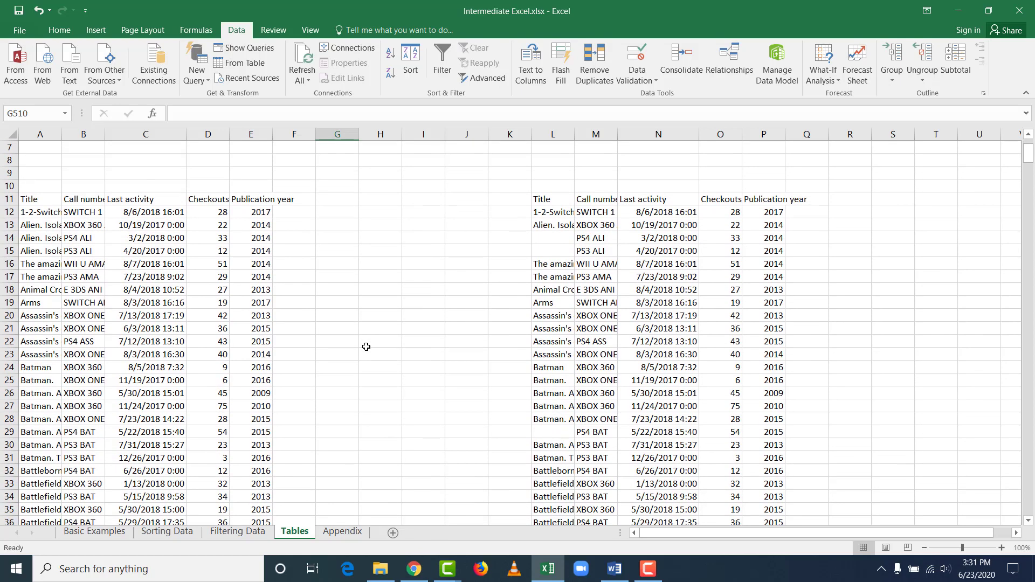
# - Compare the two plain game lists, checking entries in the Title, Call number and Last activity columns
pyautogui.click(143, 306)
pyautogui.click(556, 304)
pyautogui.click(144, 317)
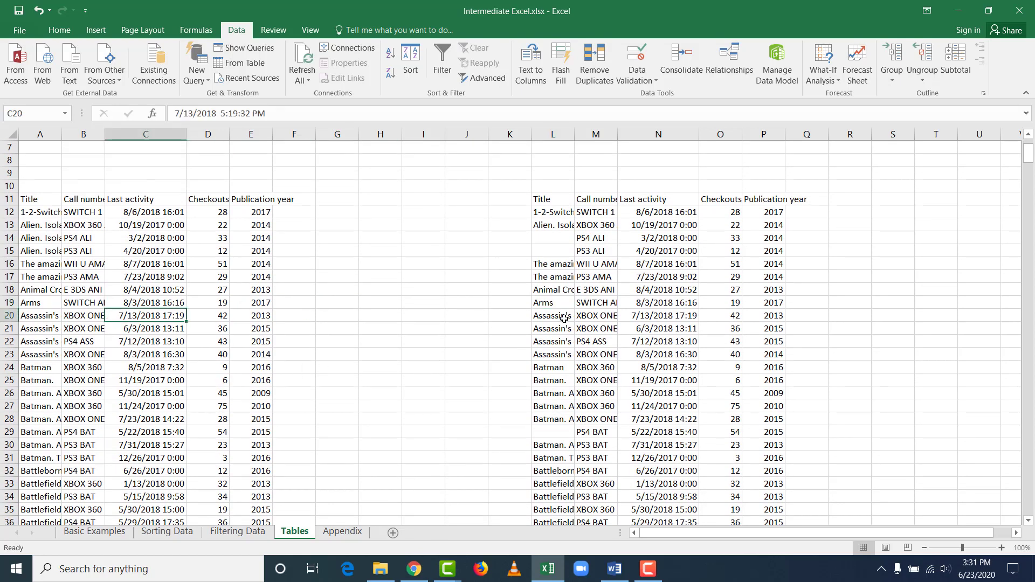
pyautogui.click(557, 319)
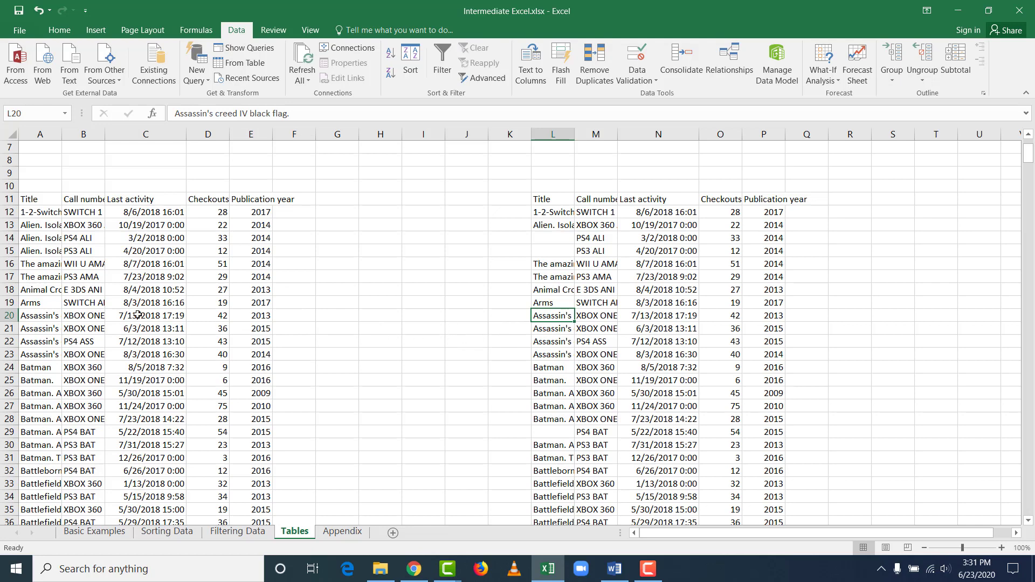
pyautogui.click(124, 300)
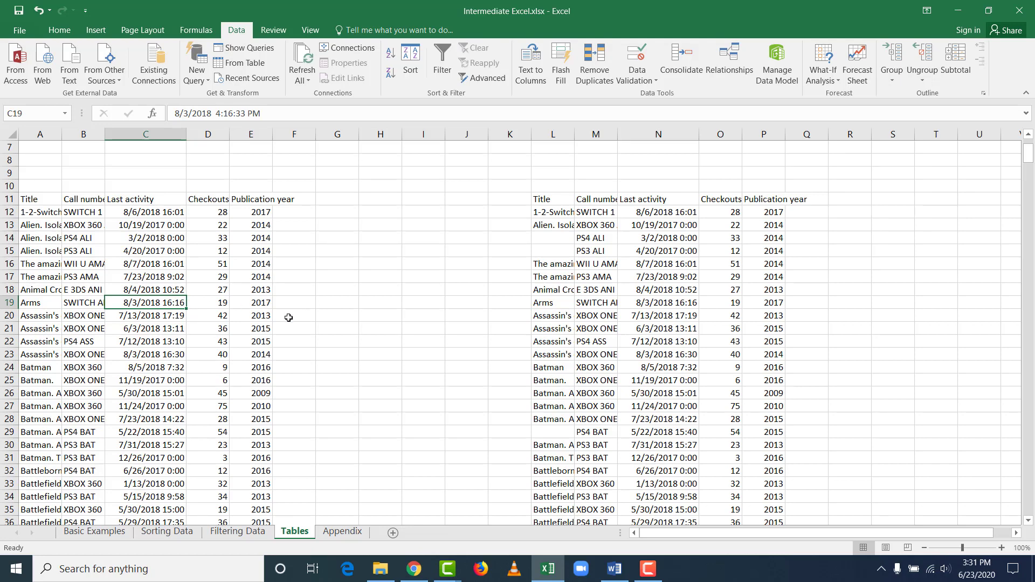
pyautogui.click(354, 315)
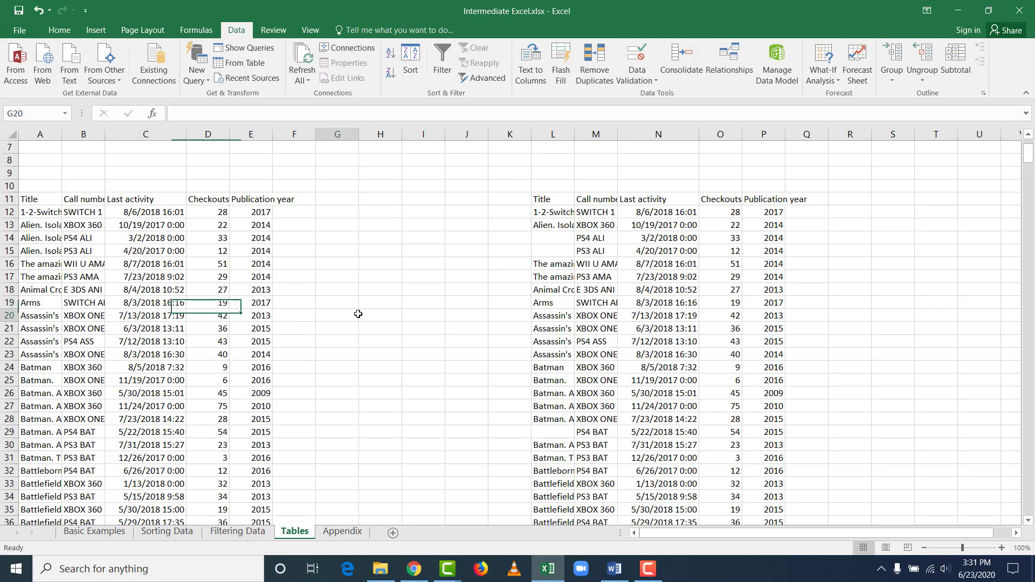
pyautogui.click(134, 334)
pyautogui.click(147, 404)
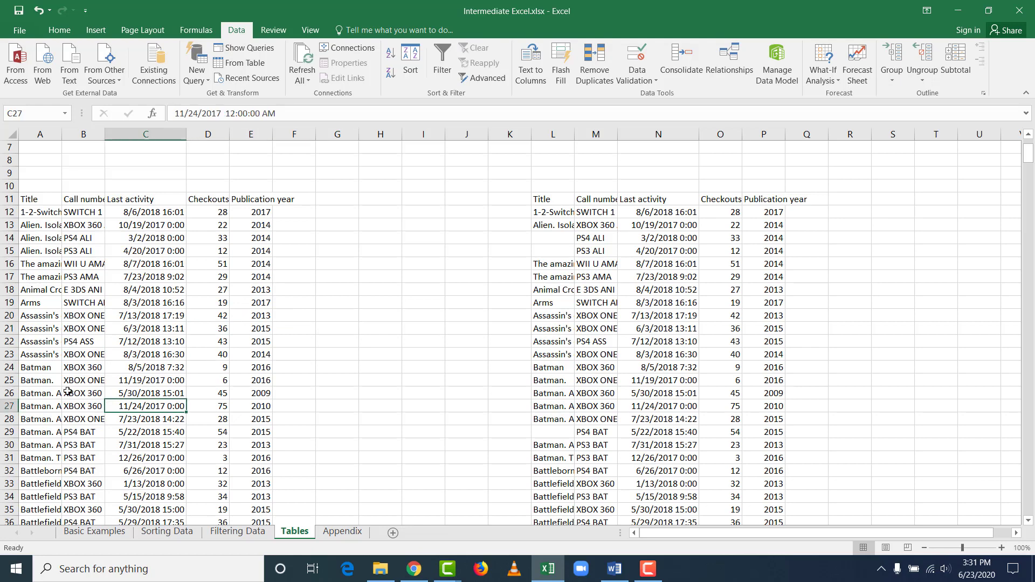
pyautogui.click(67, 392)
pyautogui.click(47, 286)
pyautogui.click(181, 267)
pyautogui.click(202, 455)
pyautogui.click(83, 418)
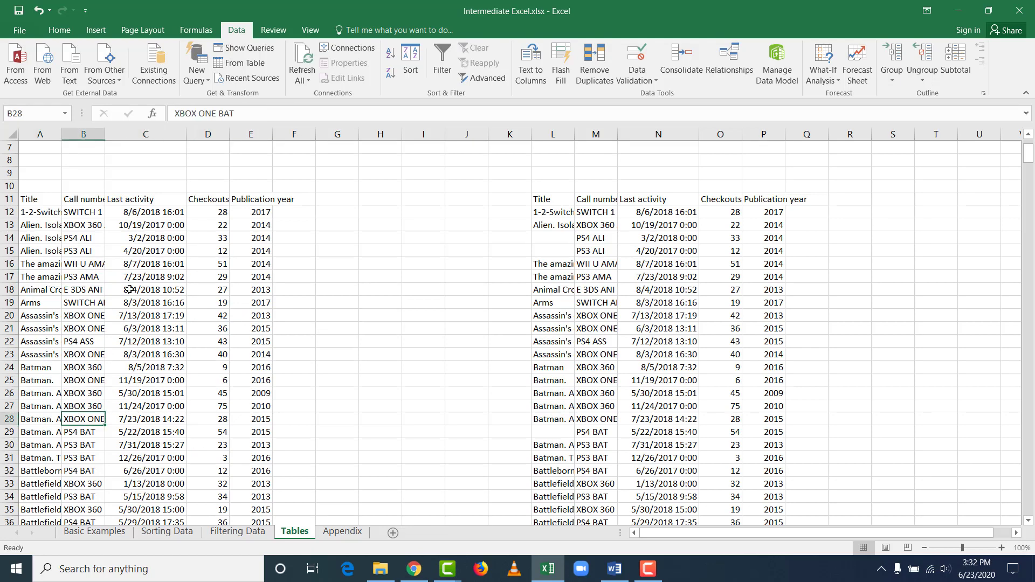
pyautogui.click(130, 289)
# - Convert the first game list, range A11:E553, into a table with headers after checking the extent of the proposed range
pyautogui.click(78, 275)
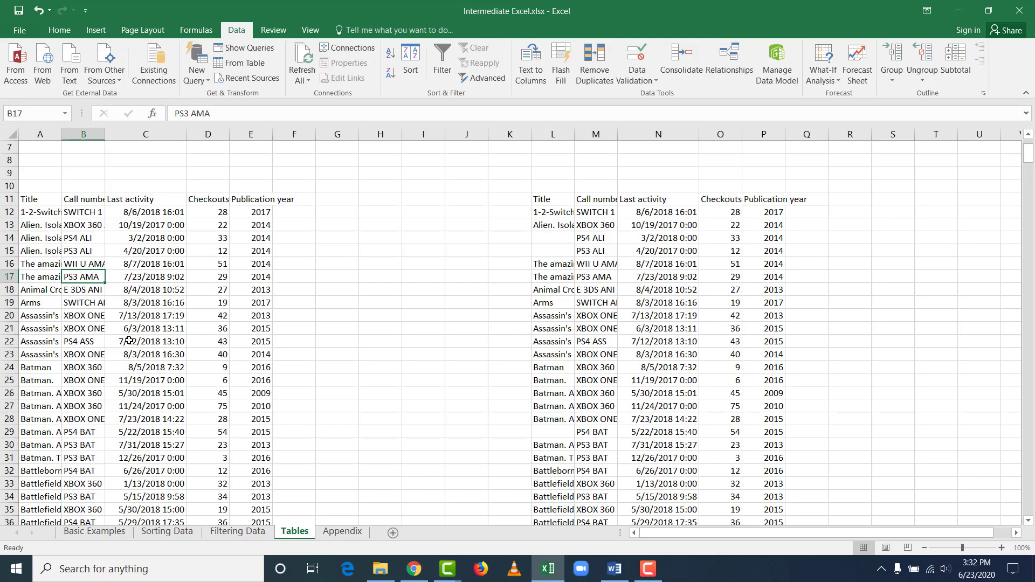
pyautogui.click(94, 37)
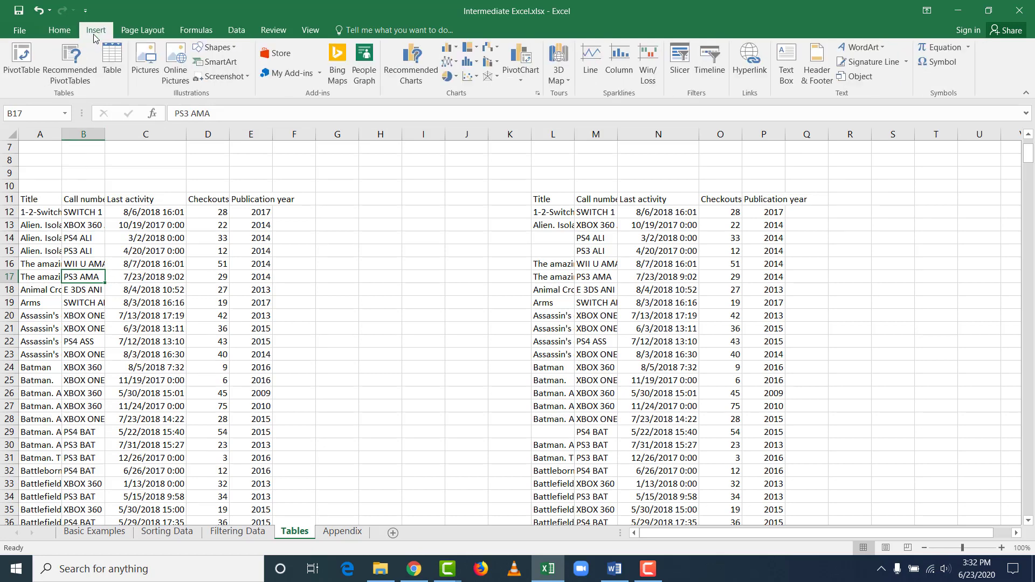
pyautogui.click(112, 60)
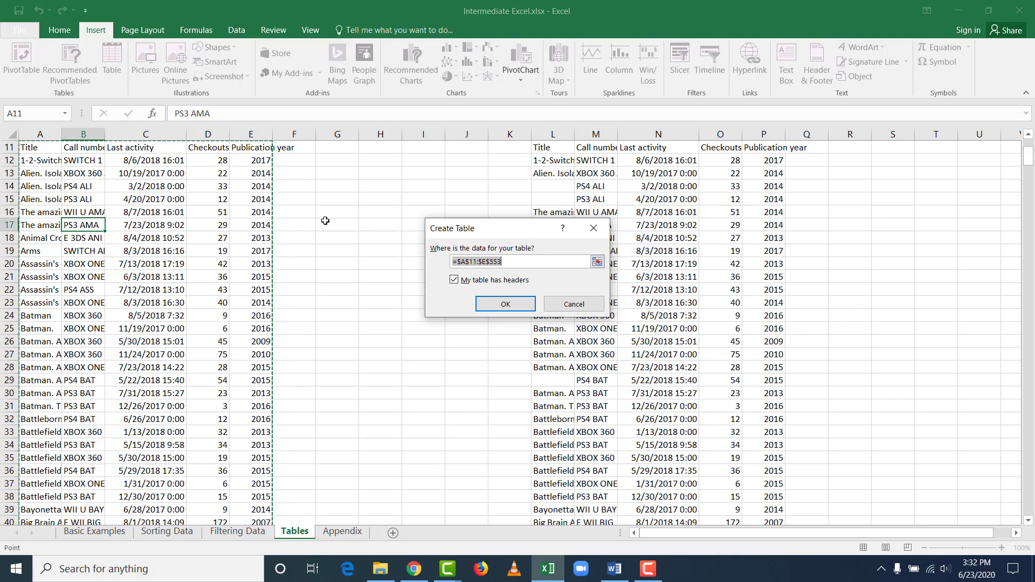
pyautogui.scroll(-6, 273, 354)
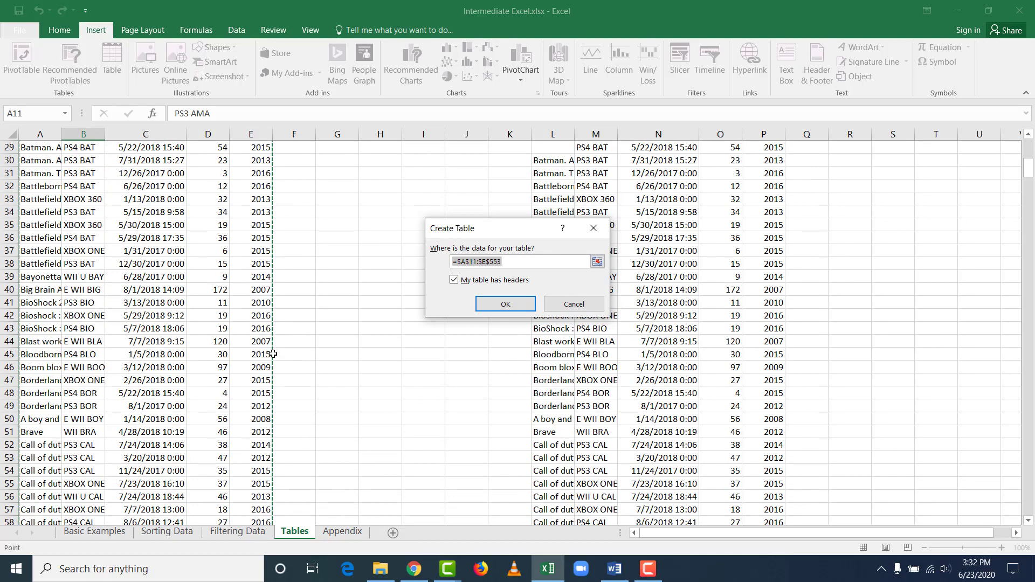
pyautogui.scroll(7, 278, 355)
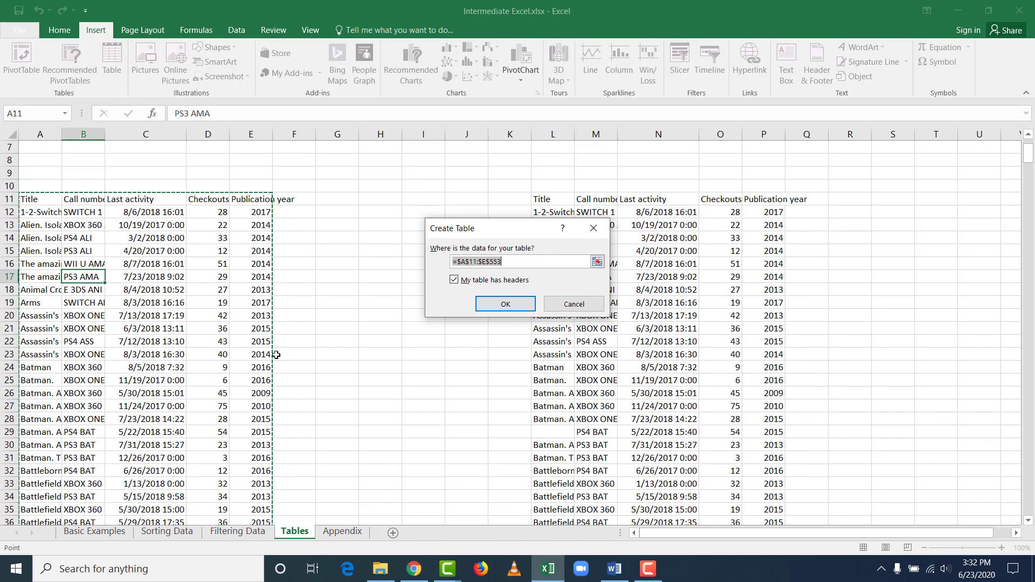
pyautogui.scroll(-20, 276, 354)
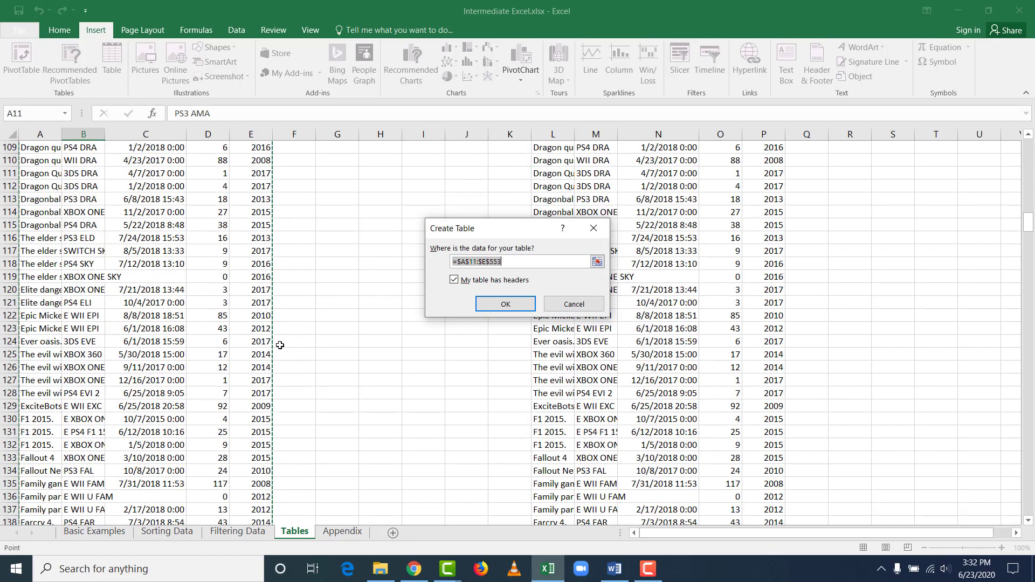
pyautogui.scroll(11, 279, 345)
pyautogui.scroll(20, 278, 344)
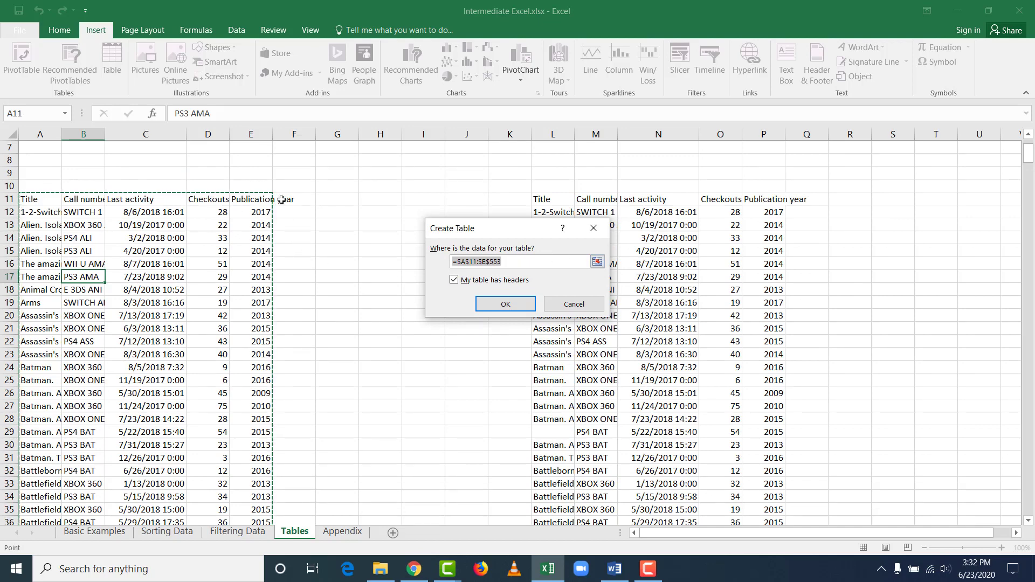
pyautogui.click(472, 281)
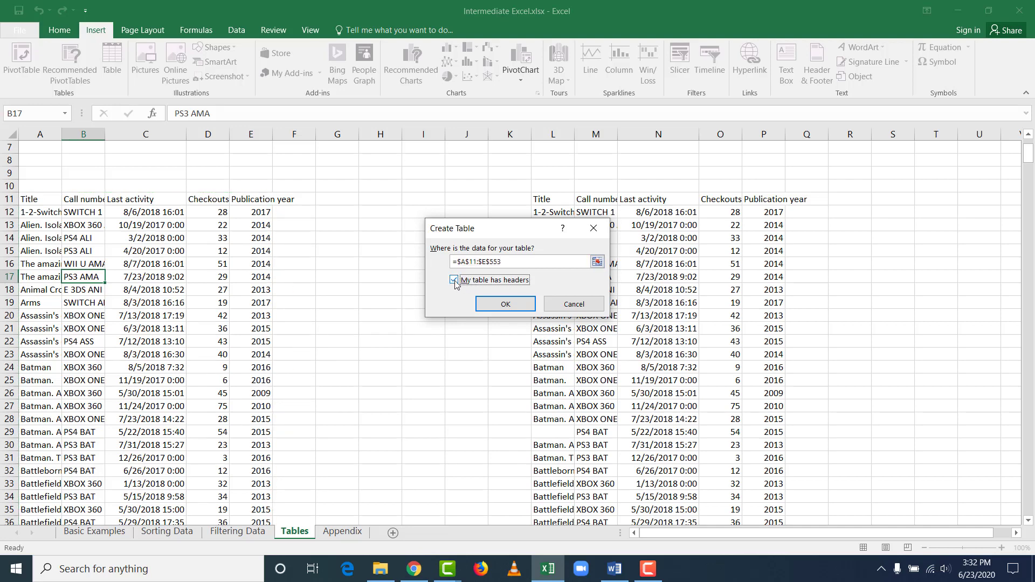
pyautogui.click(501, 306)
pyautogui.click(499, 305)
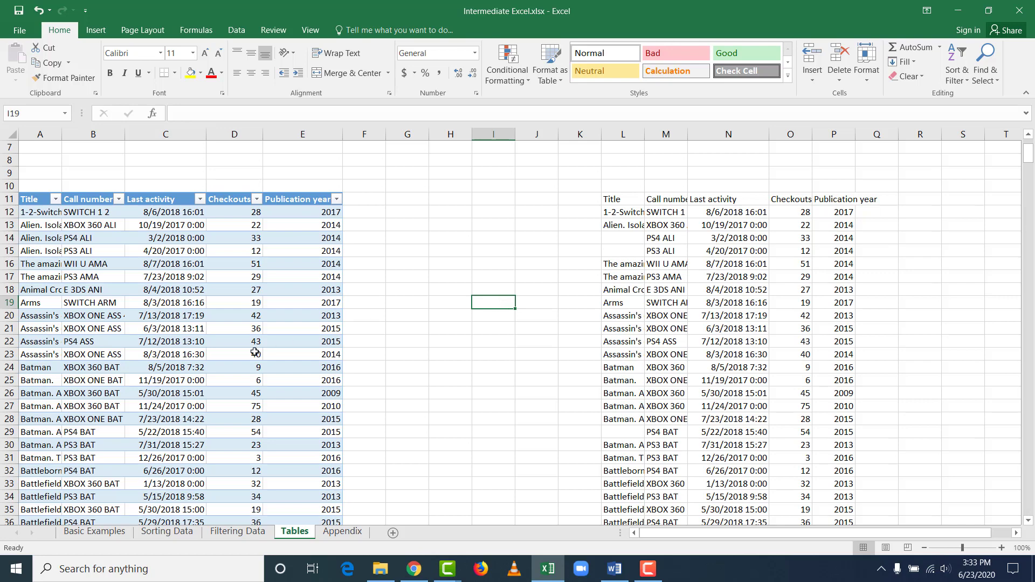
# - Examine the new table's banded rows and the sort and filter options of each column from Title to Publication year
pyautogui.click(193, 359)
pyautogui.scroll(-4, 194, 359)
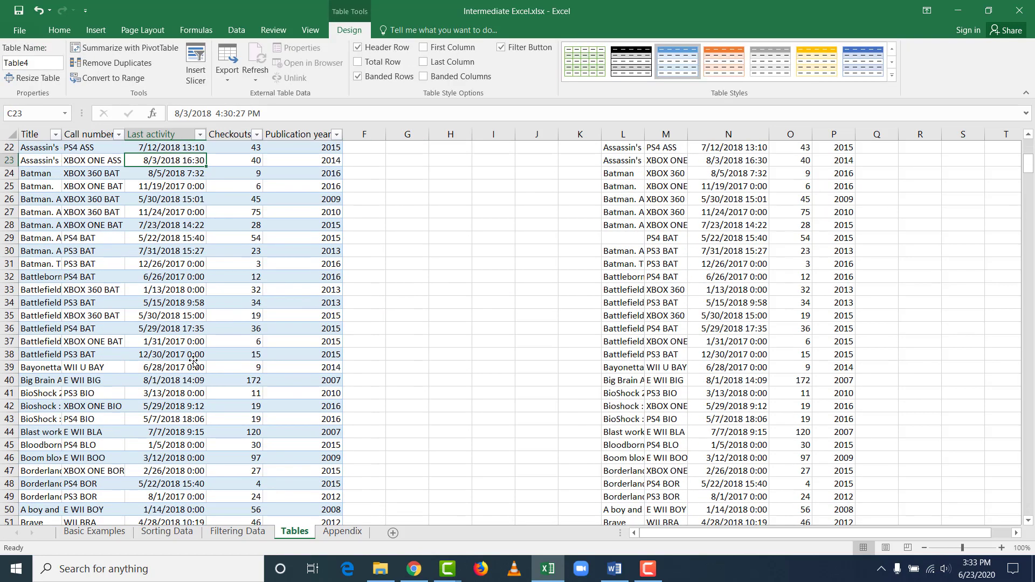
pyautogui.scroll(6, 194, 362)
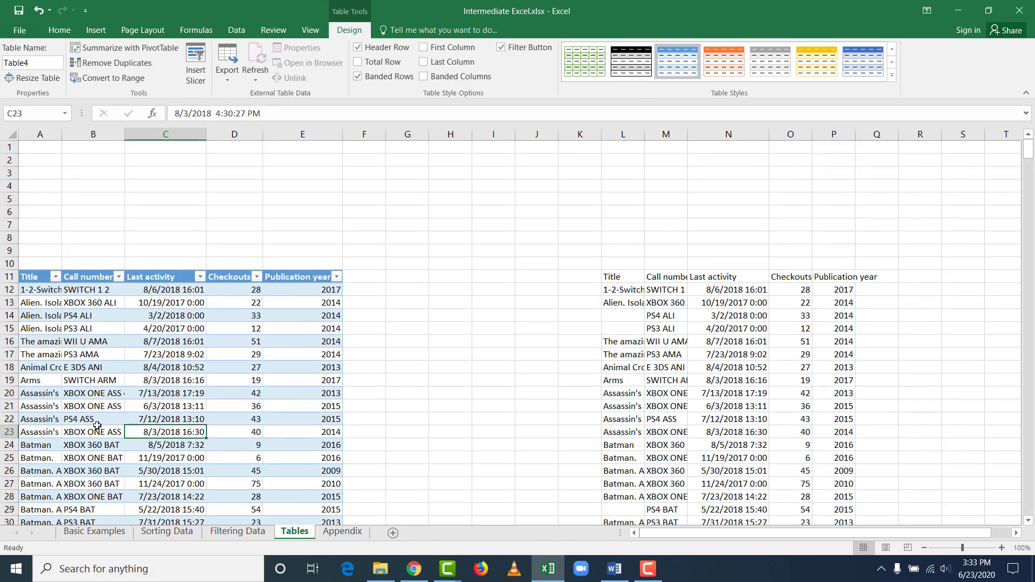
pyautogui.scroll(-2, 96, 425)
pyautogui.click(55, 199)
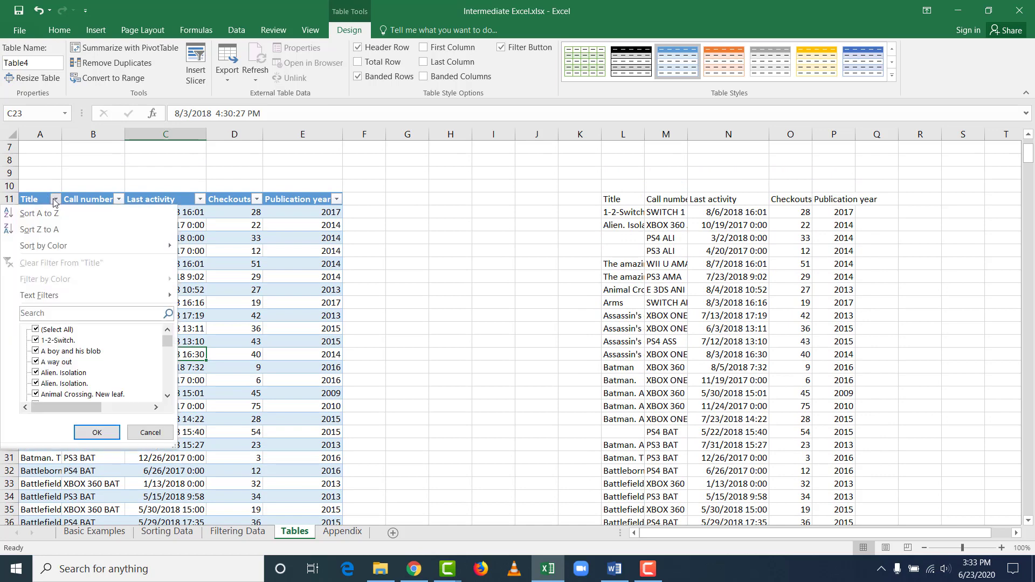
pyautogui.click(116, 200)
pyautogui.click(117, 200)
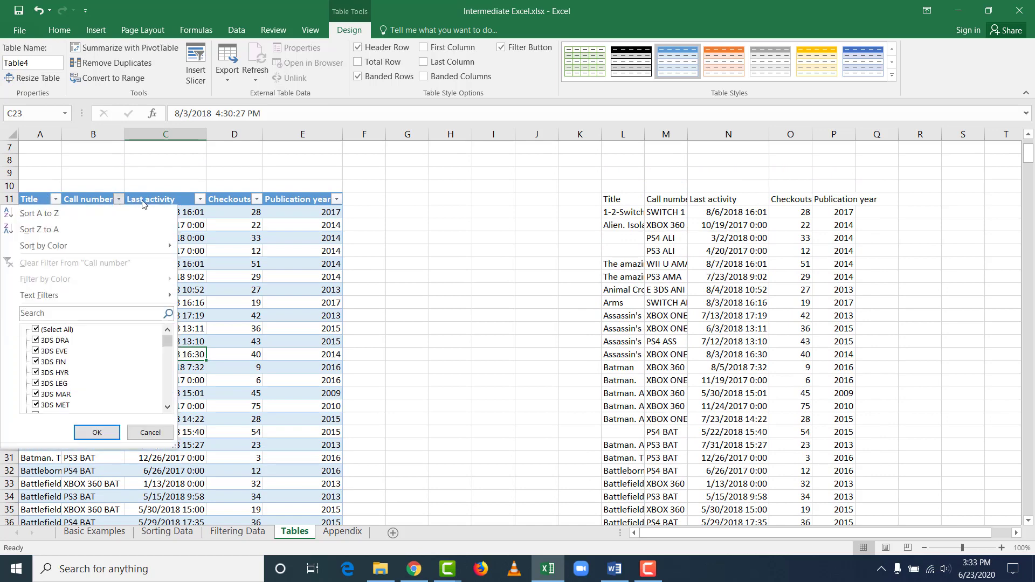
pyautogui.click(200, 199)
pyautogui.click(200, 199)
pyautogui.click(256, 200)
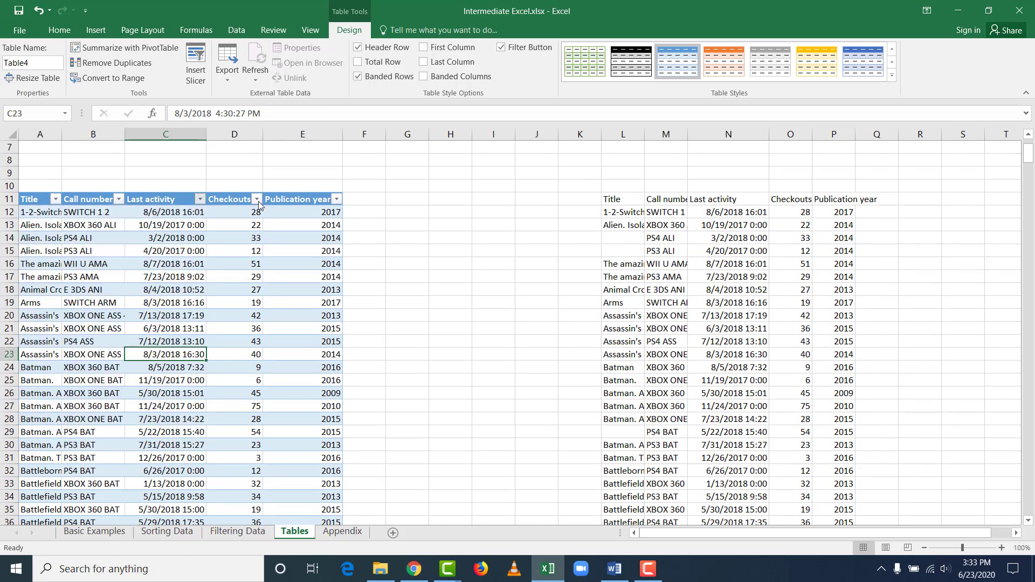
pyautogui.click(257, 199)
pyautogui.click(337, 200)
pyautogui.click(336, 199)
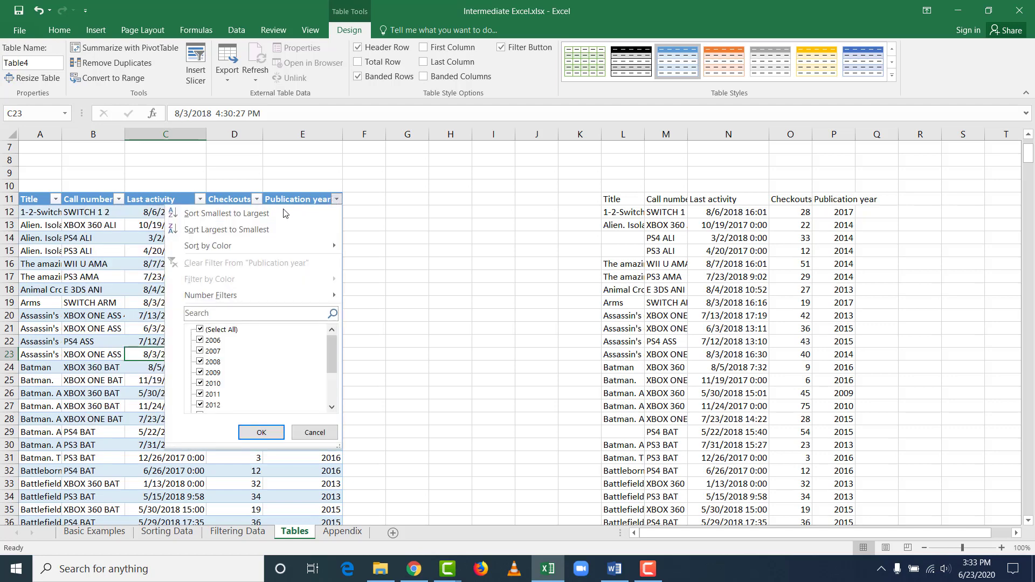
pyautogui.click(67, 243)
pyautogui.click(68, 239)
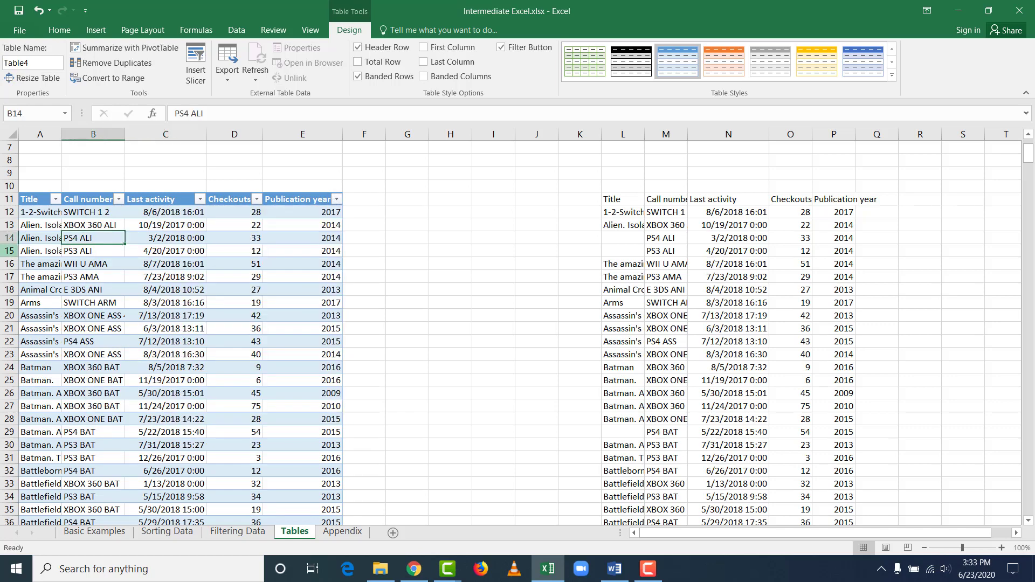
pyautogui.hotkey('alt', 'Tab')
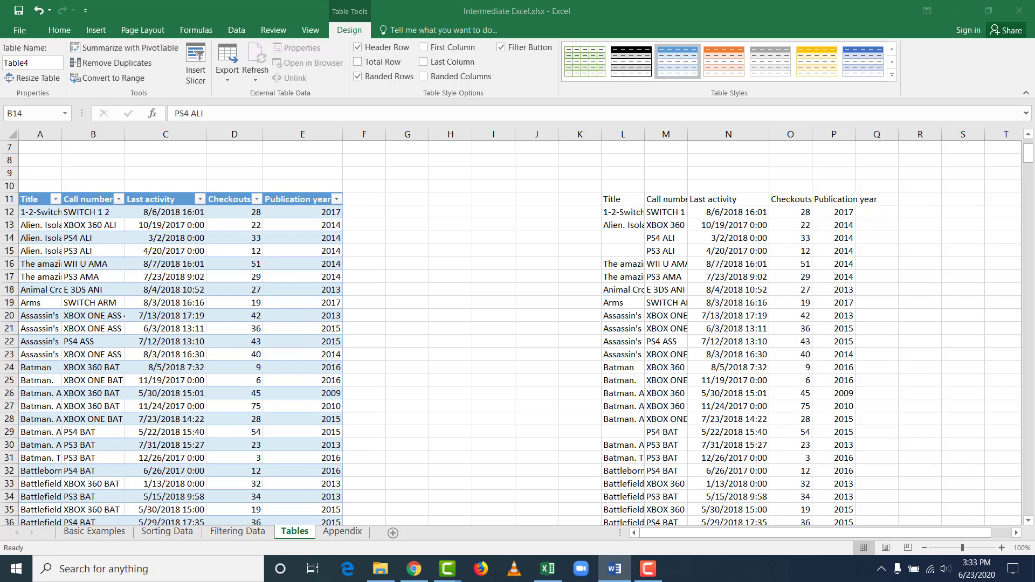
pyautogui.click(463, 275)
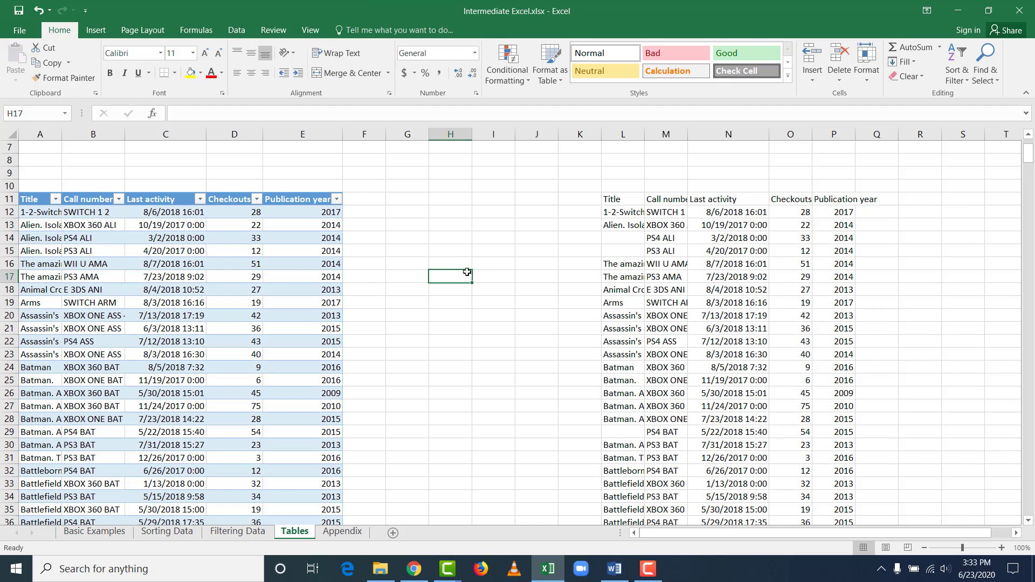
# - Try the orange and the darker blue medium table styles on the game table, and return it to the light blue medium style
pyautogui.click(150, 315)
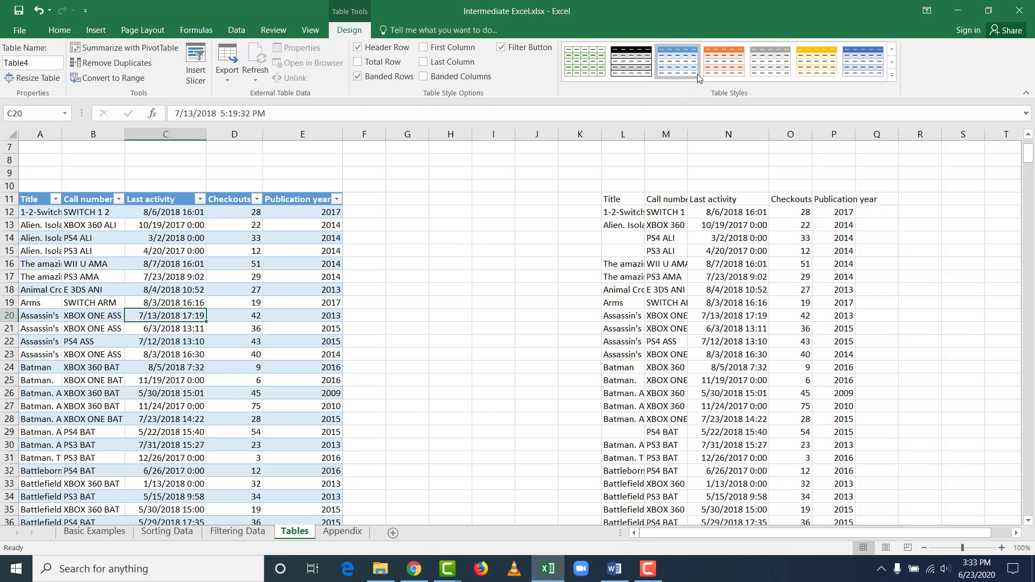
pyautogui.click(722, 66)
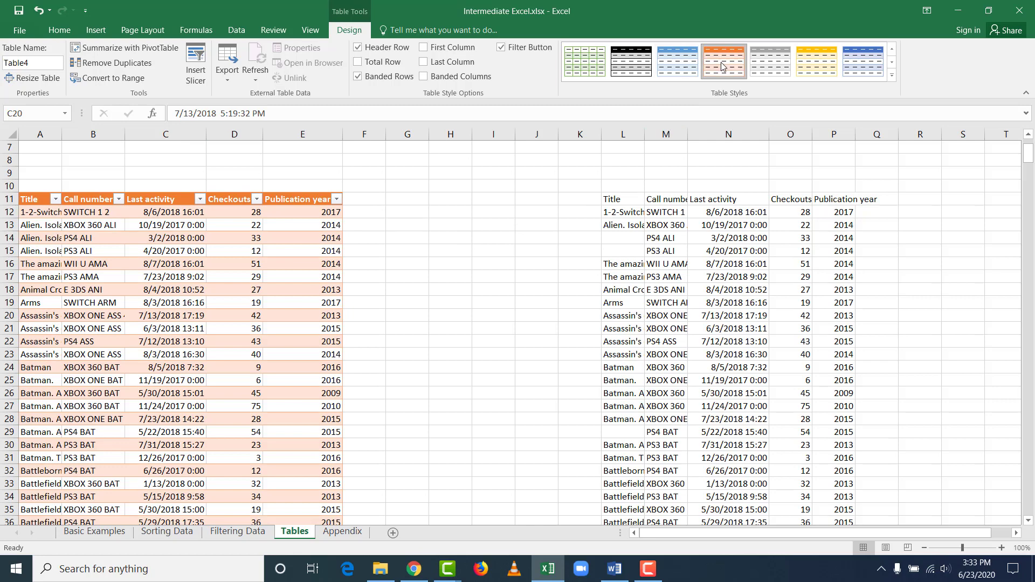
pyautogui.click(892, 75)
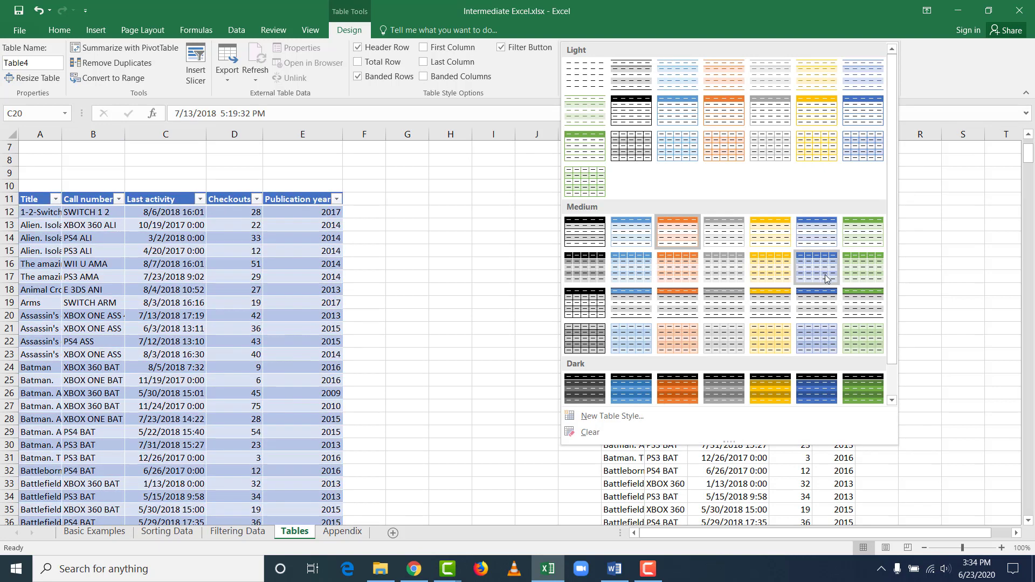
pyautogui.click(822, 240)
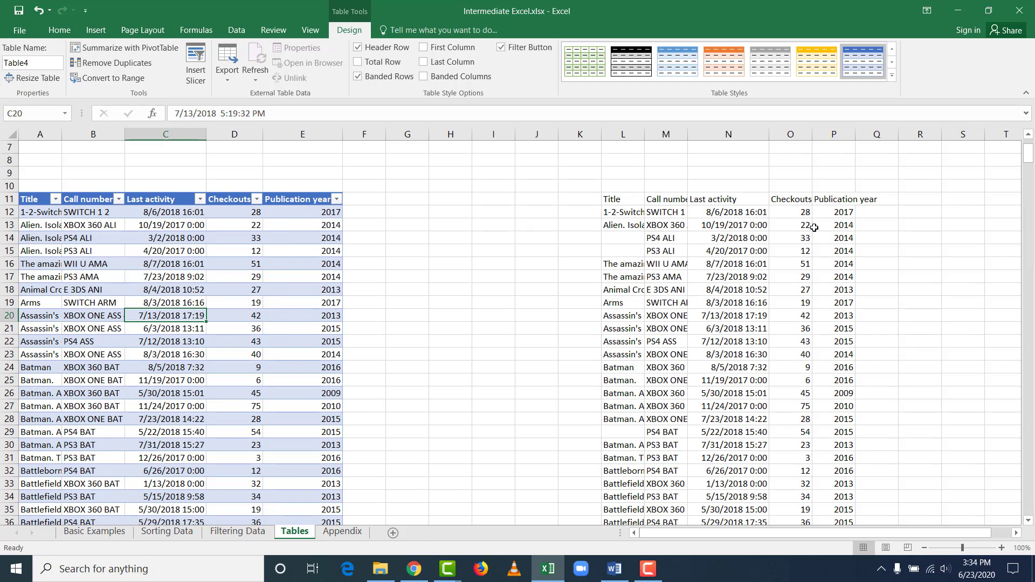
pyautogui.click(688, 70)
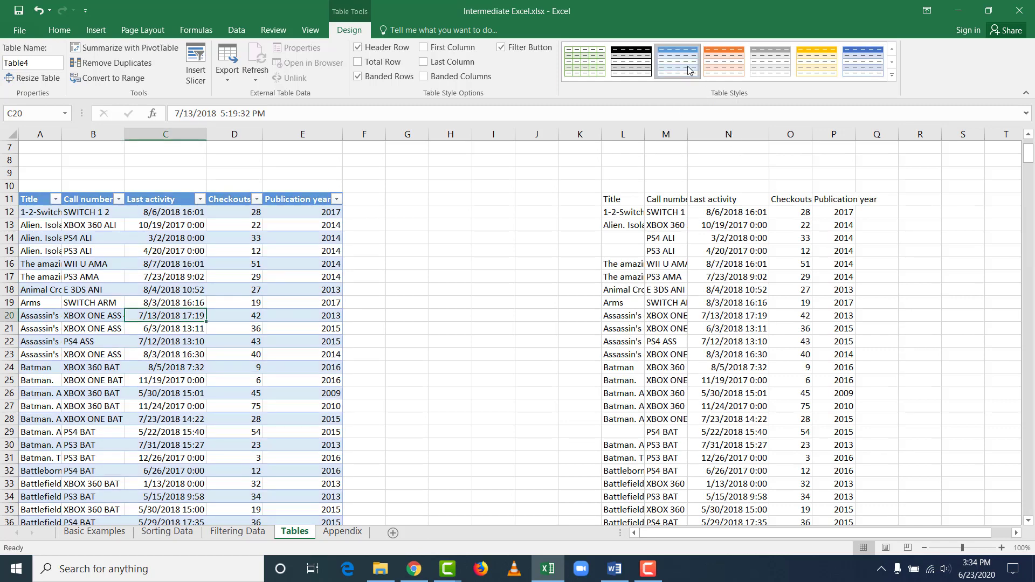
pyautogui.click(437, 302)
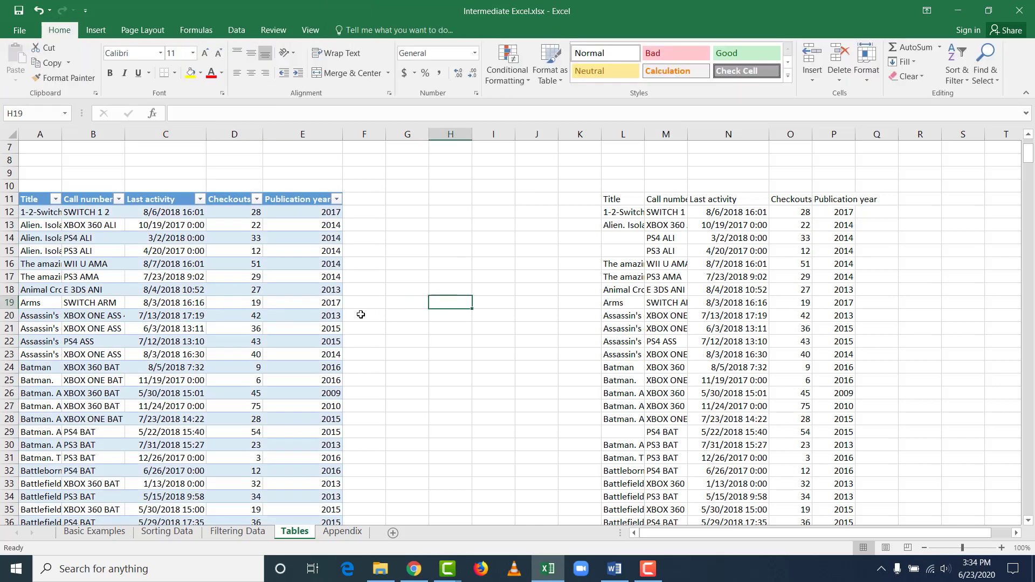
# - Review the Call number column's filter options and examine the table's column headers and banding further down the rows
pyautogui.click(289, 277)
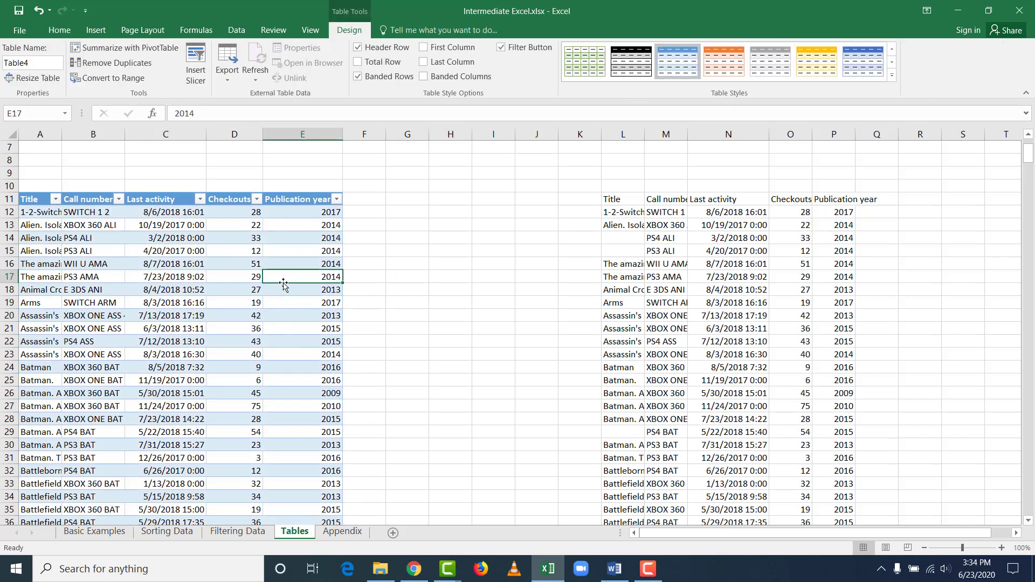
pyautogui.click(216, 280)
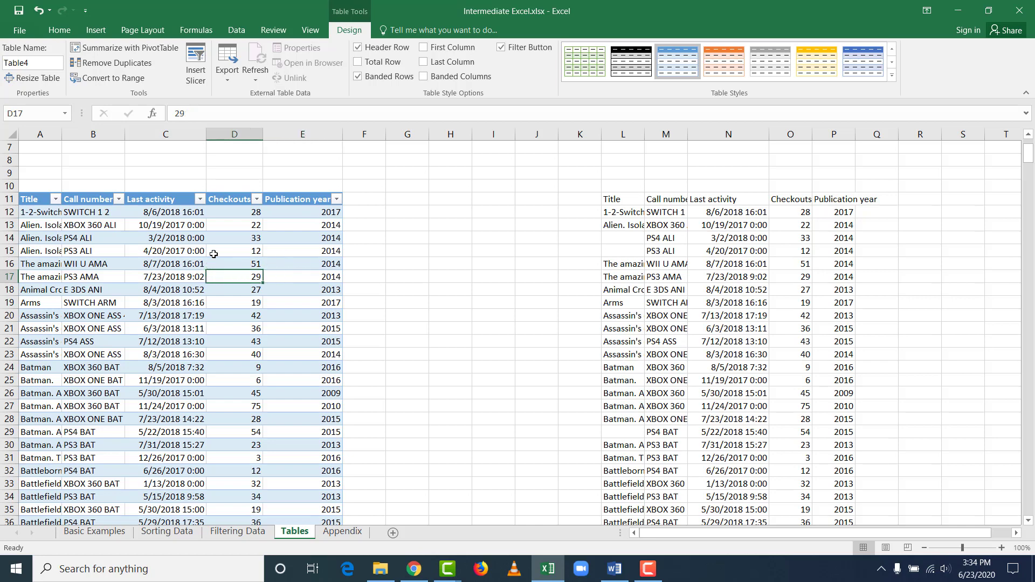
pyautogui.click(119, 199)
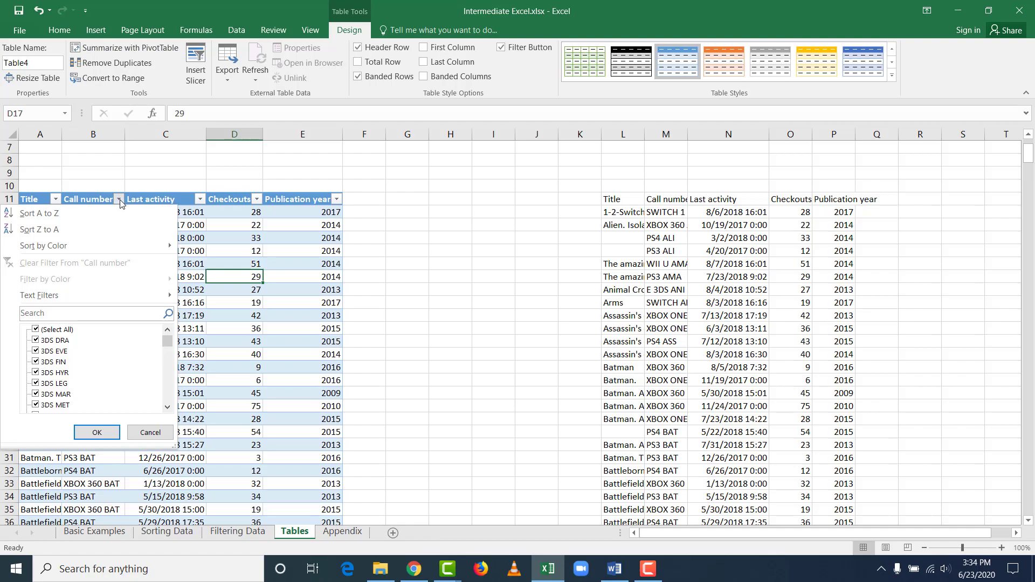
pyautogui.click(304, 283)
pyautogui.click(280, 299)
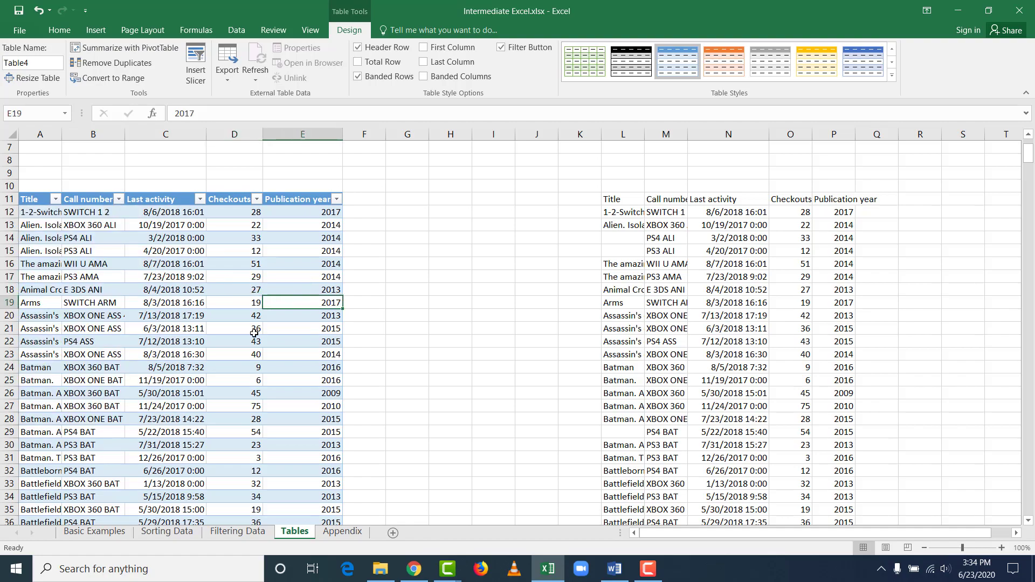
pyautogui.scroll(-20, 254, 333)
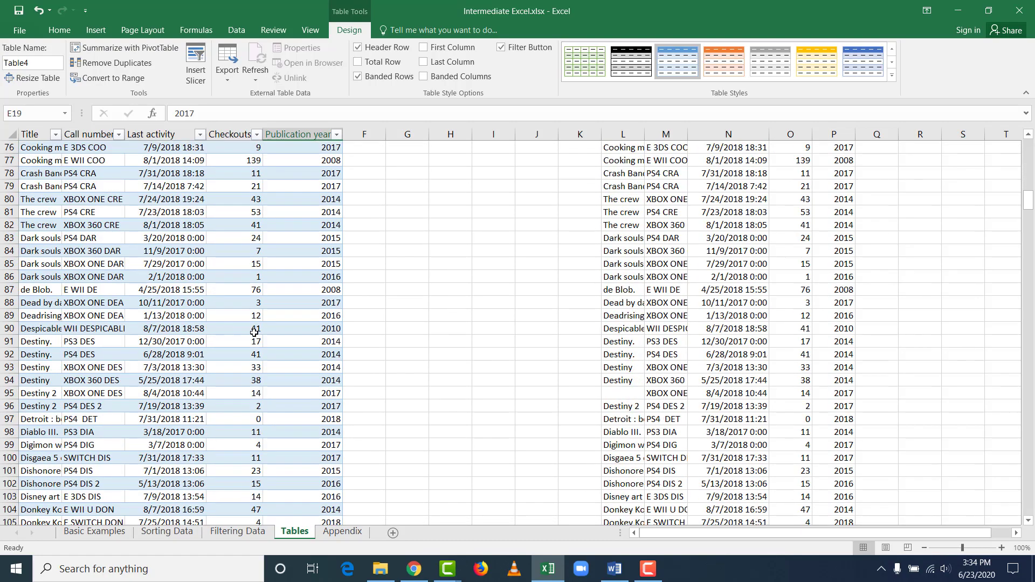
# - Return to the start of the formatted game table, select empty cell D9 outside it, and examine the first rows
pyautogui.scroll(20, 254, 333)
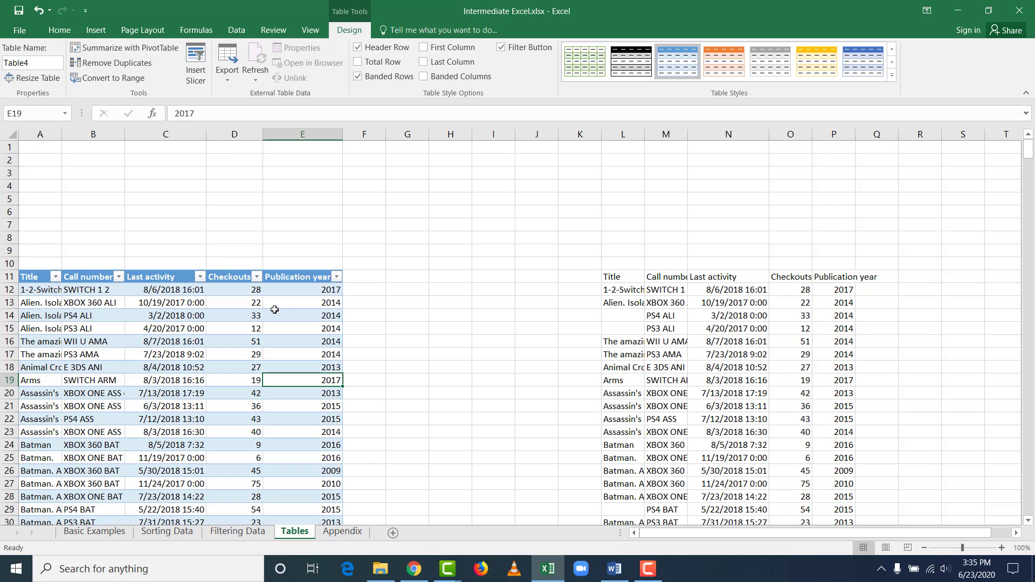
pyautogui.click(232, 251)
pyautogui.scroll(-2, 203, 253)
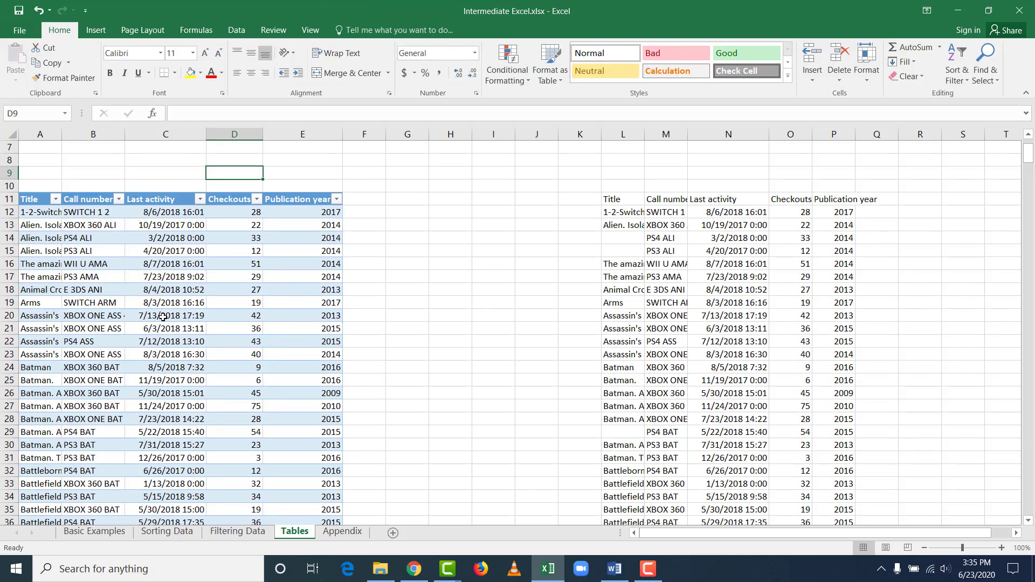
pyautogui.scroll(2, 161, 317)
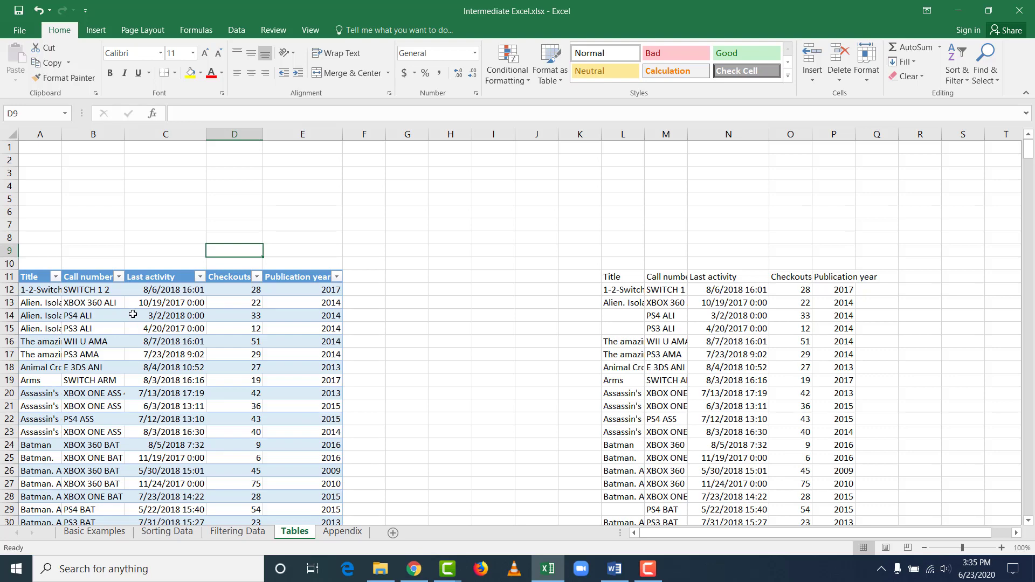
# - Review the Basic Examples sheet from the Errors section back to Simple formulas, including a look at the available formula function categories
pyautogui.click(100, 534)
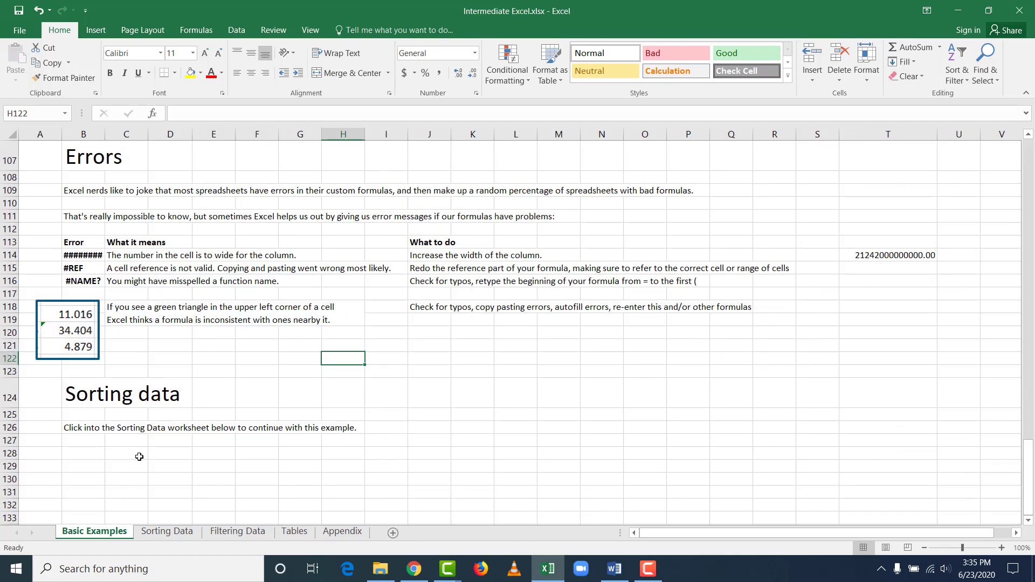
pyautogui.scroll(6, 139, 456)
pyautogui.scroll(6, 139, 456)
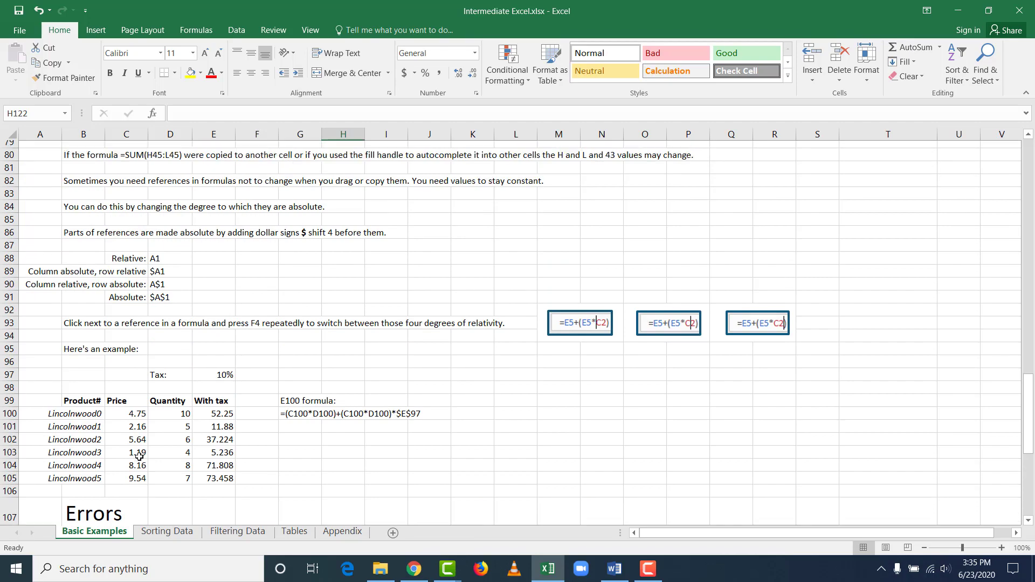
pyautogui.scroll(5, 139, 457)
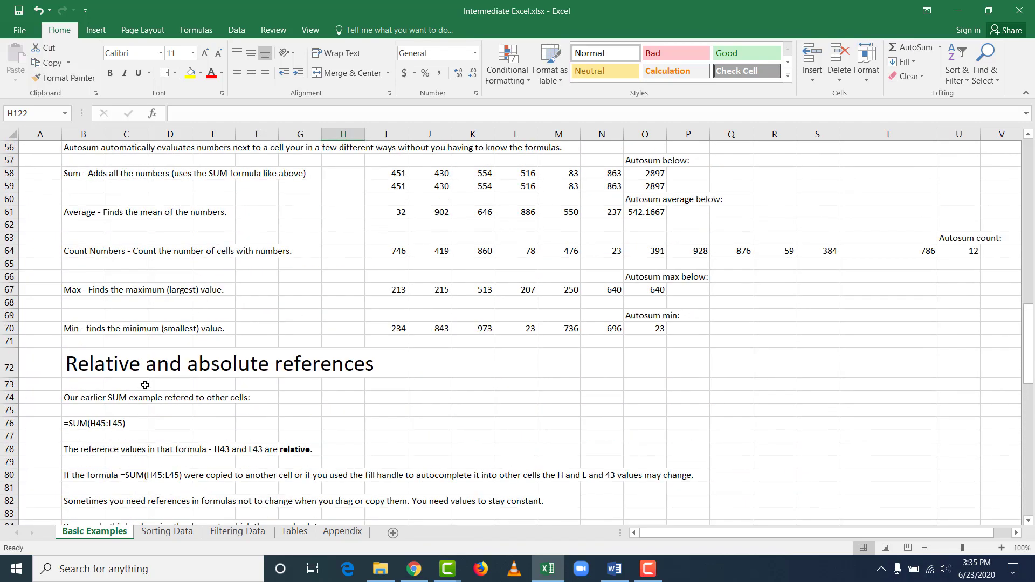
pyautogui.scroll(4, 145, 383)
pyautogui.scroll(8, 145, 384)
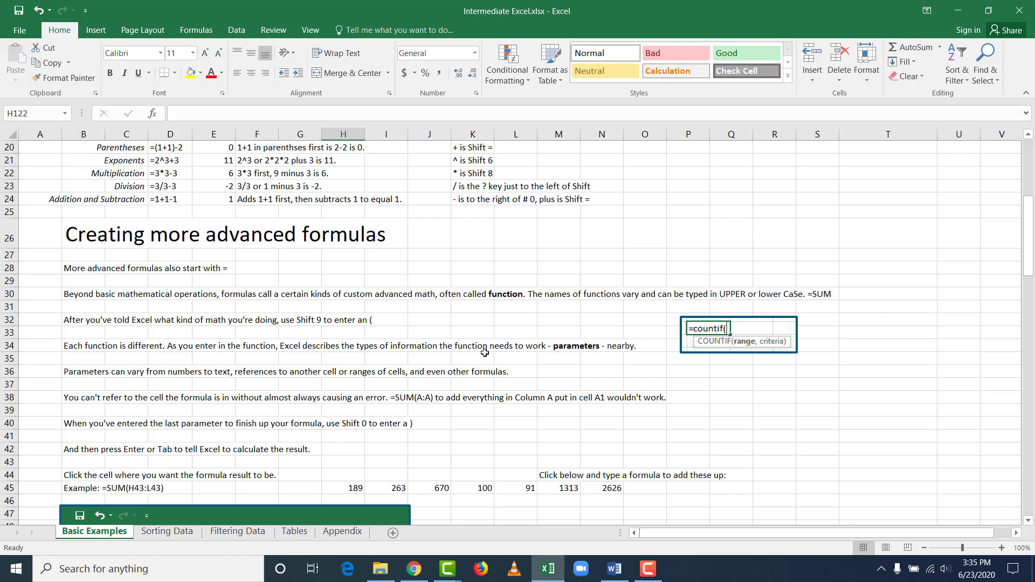
pyautogui.scroll(1, 485, 351)
pyautogui.click(198, 29)
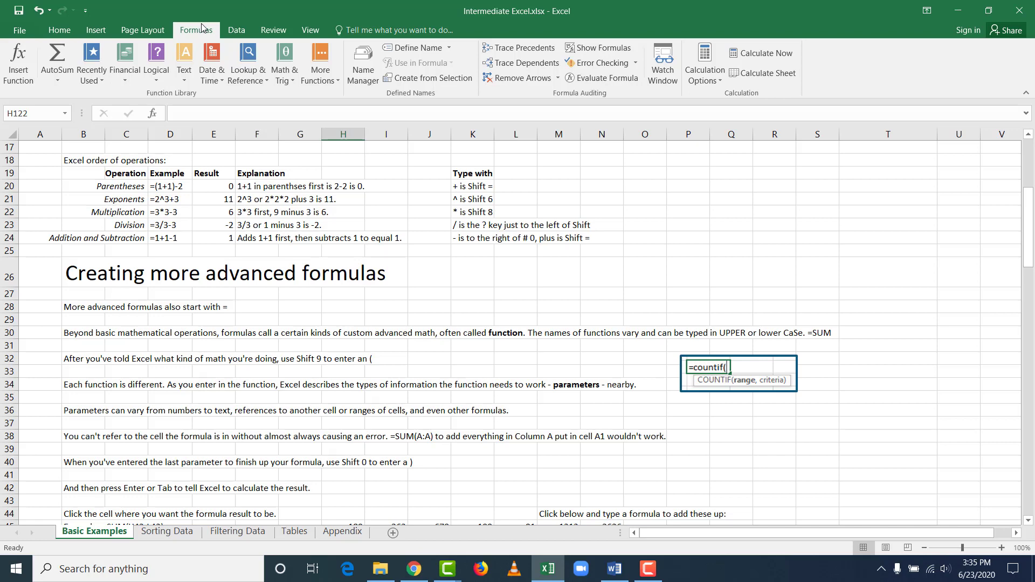
pyautogui.click(601, 294)
pyautogui.scroll(5, 218, 356)
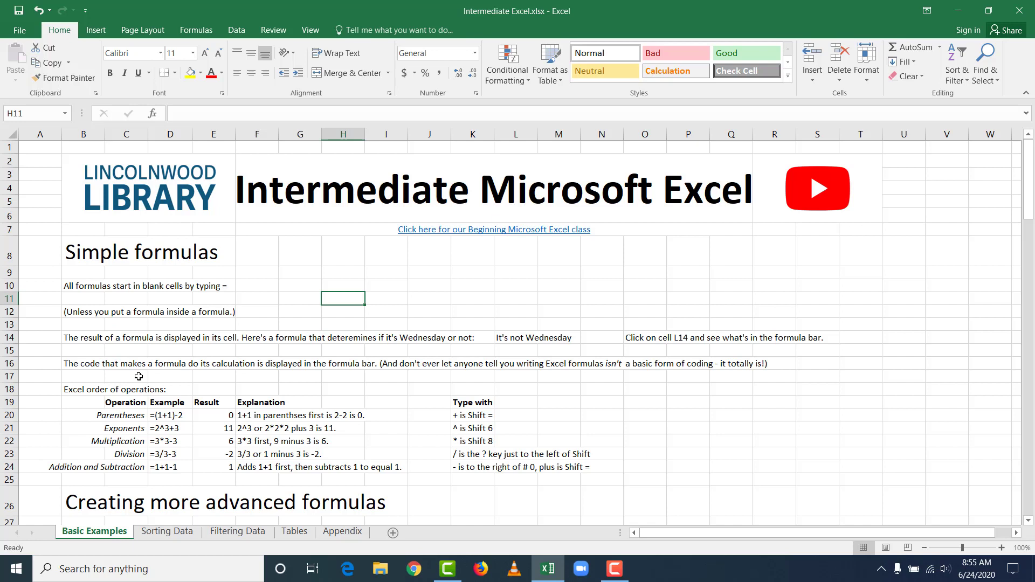
# - Follow the link to the Beginning Microsoft Excel class in the browser, briefly play and pause the video, and close the browser
pyautogui.click(420, 255)
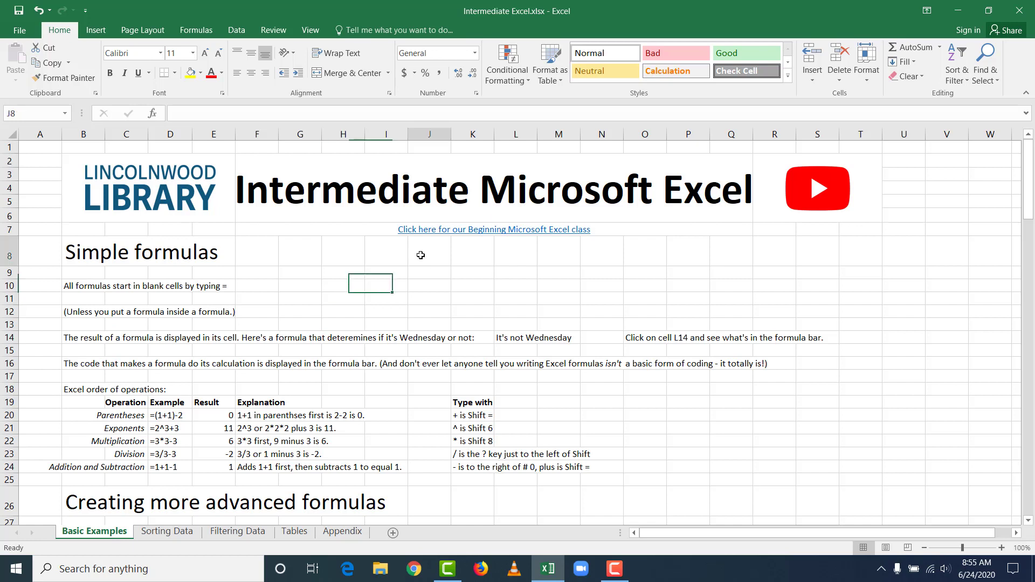
pyautogui.click(499, 290)
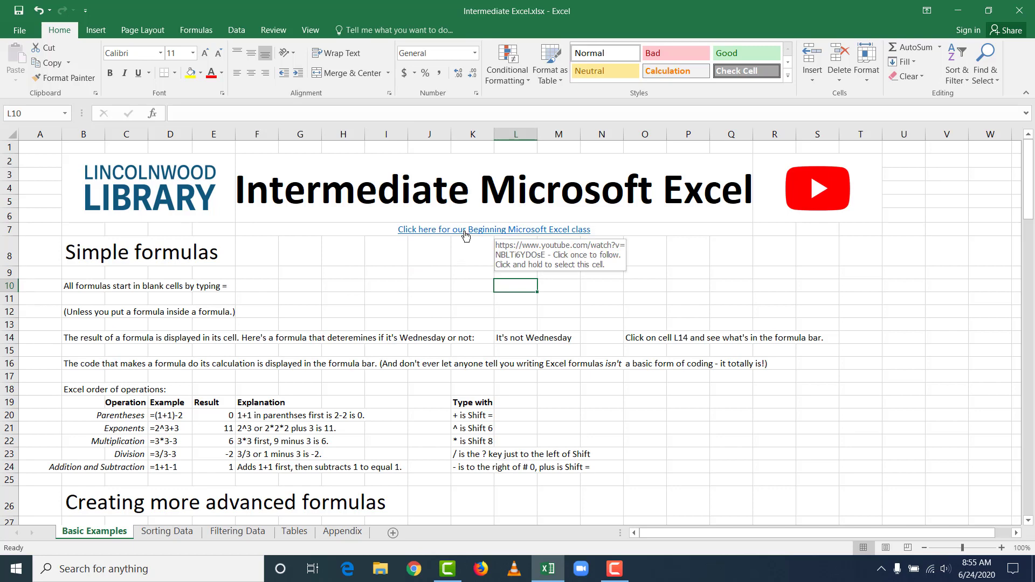
pyautogui.click(466, 234)
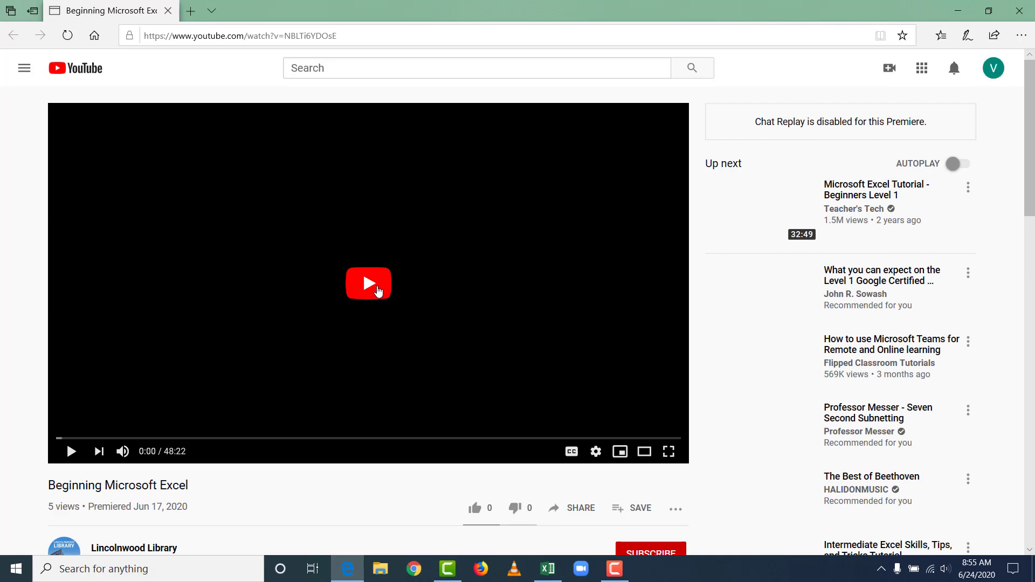
pyautogui.click(379, 292)
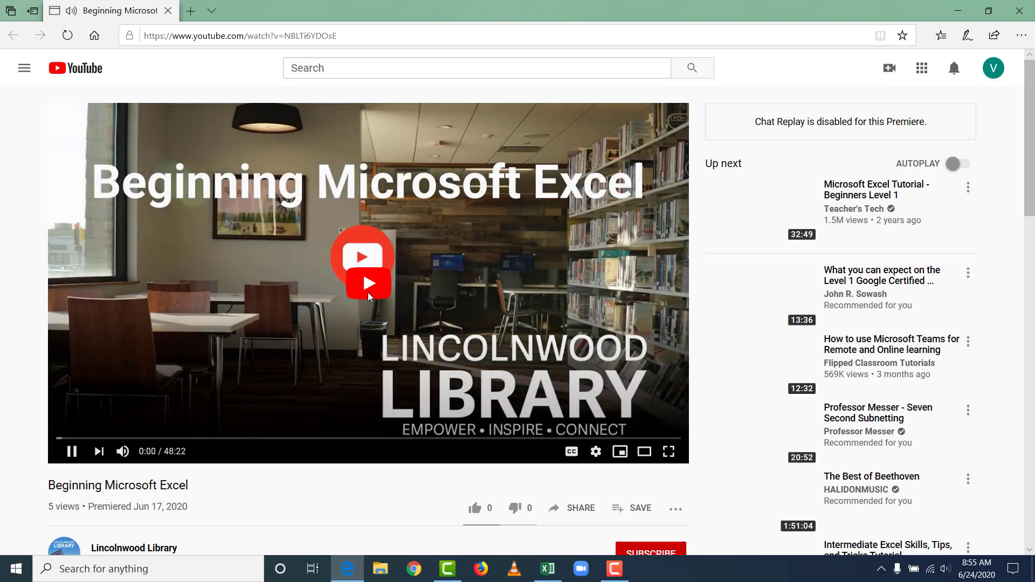
pyautogui.click(73, 452)
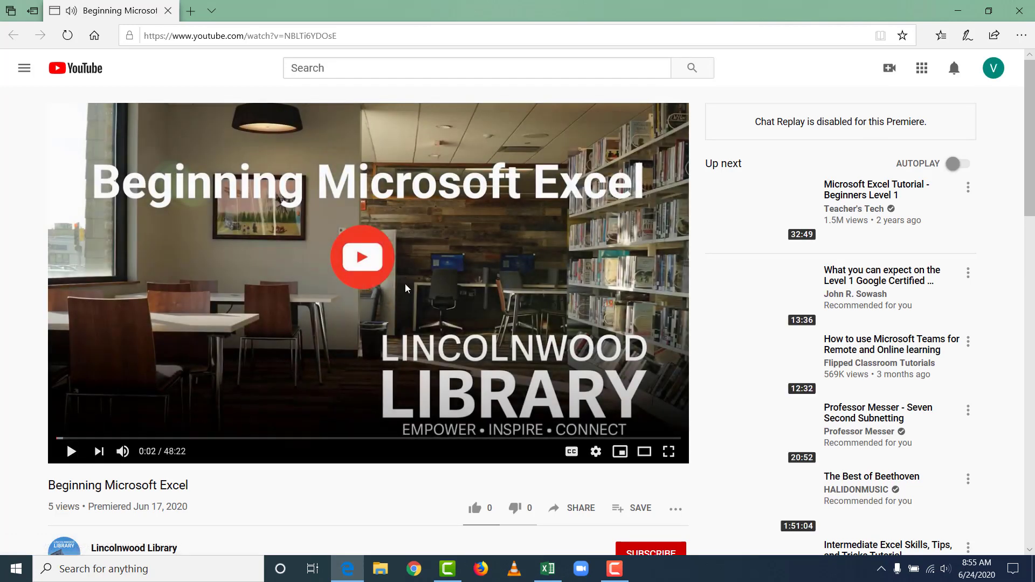
pyautogui.click(1019, 11)
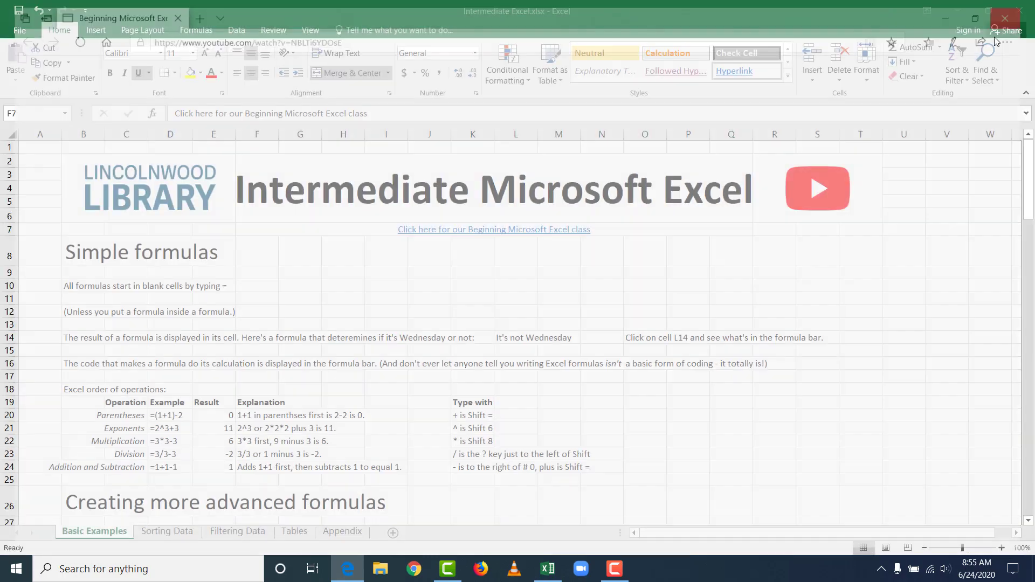
# - Open the Lincolnwood Library YouTube channel from the sheet's YouTube logo, view its home page, and close the browser
pyautogui.click(769, 257)
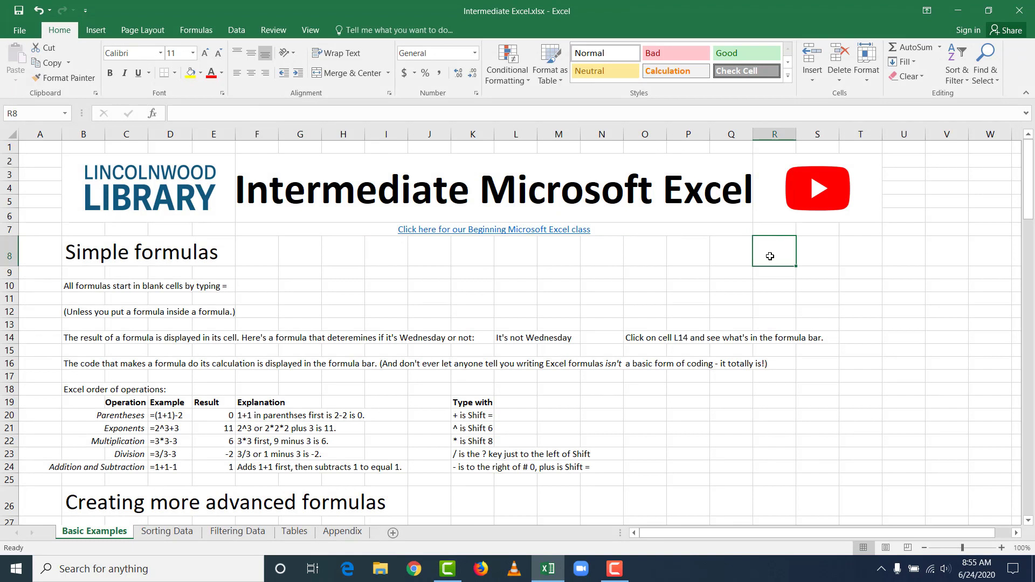
pyautogui.click(834, 200)
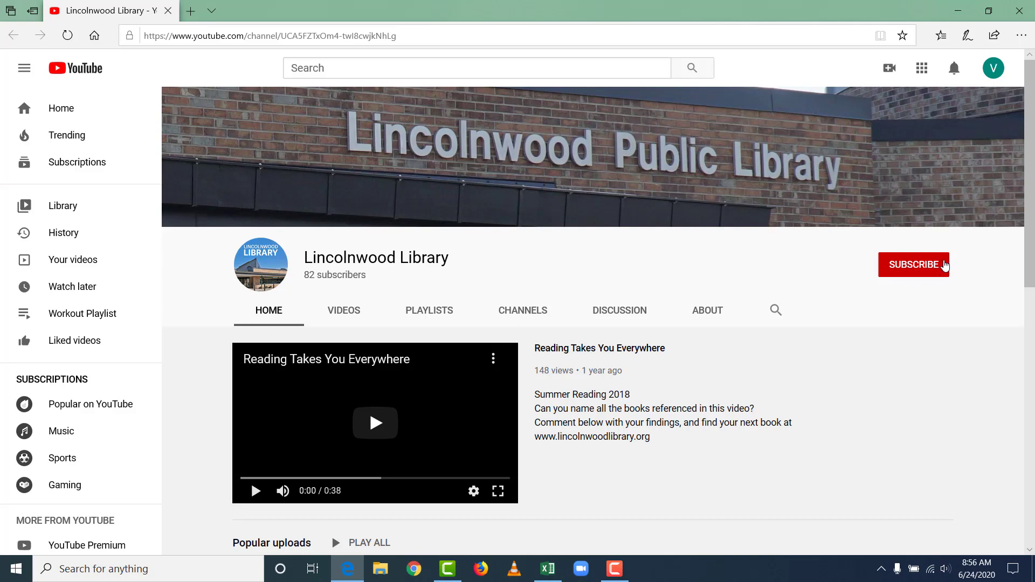
pyautogui.click(1019, 20)
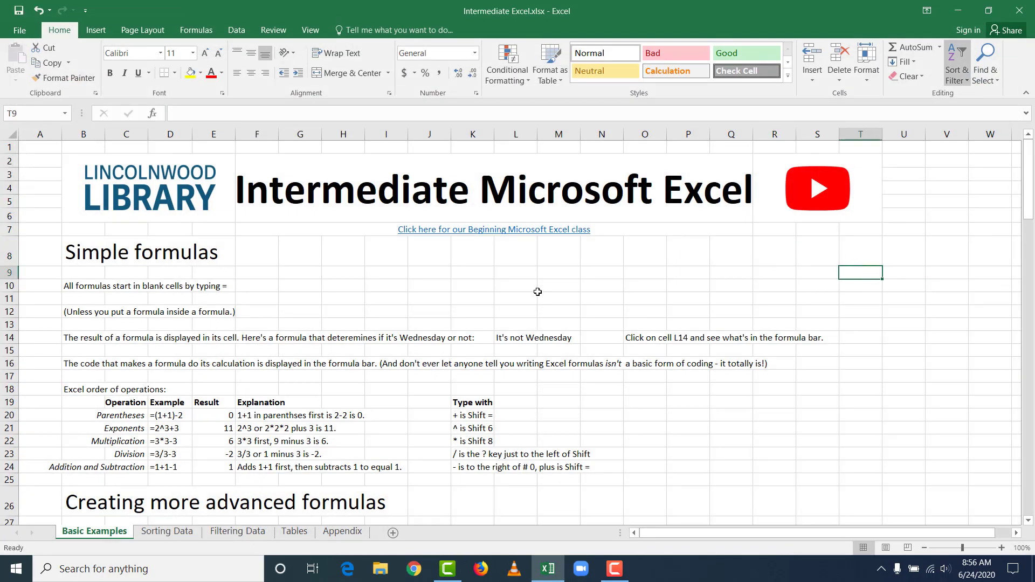
# - Open the library website from the Lincolnwood Library logo and find Lynda.com among the Quick Links for research and learning
pyautogui.click(156, 195)
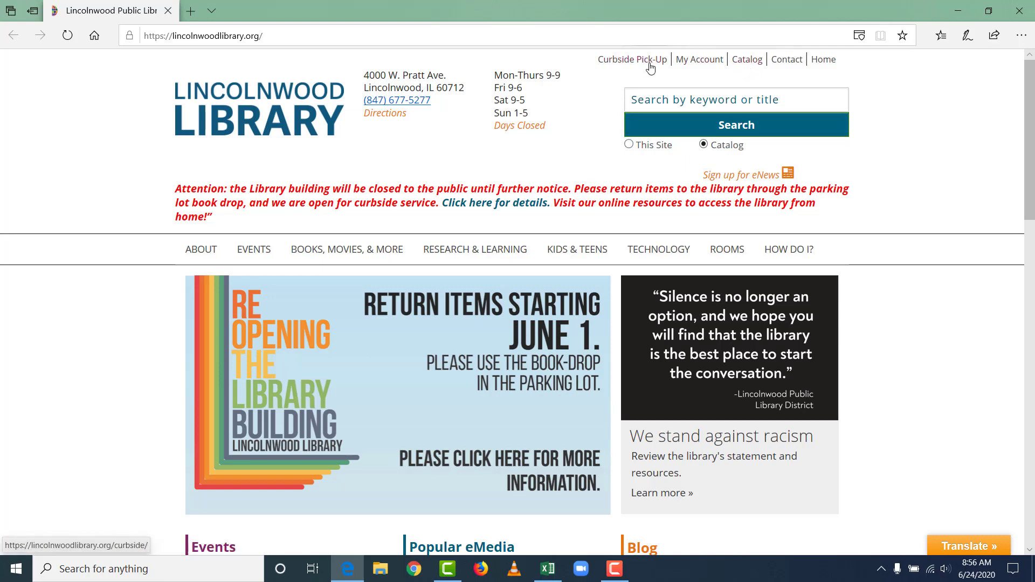
pyautogui.moveTo(425, 247)
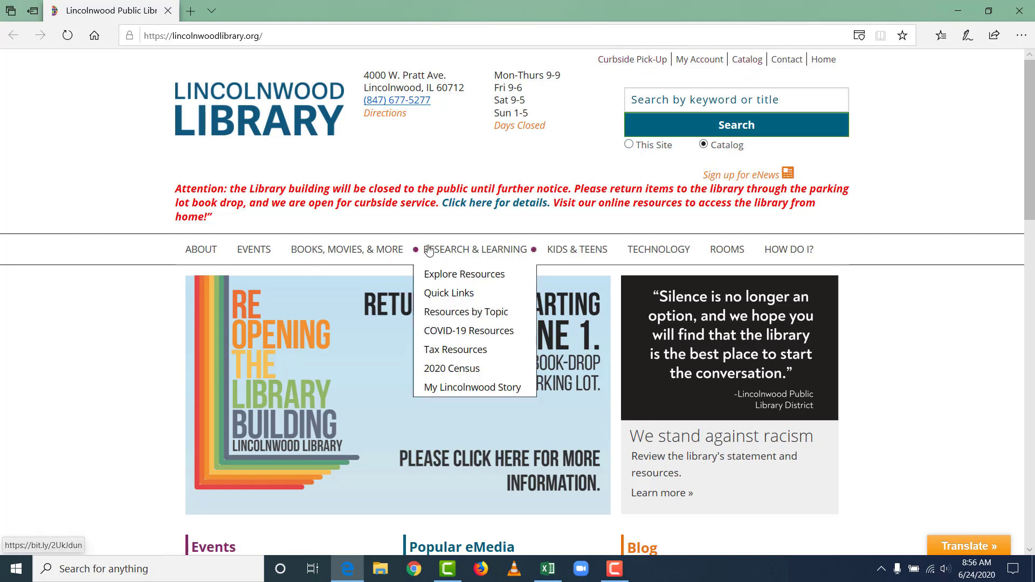
pyautogui.click(448, 292)
pyautogui.scroll(-5, 156, 323)
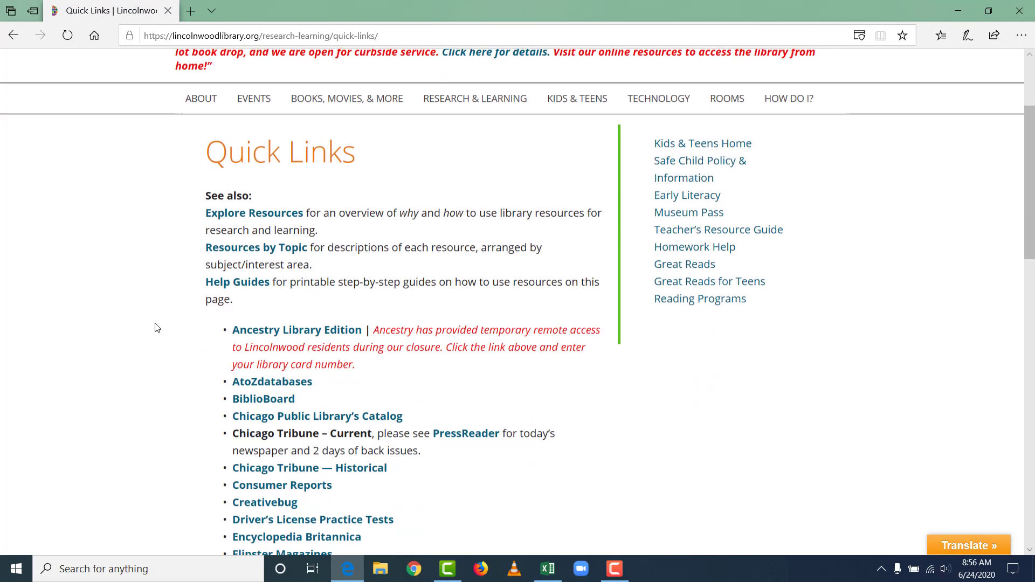
pyautogui.scroll(-4, 156, 326)
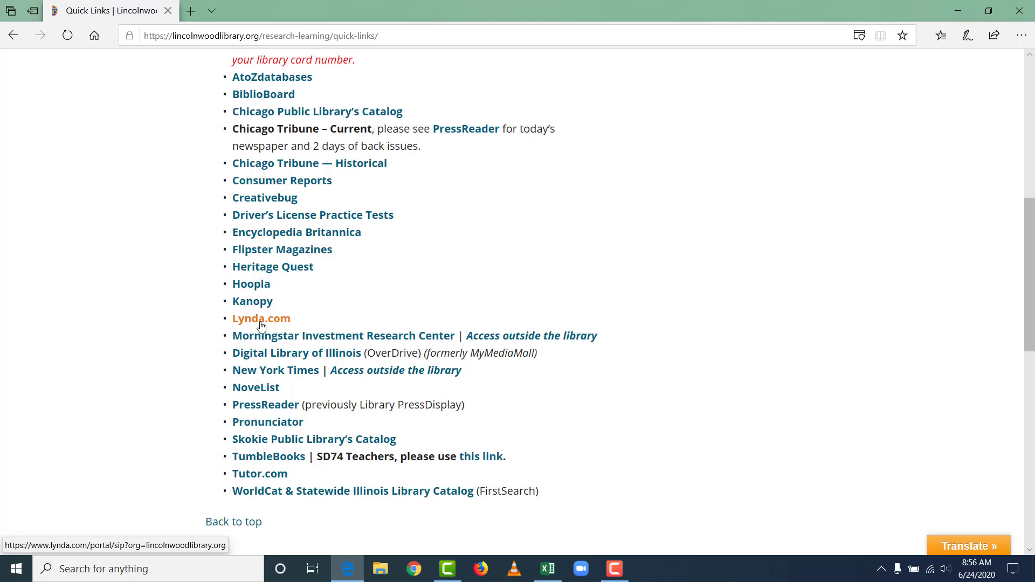
pyautogui.scroll(8, 515, 313)
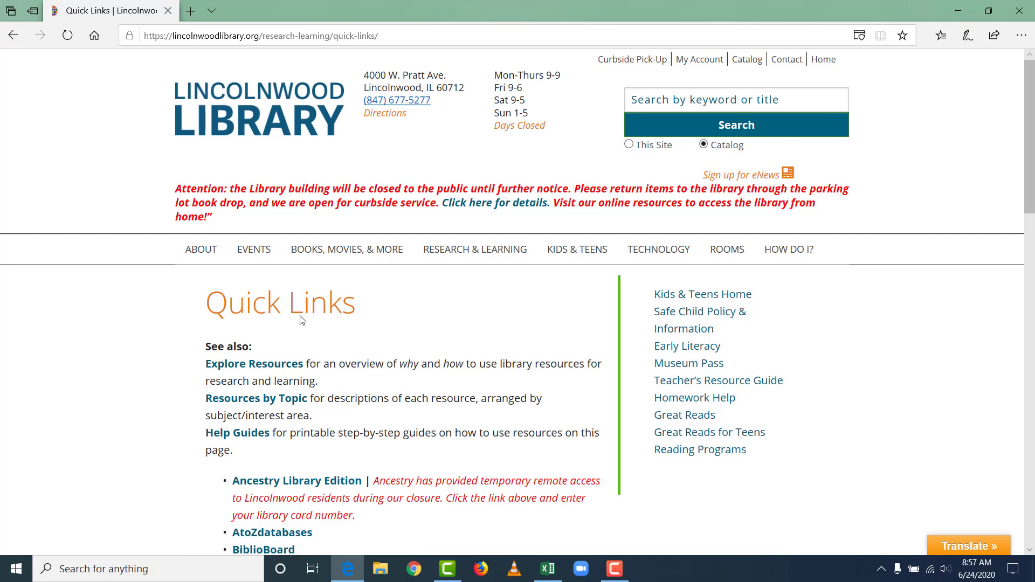
# - Open the library website's Contact Us page and examine the Administration and Information Services contact details
pyautogui.moveTo(208, 261)
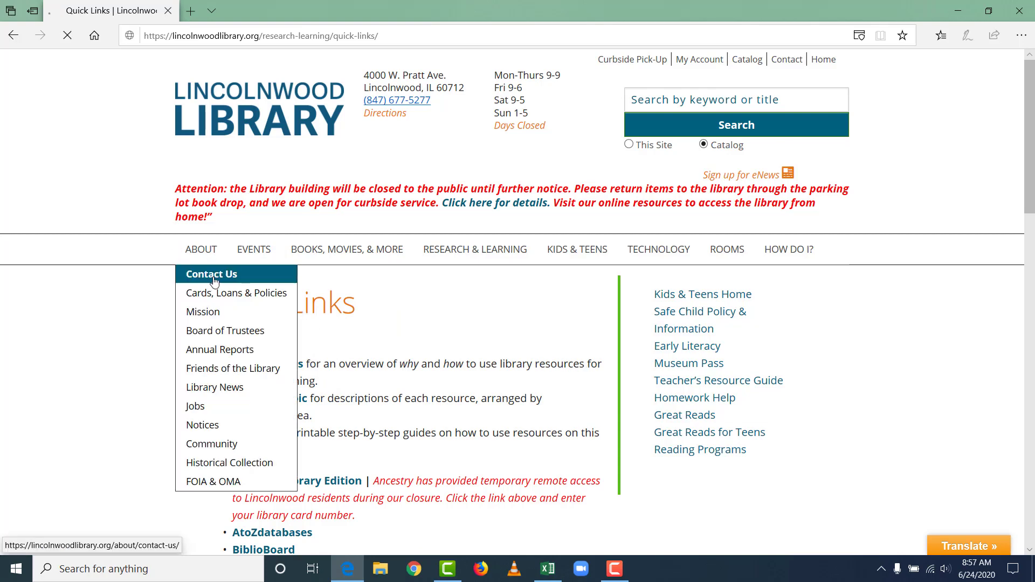
pyautogui.click(209, 274)
pyautogui.scroll(-4, 125, 321)
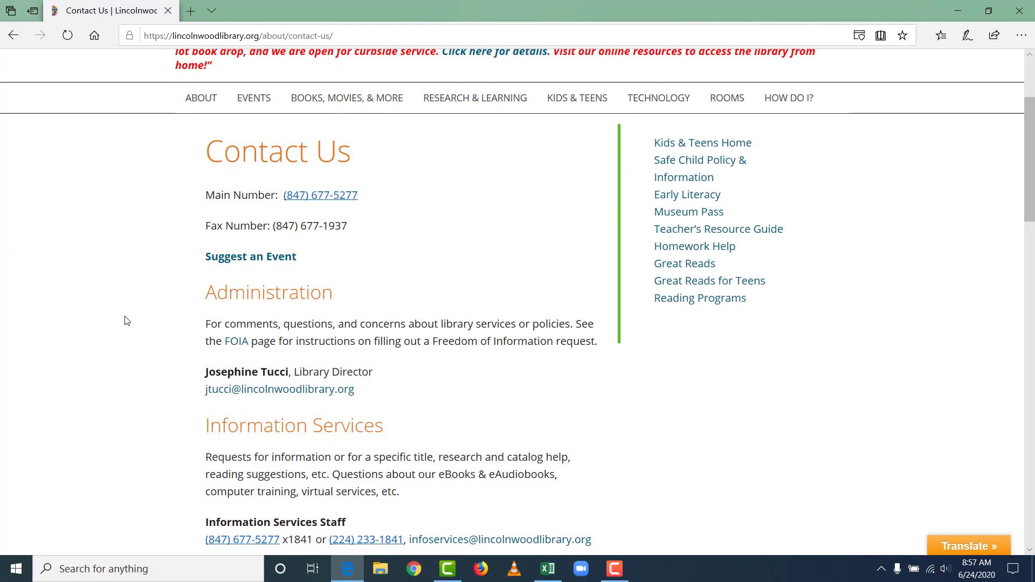
pyautogui.scroll(4, 125, 317)
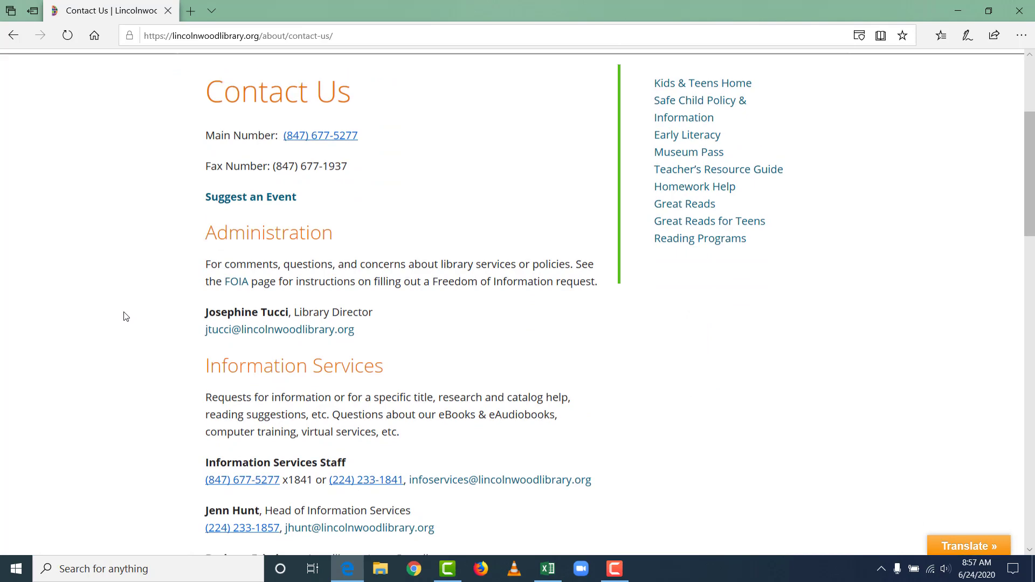